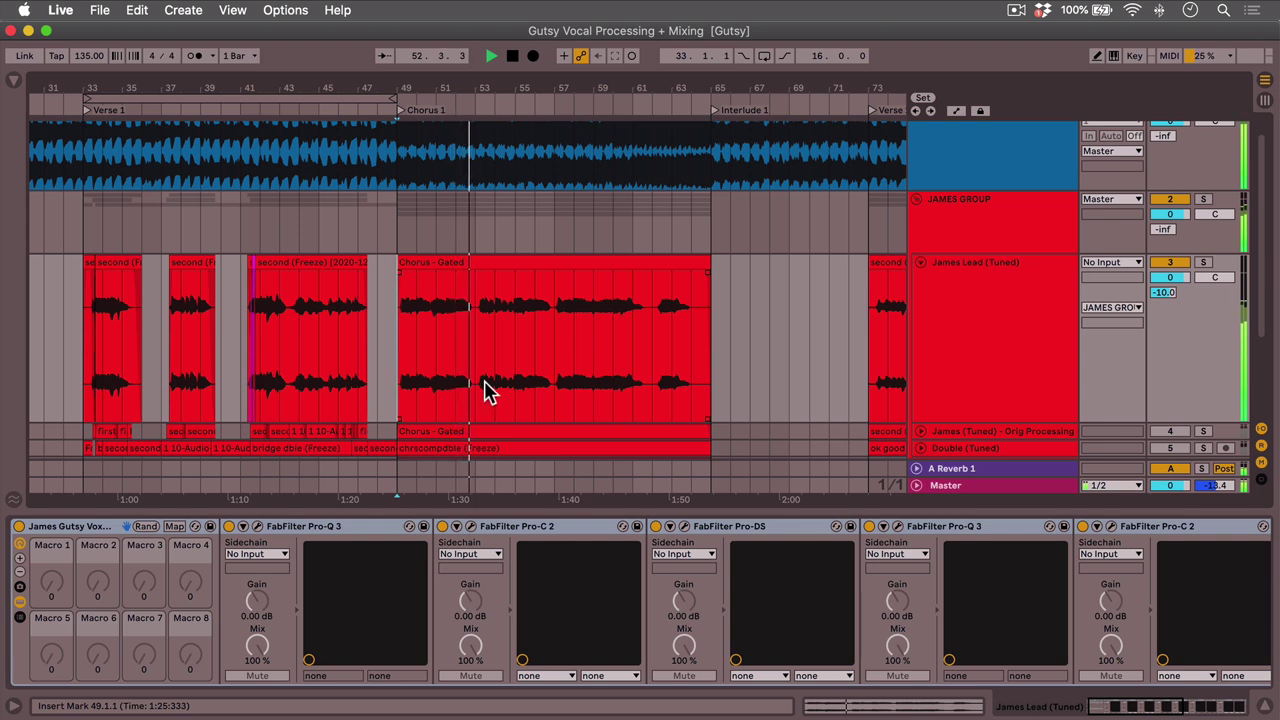
# Stop playback and examine the tuned lead vocal clips in Verse 1 by selecting the range from 33.1.1 to 47.3.1
pyautogui.press('space')
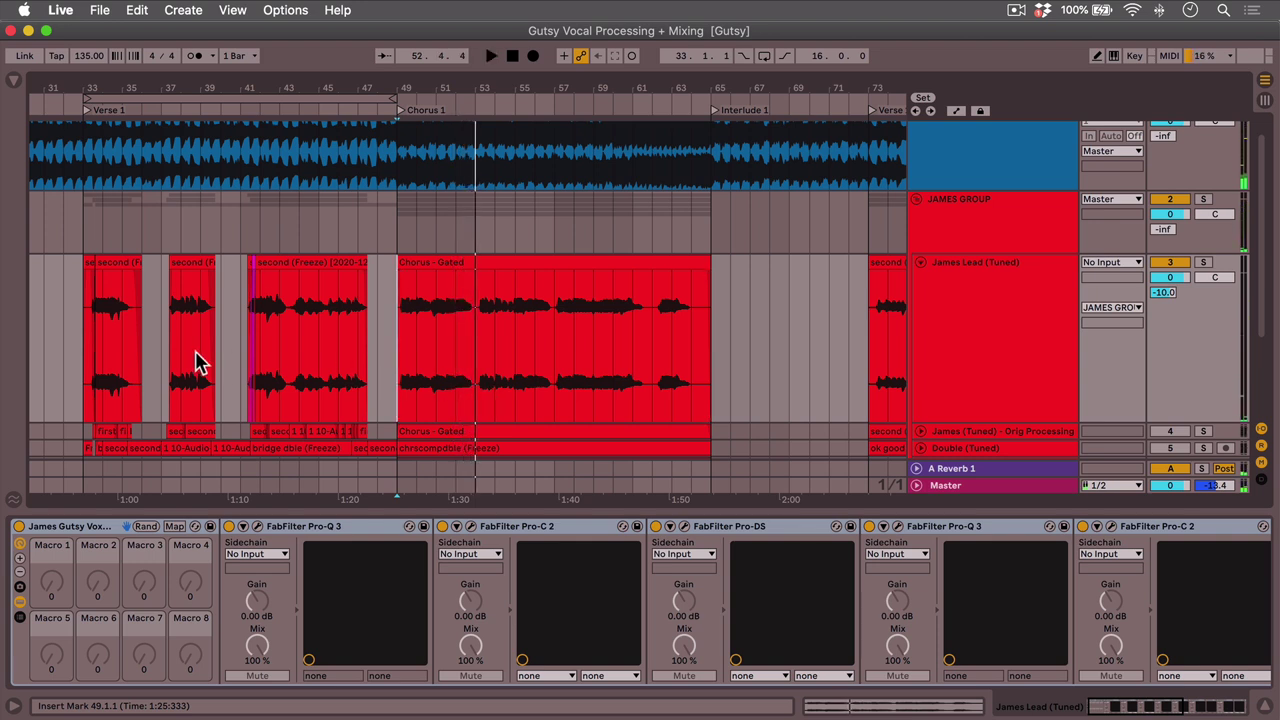
pyautogui.click(84, 360)
pyautogui.moveTo(94, 91); pyautogui.dragTo(179, 90)
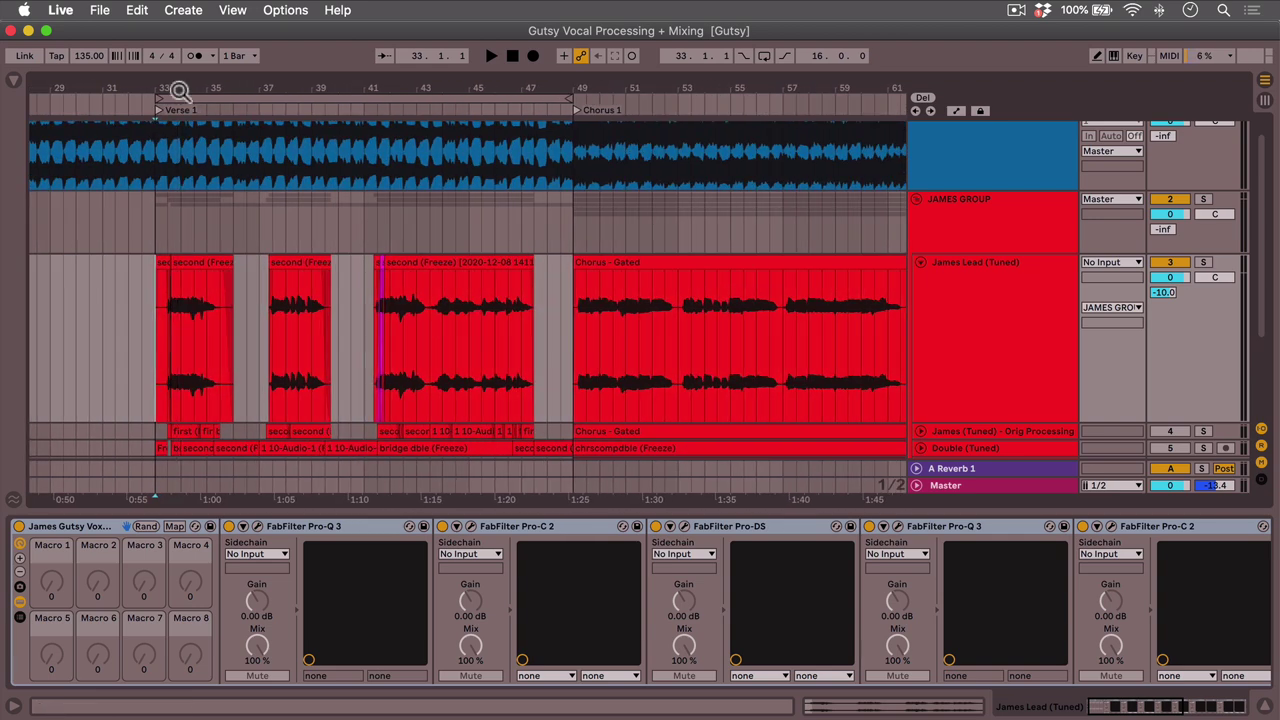
pyautogui.moveTo(179, 90); pyautogui.dragTo(179, 130)
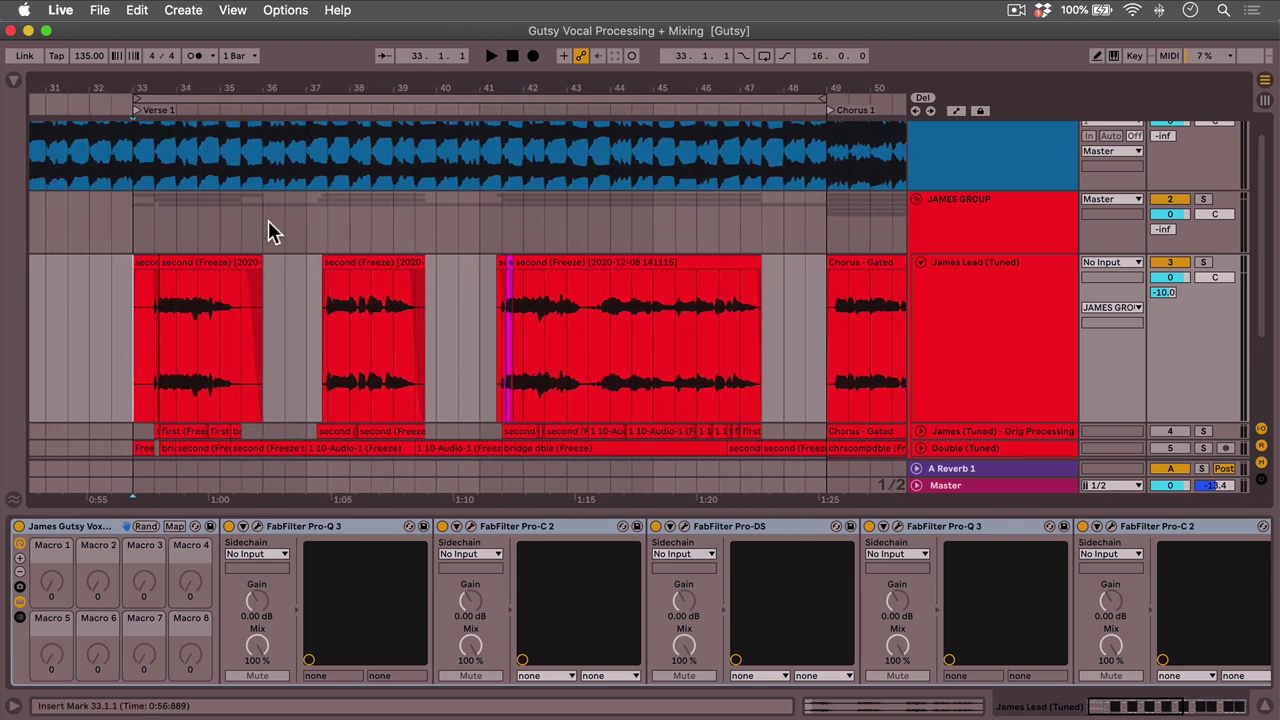
pyautogui.moveTo(145, 348); pyautogui.dragTo(757, 327)
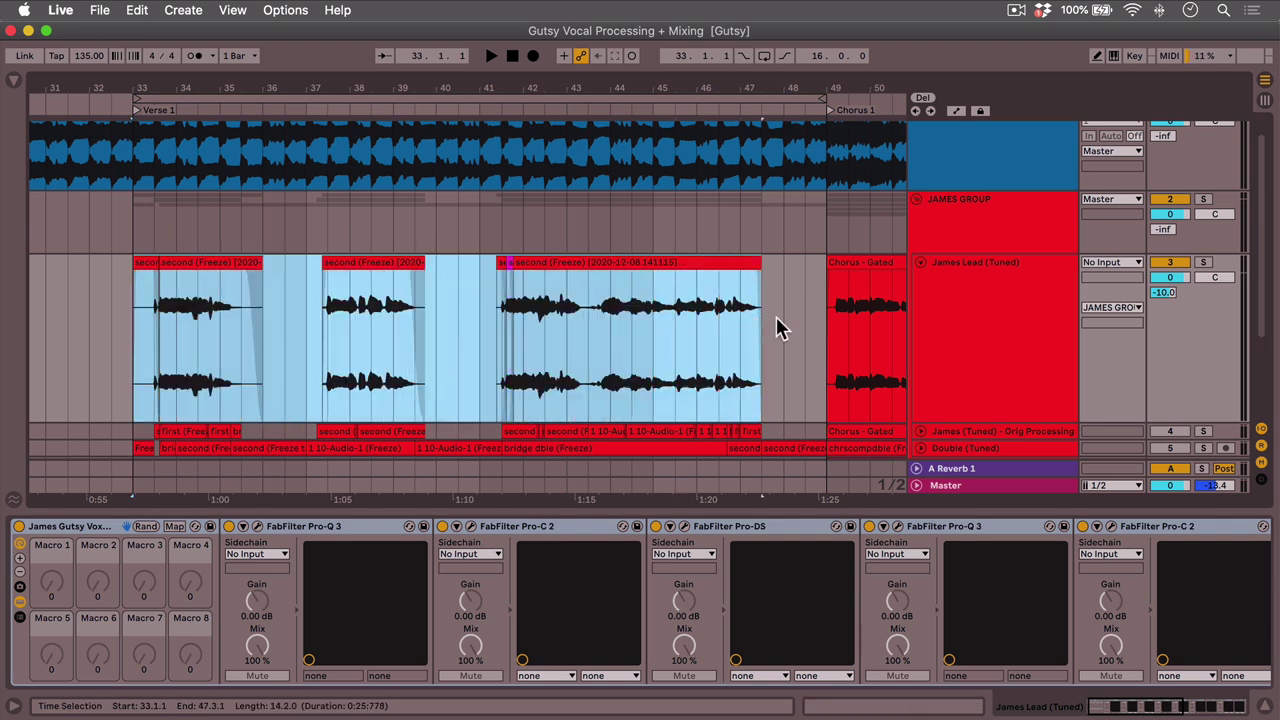
pyautogui.click(765, 334)
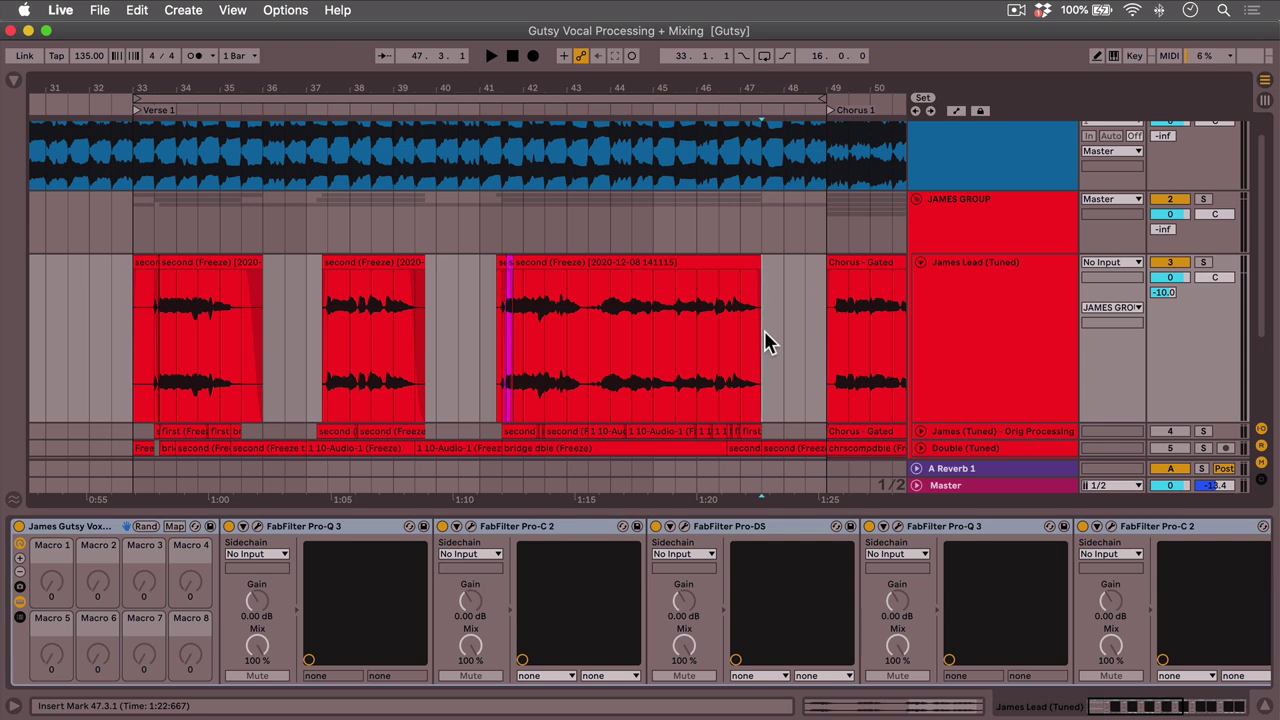
# Audition Verse 1 from bar 33 with the lead vocal's effect rack bypassed
pyautogui.click(128, 351)
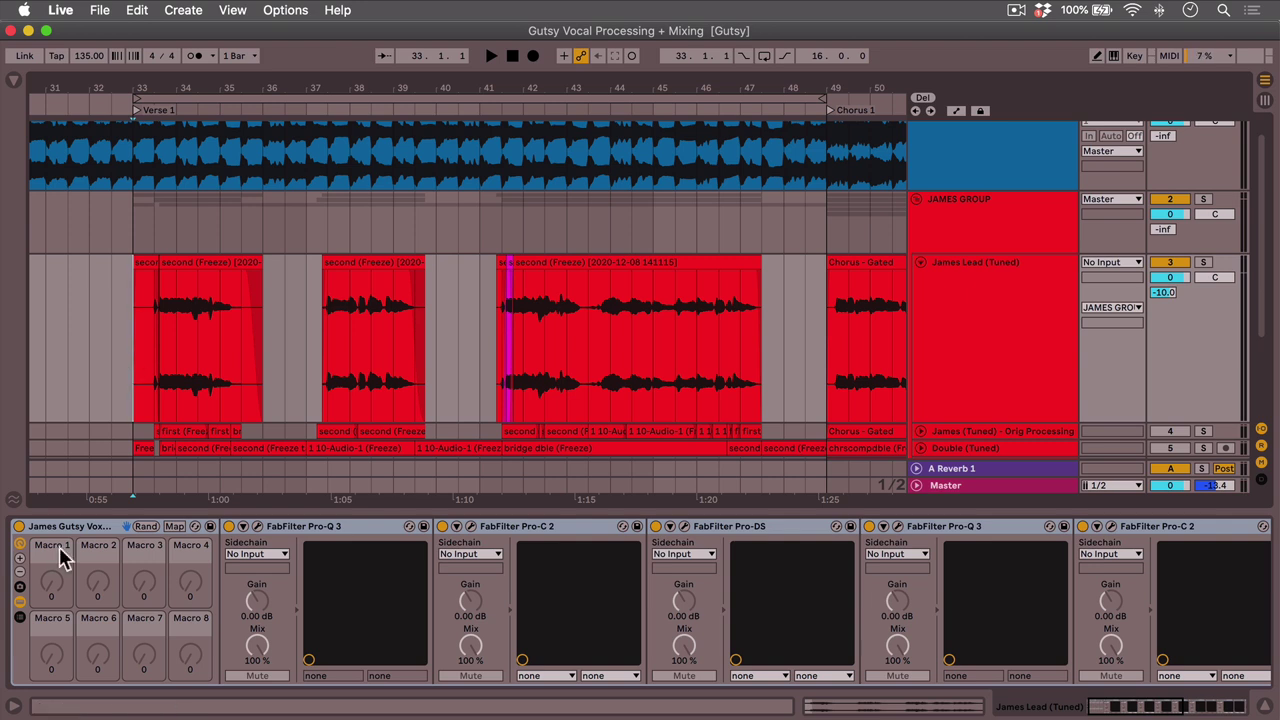
pyautogui.click(138, 367)
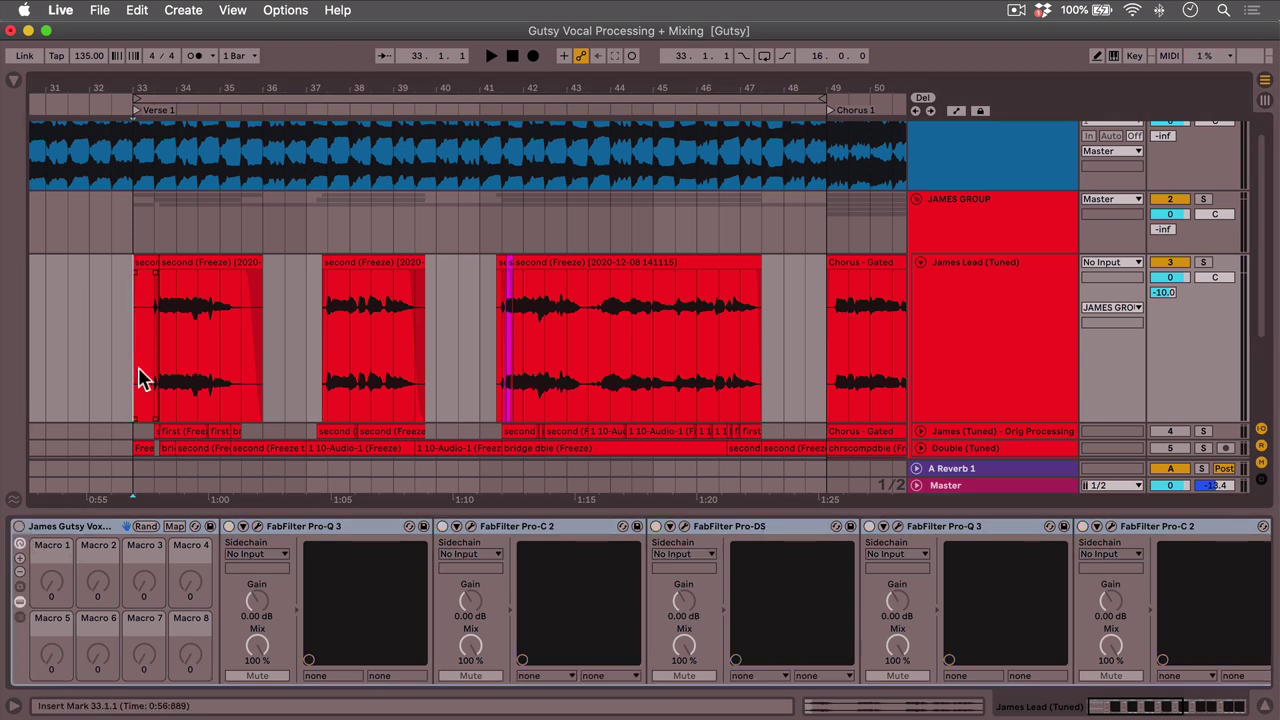
pyautogui.press('space')
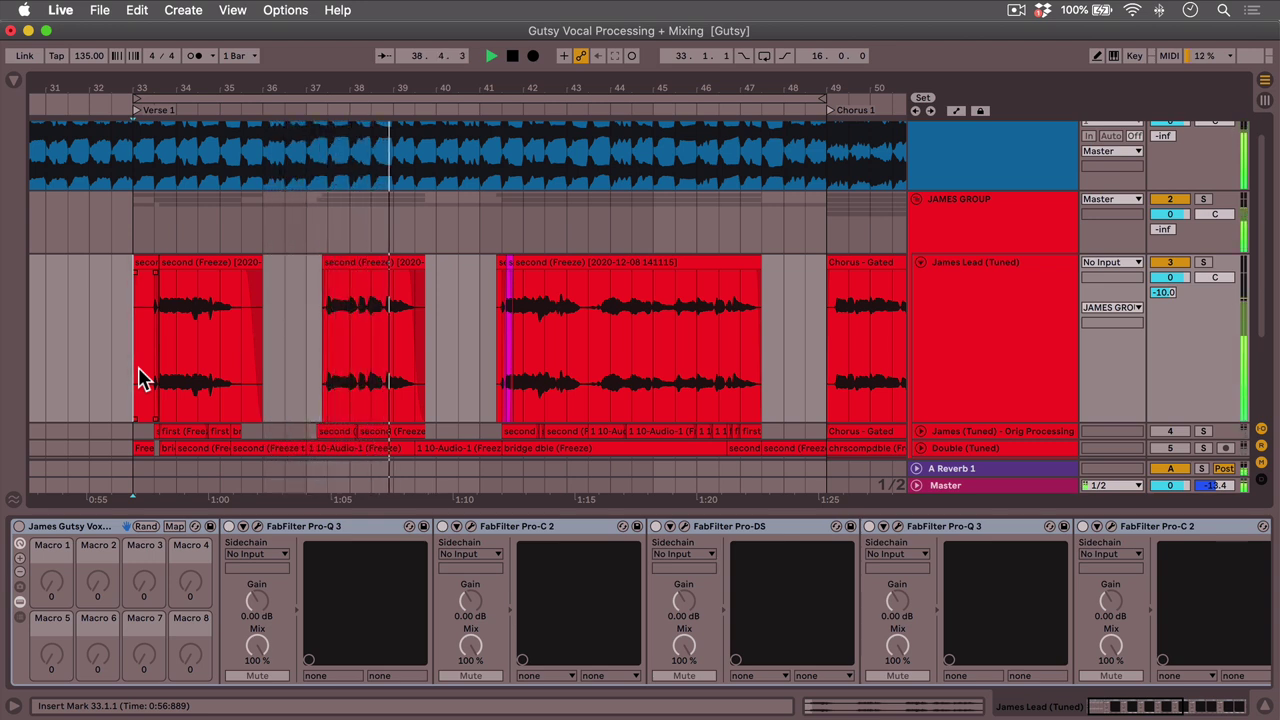
pyautogui.press('space')
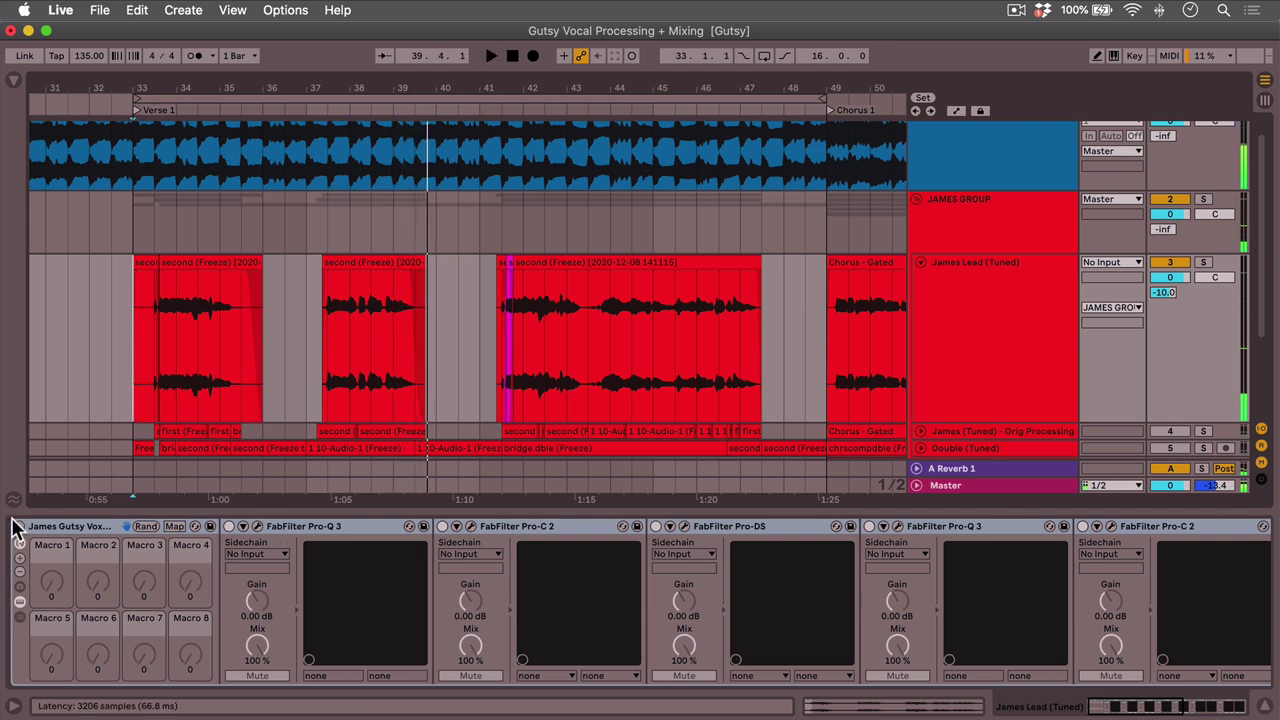
# Turn the lead vocal's effect rack back on and audition Verse 1 with the processing active
pyautogui.click(17, 533)
pyautogui.click(18, 527)
pyautogui.press('space')
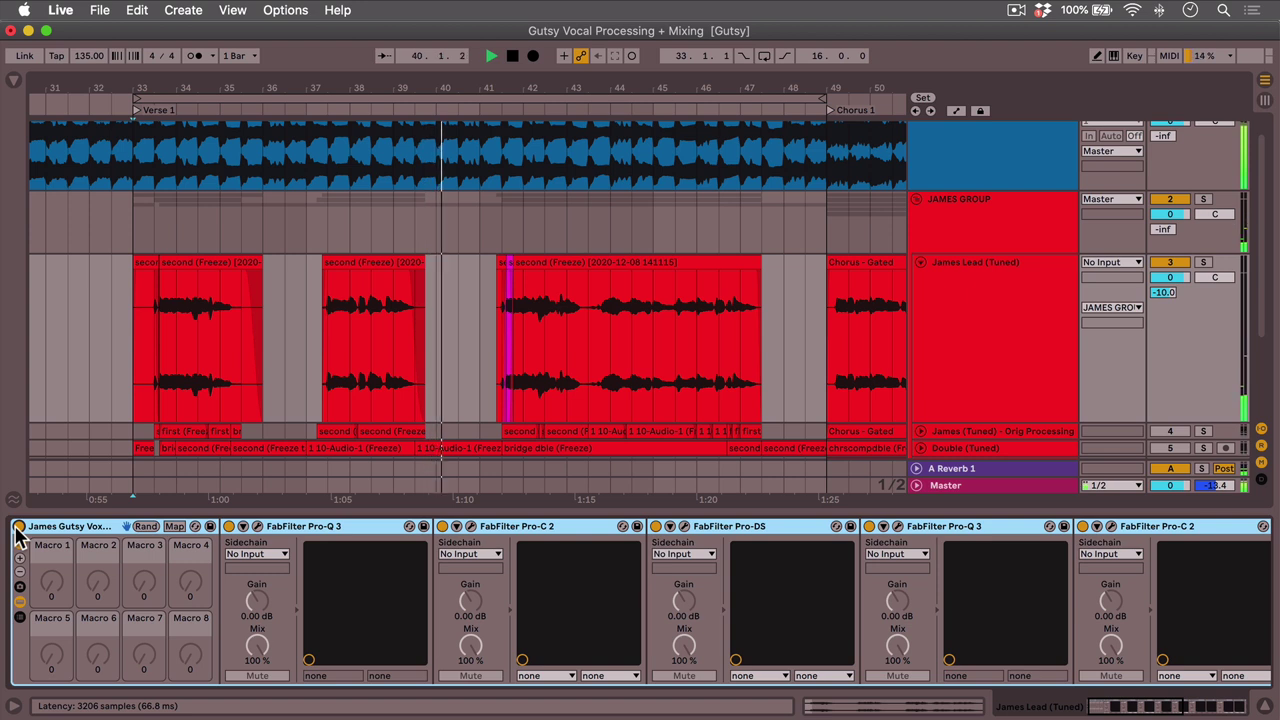
pyautogui.press('space')
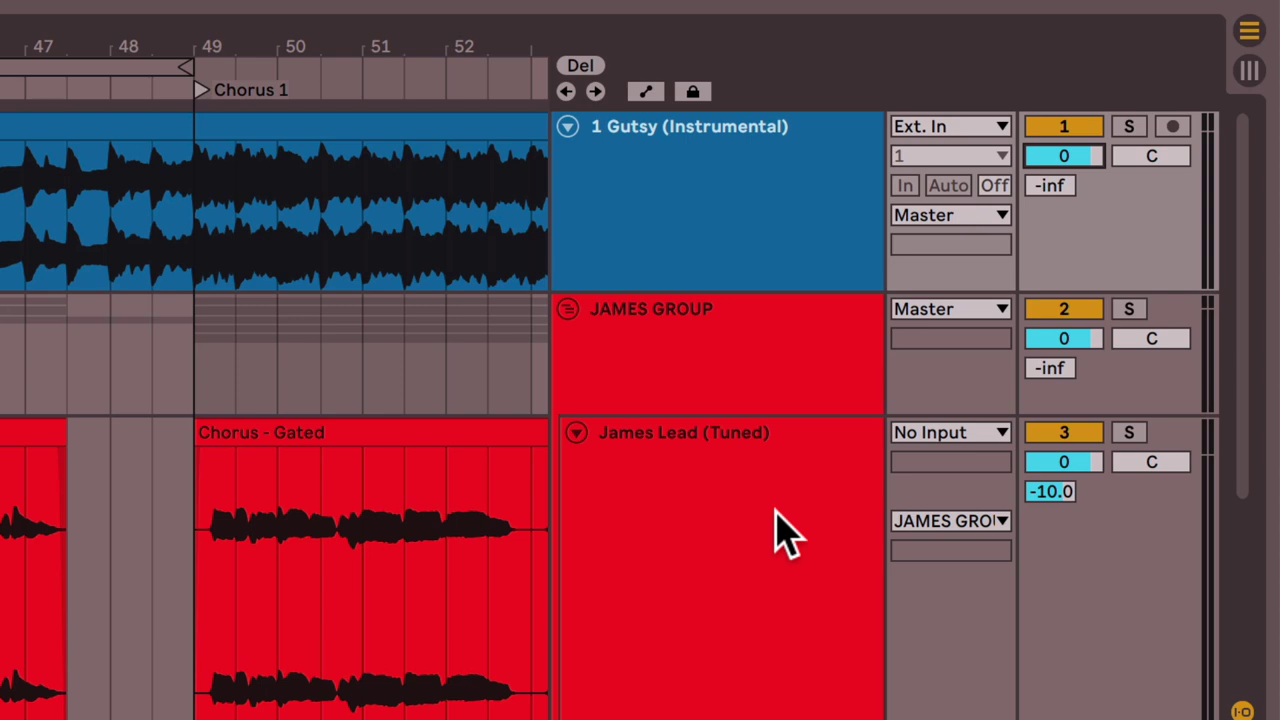
# Lower the Gutsy instrumental track's volume to -8 dB
pyautogui.moveTo(1088, 160); pyautogui.dragTo(1077, 191)
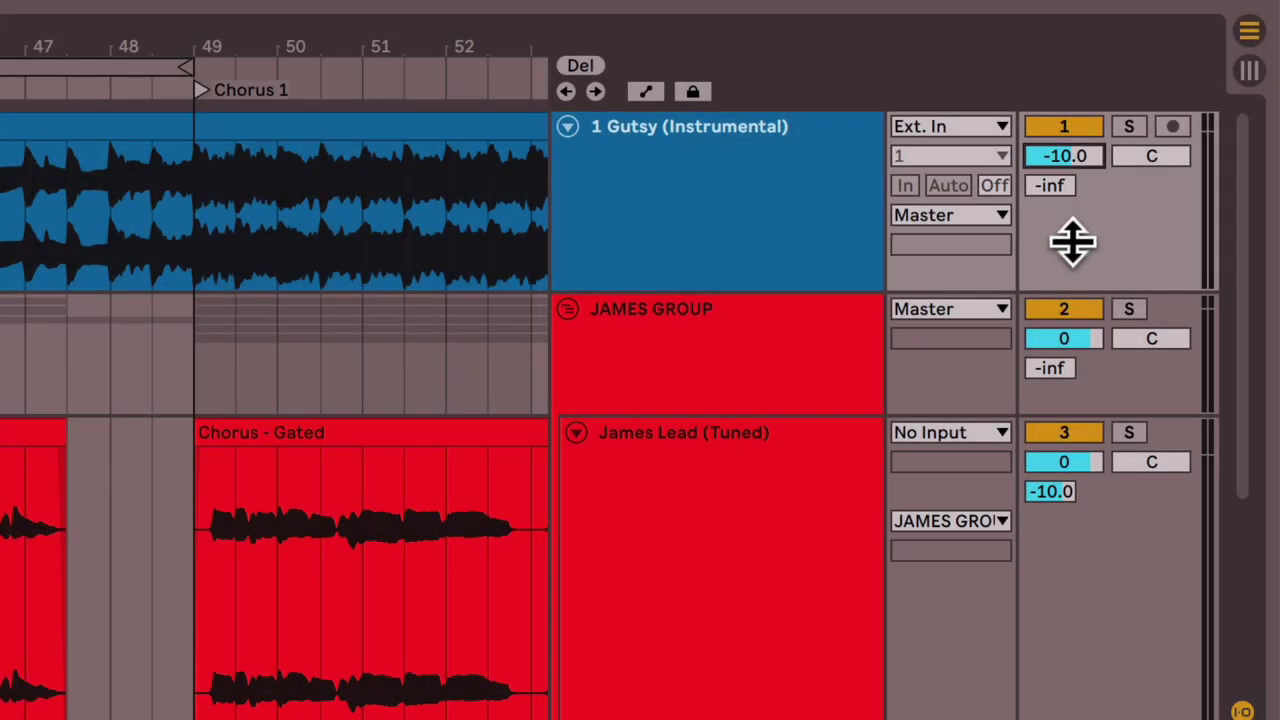
pyautogui.moveTo(1092, 160); pyautogui.dragTo(1096, 228)
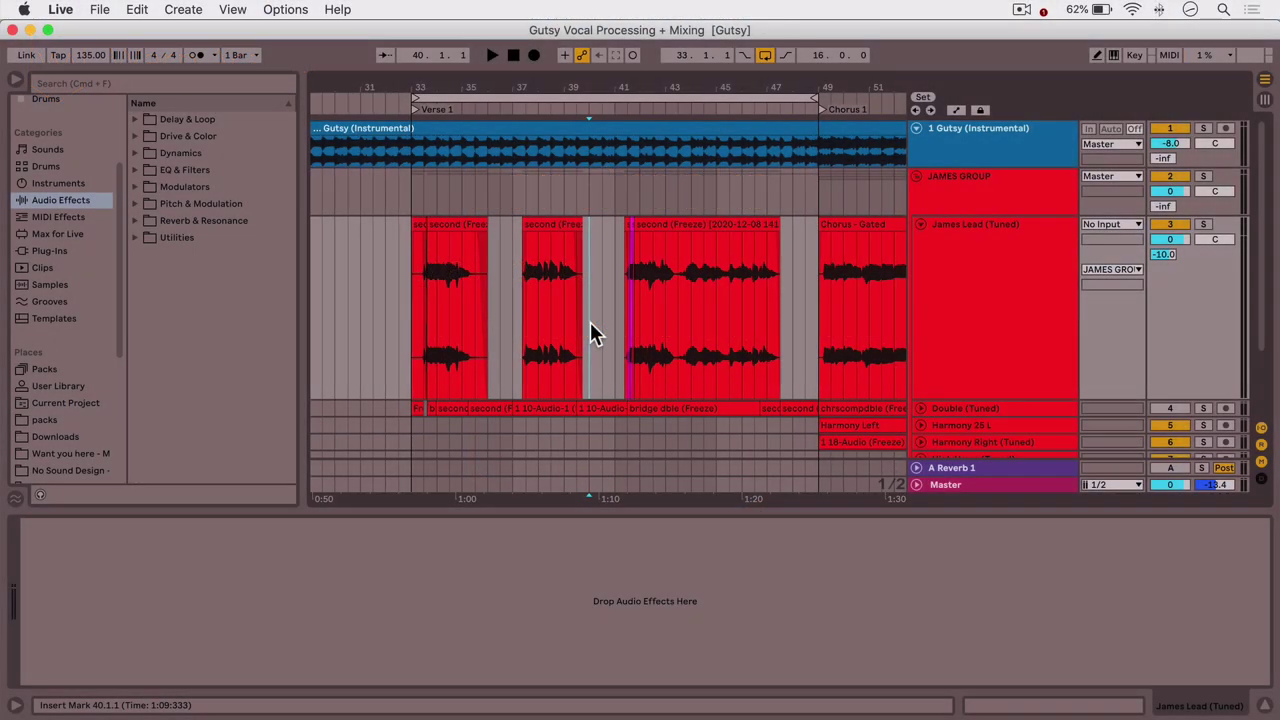
# Load the VST3 version of FabFilter Pro-Q 3 on the tuned lead vocal track, hide the browser and reposition the plug-in window
pyautogui.hscroll(2, 590, 322)
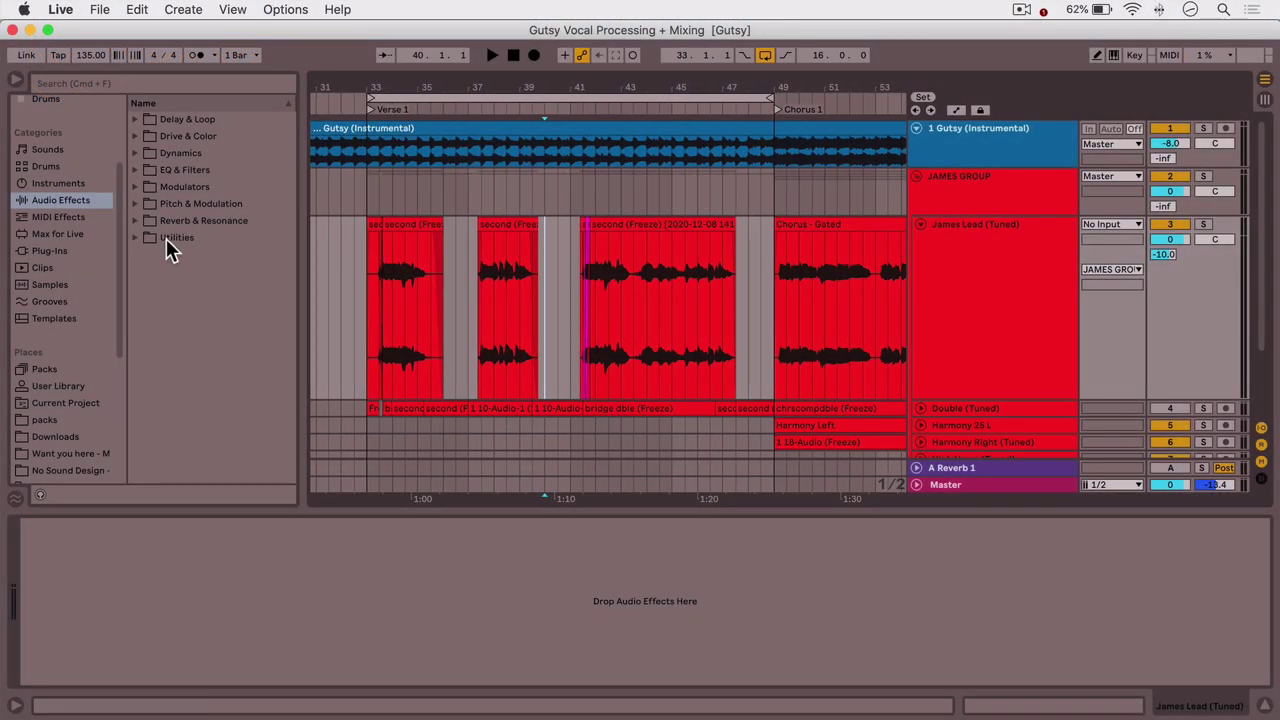
pyautogui.click(50, 253)
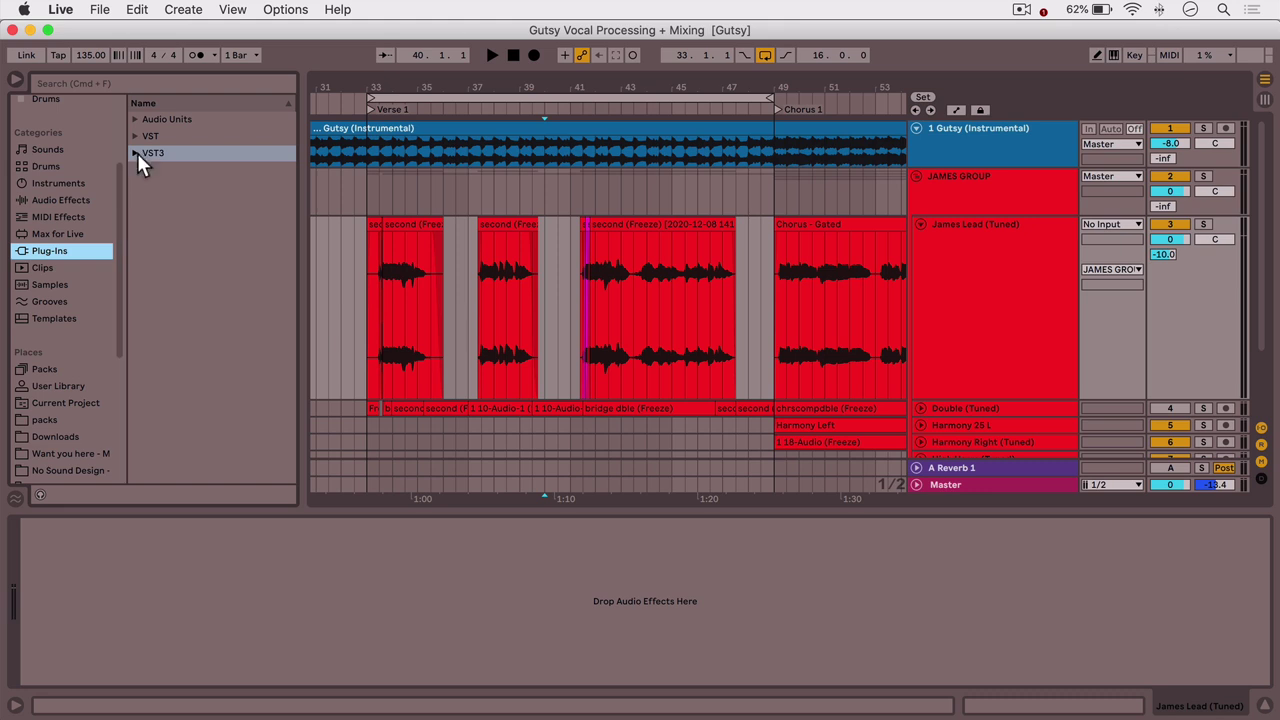
pyautogui.click(138, 155)
pyautogui.click(145, 221)
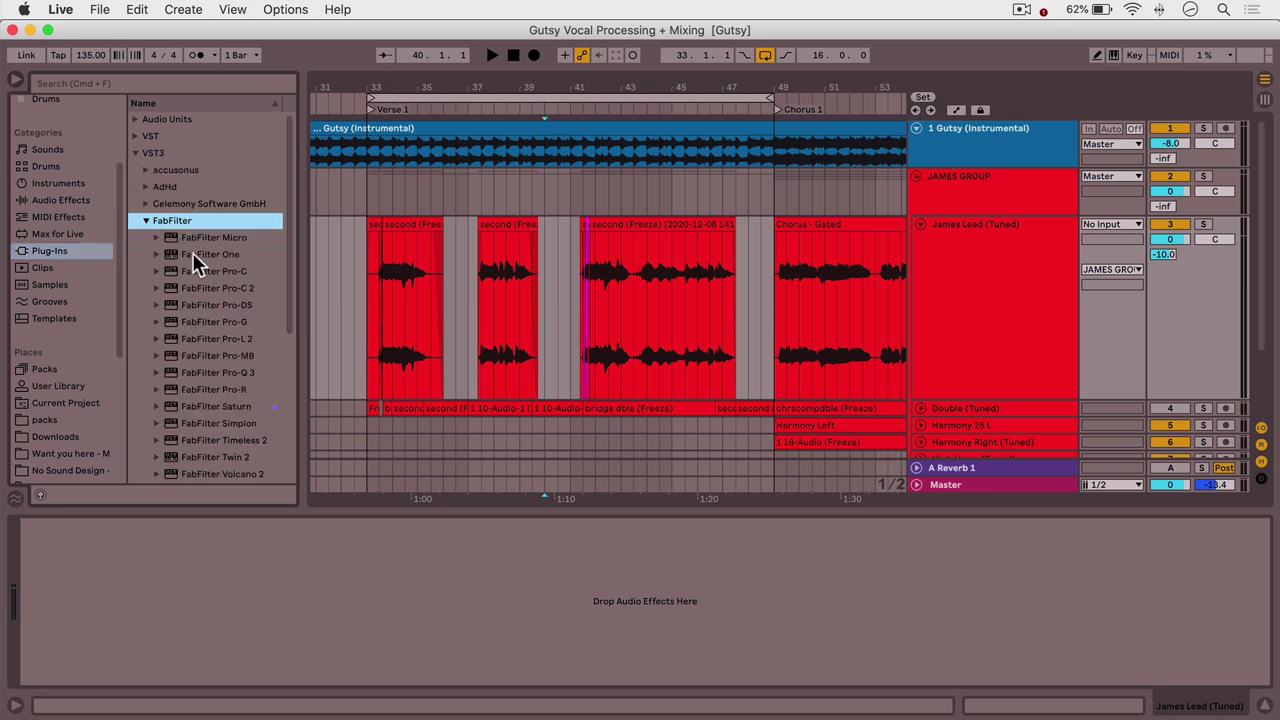
pyautogui.moveTo(223, 374); pyautogui.dragTo(257, 610)
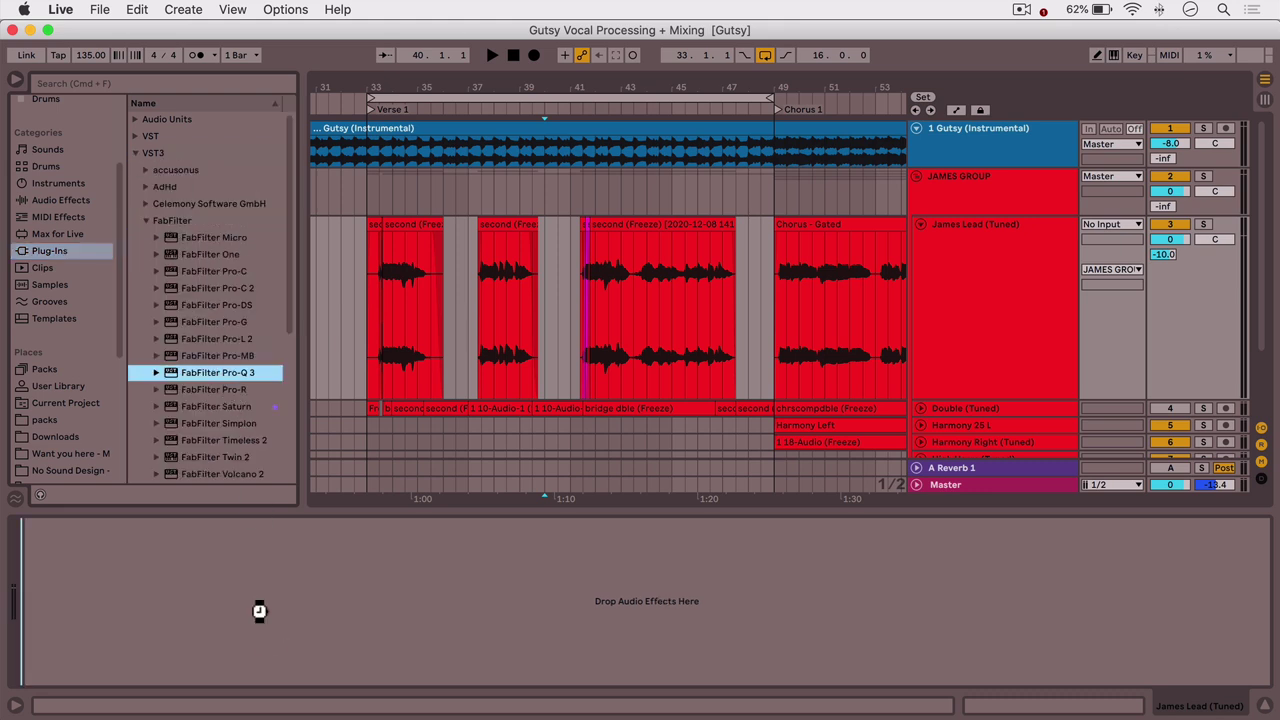
pyautogui.click(16, 81)
pyautogui.moveTo(547, 40); pyautogui.dragTo(557, 75)
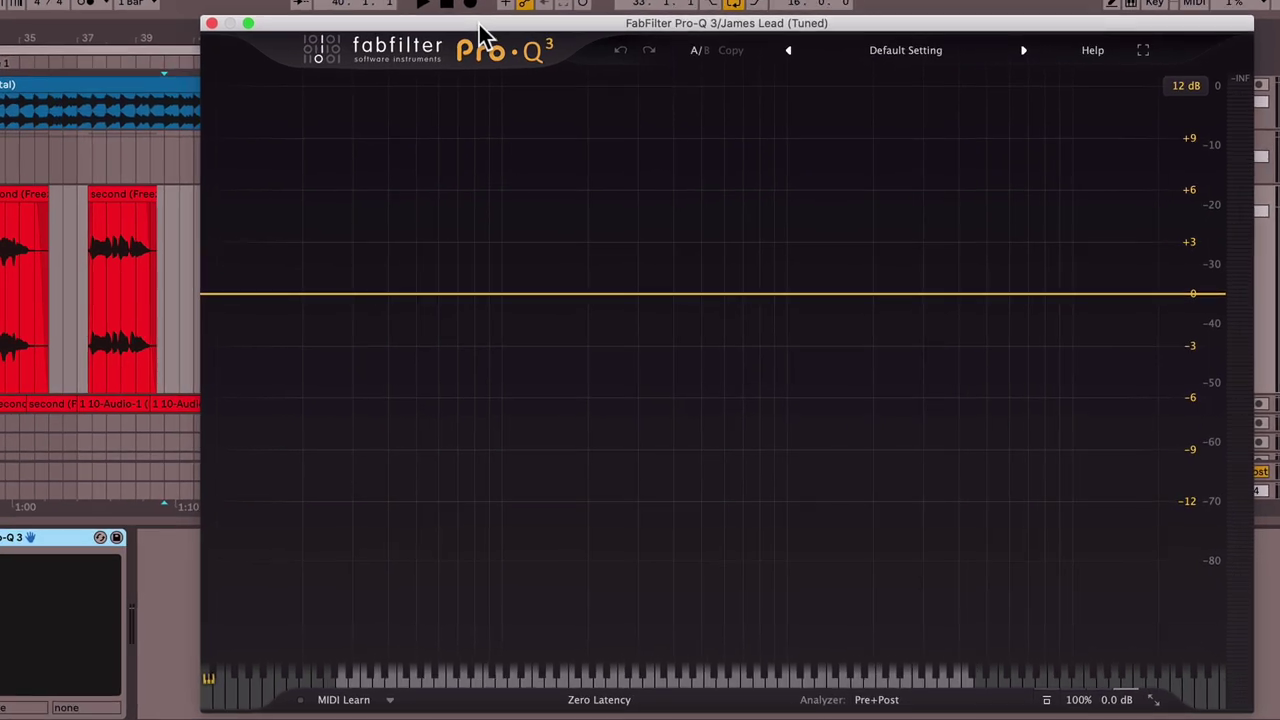
# Add a low cut band at 10 Hz in Pro-Q 3 with a 24 dB/oct slope
pyautogui.click(215, 294)
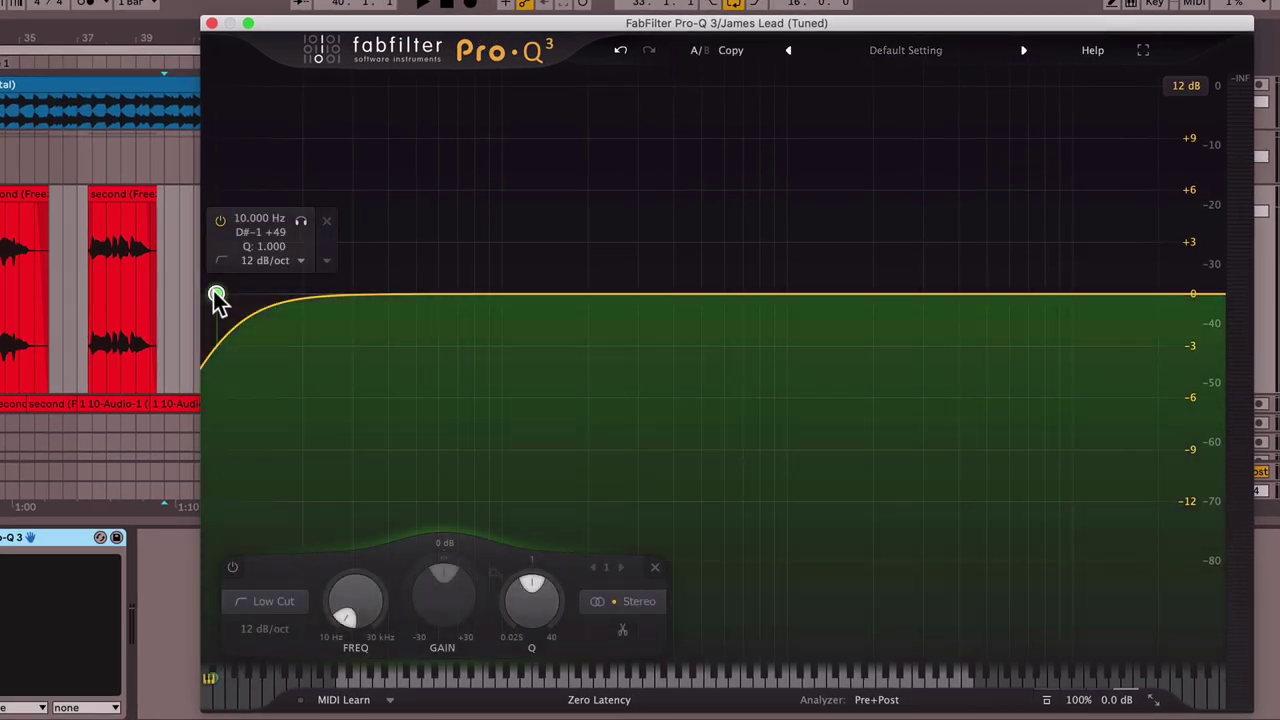
pyautogui.click(265, 263)
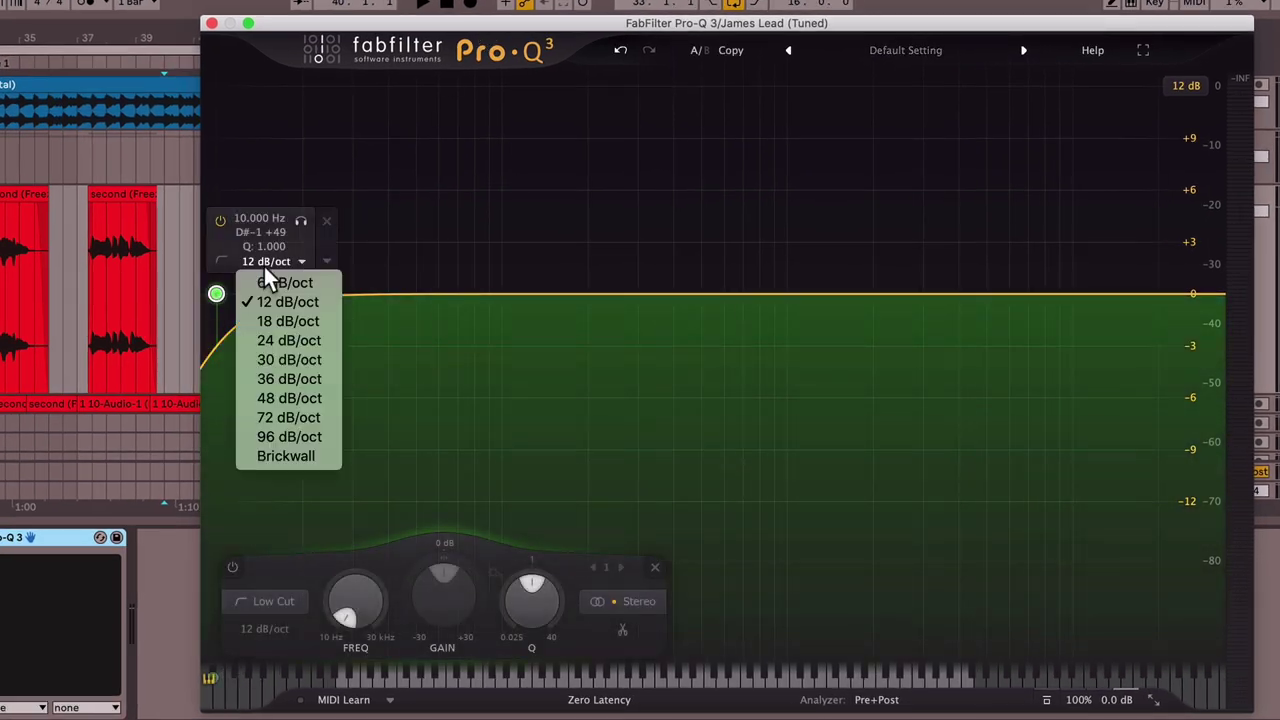
pyautogui.click(277, 341)
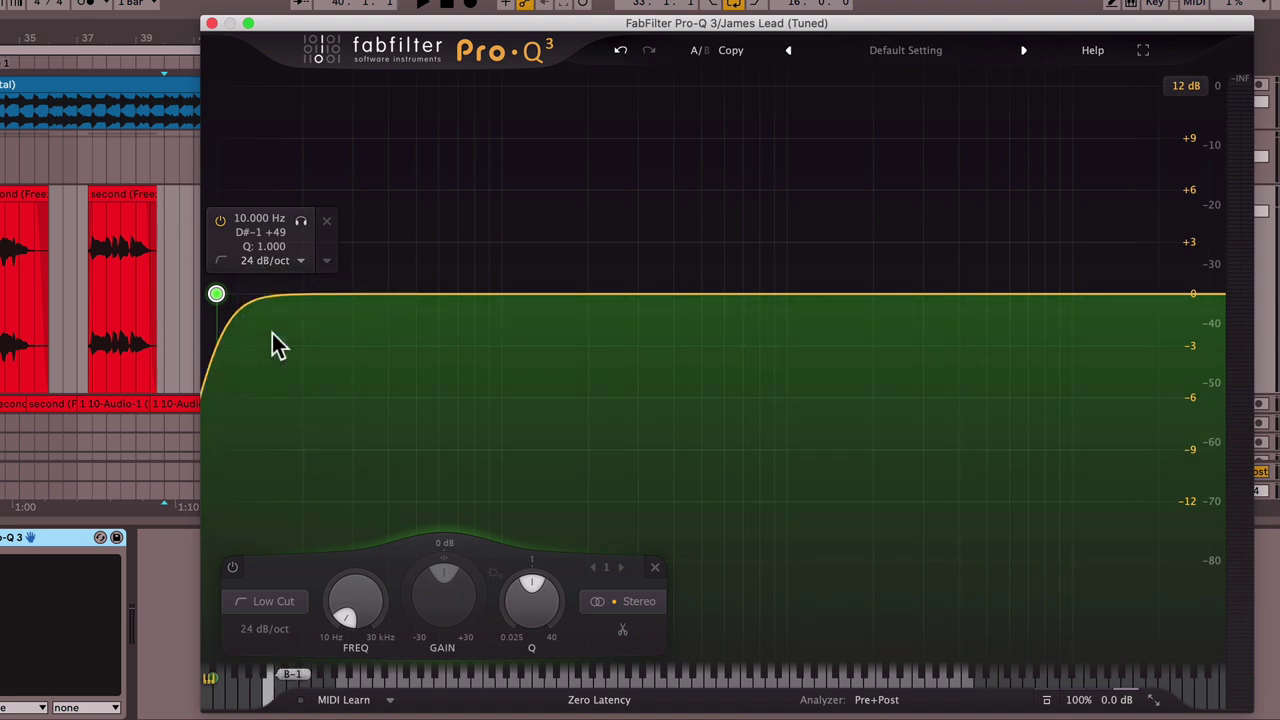
# Raise the low cut band's frequency to 125 Hz while listening to the verse vocal
pyautogui.moveTo(218, 294); pyautogui.dragTo(252, 296)
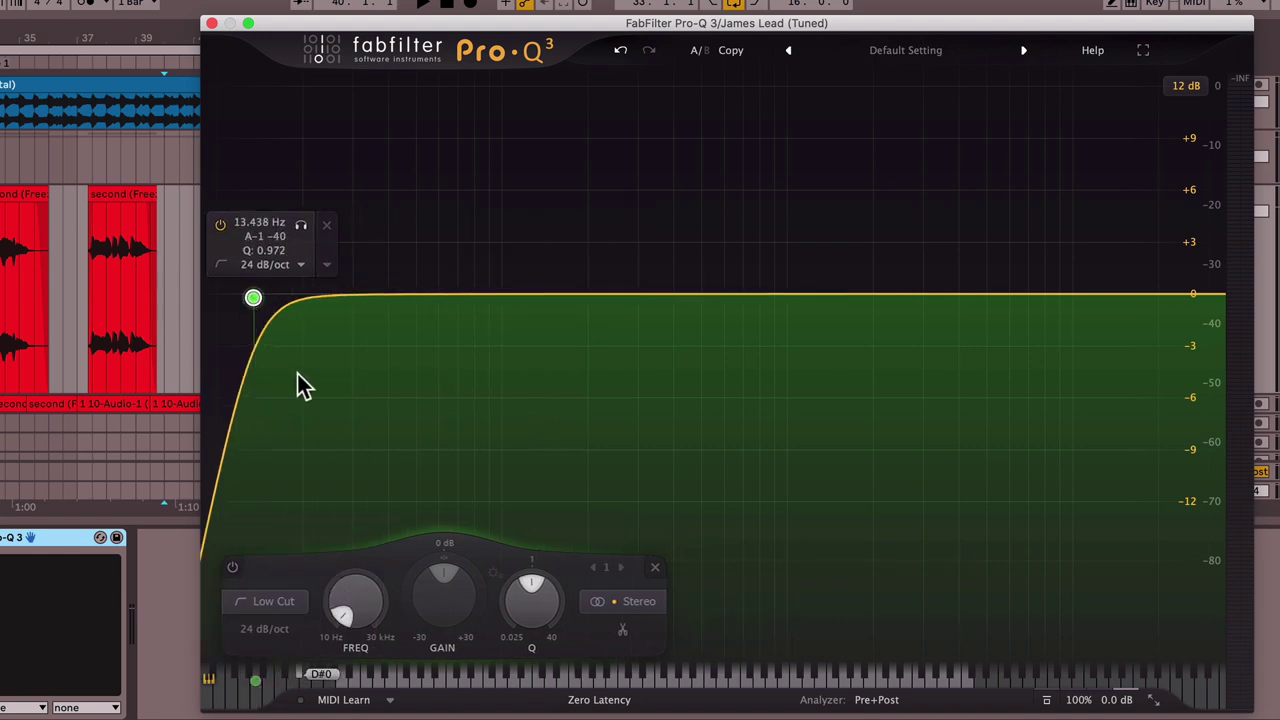
pyautogui.press('space')
pyautogui.moveTo(255, 302); pyautogui.dragTo(470, 305)
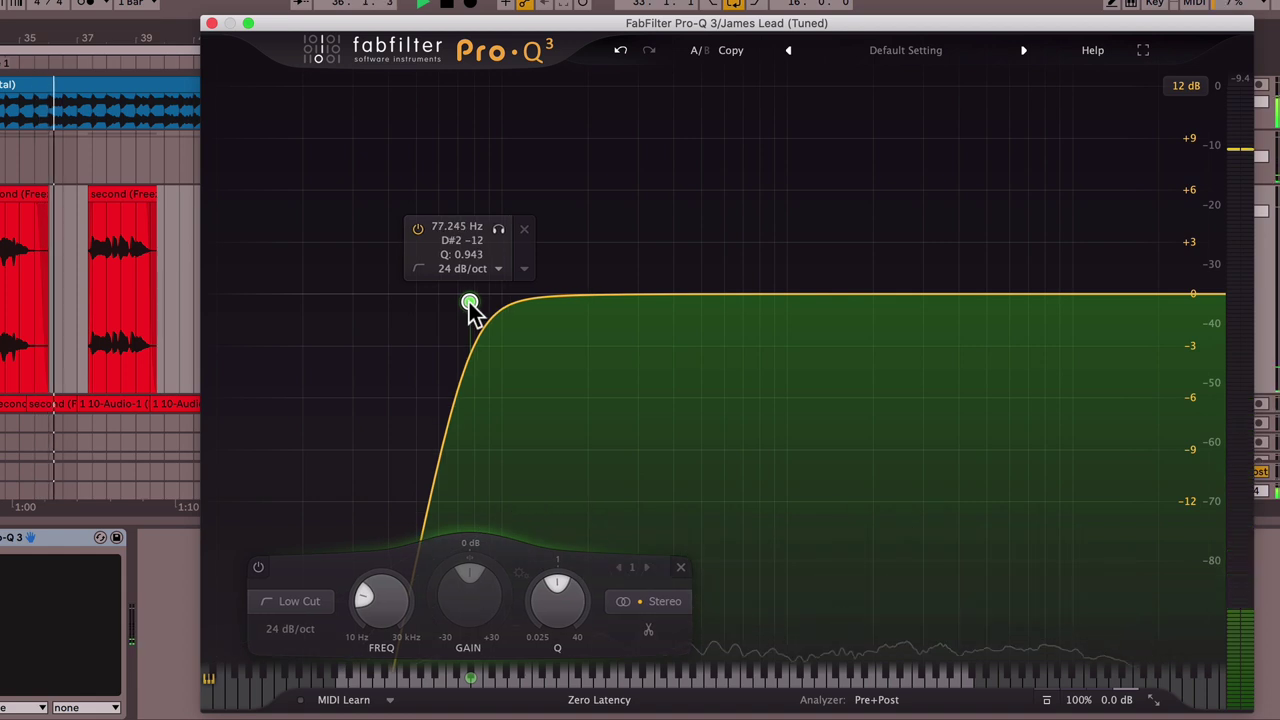
pyautogui.moveTo(470, 303); pyautogui.dragTo(513, 307)
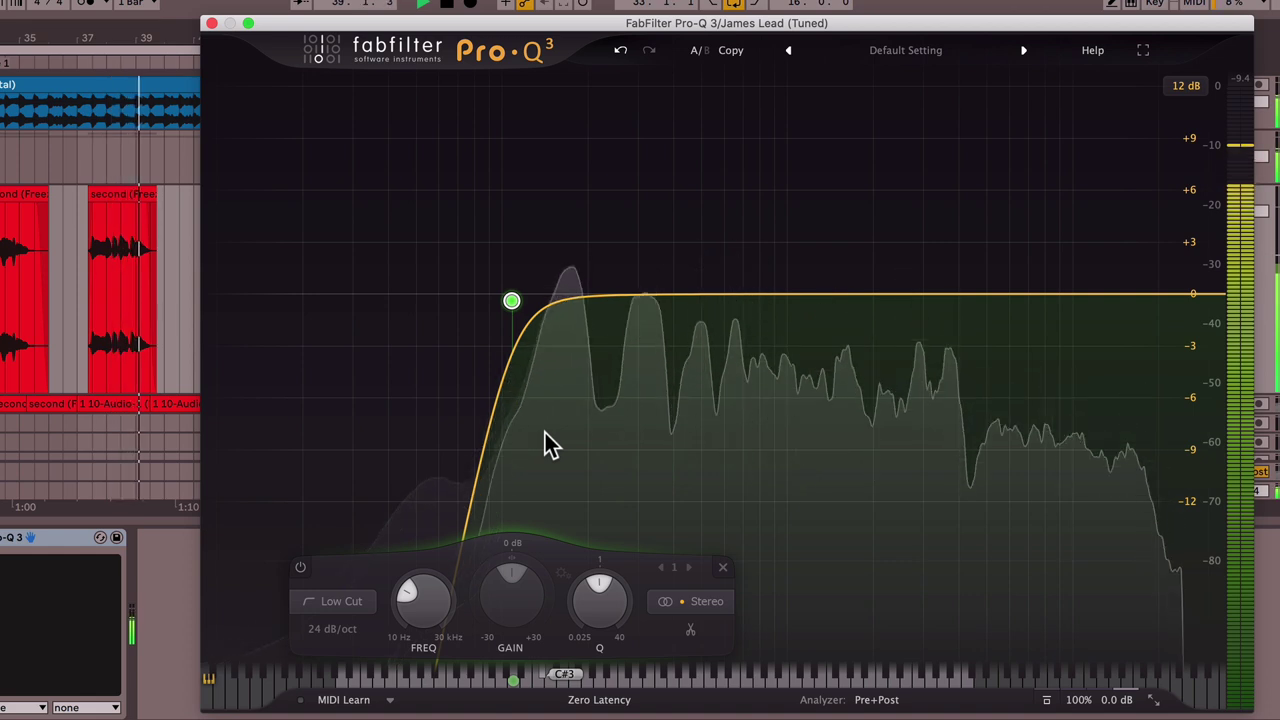
pyautogui.moveTo(519, 378)
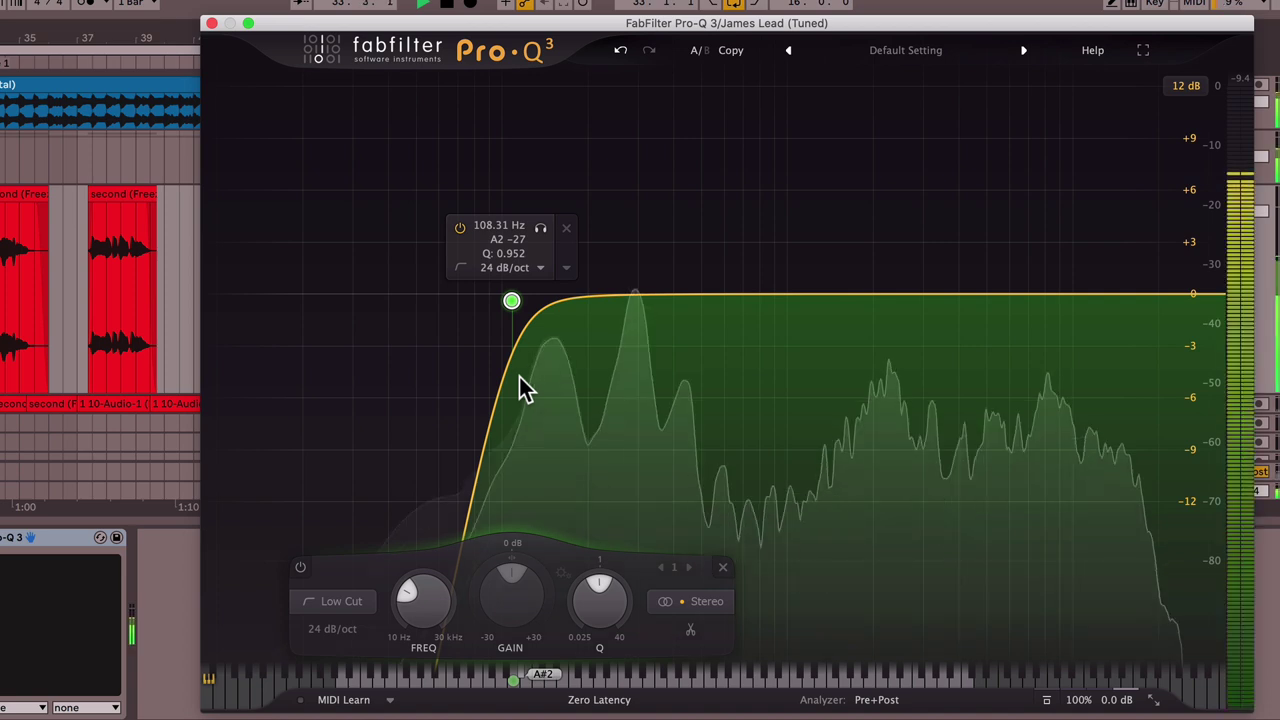
pyautogui.moveTo(512, 301); pyautogui.dragTo(530, 302)
pyautogui.press('space')
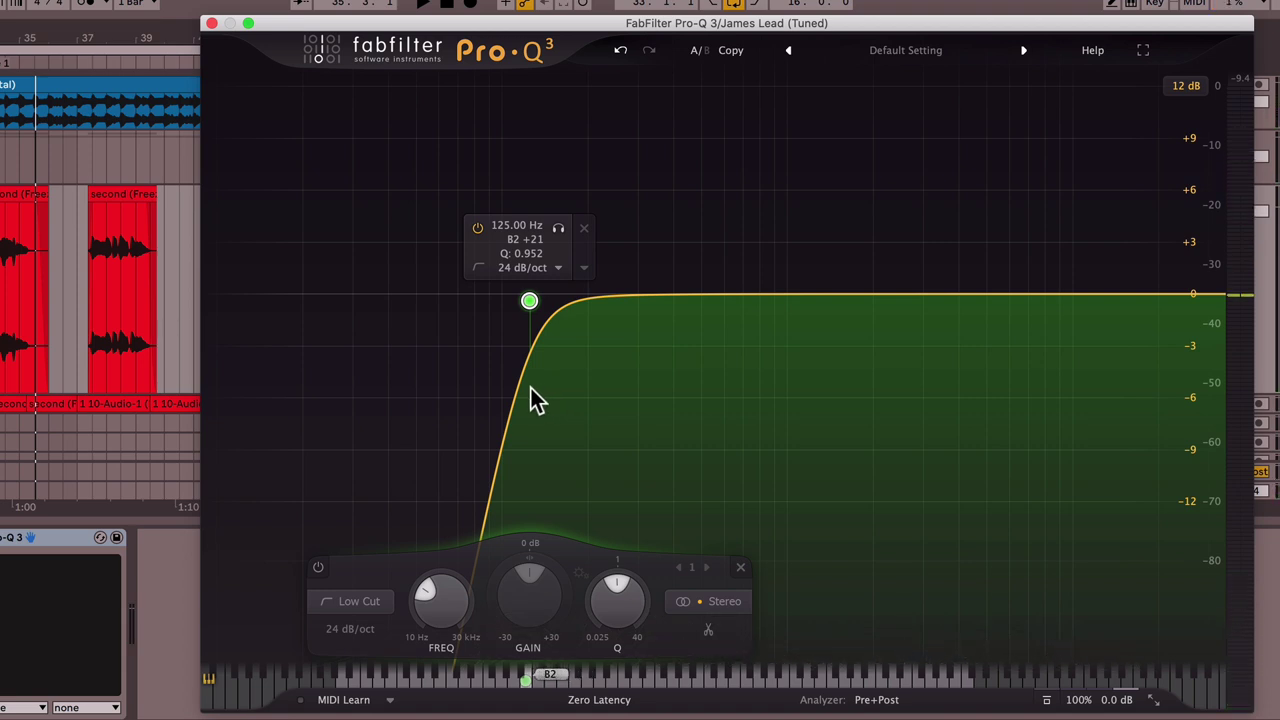
# Check the Pre and Post analyzer options and play the verse to compare the low end before and after the cut
pyautogui.click(877, 700)
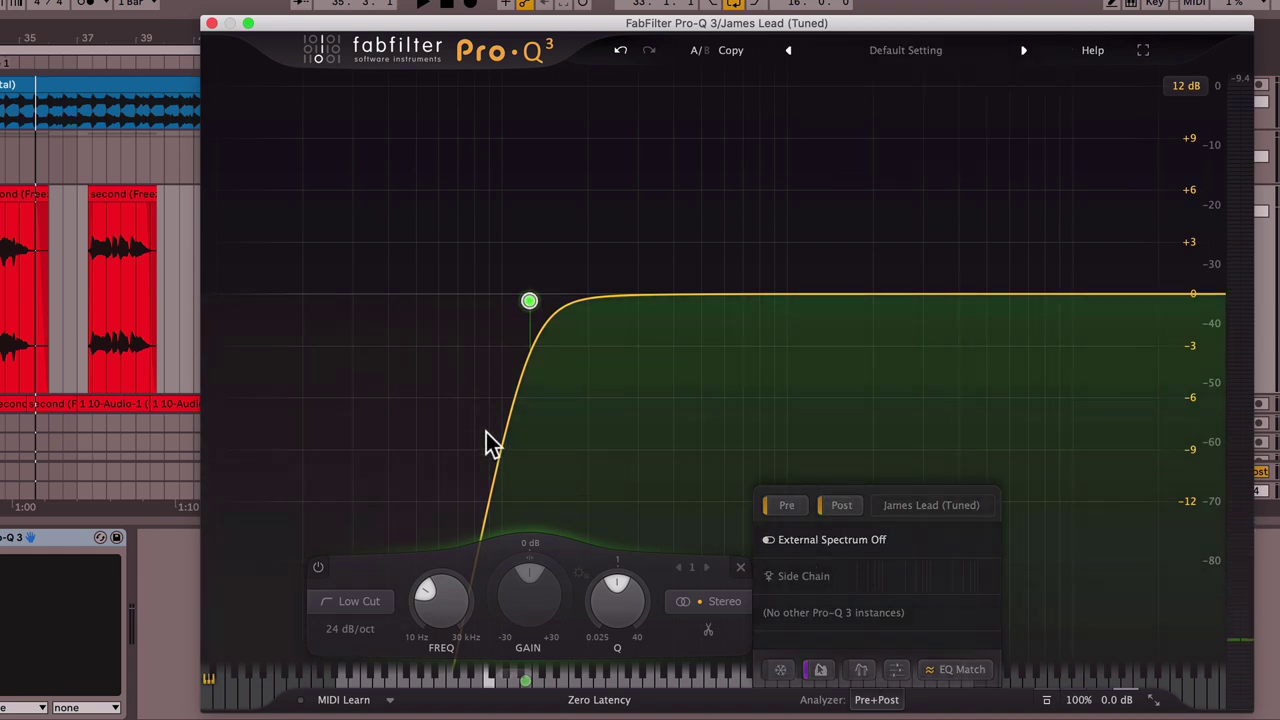
pyautogui.click(460, 406)
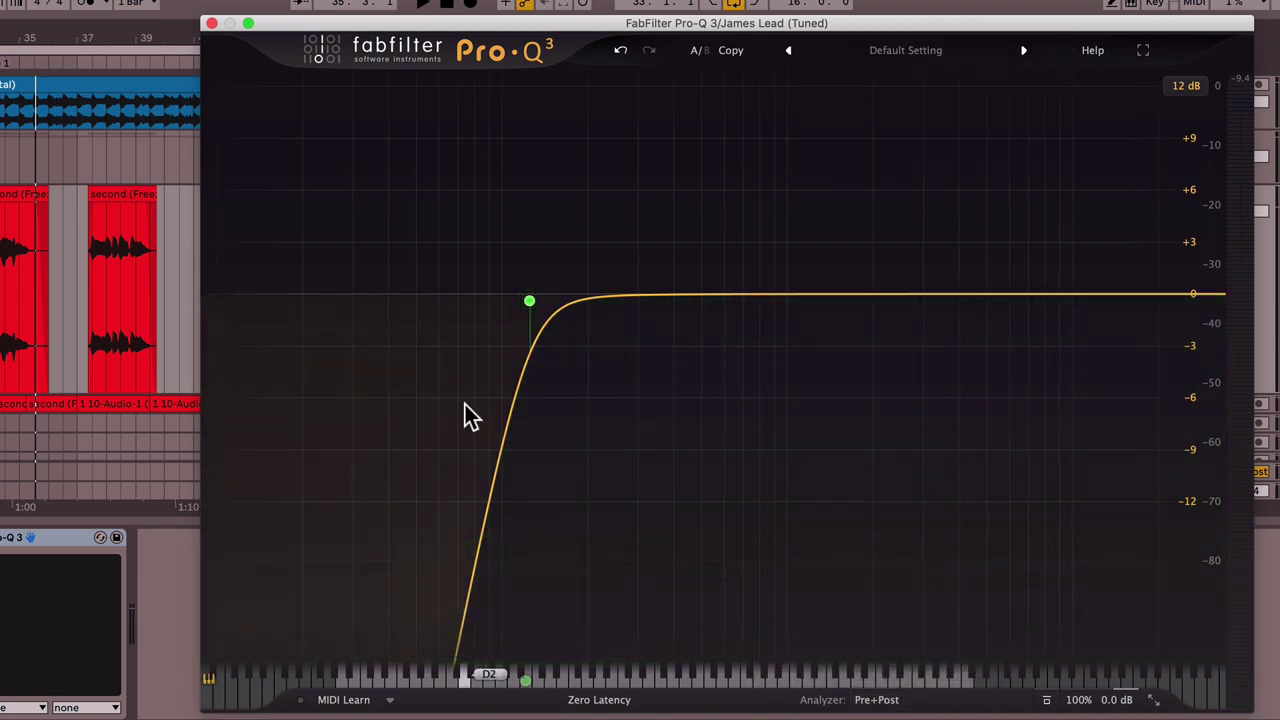
pyautogui.moveTo(503, 397)
pyautogui.press('space')
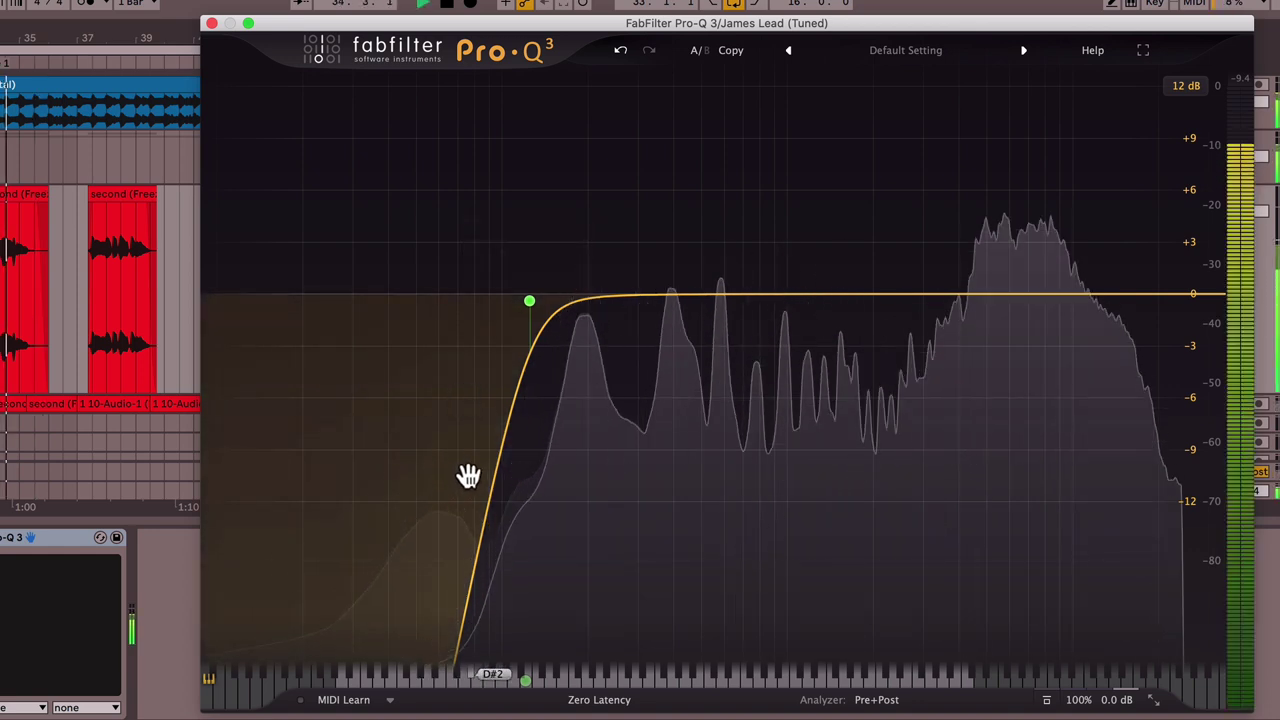
pyautogui.moveTo(517, 343)
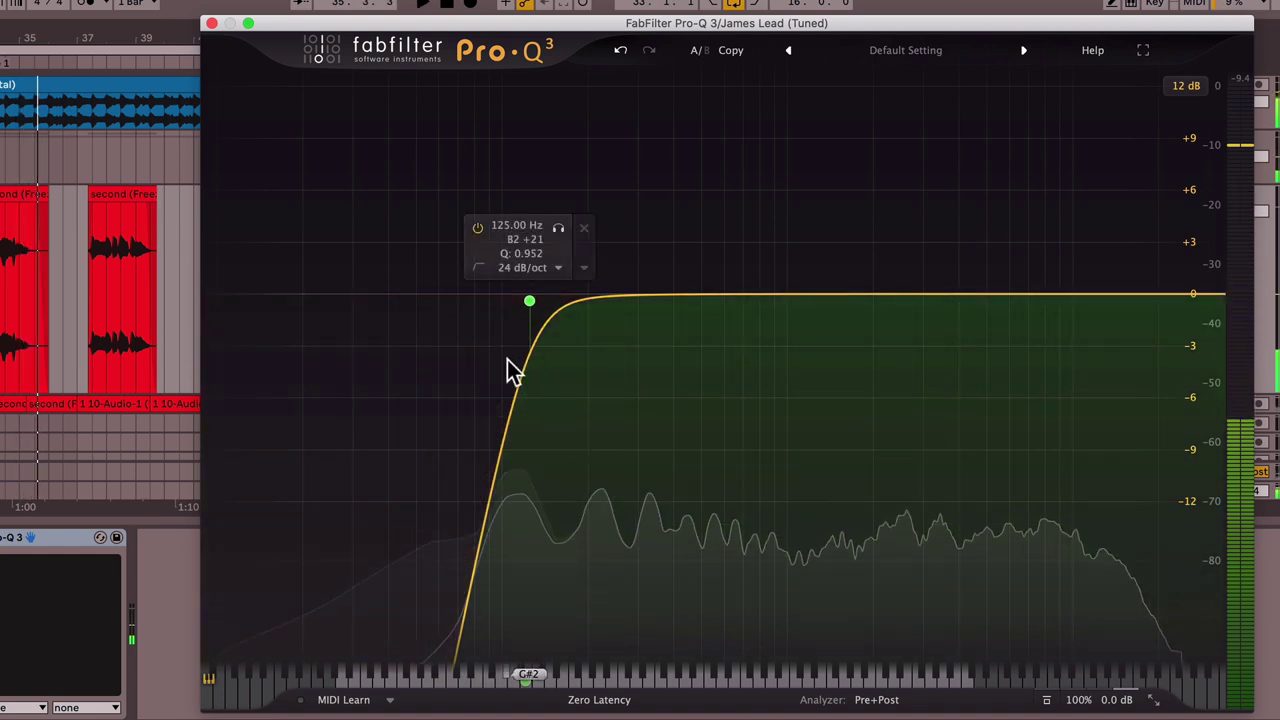
pyautogui.press('space')
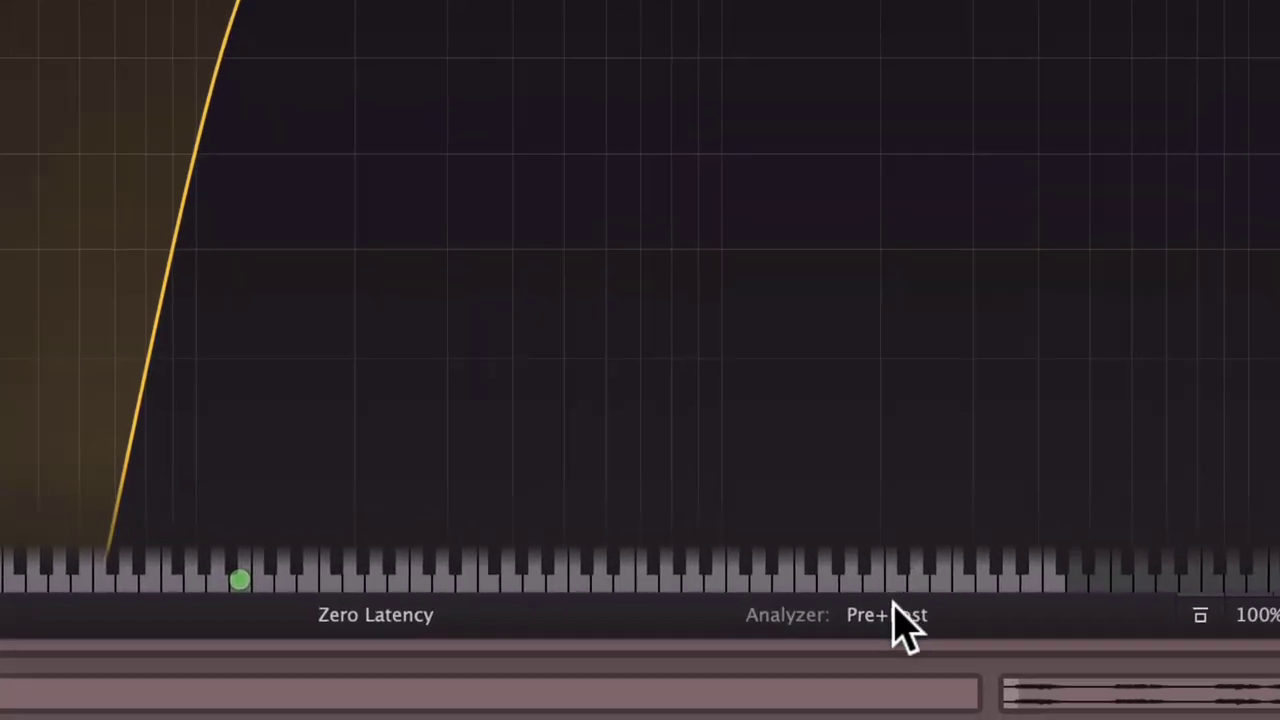
# Toggle Spectrum Grab off and back on in the analyzer options, and play the verse to examine the vocal's frequency peaks
pyautogui.click(893, 612)
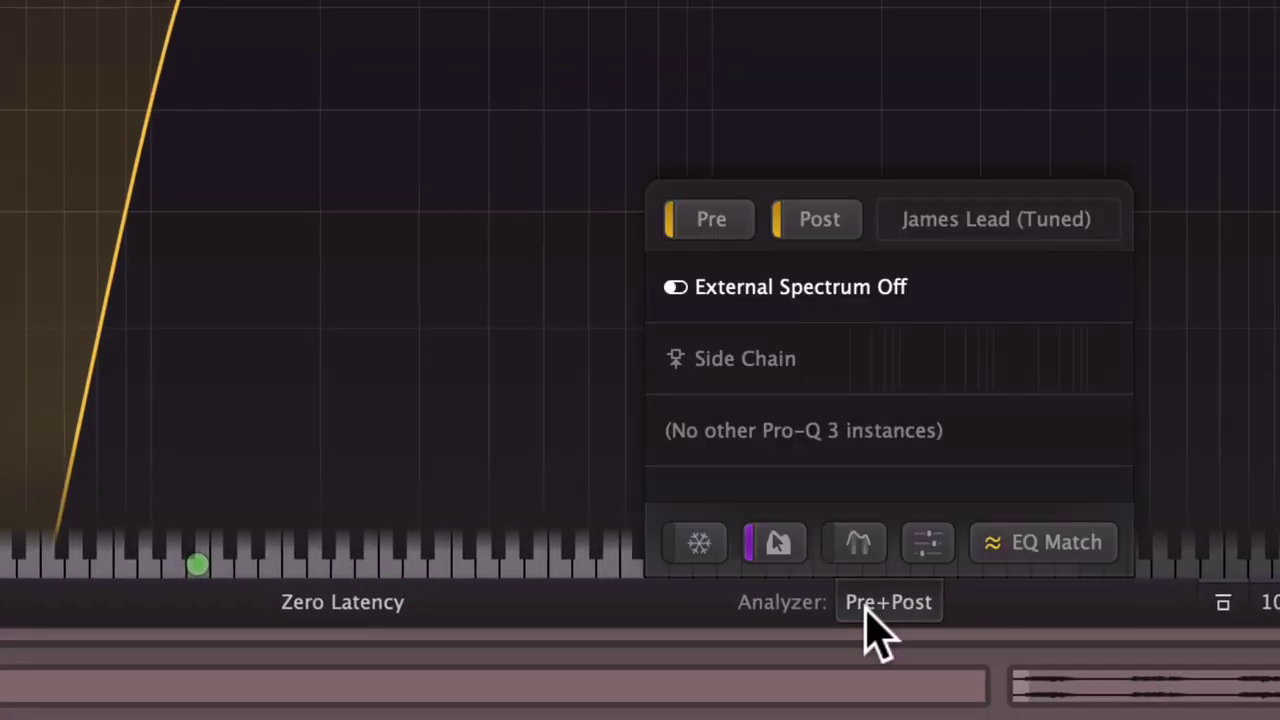
pyautogui.click(767, 545)
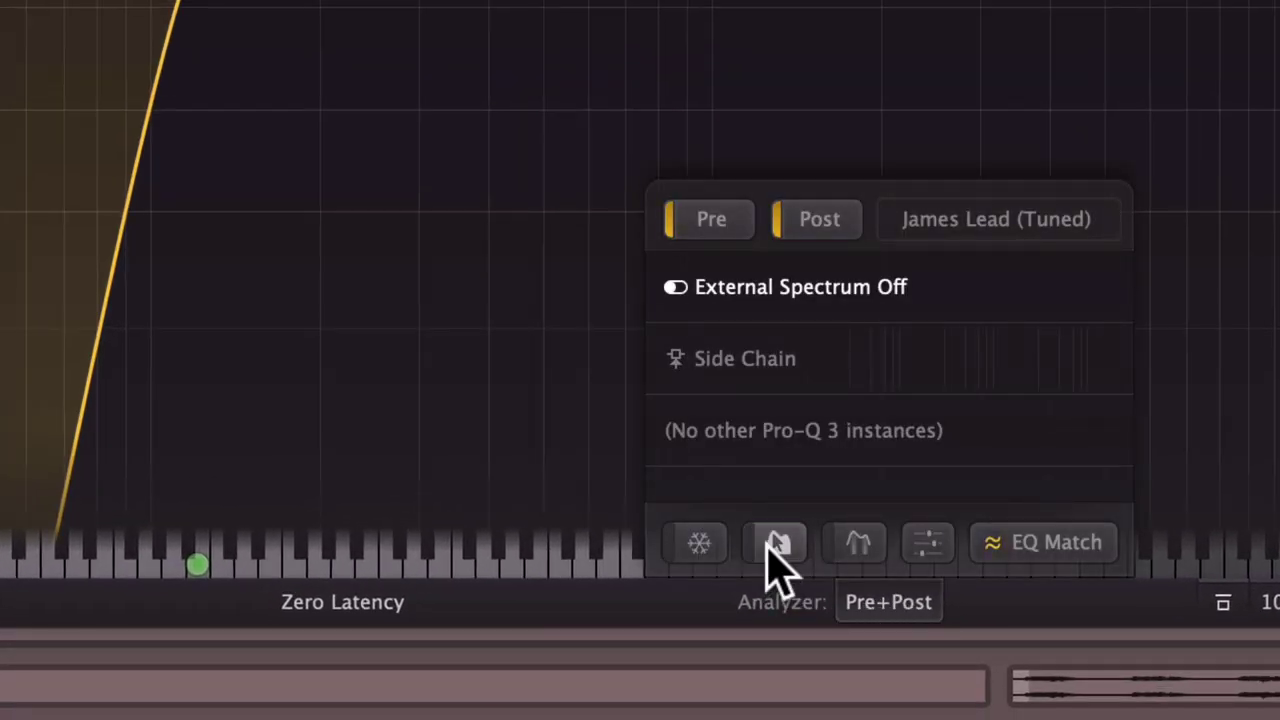
pyautogui.click(777, 543)
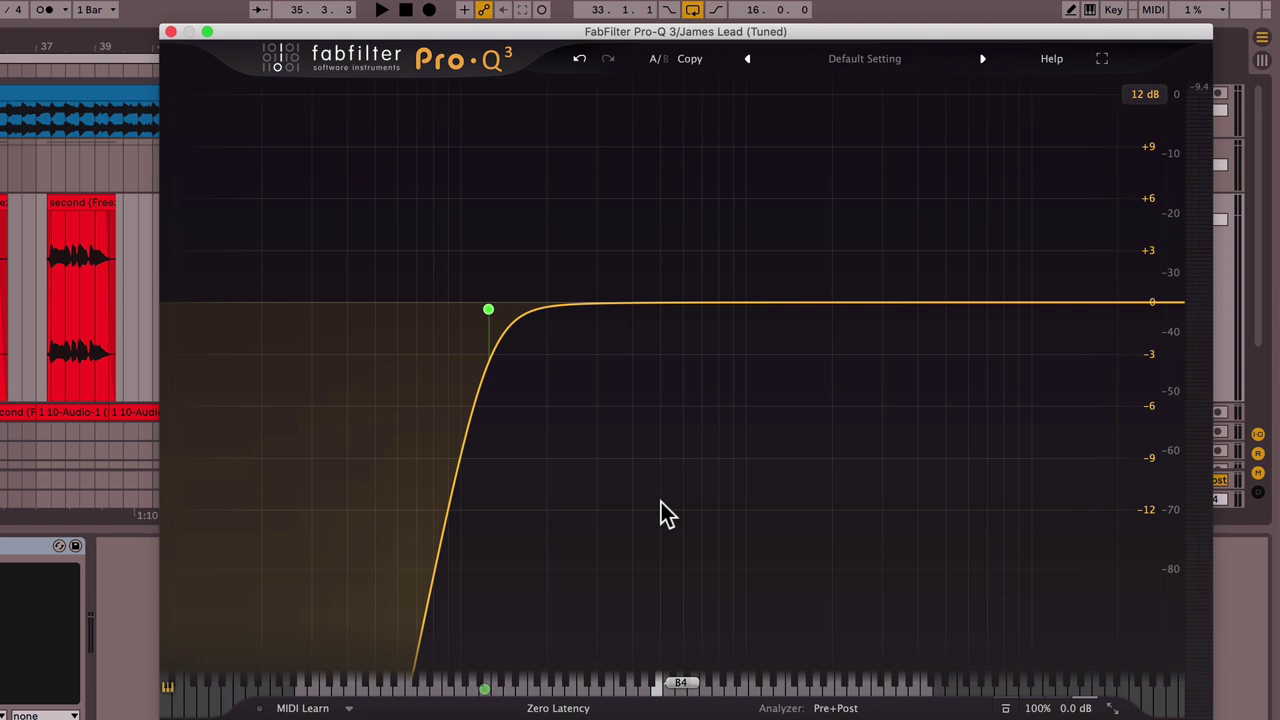
pyautogui.press('space')
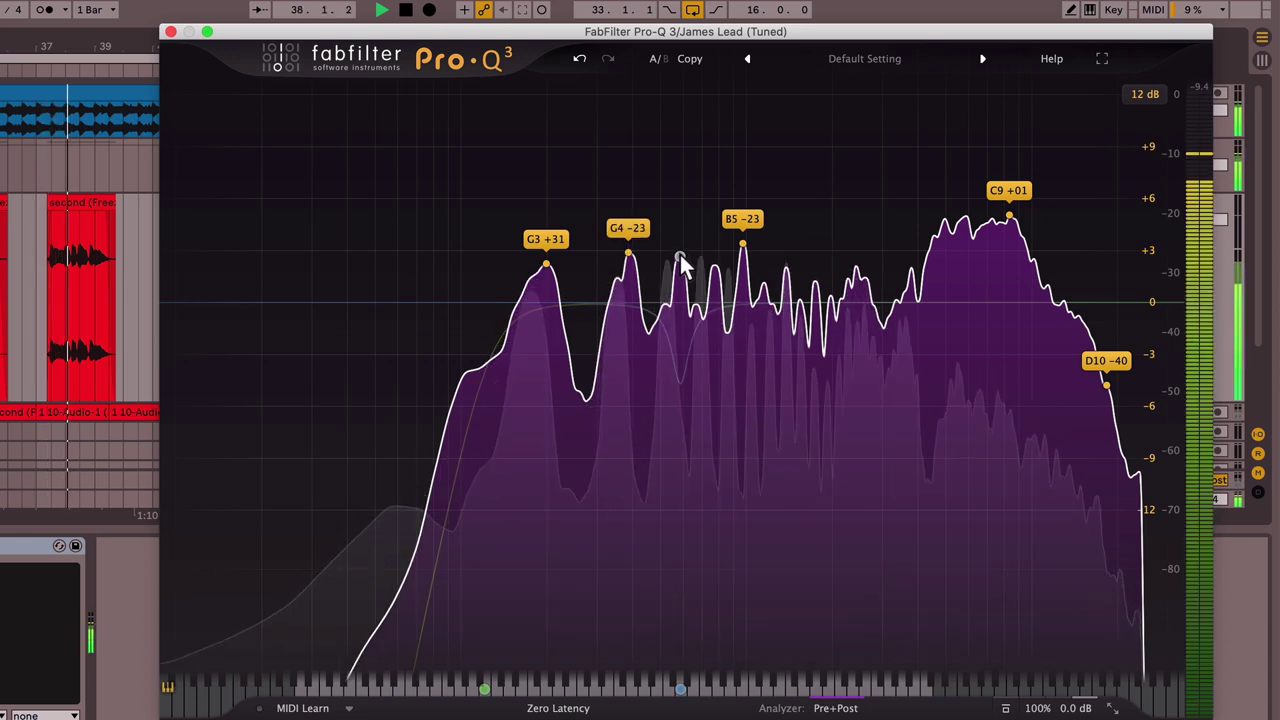
# Cut the resonant vocal peaks with three narrow bell bands, including -1.99 dB at 1618.7 Hz and -1.74 dB at 506.78 Hz
pyautogui.moveTo(680, 248); pyautogui.dragTo(680, 385)
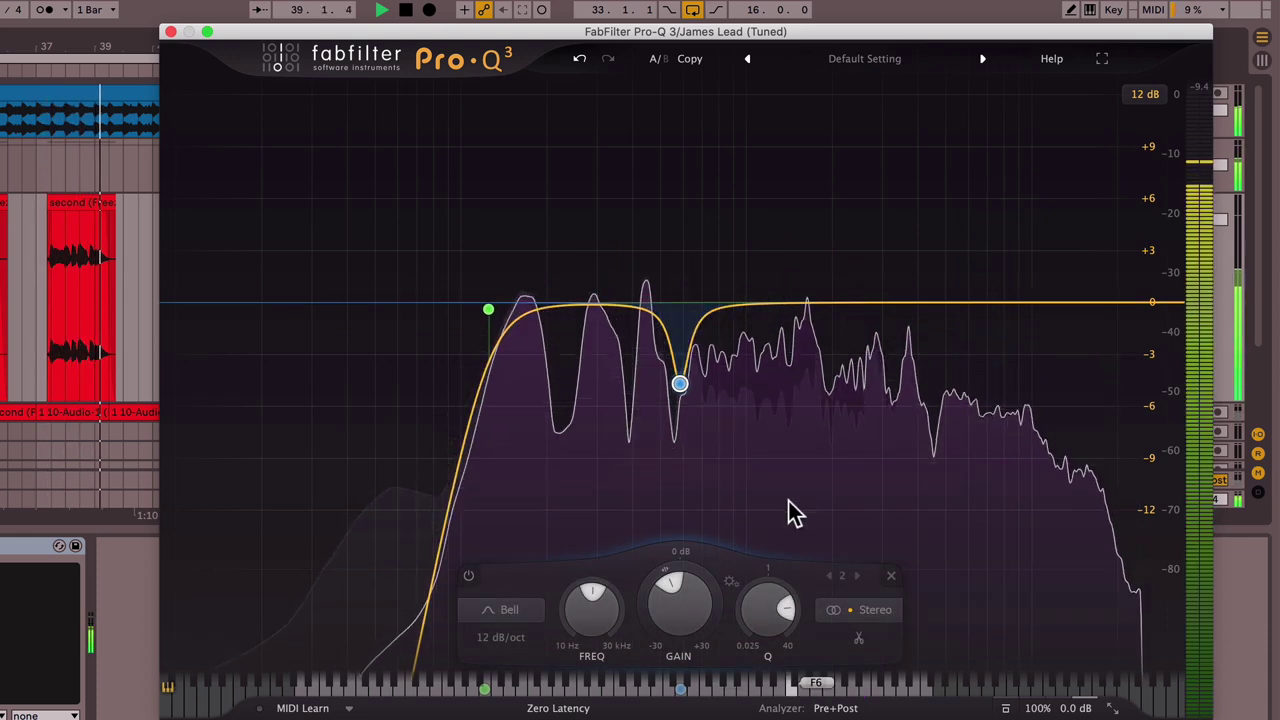
pyautogui.click(755, 517)
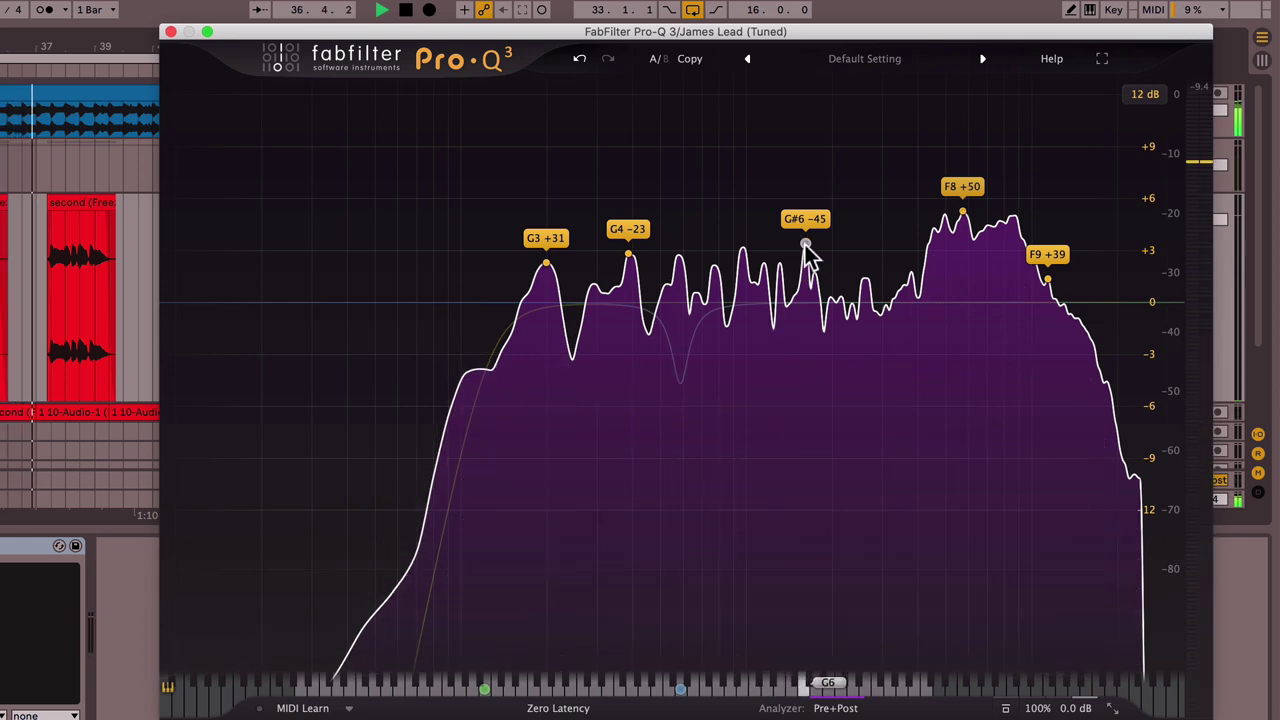
pyautogui.moveTo(805, 245); pyautogui.dragTo(661, 332)
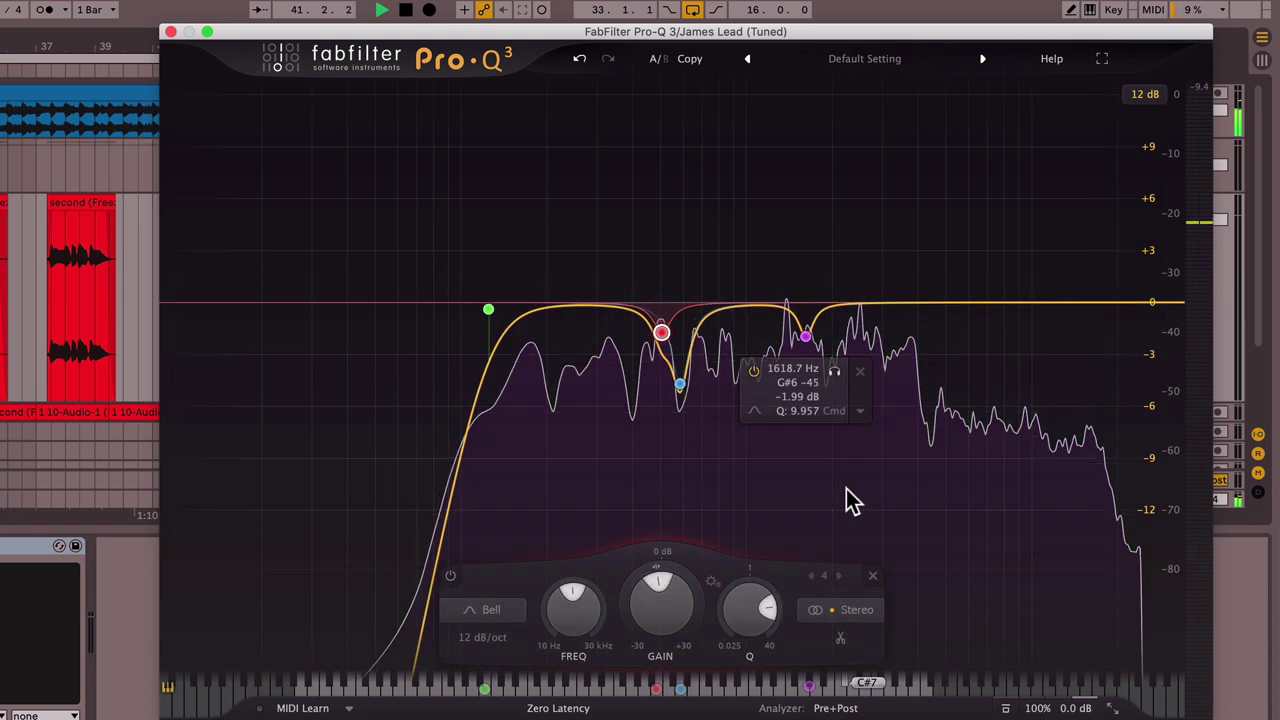
pyautogui.moveTo(792, 517); pyautogui.dragTo(700, 516)
pyautogui.press('space')
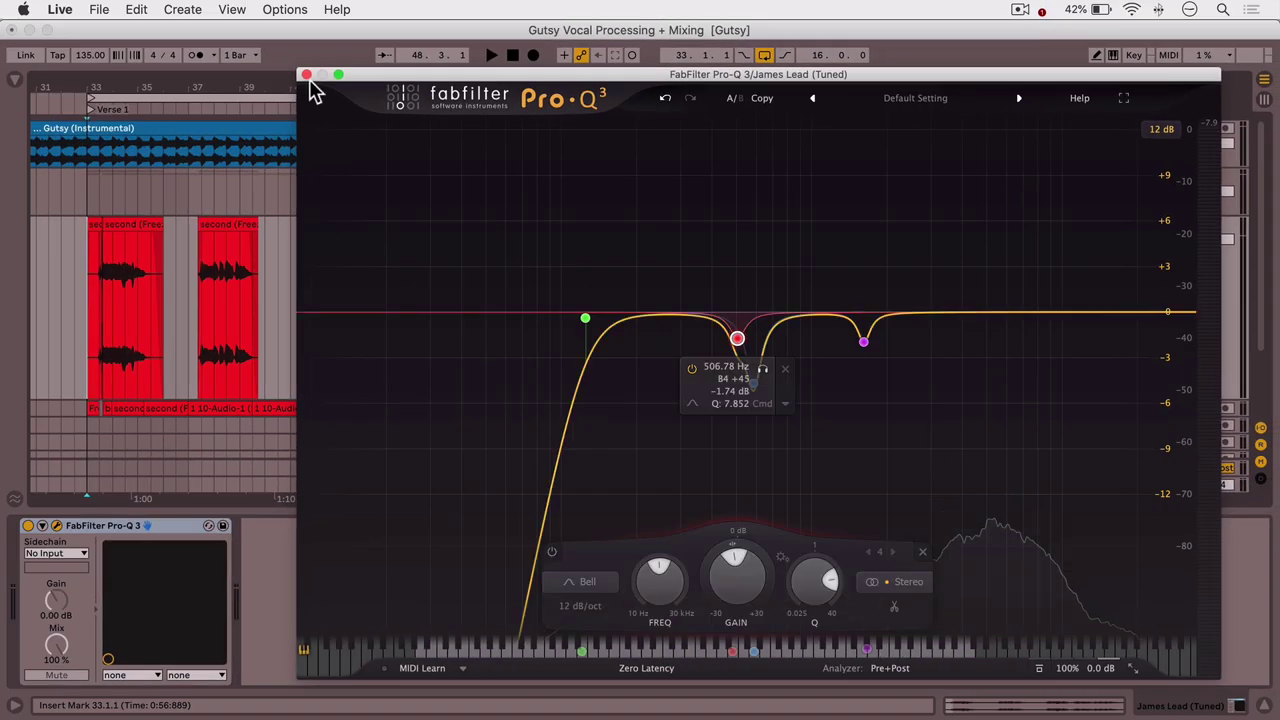
# Close the equalizer window and insert FabFilter Pro-C 2 after Pro-Q 3 on the tuned lead vocal track
pyautogui.click(306, 75)
pyautogui.click(15, 79)
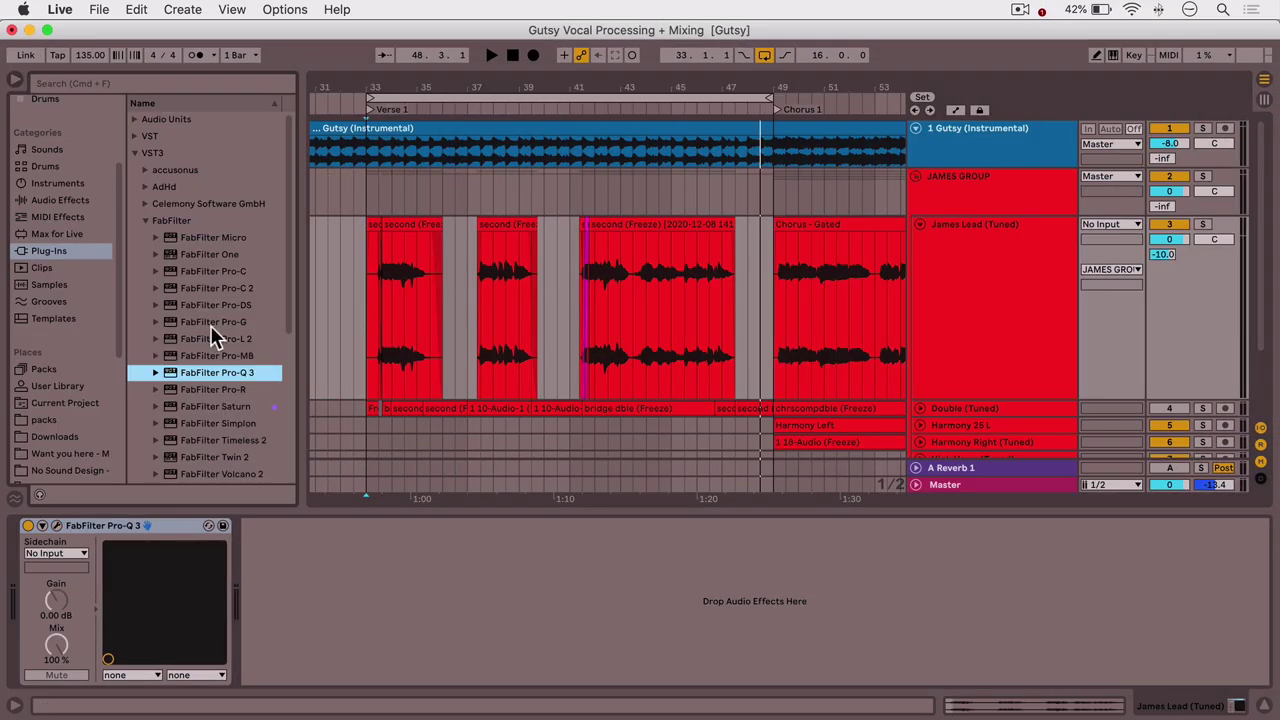
pyautogui.moveTo(216, 288); pyautogui.dragTo(345, 597)
pyautogui.click(15, 79)
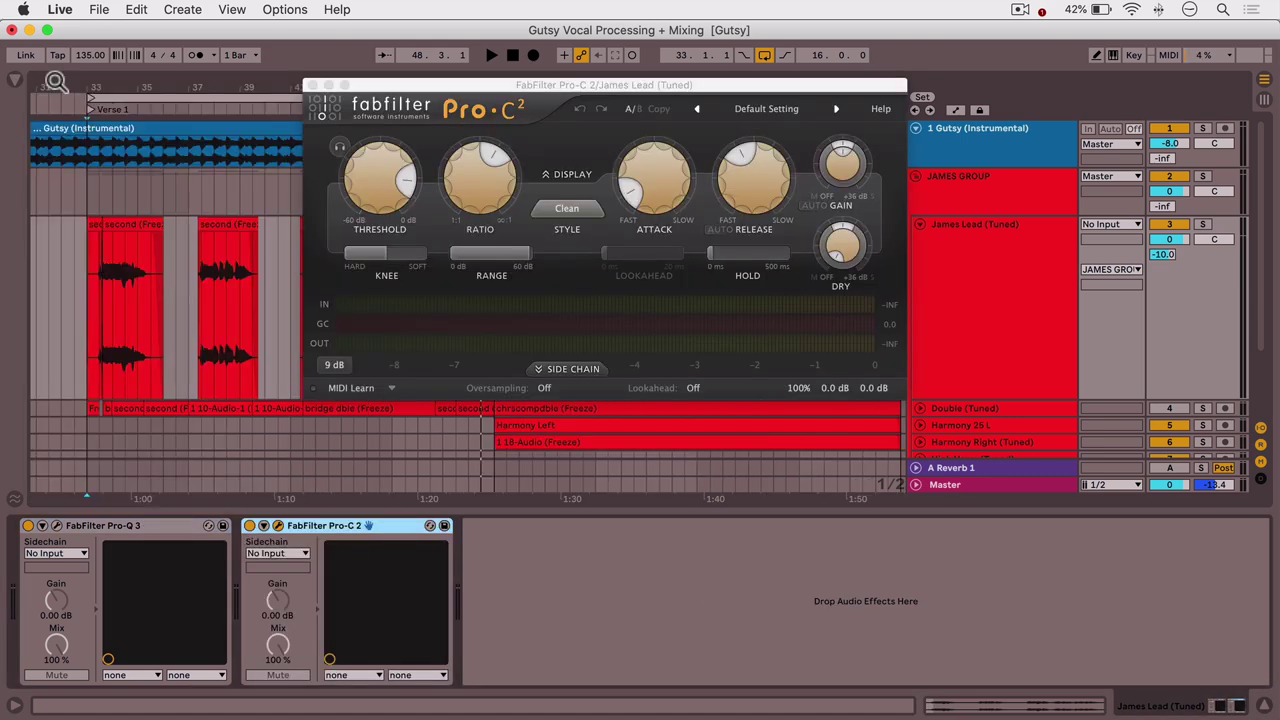
pyautogui.moveTo(505, 88); pyautogui.dragTo(678, 209)
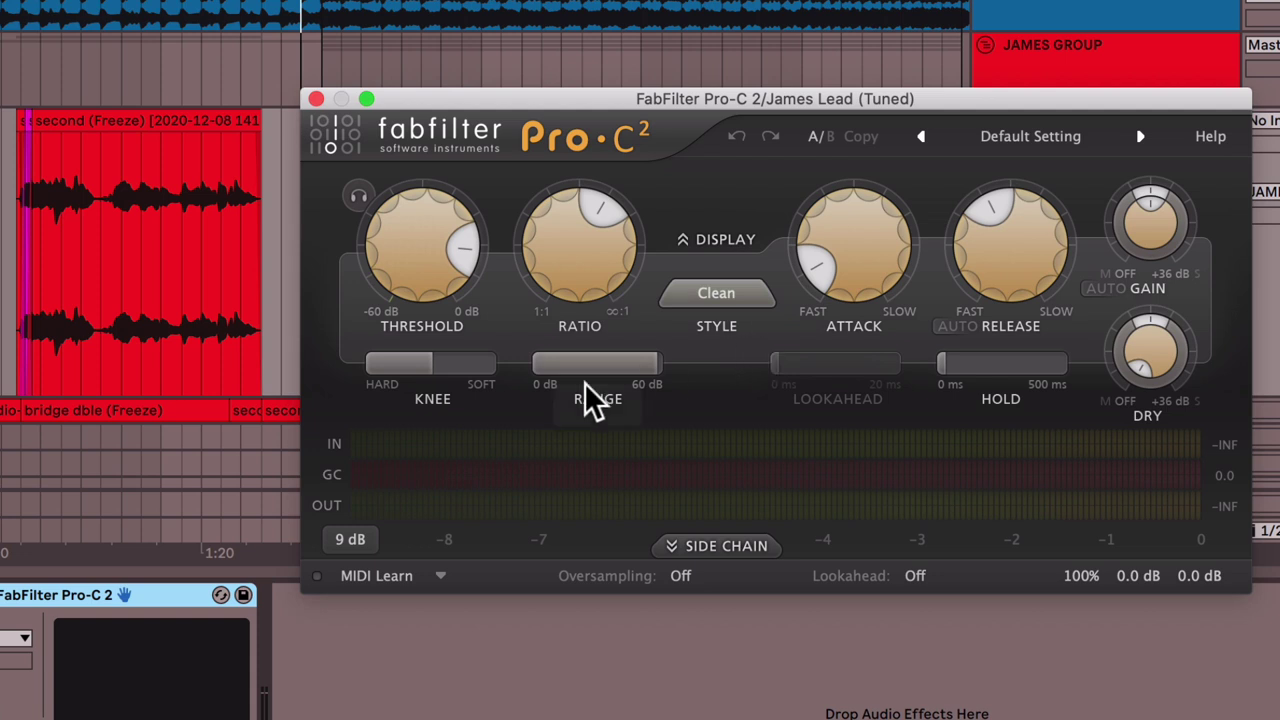
# Make the compressor's knee harder and shorten its release time
pyautogui.moveTo(400, 362); pyautogui.dragTo(364, 365)
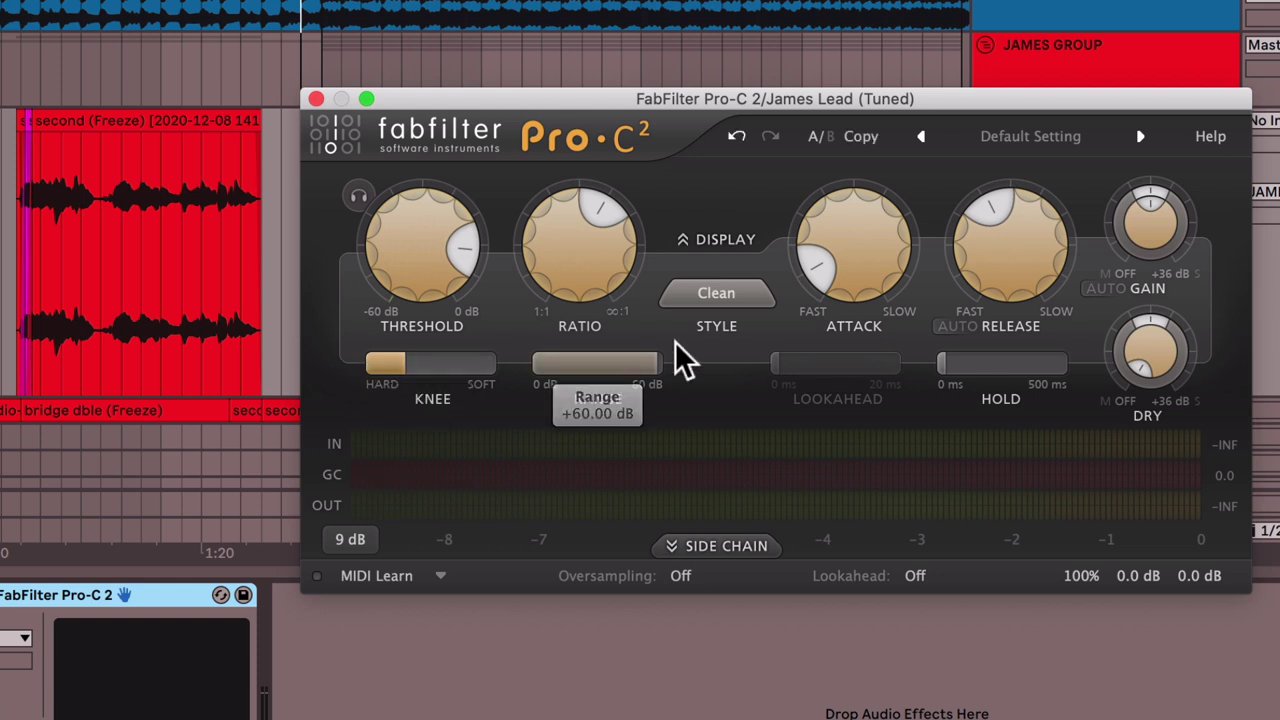
pyautogui.moveTo(1024, 263)
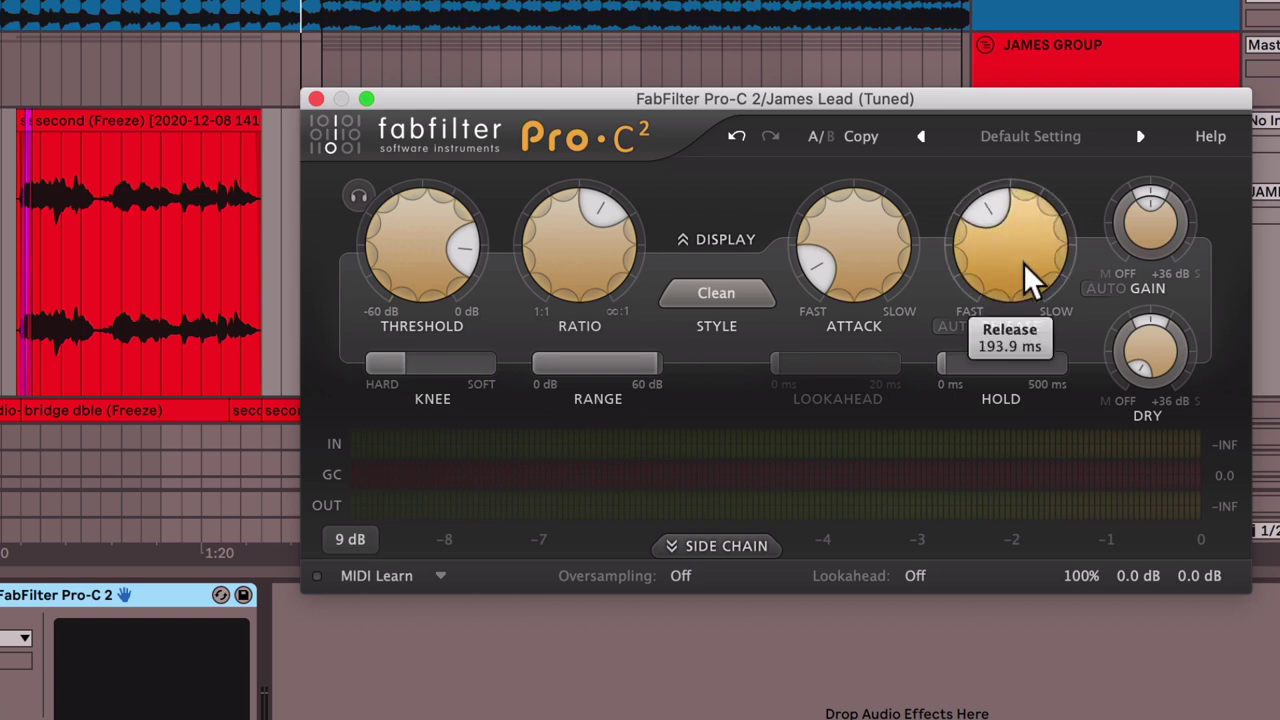
pyautogui.moveTo(1023, 262); pyautogui.dragTo(1016, 294)
pyautogui.moveTo(1028, 238); pyautogui.dragTo(1026, 247)
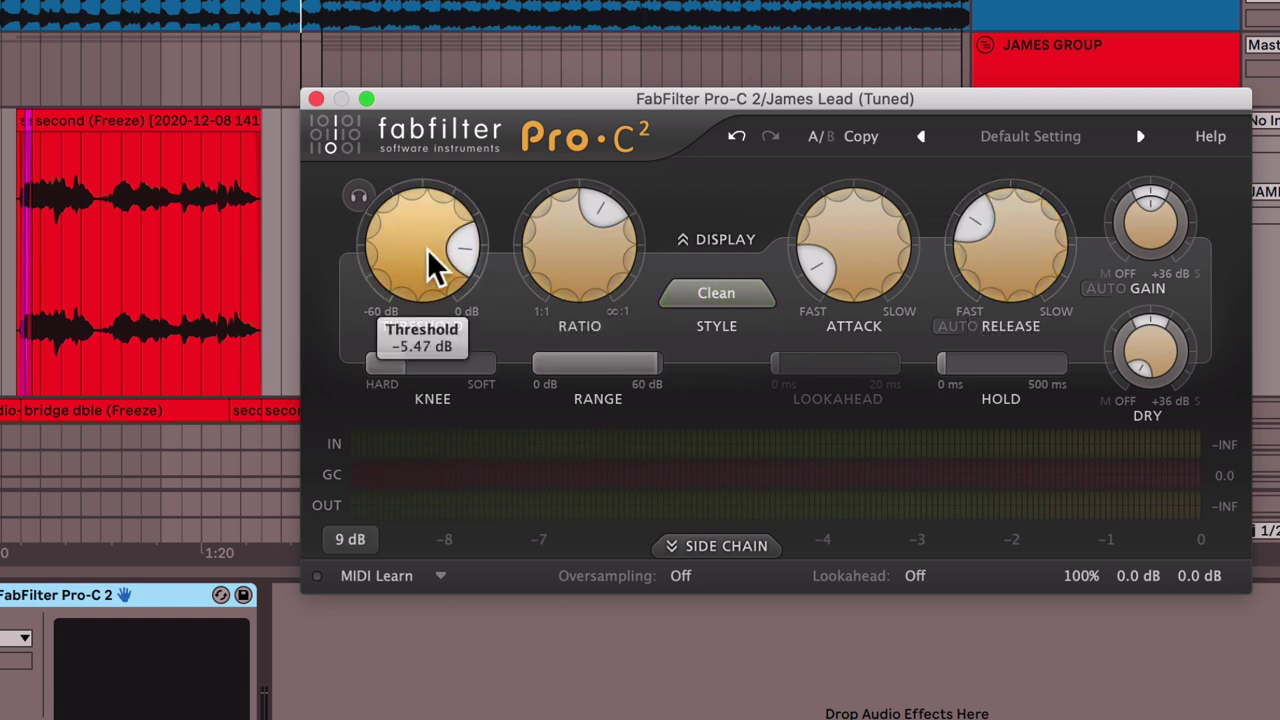
# Lower the compressor's threshold to about -18 dB while playing the verse vocal
pyautogui.moveTo(427, 249)
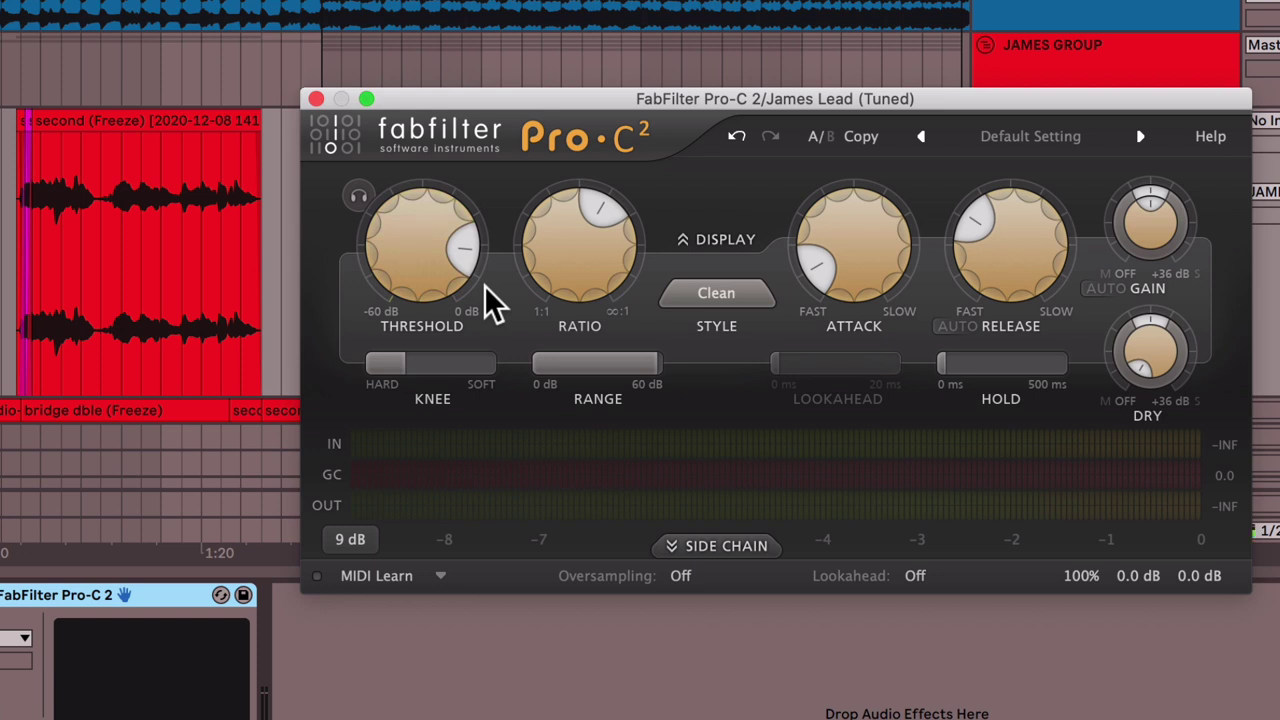
pyautogui.scroll(-10, 406, 223)
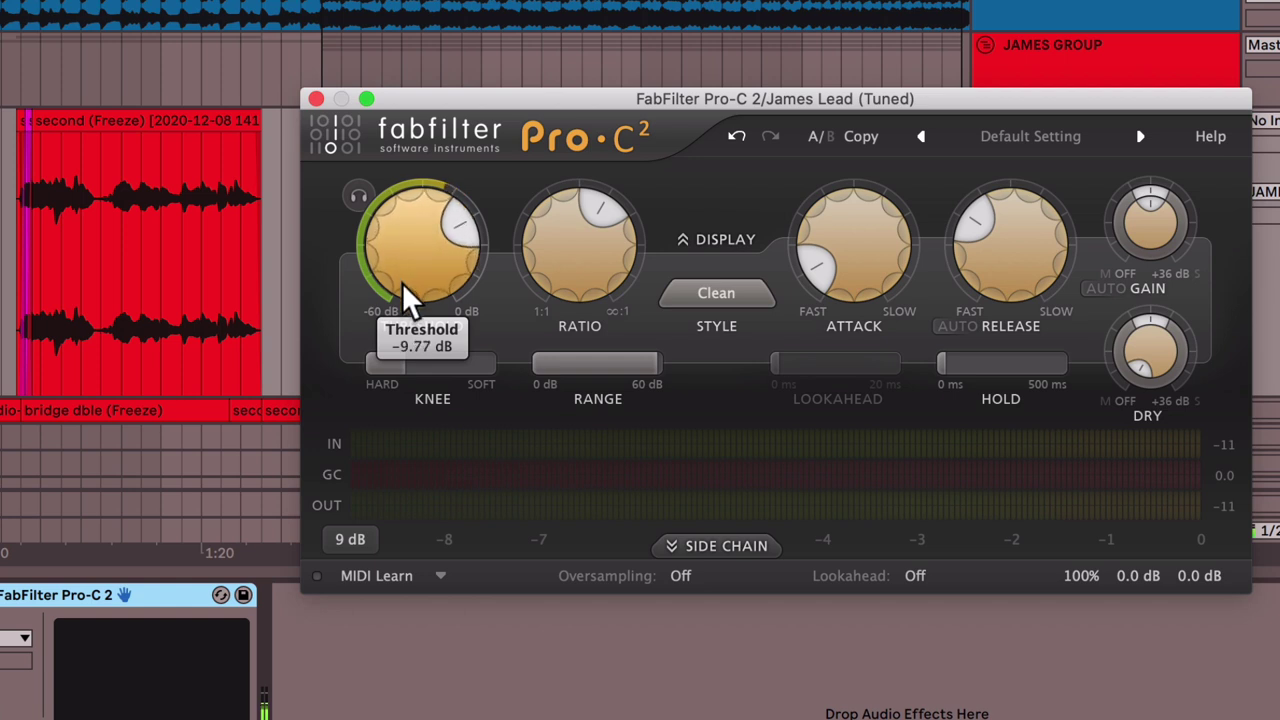
pyautogui.scroll(-1, 416, 240)
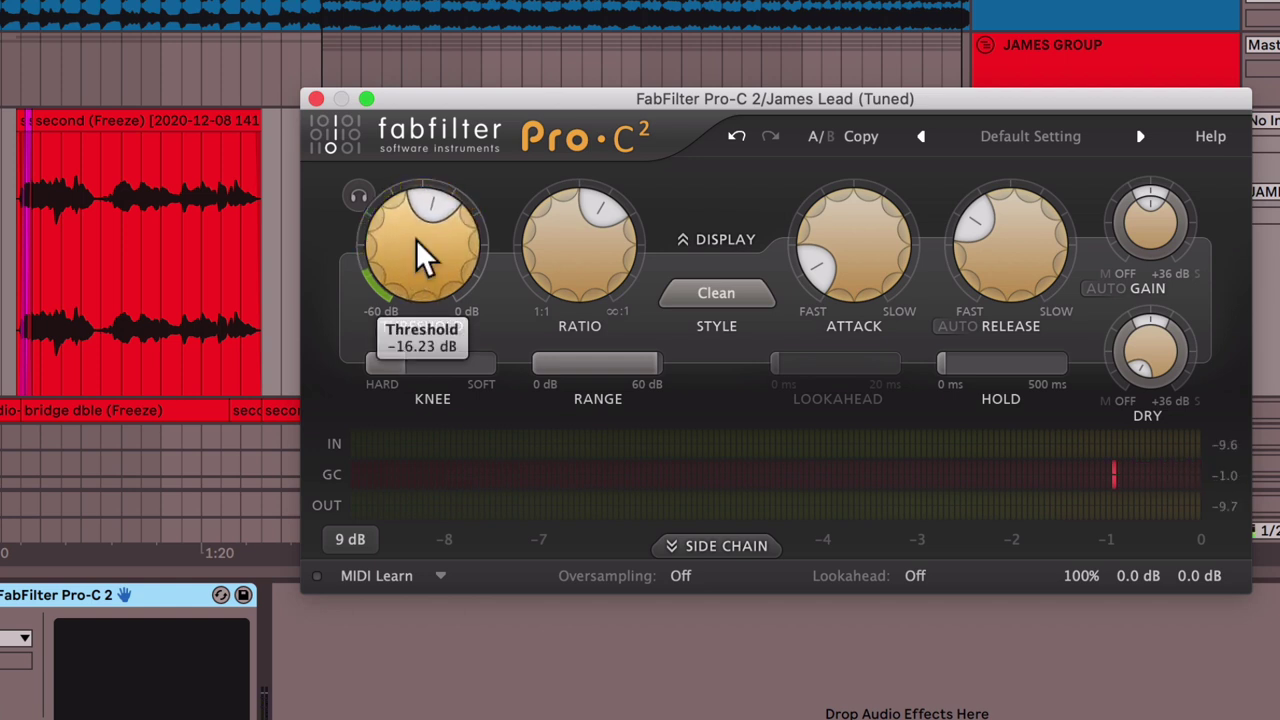
pyautogui.scroll(-3, 413, 265)
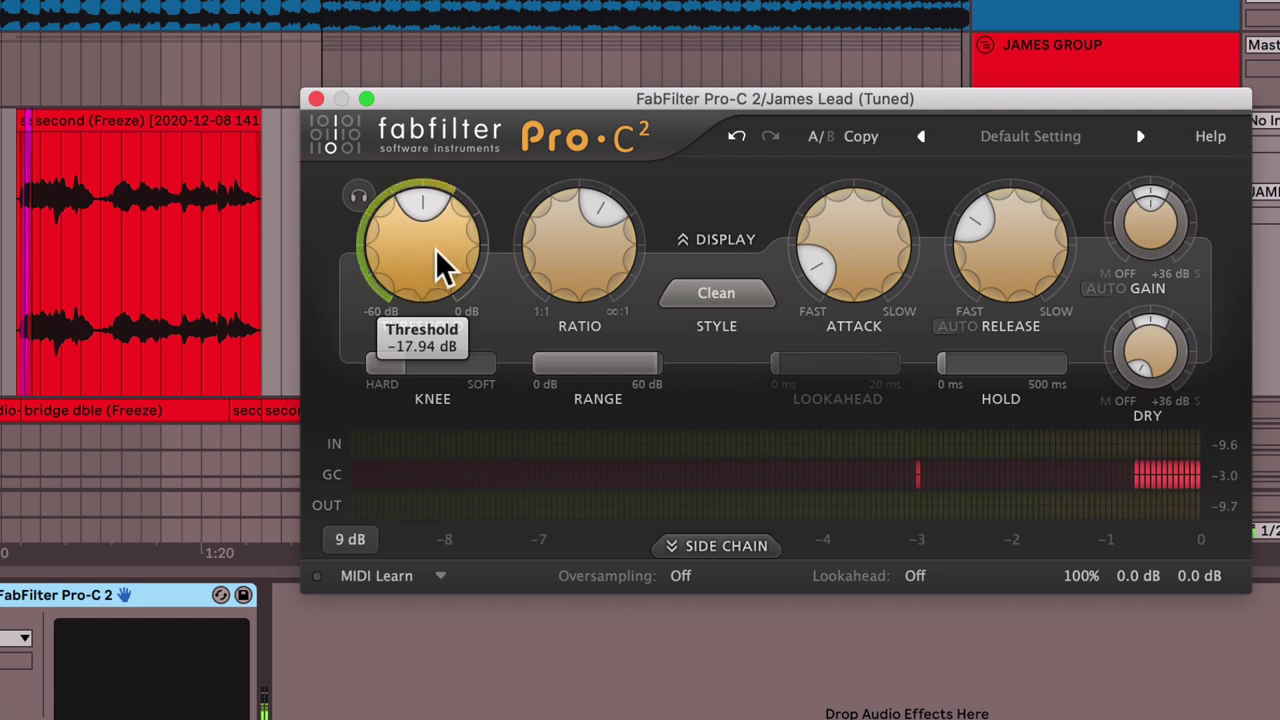
pyautogui.scroll(-3, 433, 262)
pyautogui.scroll(-3, 429, 288)
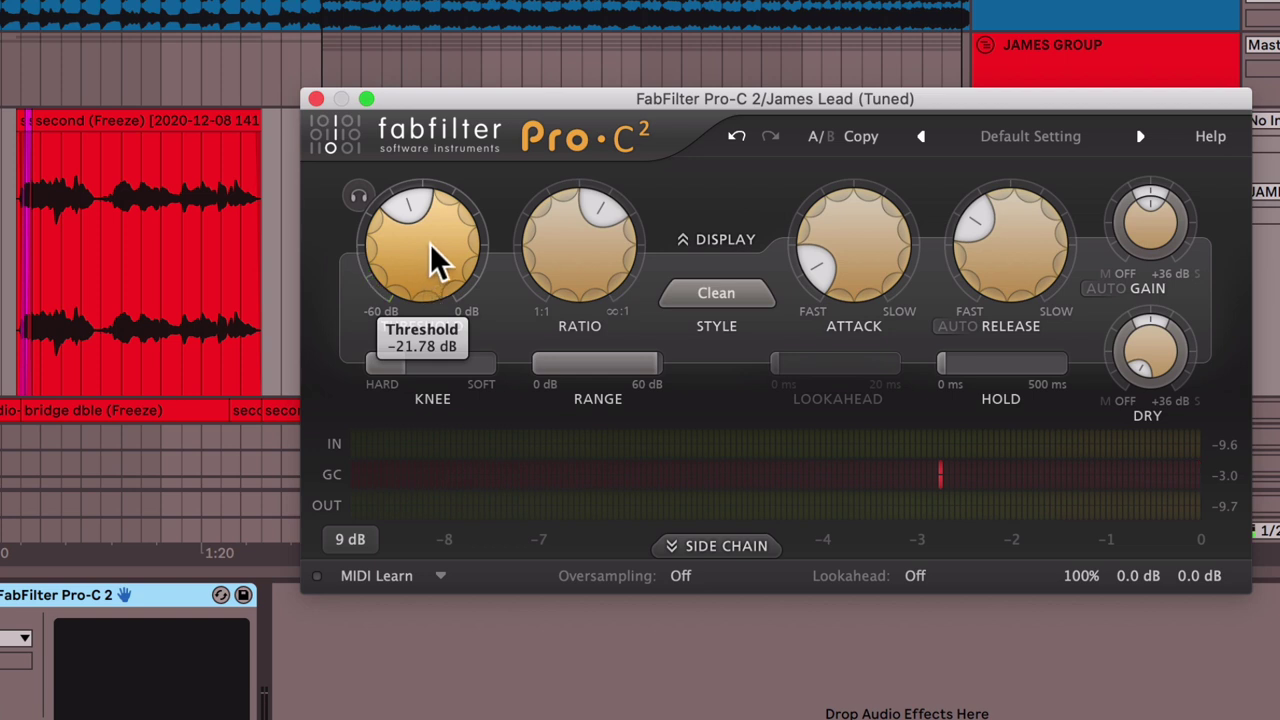
pyautogui.moveTo(430, 243)
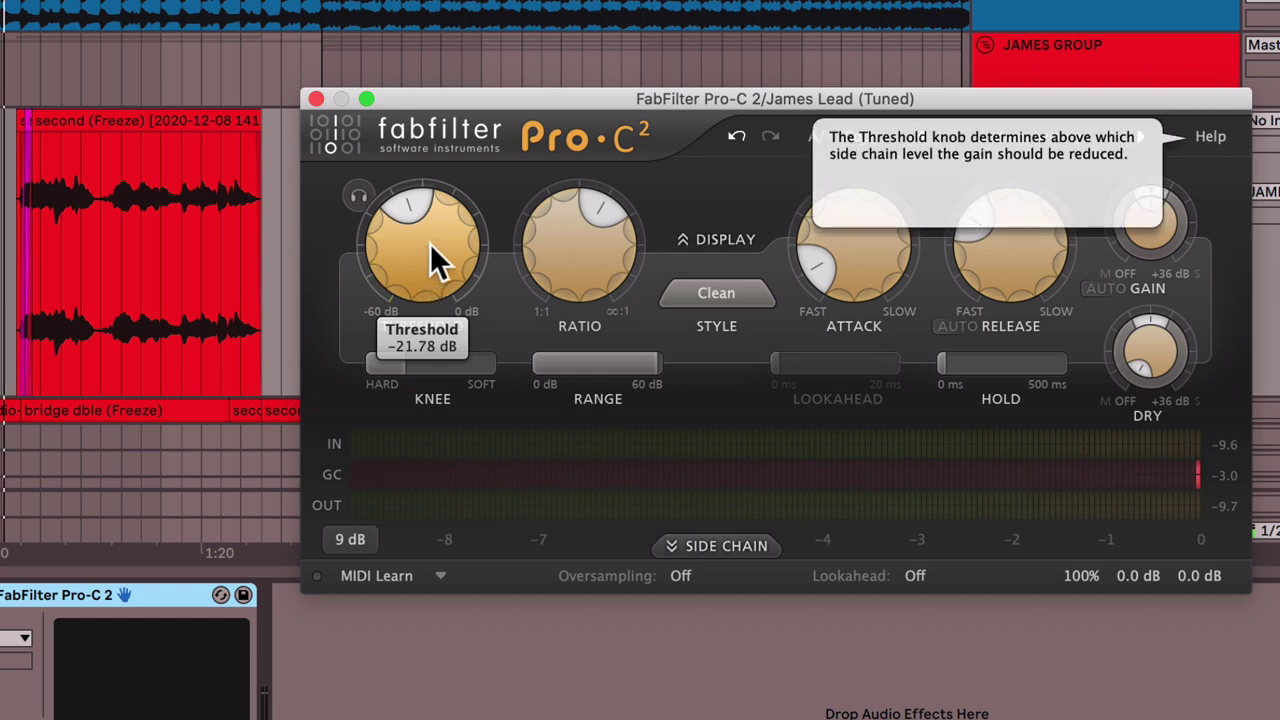
pyautogui.moveTo(430, 243); pyautogui.dragTo(434, 200)
pyautogui.moveTo(425, 265); pyautogui.dragTo(428, 248)
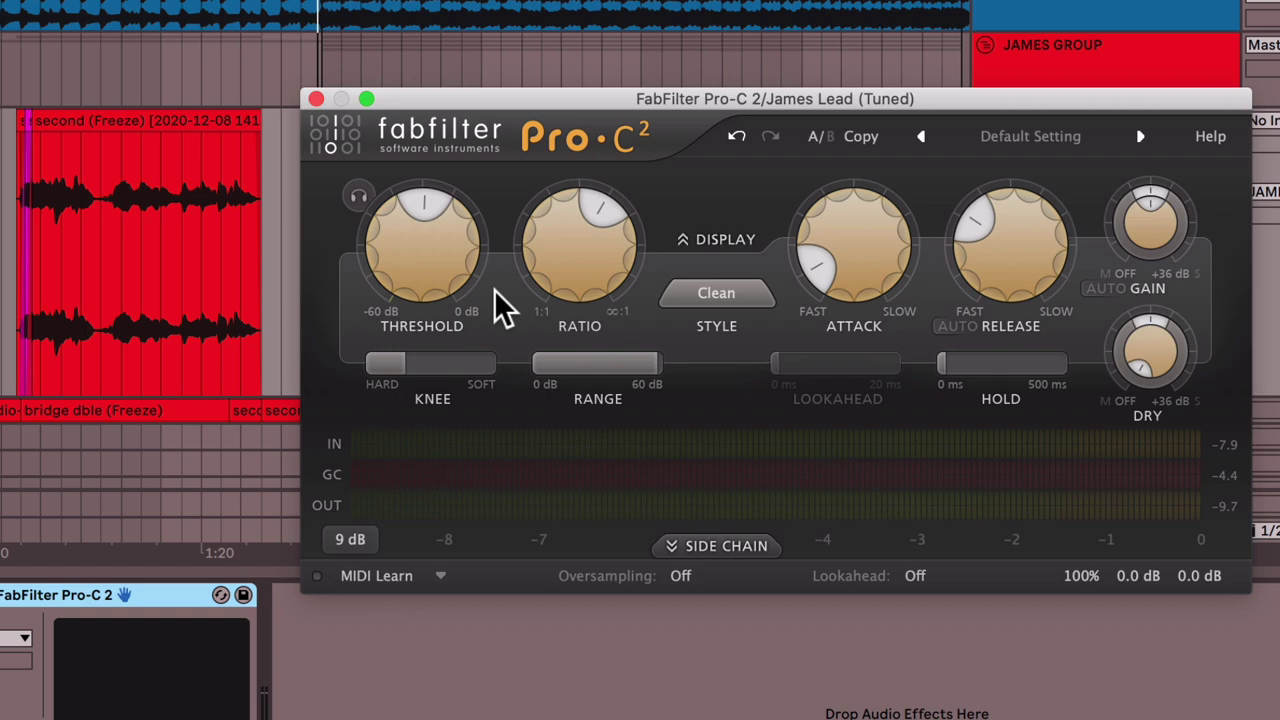
# Close the compressor window and add FabFilter Pro-DS after Pro-C 2 on the lead vocal track
pyautogui.click(318, 98)
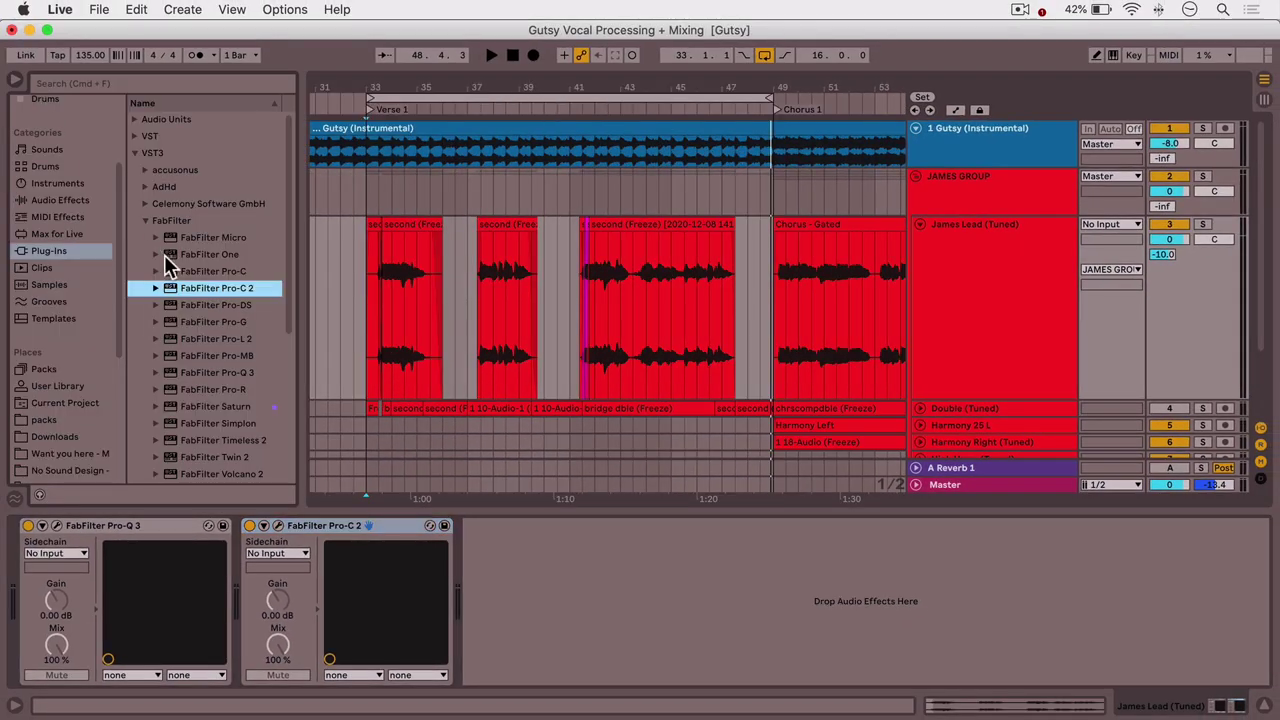
pyautogui.doubleClick(201, 304)
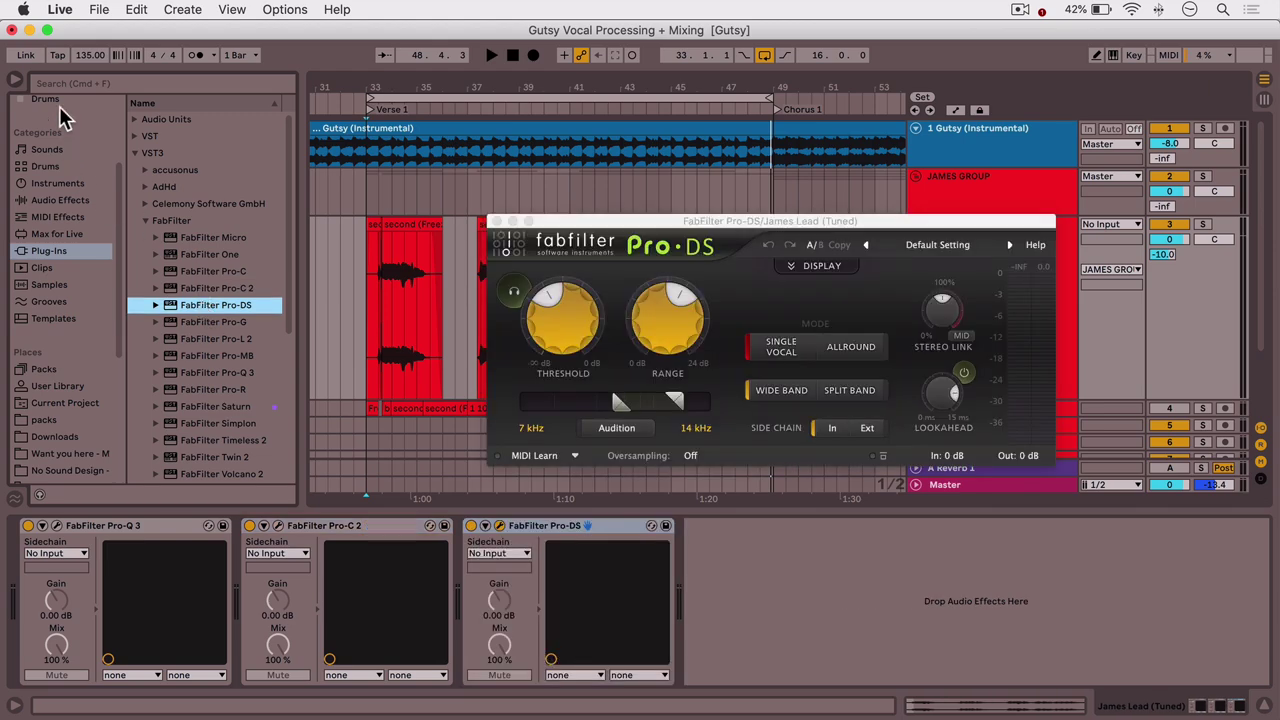
pyautogui.click(15, 82)
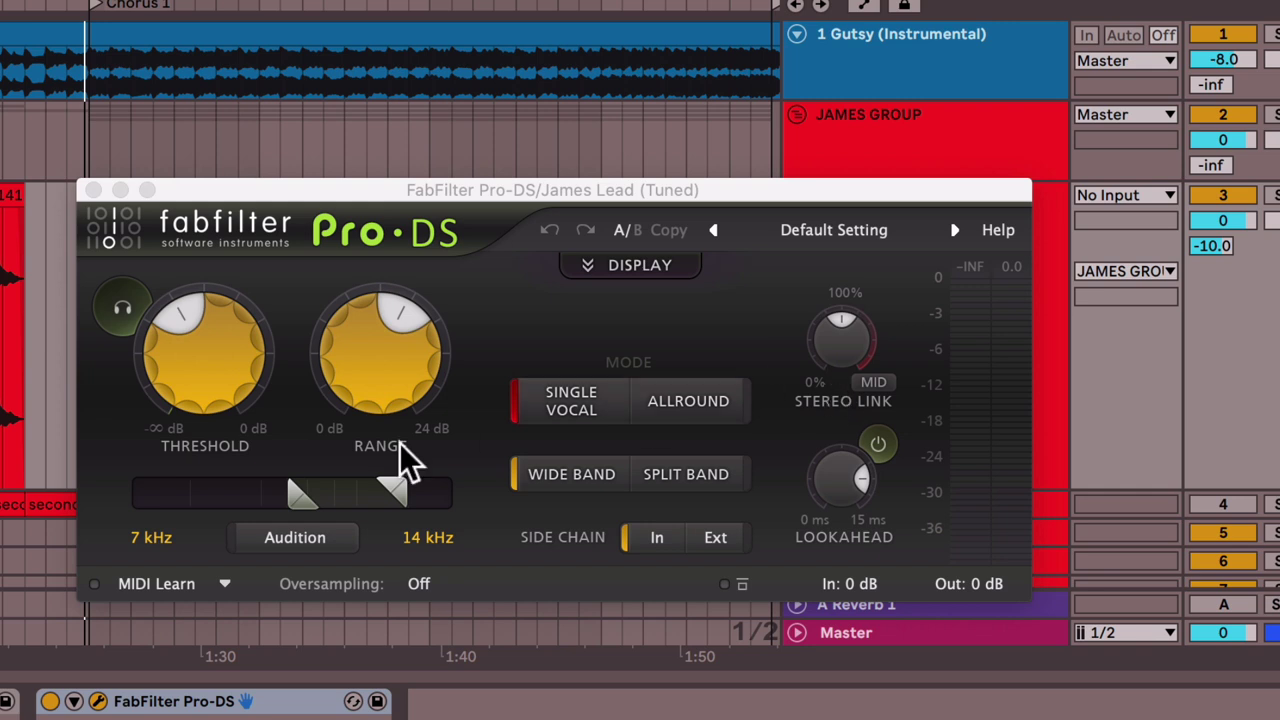
# Set the de-esser's lower detection frequency to 4.973 kHz and its range to 12 dB
pyautogui.moveTo(303, 497); pyautogui.dragTo(258, 506)
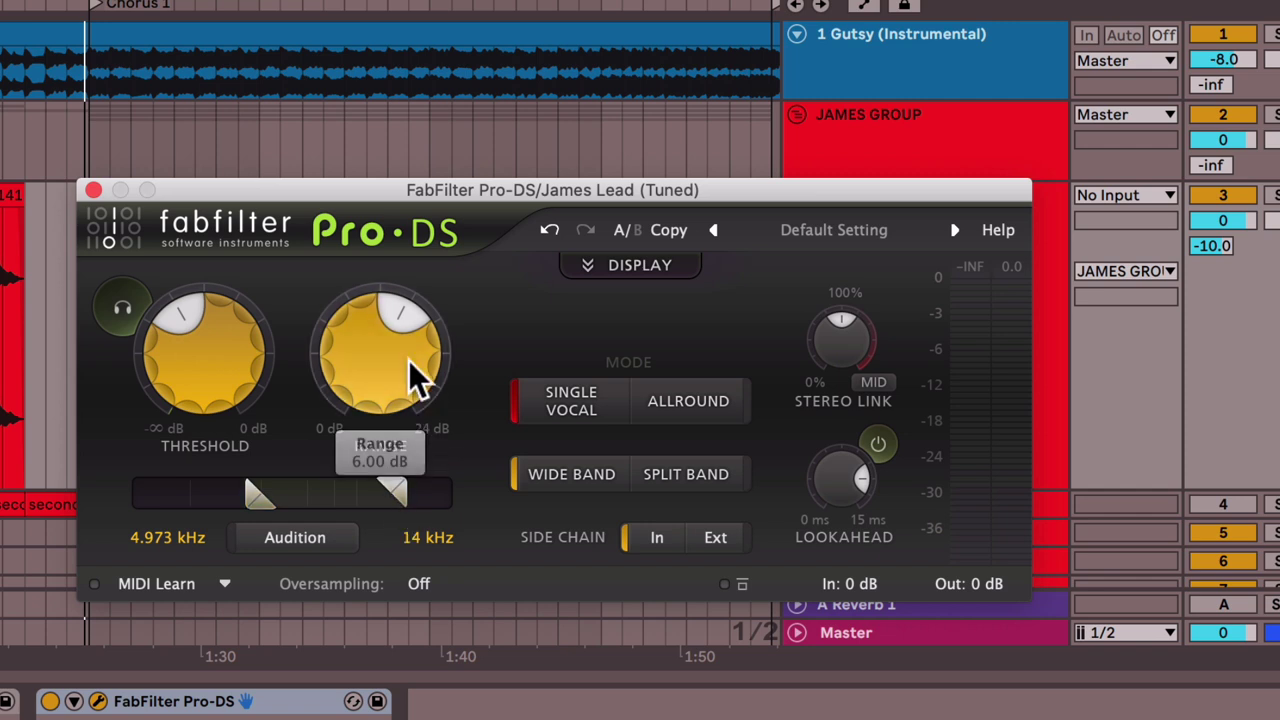
pyautogui.moveTo(371, 300); pyautogui.dragTo(377, 337)
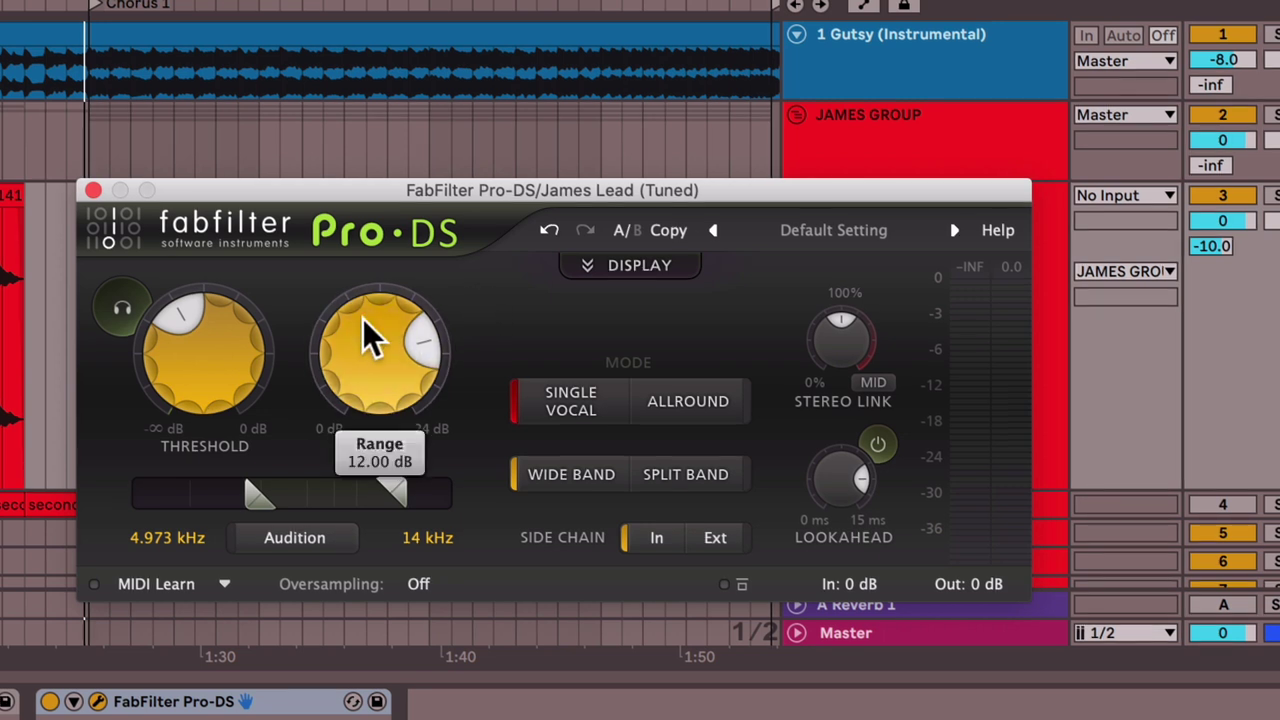
# Play the verse and lower the de-esser's threshold below -36 dB
pyautogui.moveTo(210, 352)
pyautogui.press('space')
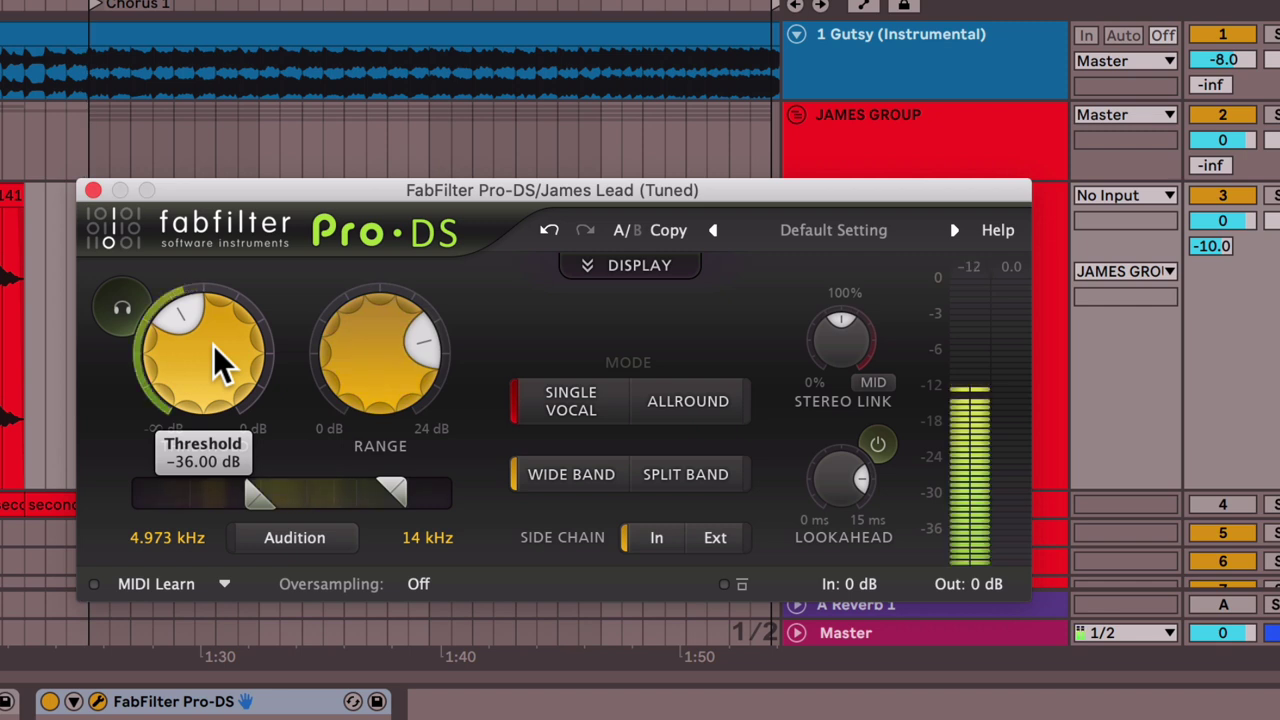
pyautogui.moveTo(214, 348); pyautogui.dragTo(210, 396)
pyautogui.moveTo(222, 308); pyautogui.dragTo(221, 305)
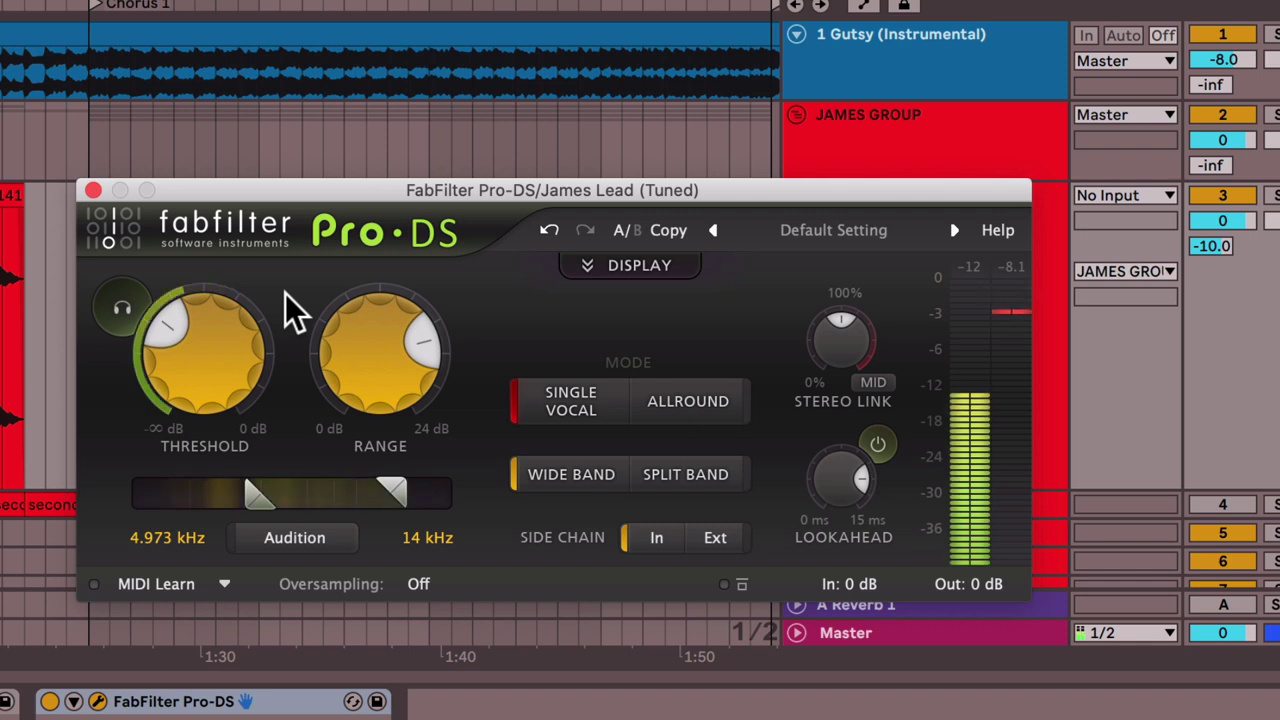
# Briefly lower the instrumental's volume, and compare the verse vocal with the de-esser bypassed and active
pyautogui.moveTo(1222, 60); pyautogui.dragTo(1222, 82)
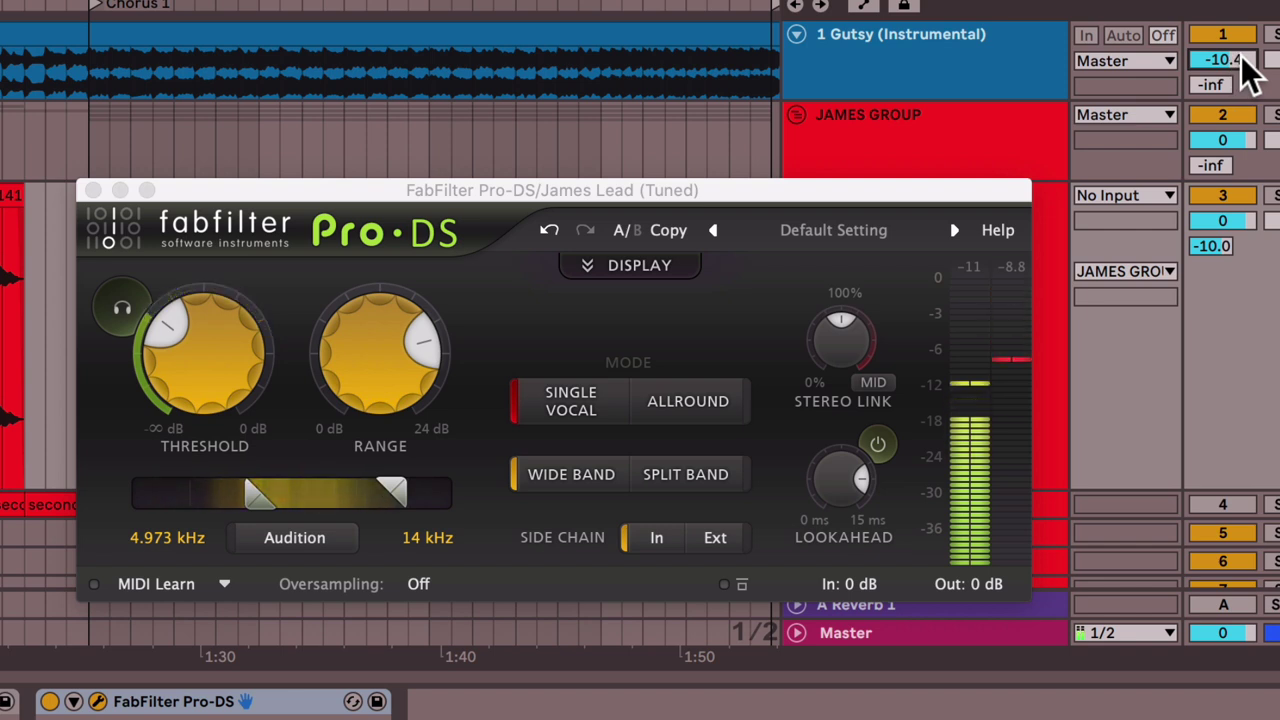
pyautogui.moveTo(1242, 62)
pyautogui.mouseDown()
pyautogui.moveTo(1242, 26)
pyautogui.moveTo(1244, 82)
pyautogui.mouseUp()
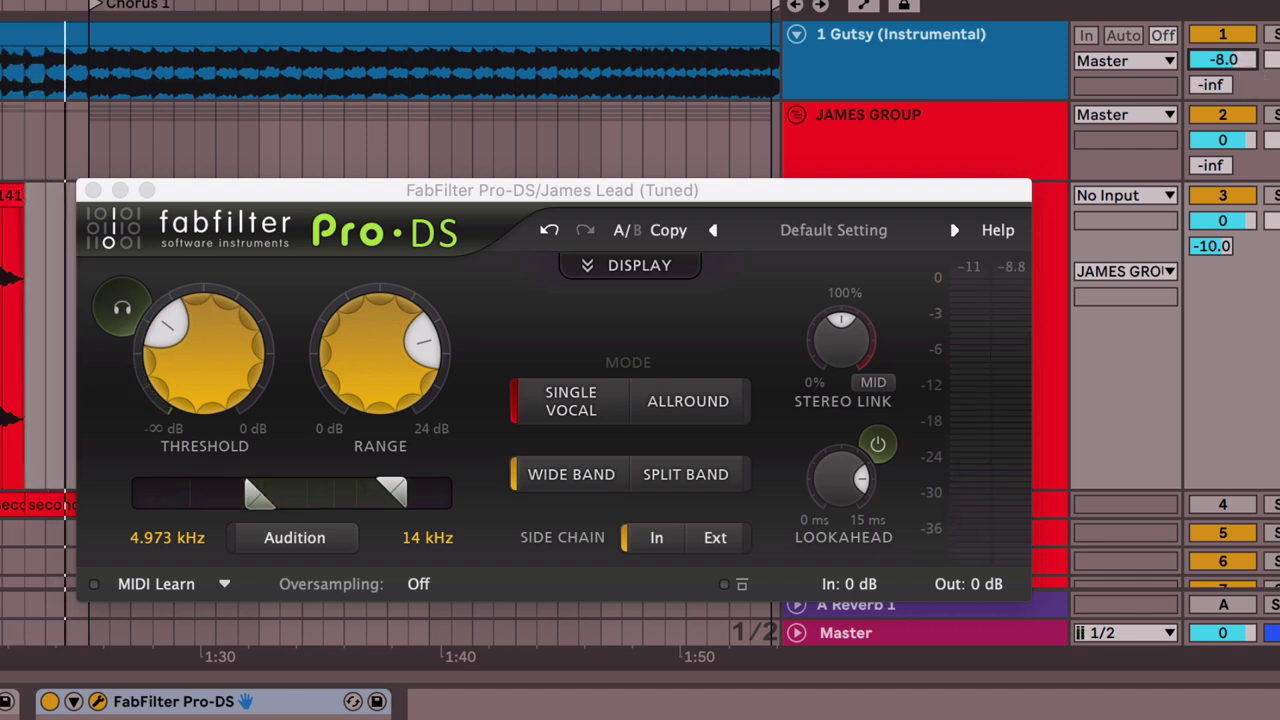
pyautogui.click(733, 589)
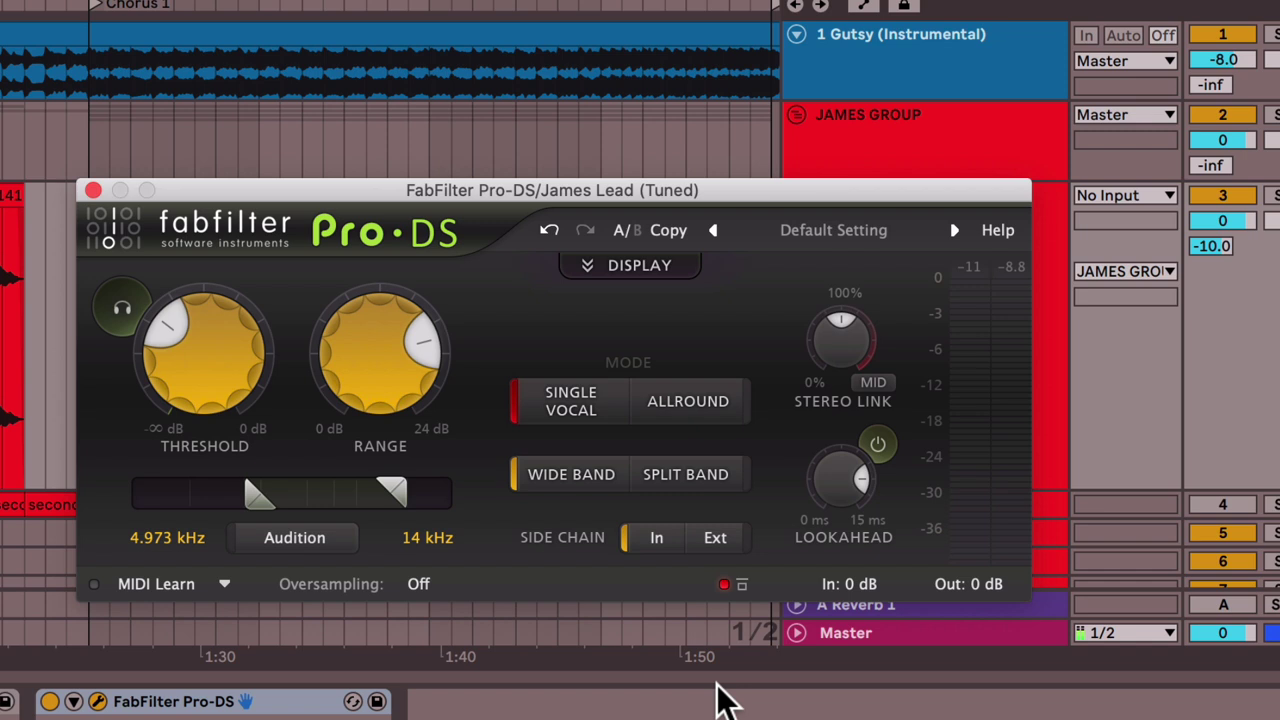
pyautogui.click(724, 584)
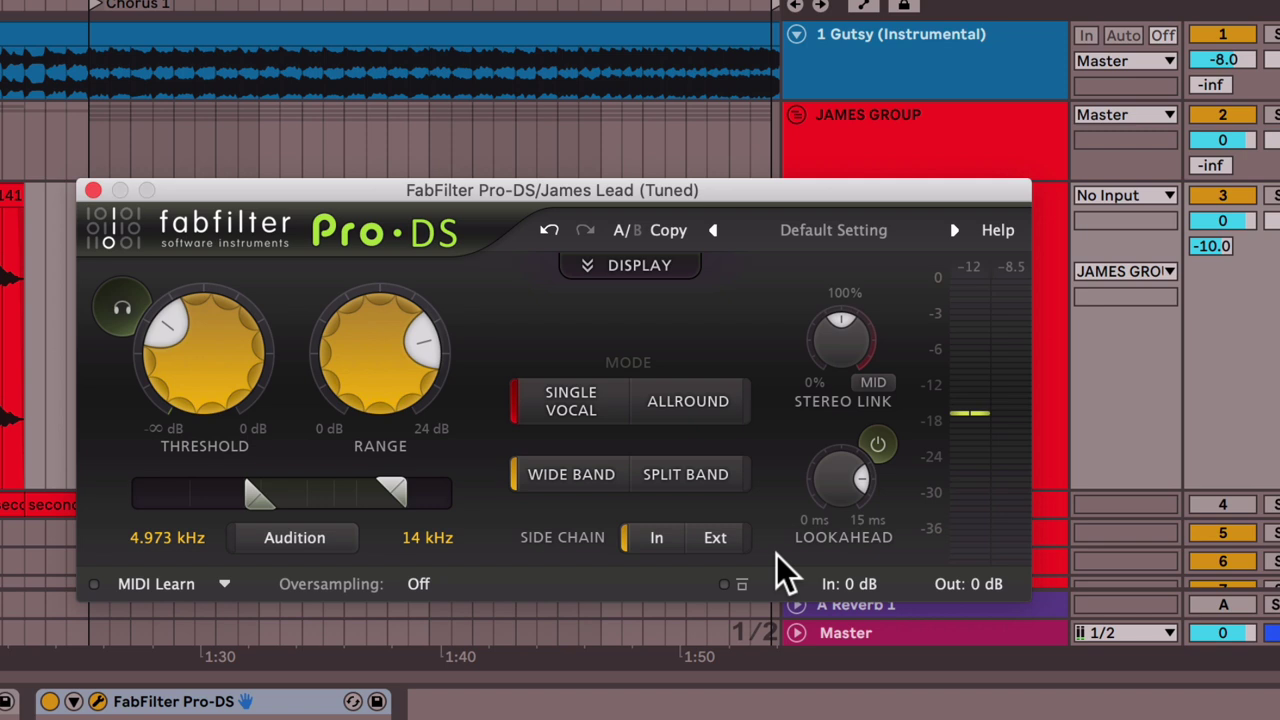
# Close the de-esser window, add a second FabFilter Pro-Q 3 after Pro-DS, and move its window fully into view
pyautogui.moveTo(552, 190); pyautogui.dragTo(527, 141)
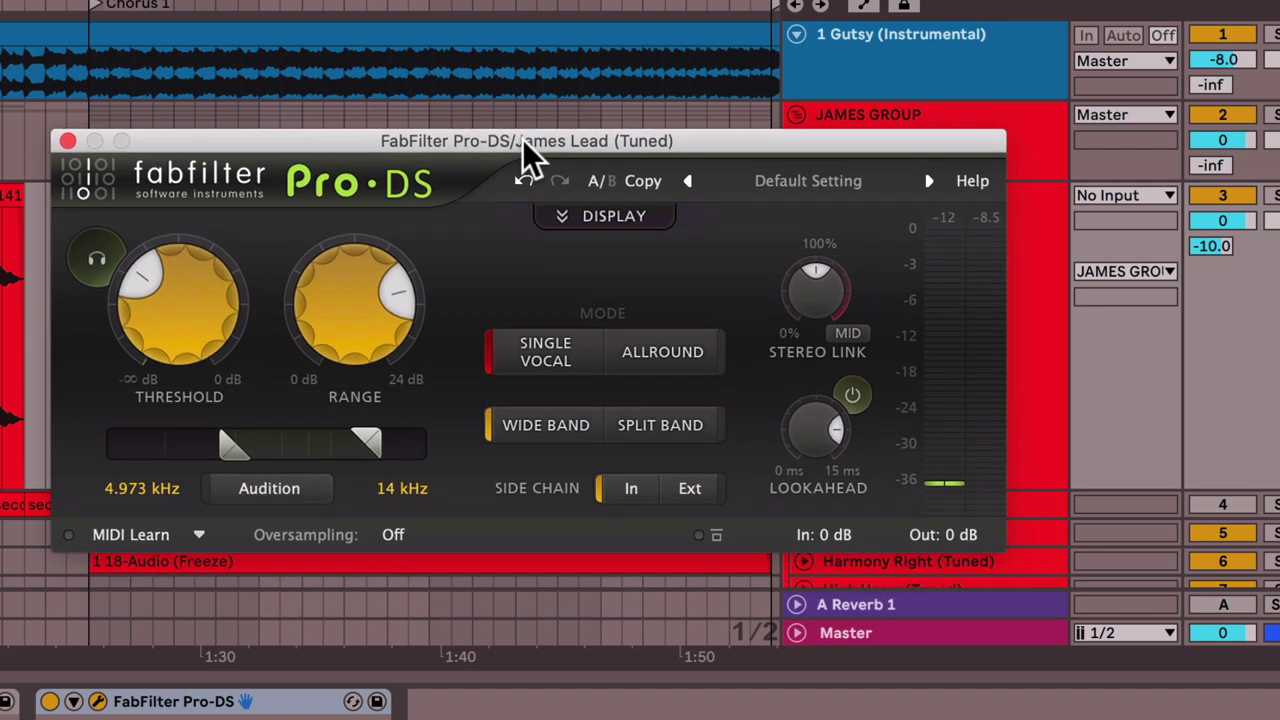
pyautogui.click(66, 139)
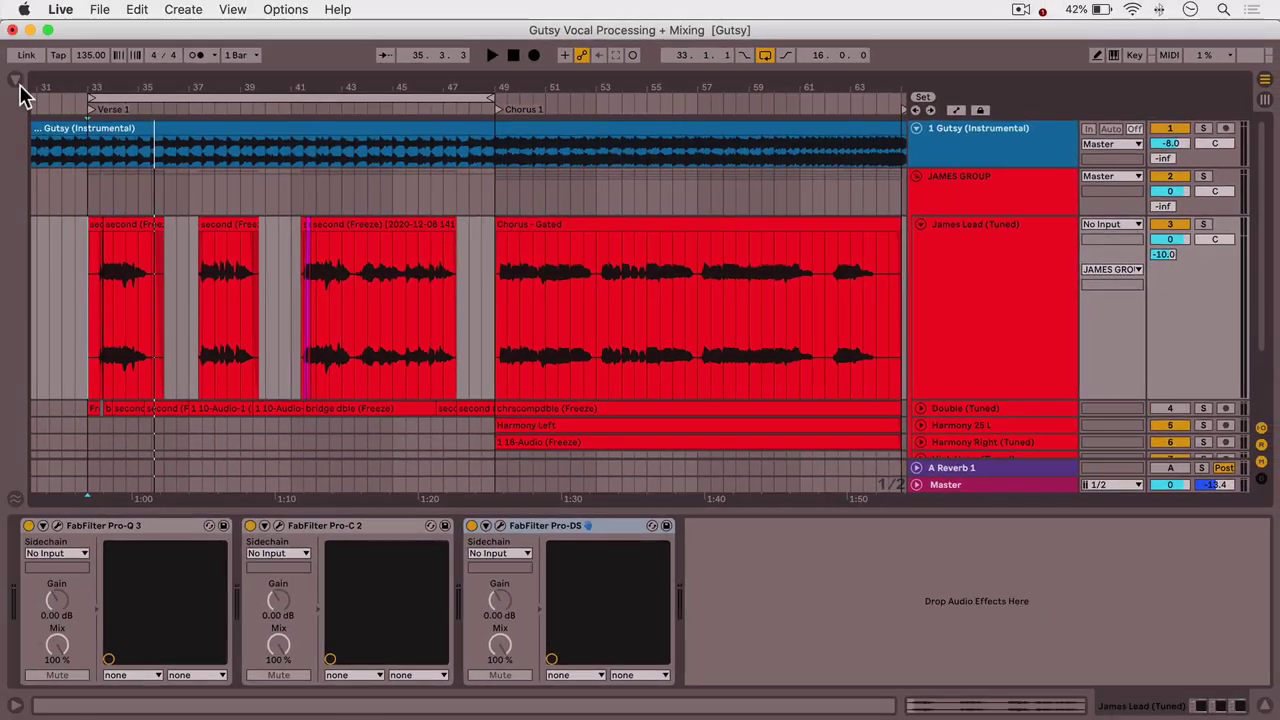
pyautogui.click(16, 80)
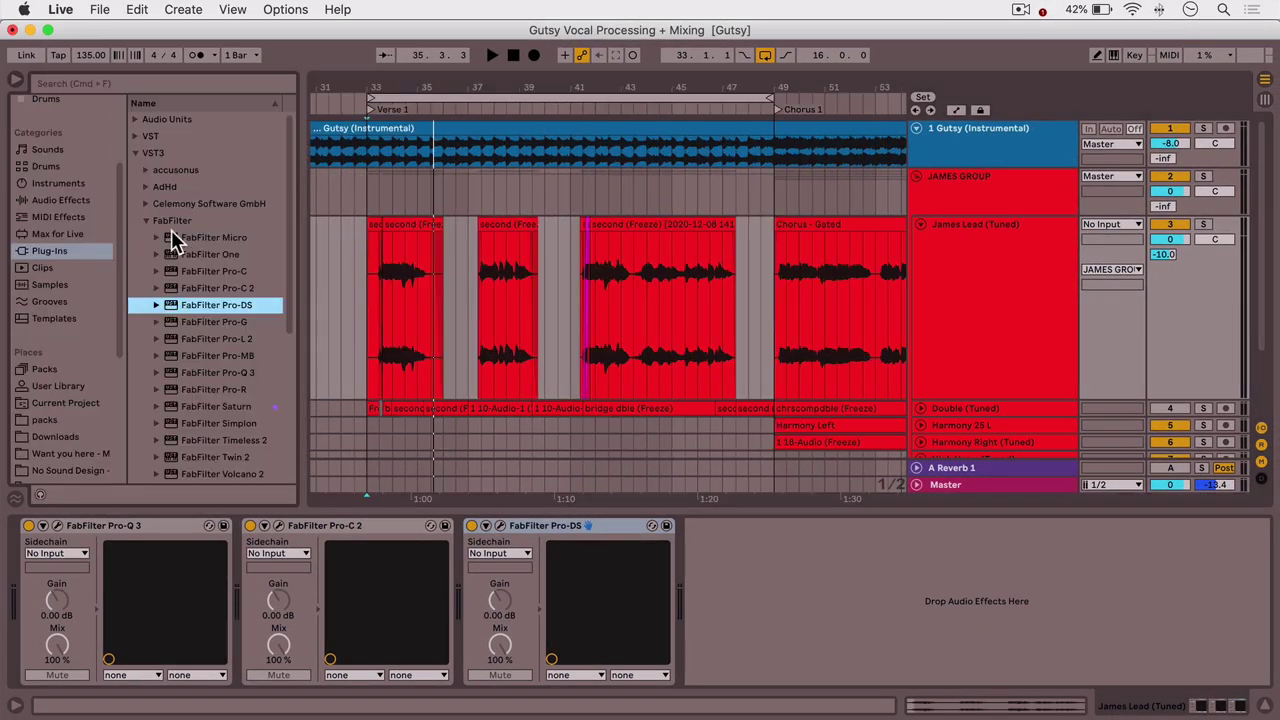
pyautogui.doubleClick(251, 373)
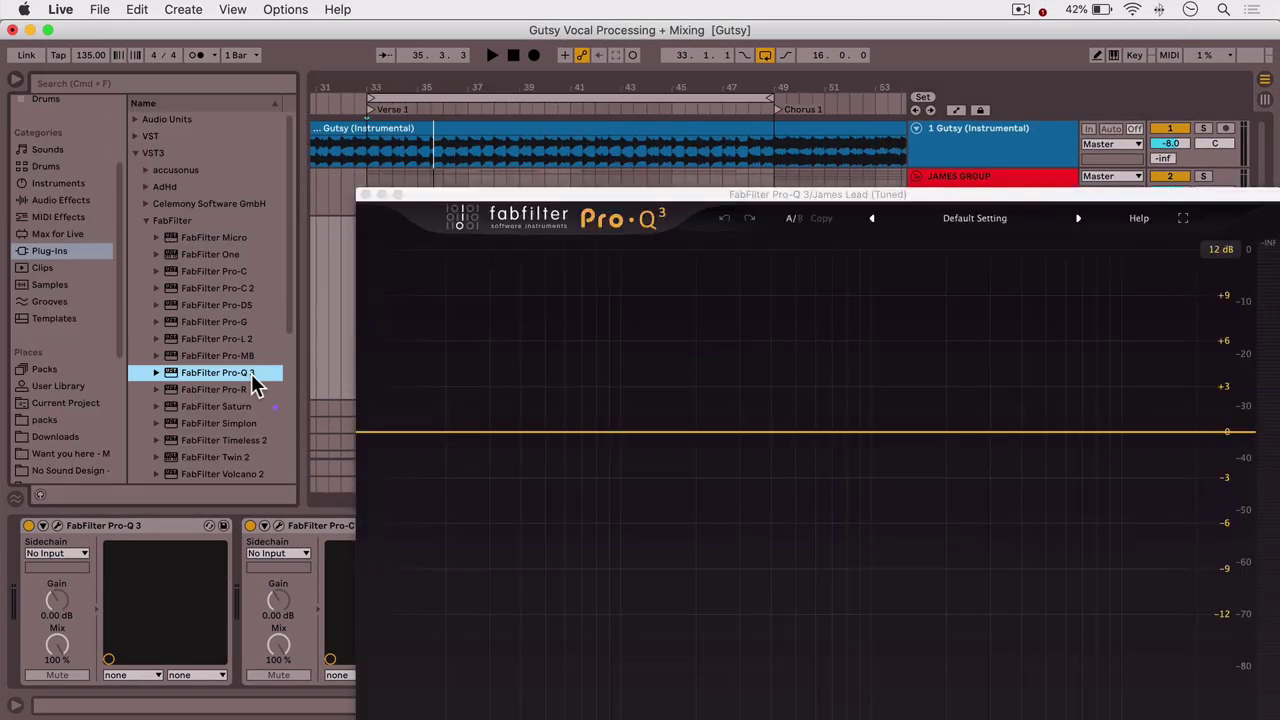
pyautogui.click(16, 80)
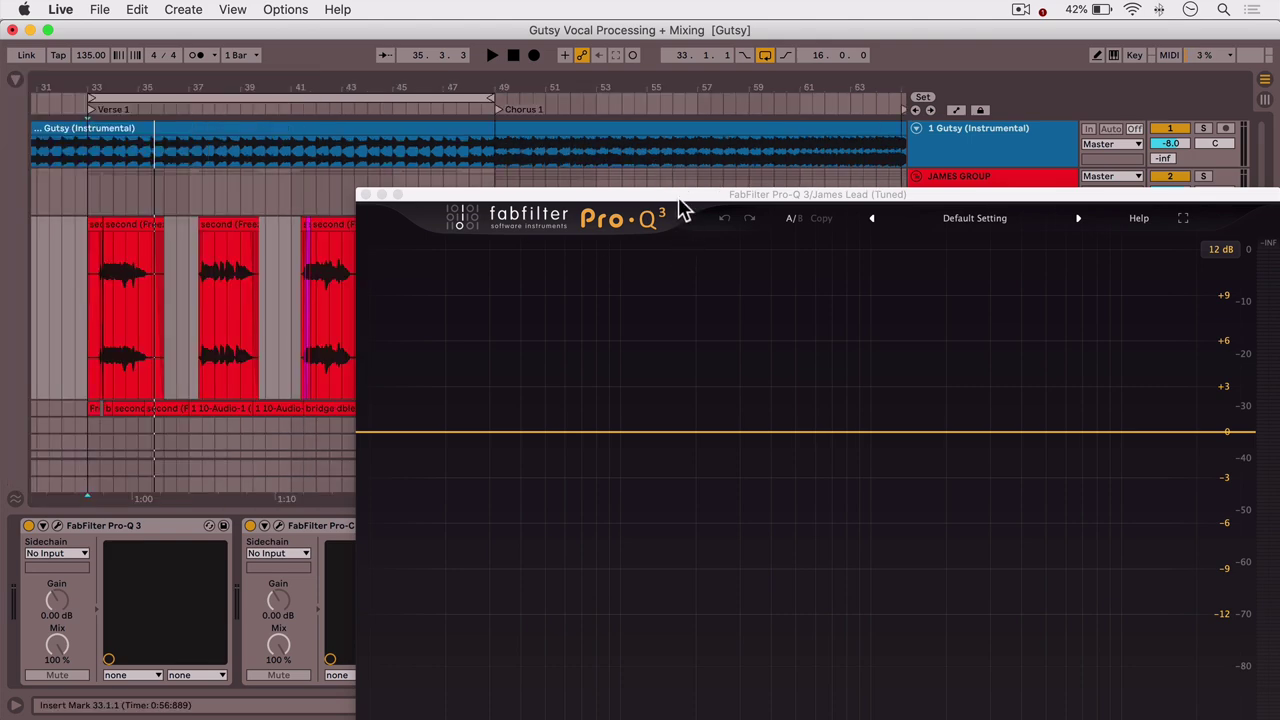
pyautogui.moveTo(678, 198); pyautogui.dragTo(636, 48)
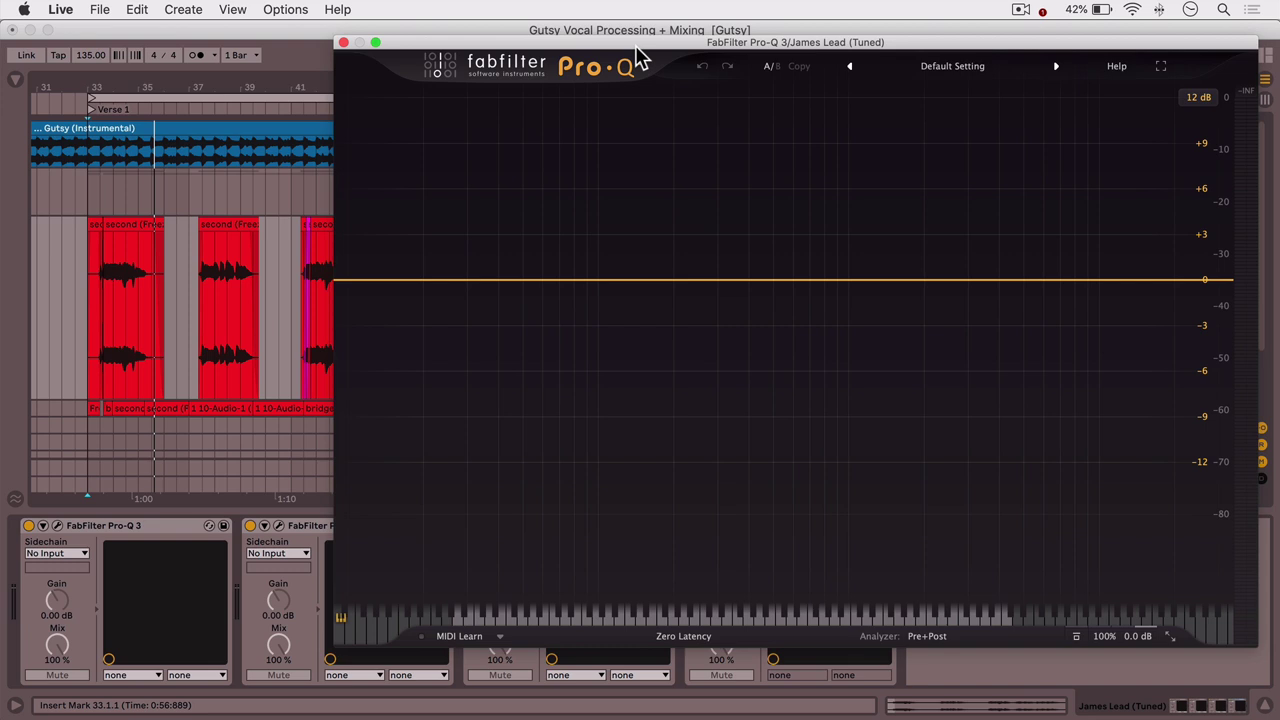
pyautogui.moveTo(636, 48); pyautogui.dragTo(610, 88)
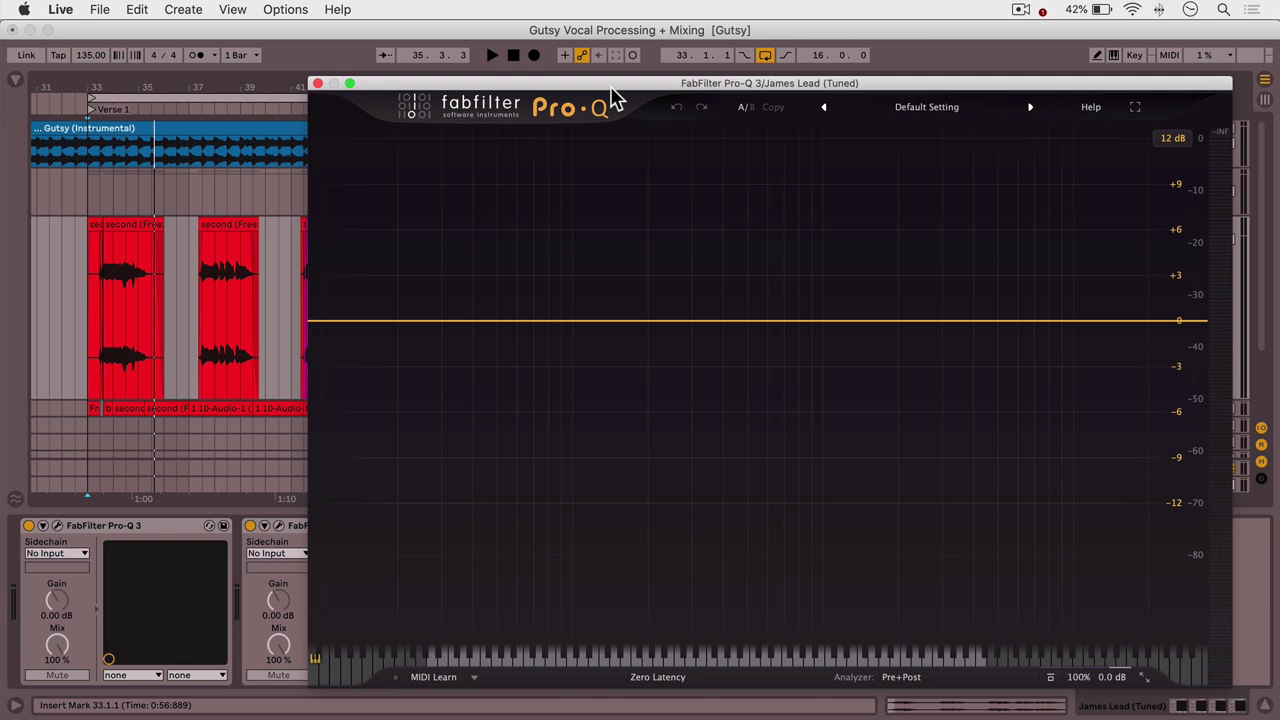
# Reposition the Pro-Q 3 window and play the verse to examine the lead vocal's frequency spectrum
pyautogui.moveTo(612, 90); pyautogui.dragTo(631, 71)
pyautogui.press('space')
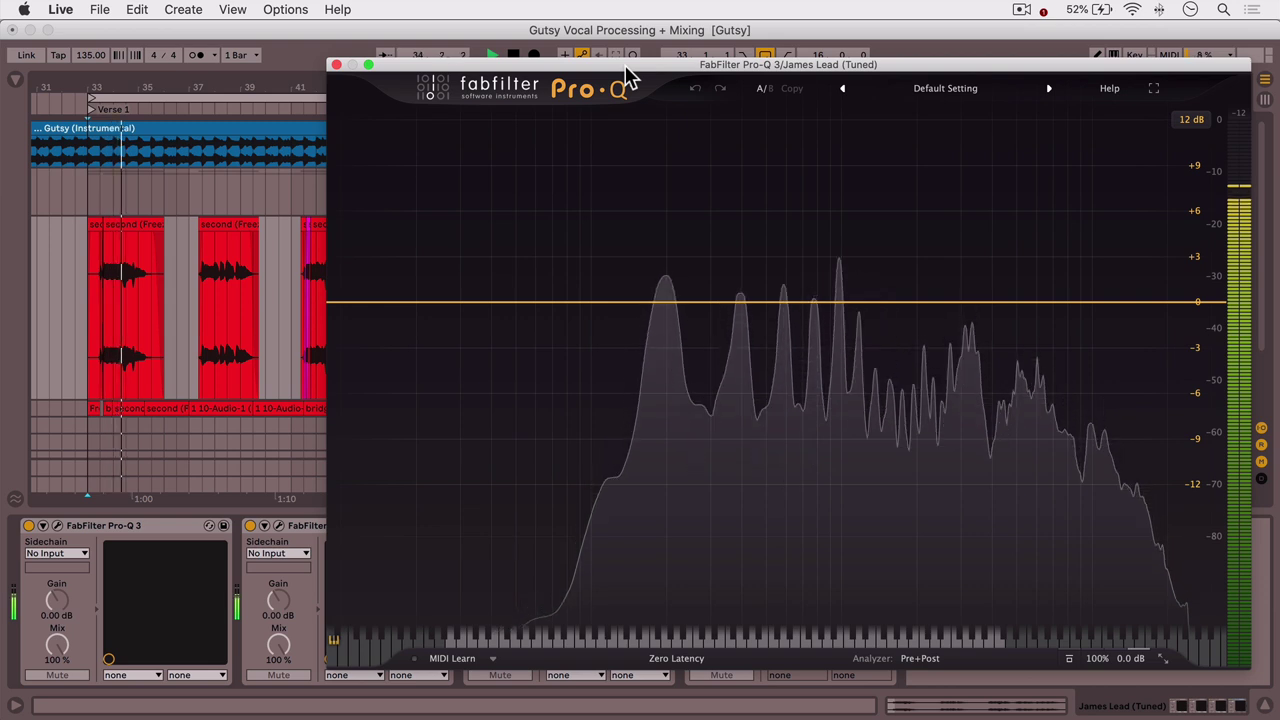
pyautogui.press('space')
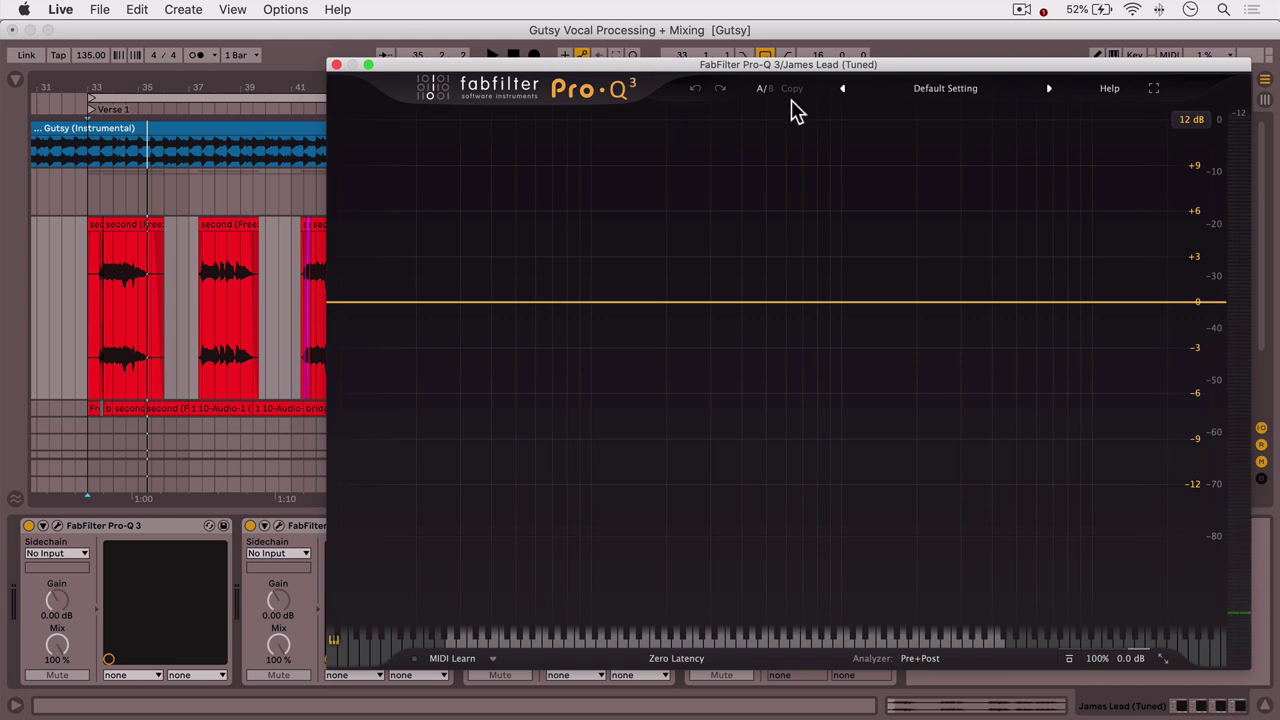
# Add an EQ band with a Low Shelf shape at about 947 Hz
pyautogui.click(837, 302)
pyautogui.click(688, 571)
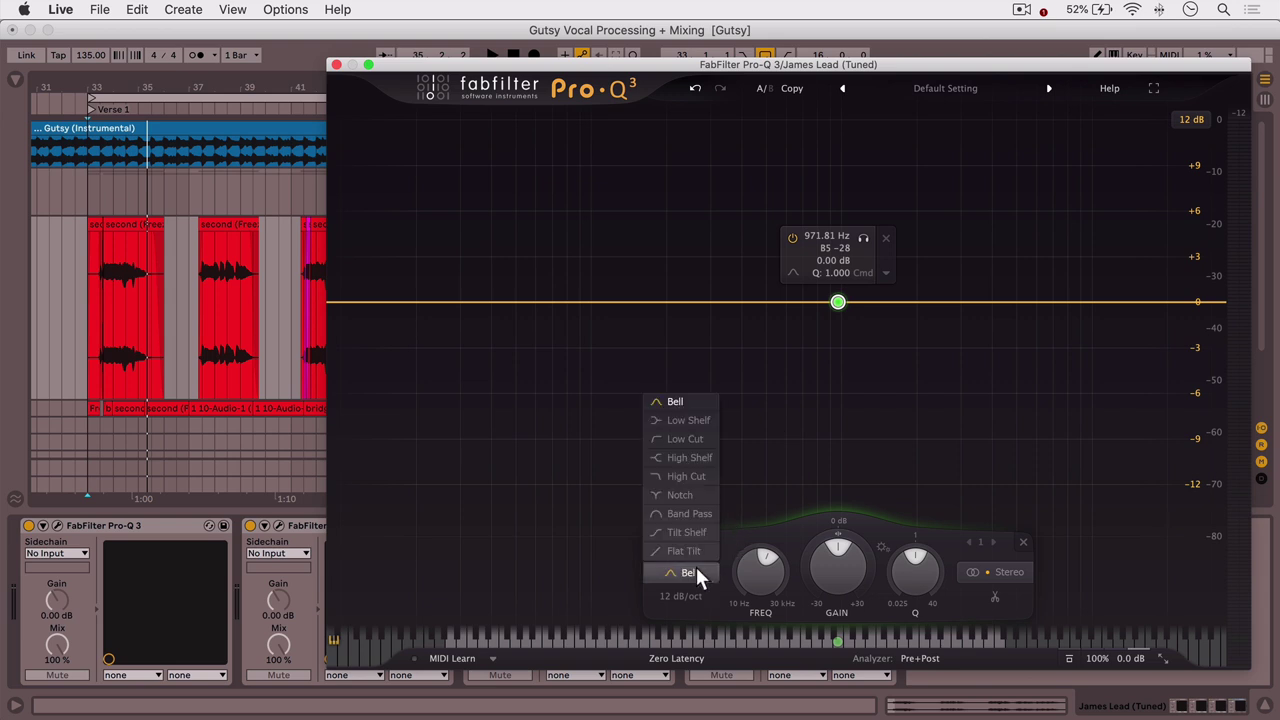
pyautogui.click(686, 428)
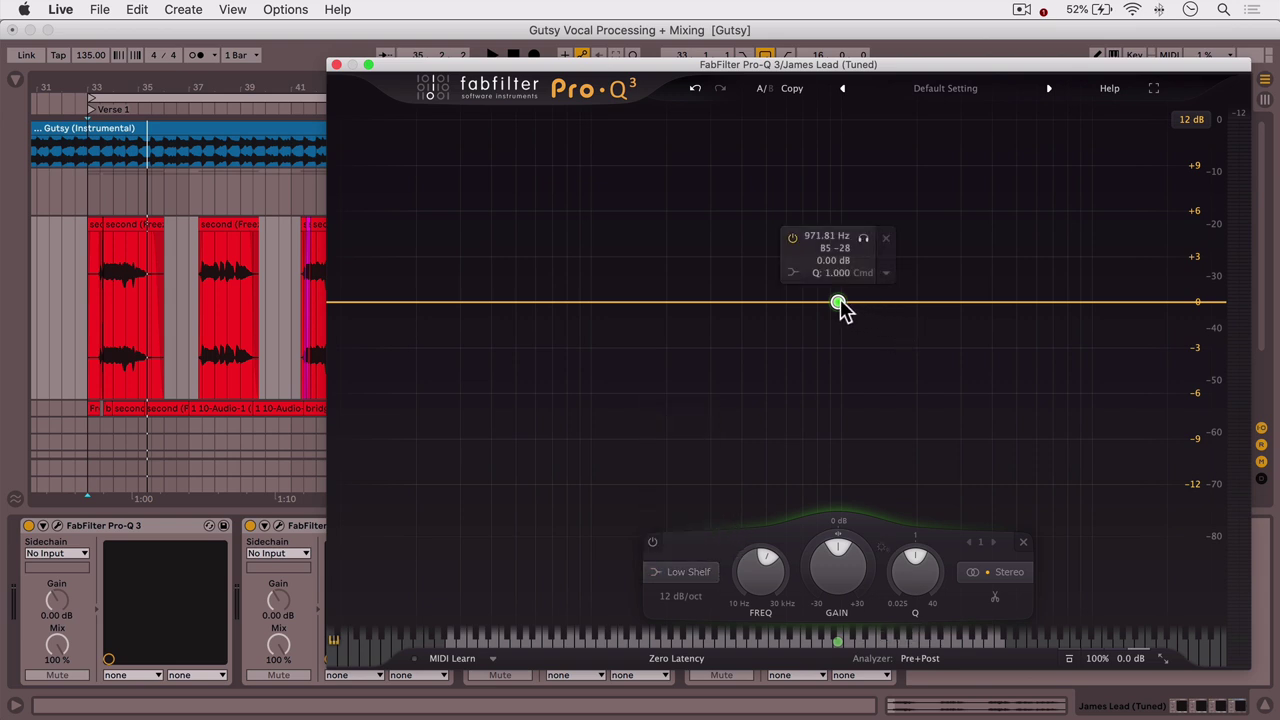
pyautogui.moveTo(840, 305)
pyautogui.mouseDown()
pyautogui.moveTo(825, 323)
pyautogui.moveTo(834, 311)
pyautogui.mouseUp()
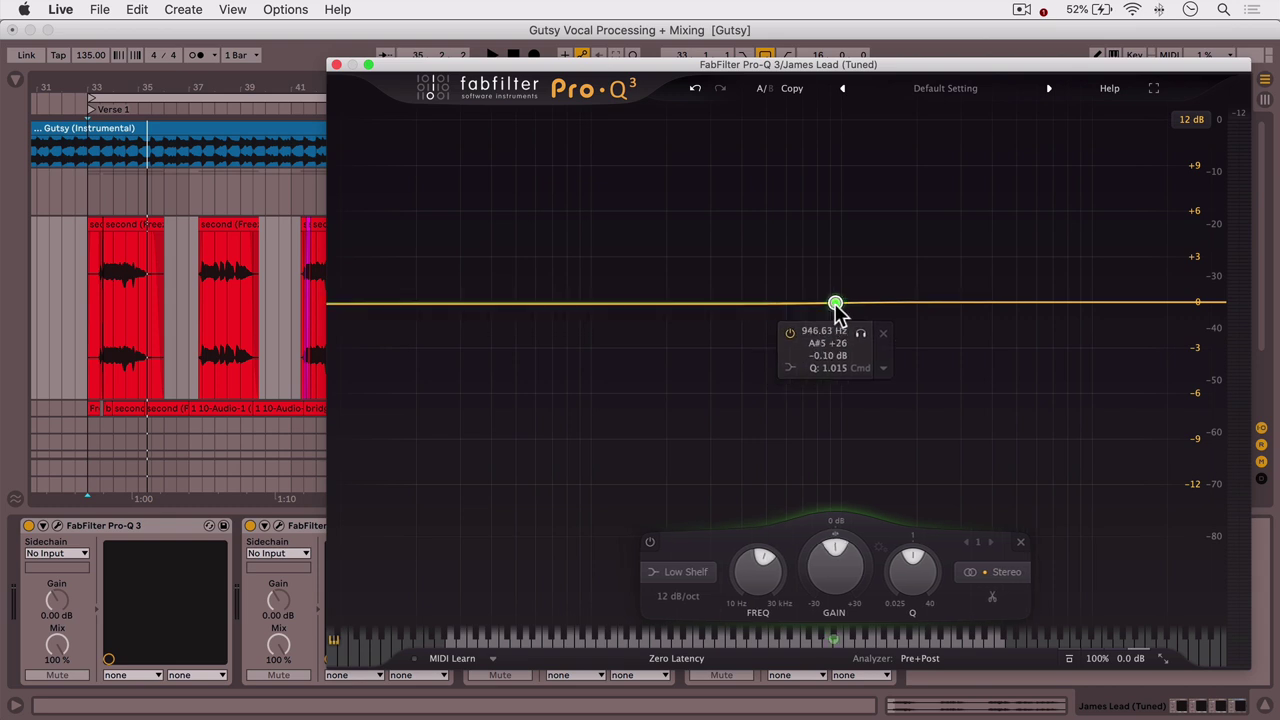
# While the verse plays, set the low shelf to -2.09 dB at 866.18 Hz, and compare the vocal with the EQ bypassed and active
pyautogui.press('space')
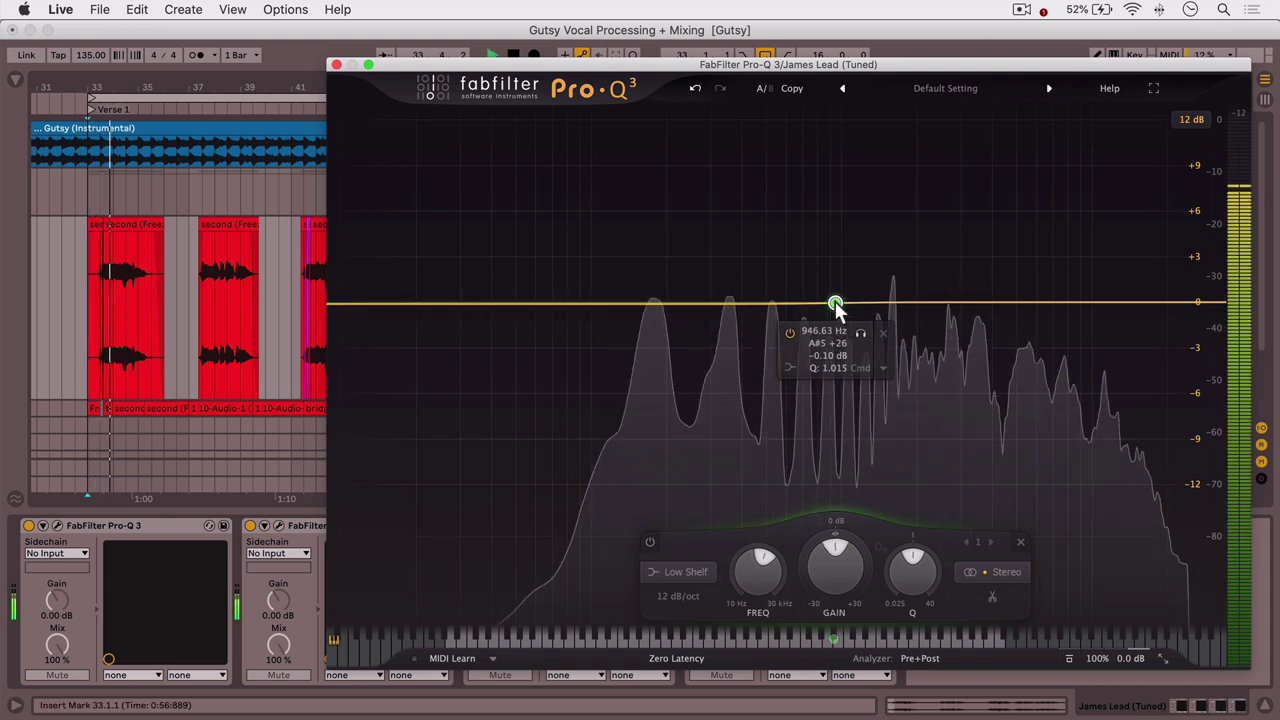
pyautogui.moveTo(836, 304); pyautogui.dragTo(823, 333)
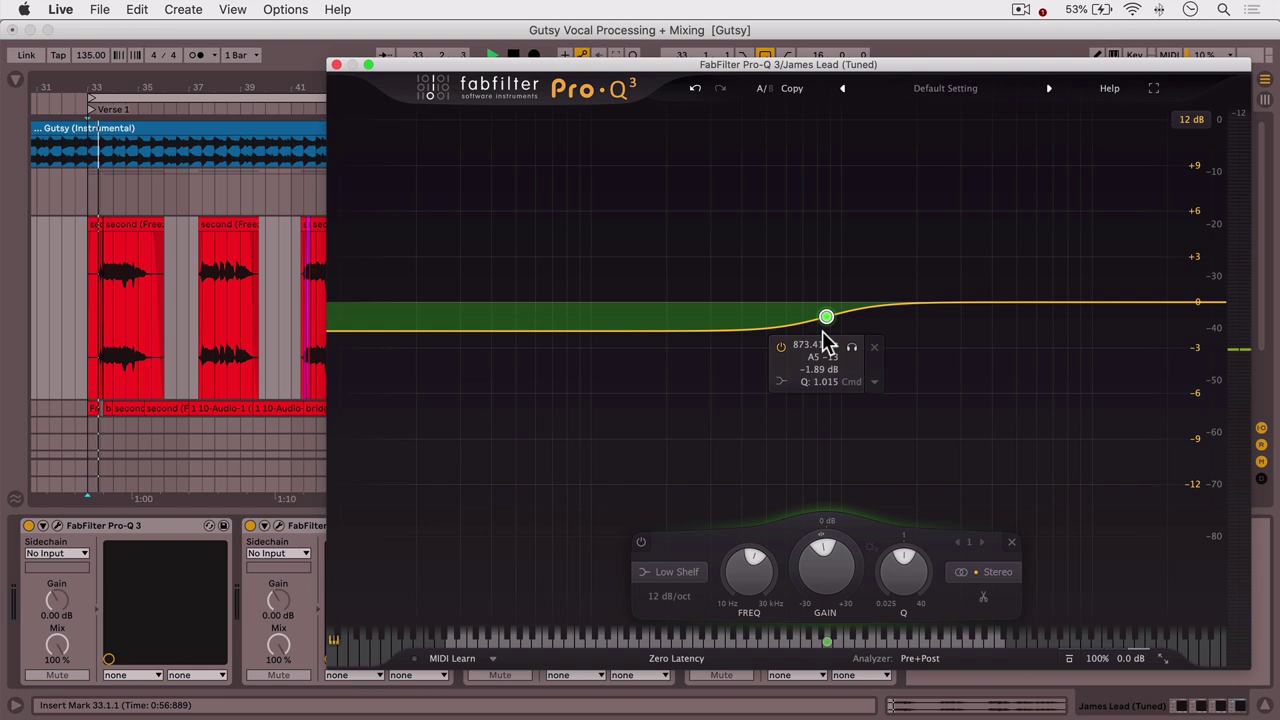
pyautogui.moveTo(825, 330); pyautogui.dragTo(829, 325)
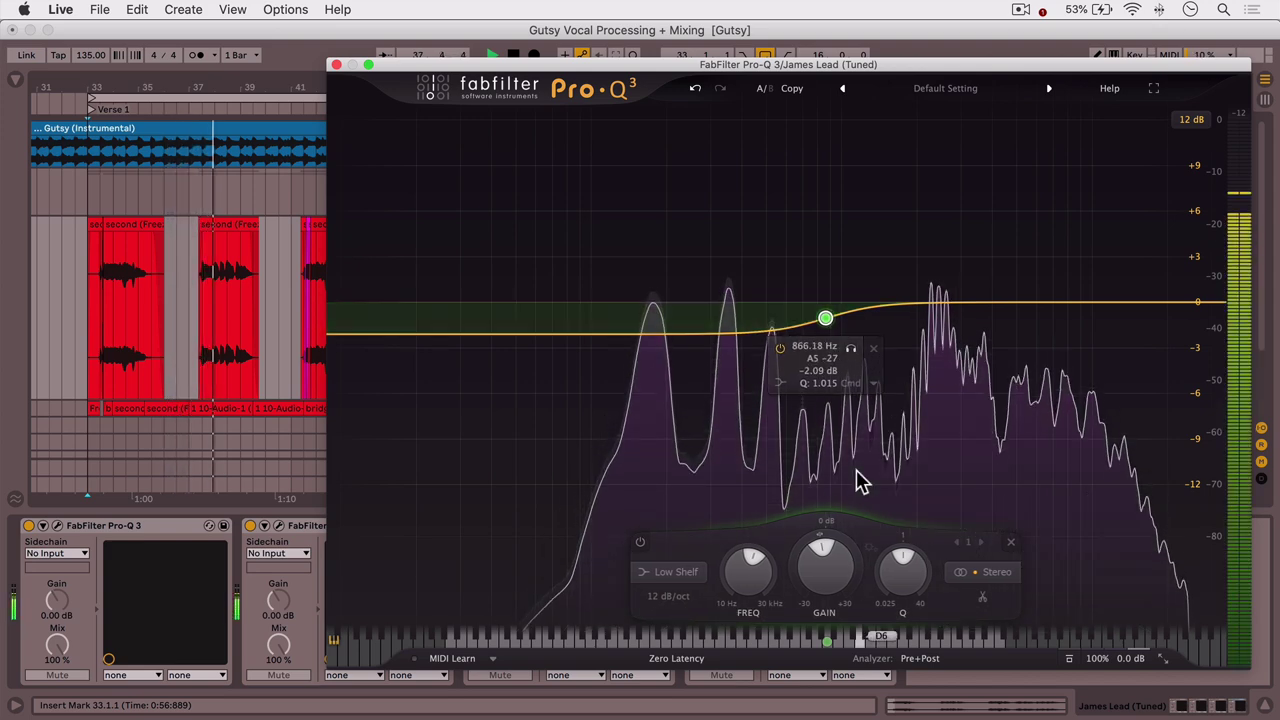
pyautogui.moveTo(860, 482); pyautogui.dragTo(860, 482)
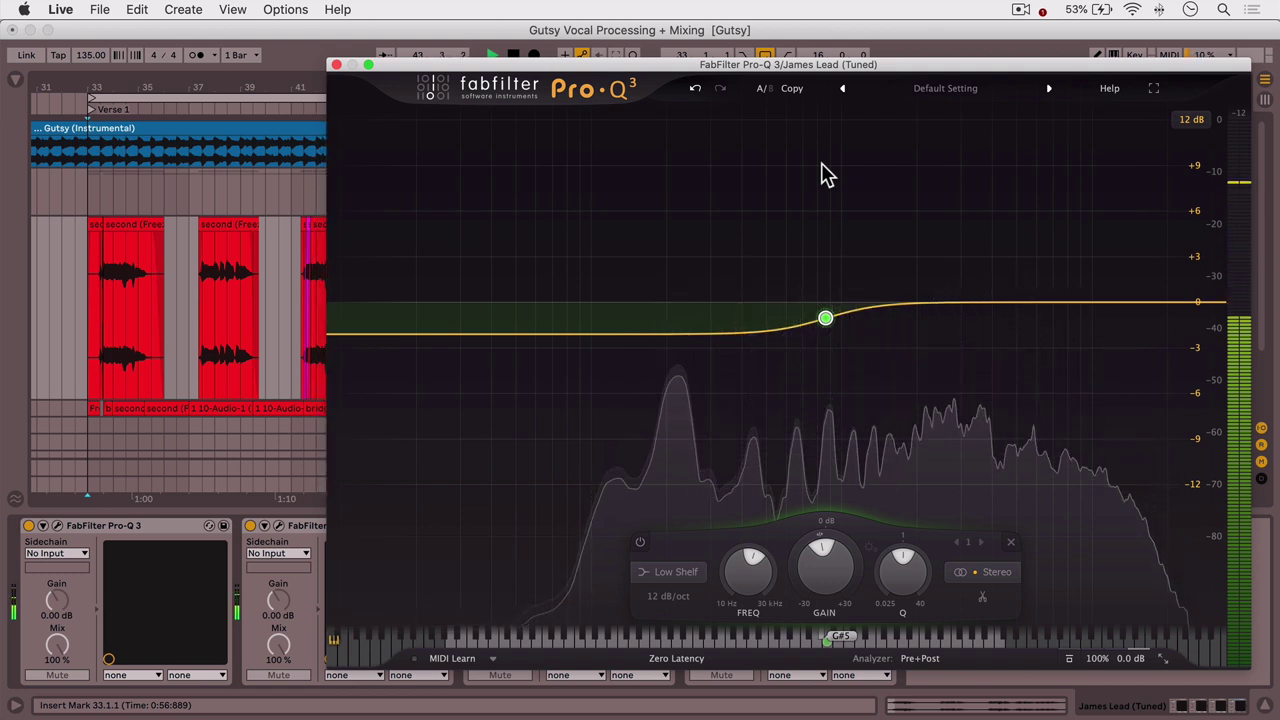
pyautogui.click(1068, 660)
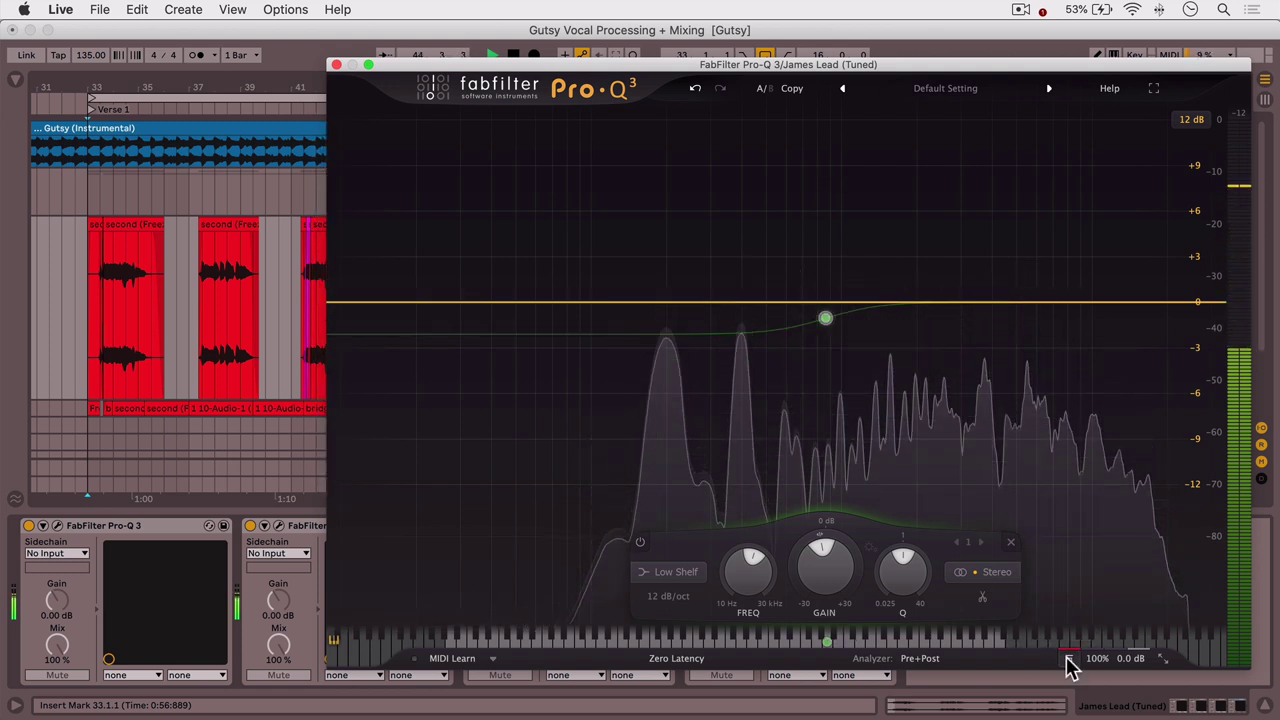
pyautogui.click(1068, 660)
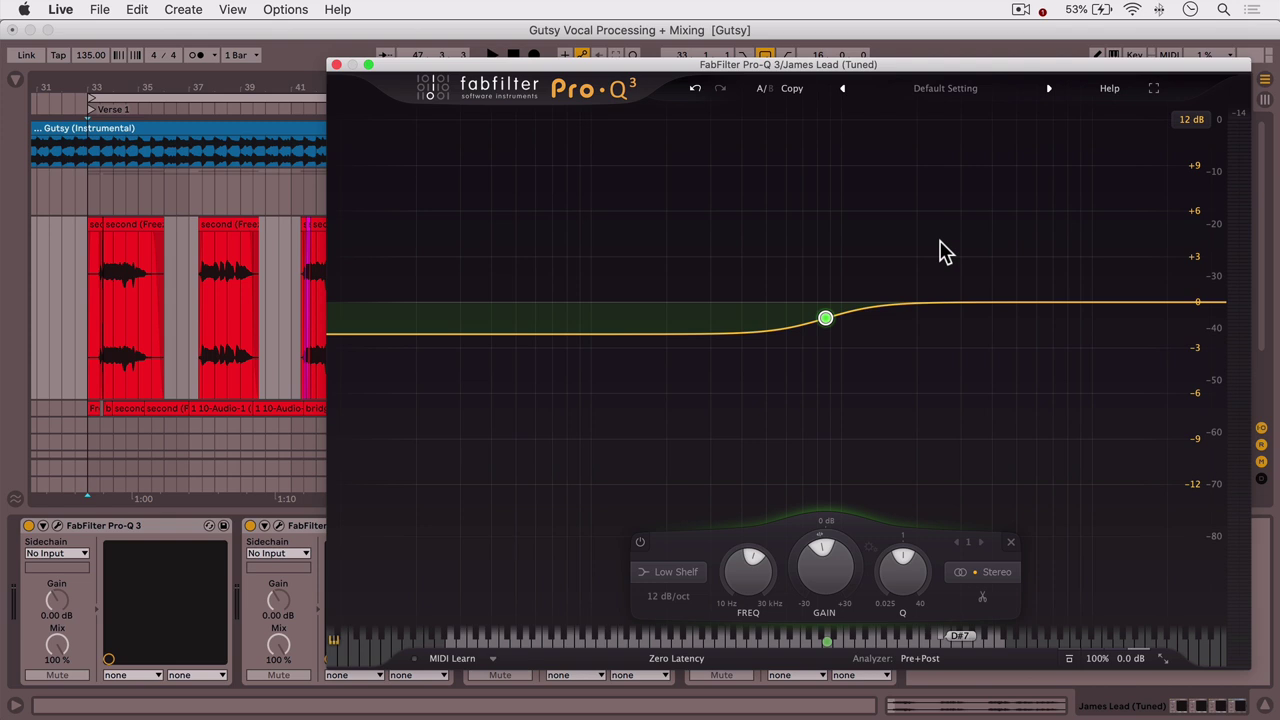
# Add a bell band at 203.80 Hz with practically no gain and make it dynamic
pyautogui.moveTo(663, 337); pyautogui.dragTo(668, 305)
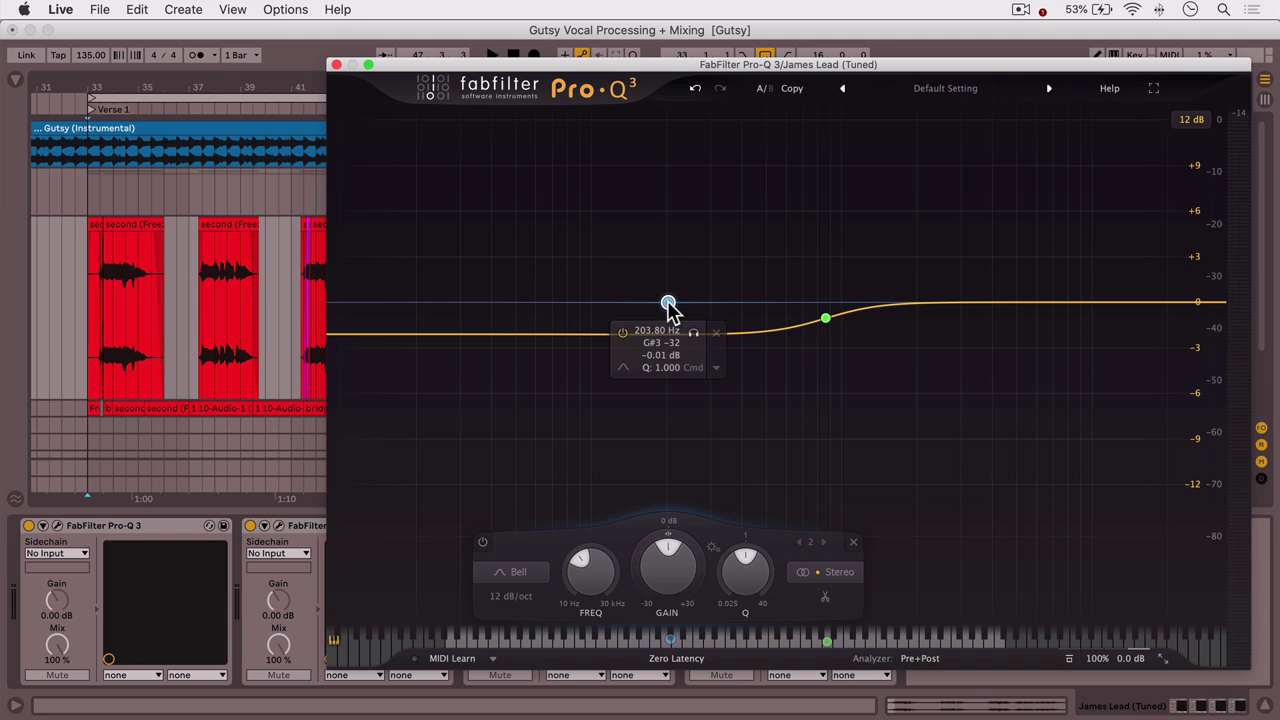
pyautogui.rightClick(668, 303)
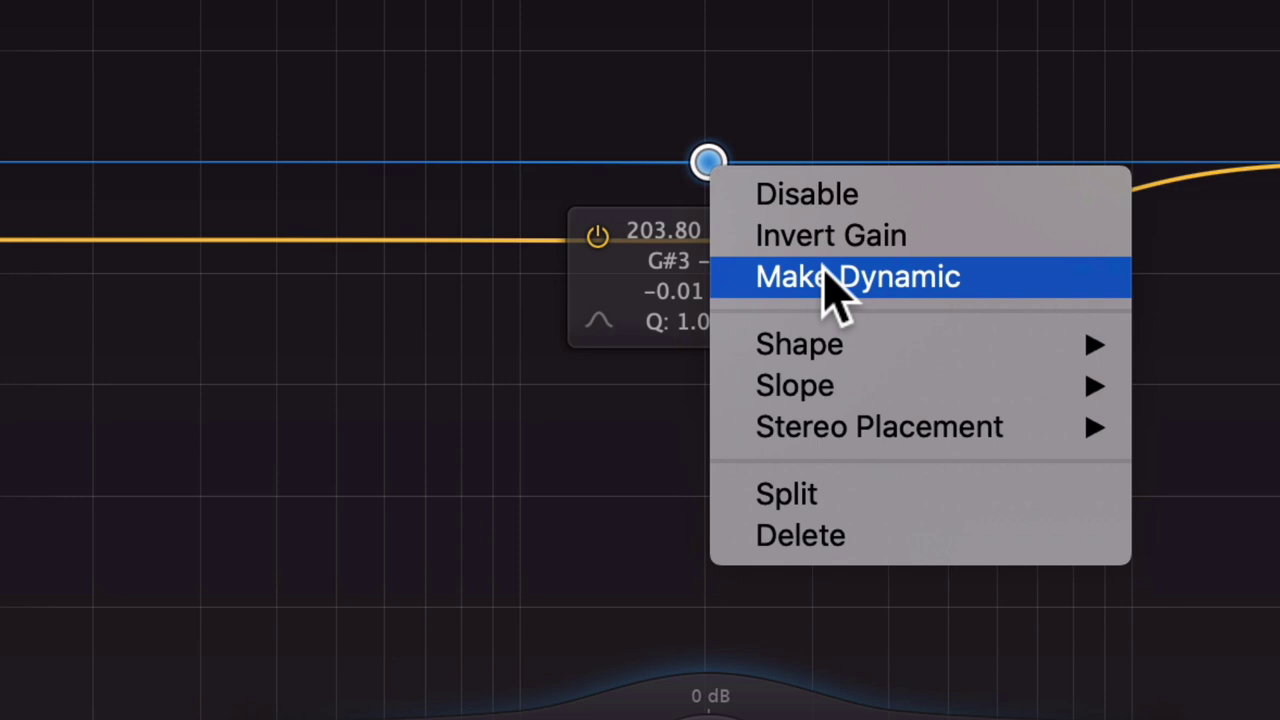
pyautogui.click(826, 280)
pyautogui.scroll(5, 709, 165)
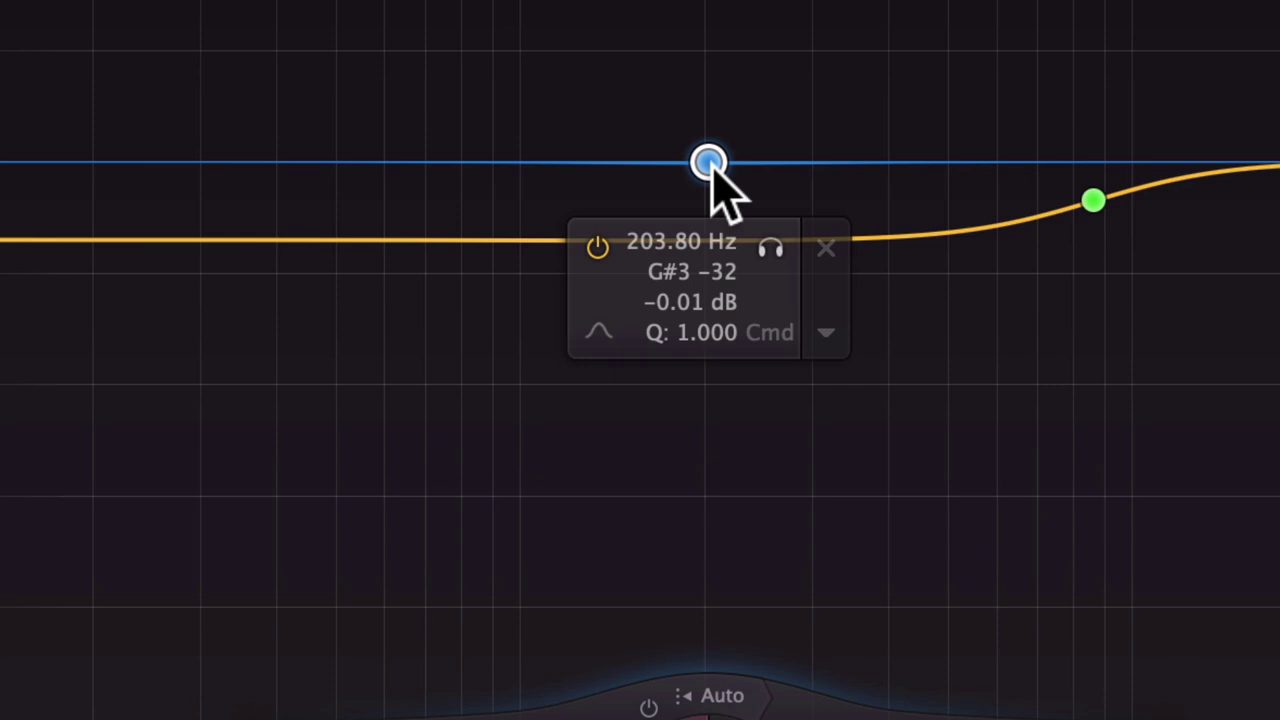
pyautogui.rightClick(710, 168)
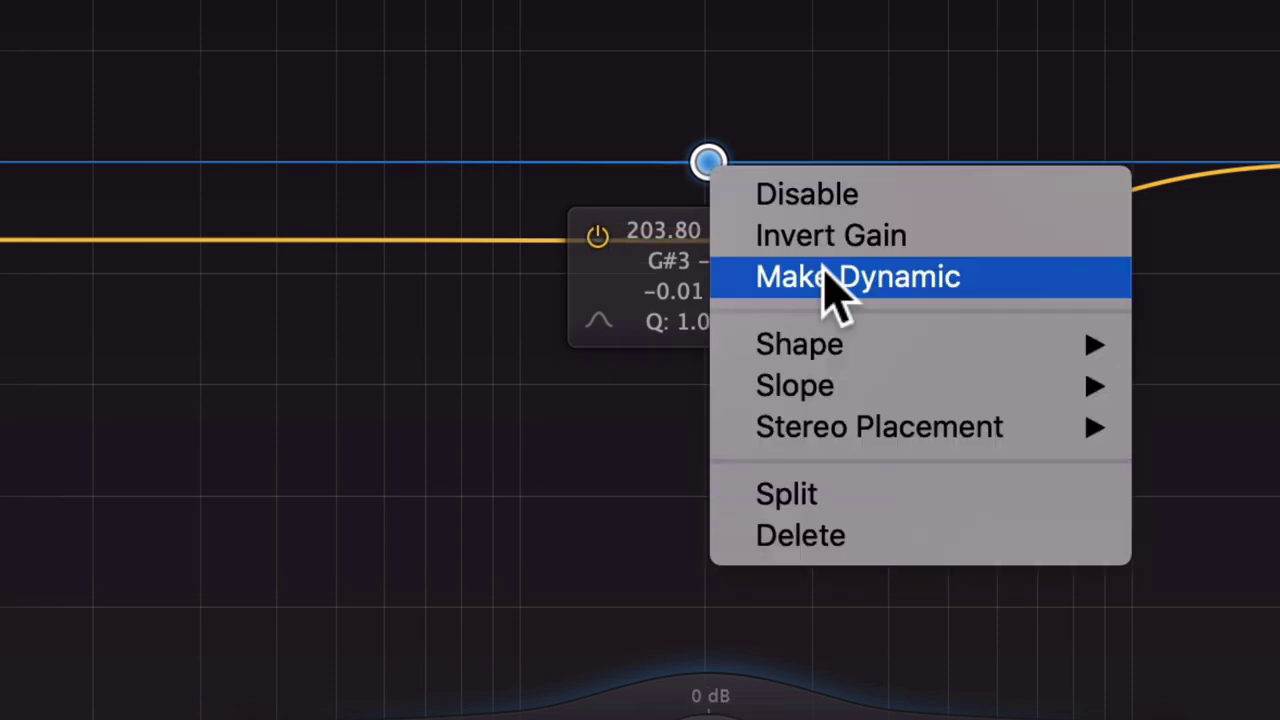
pyautogui.click(826, 277)
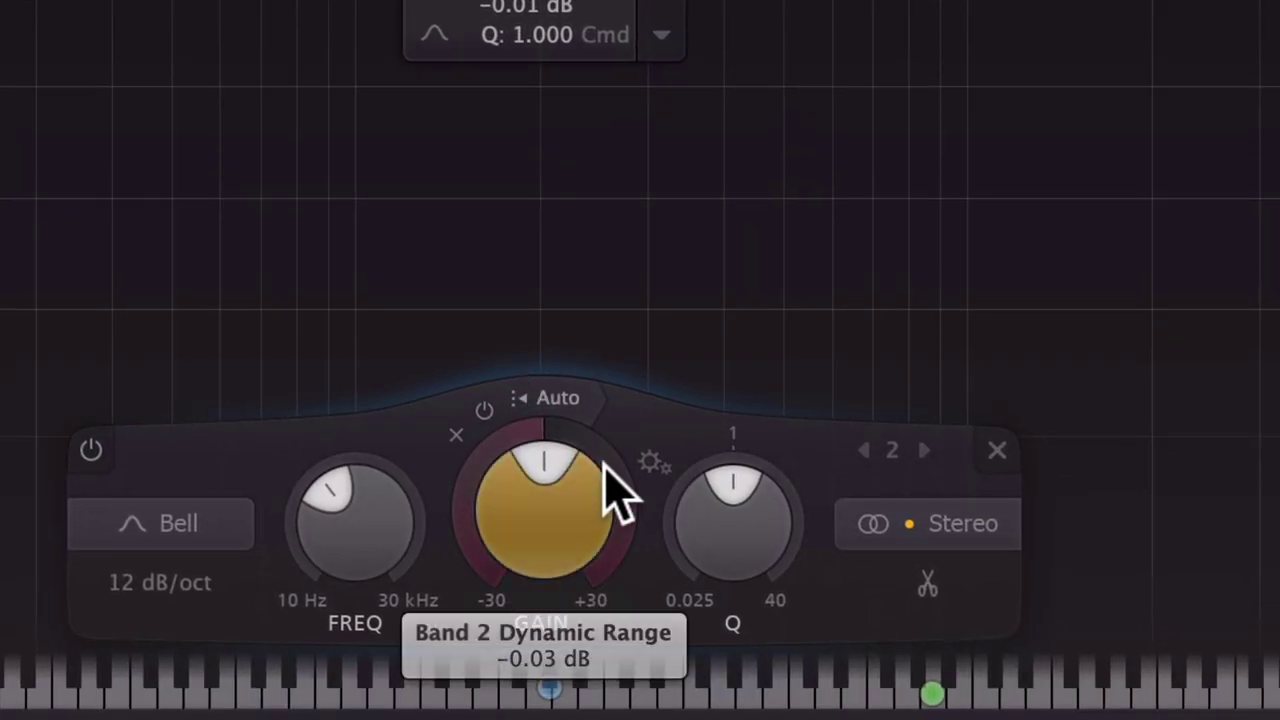
# Switch the 203.80 Hz band from automatic to manual threshold at -21.2 dB, and set its dynamic range to about -4 dB
pyautogui.click(526, 398)
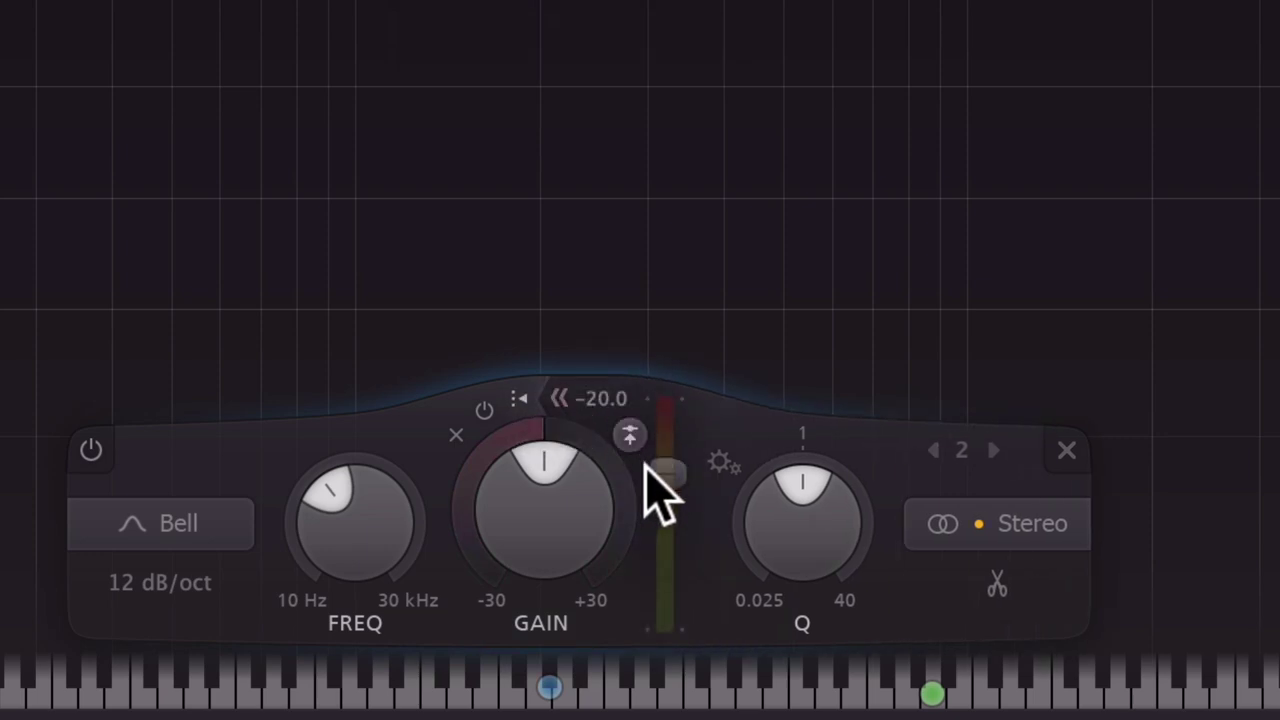
pyautogui.moveTo(680, 471); pyautogui.dragTo(679, 472)
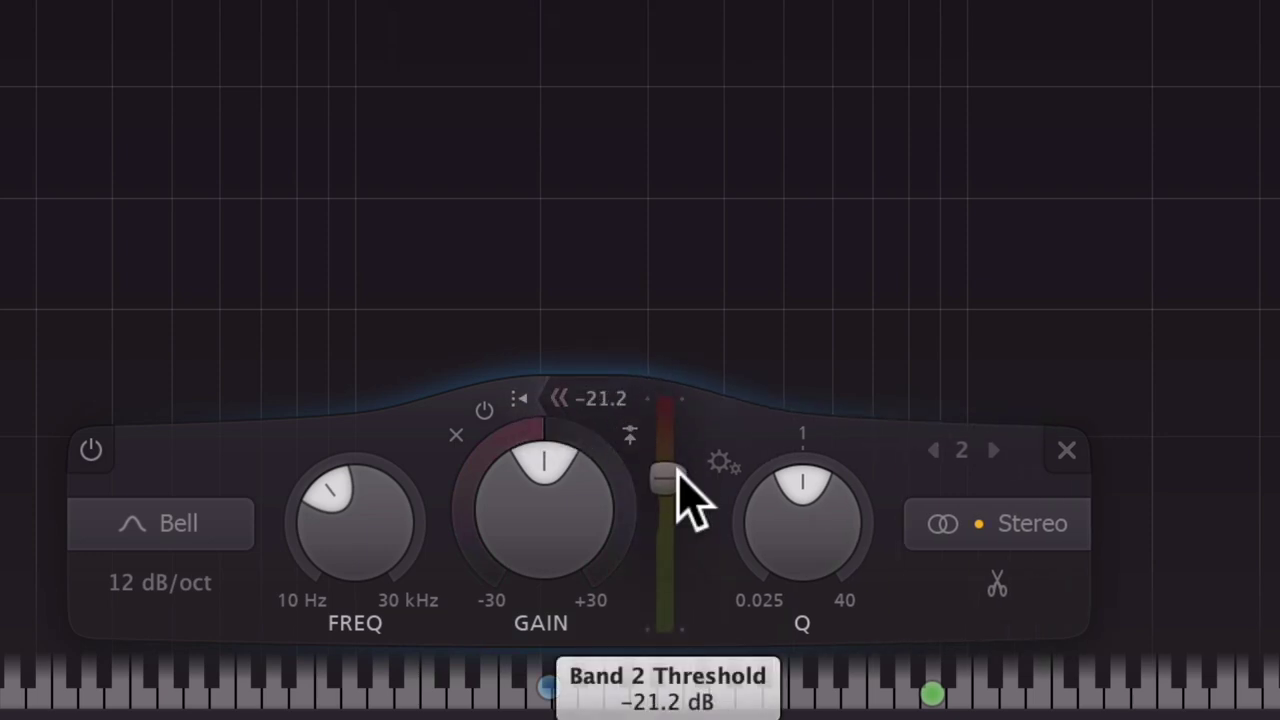
pyautogui.moveTo(540, 423); pyautogui.dragTo(423, 578)
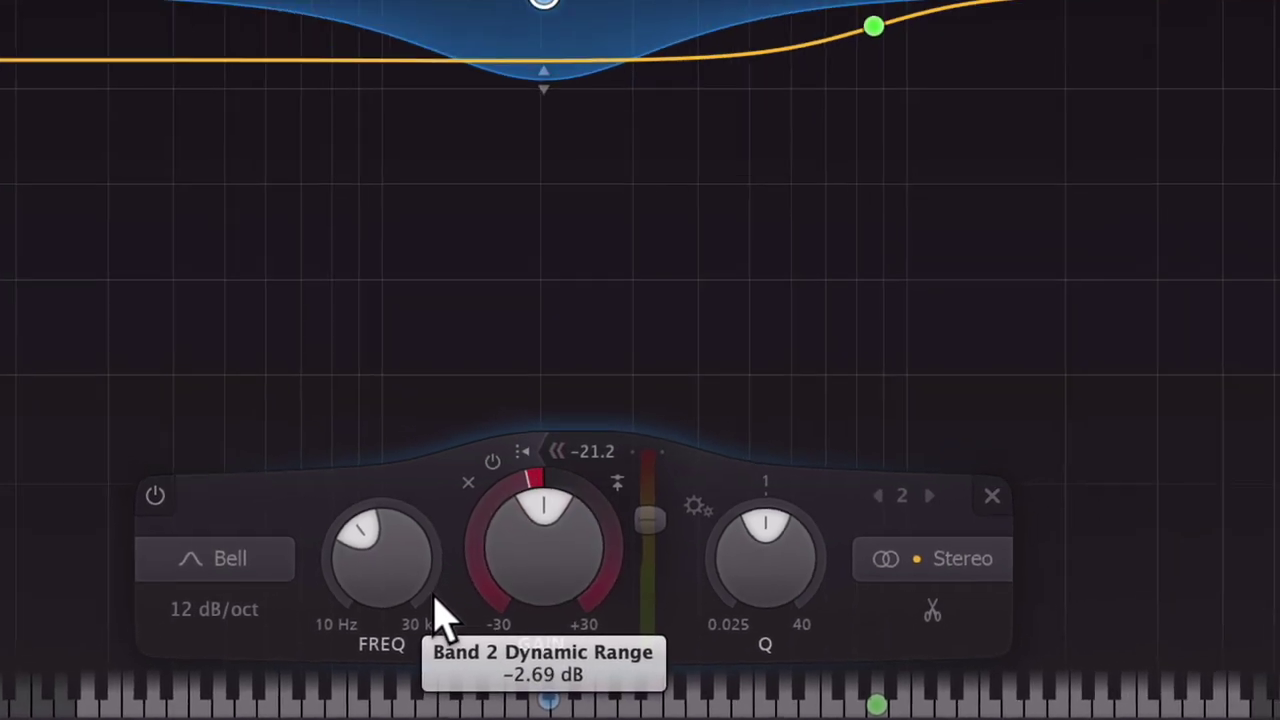
pyautogui.moveTo(445, 620); pyautogui.dragTo(420, 658)
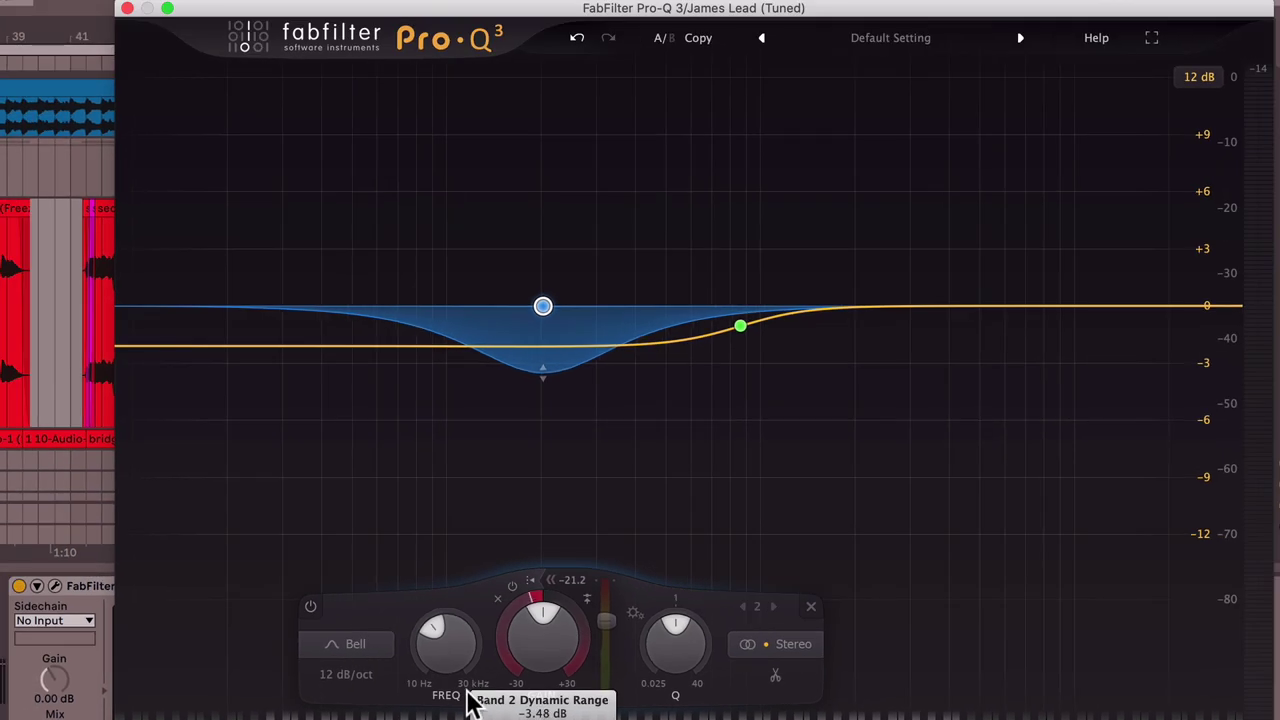
pyautogui.moveTo(529, 606); pyautogui.dragTo(523, 643)
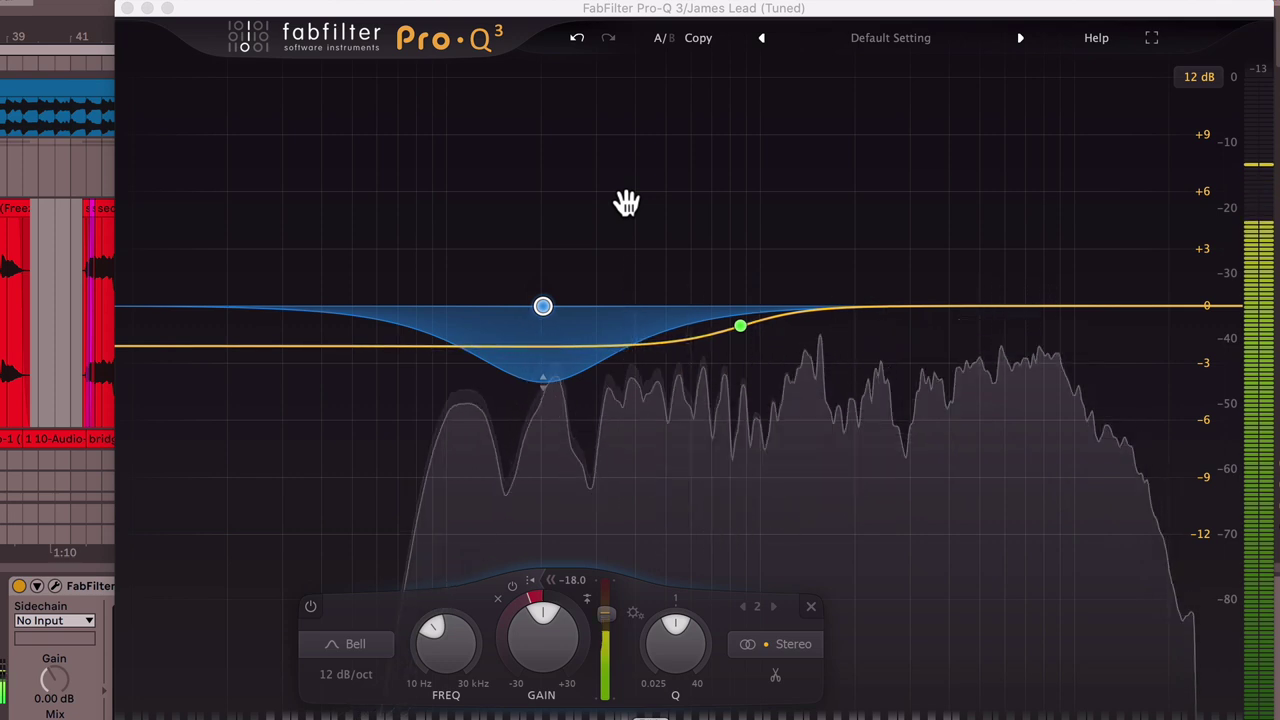
# Adjust the dynamic bell band's threshold against the playing vocal to -21.7 dB
pyautogui.click(612, 630)
pyautogui.moveTo(606, 622); pyautogui.dragTo(607, 628)
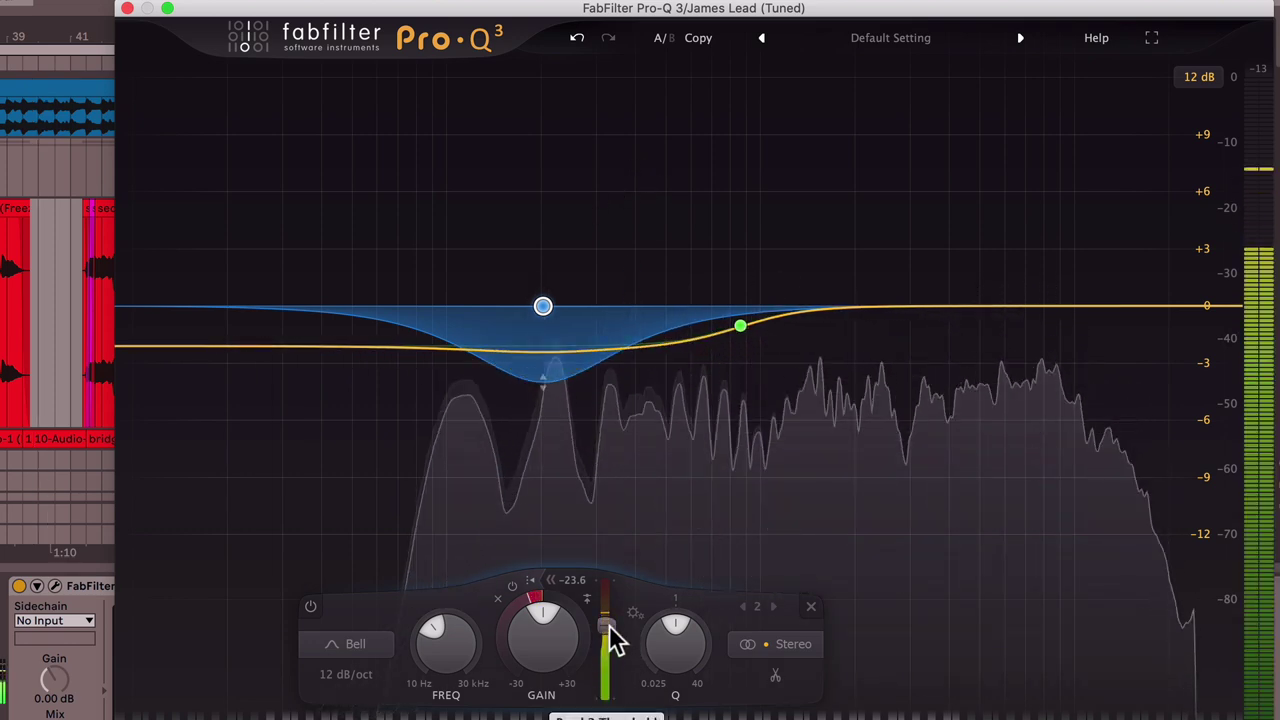
pyautogui.moveTo(609, 624); pyautogui.dragTo(609, 620)
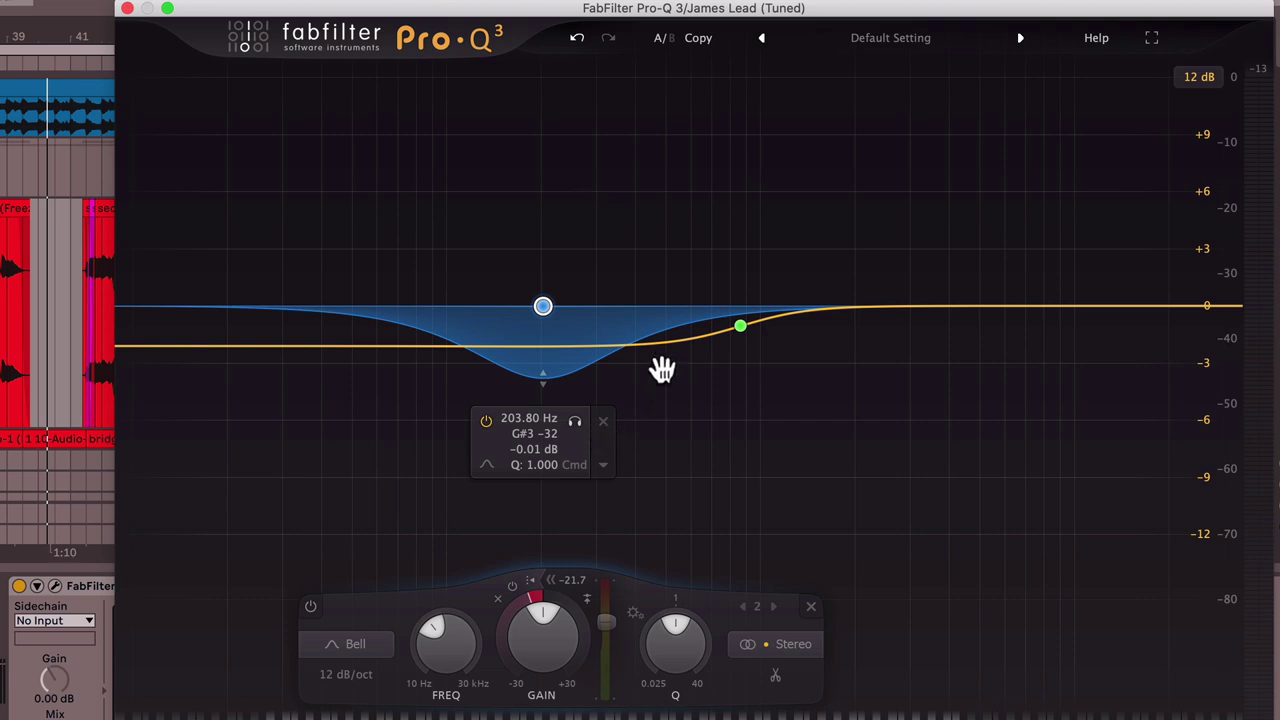
# Try a very narrow Q of 38.27 on the dynamic bell band, and return it to a wide bell
pyautogui.moveTo(657, 614); pyautogui.dragTo(690, 426)
pyautogui.scroll(-1, 670, 645)
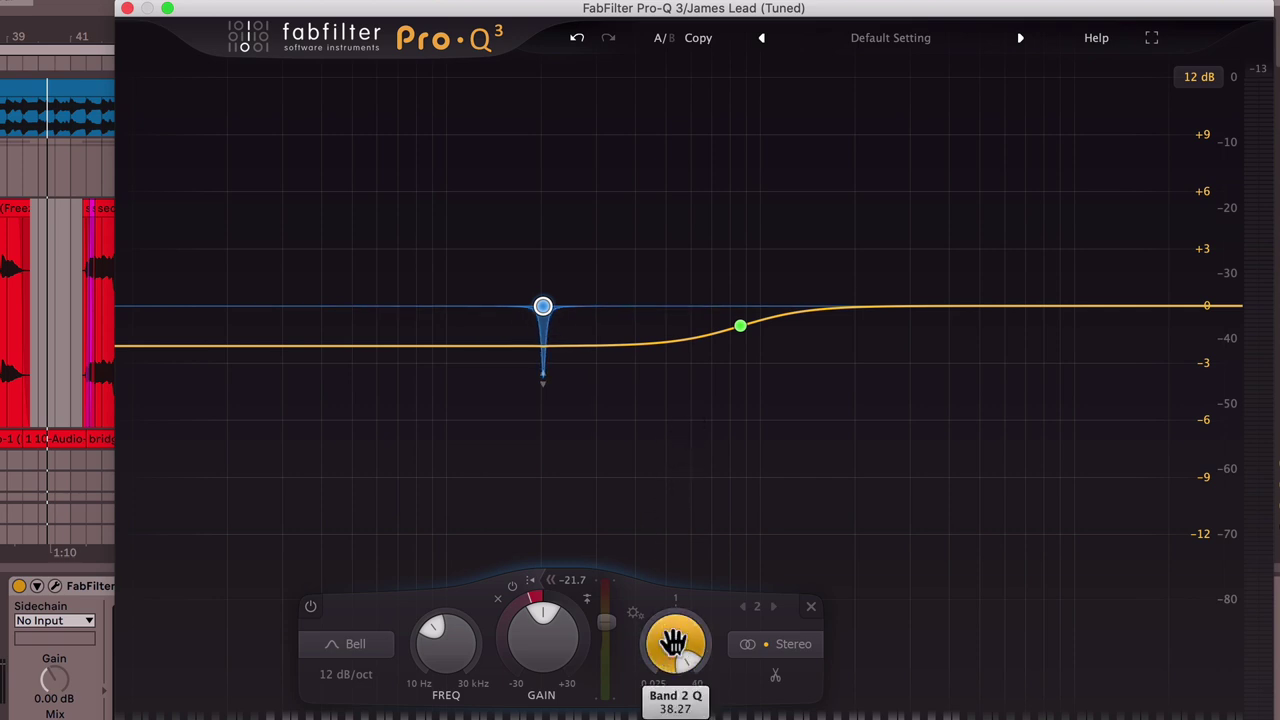
pyautogui.doubleClick(673, 643)
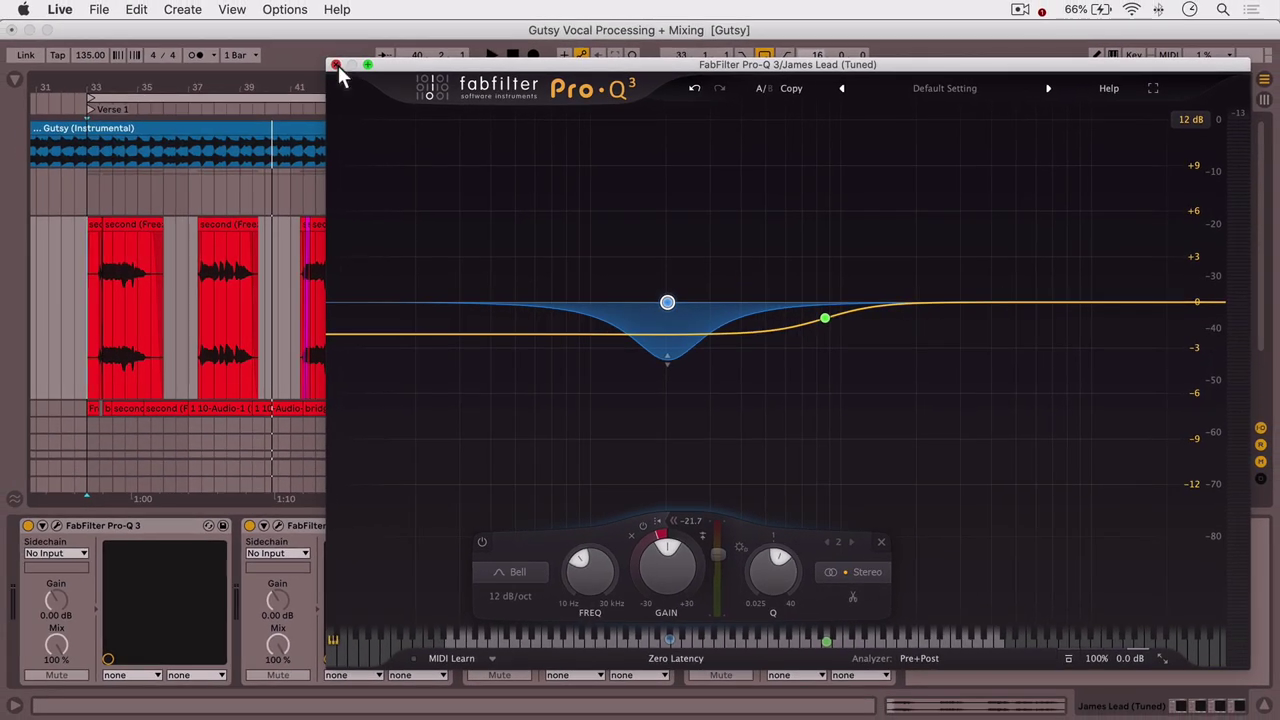
# Close the equalizer window, add a second FabFilter Pro-C 2 after the last Pro-Q 3, and move its window clear of the vocal clips
pyautogui.click(336, 65)
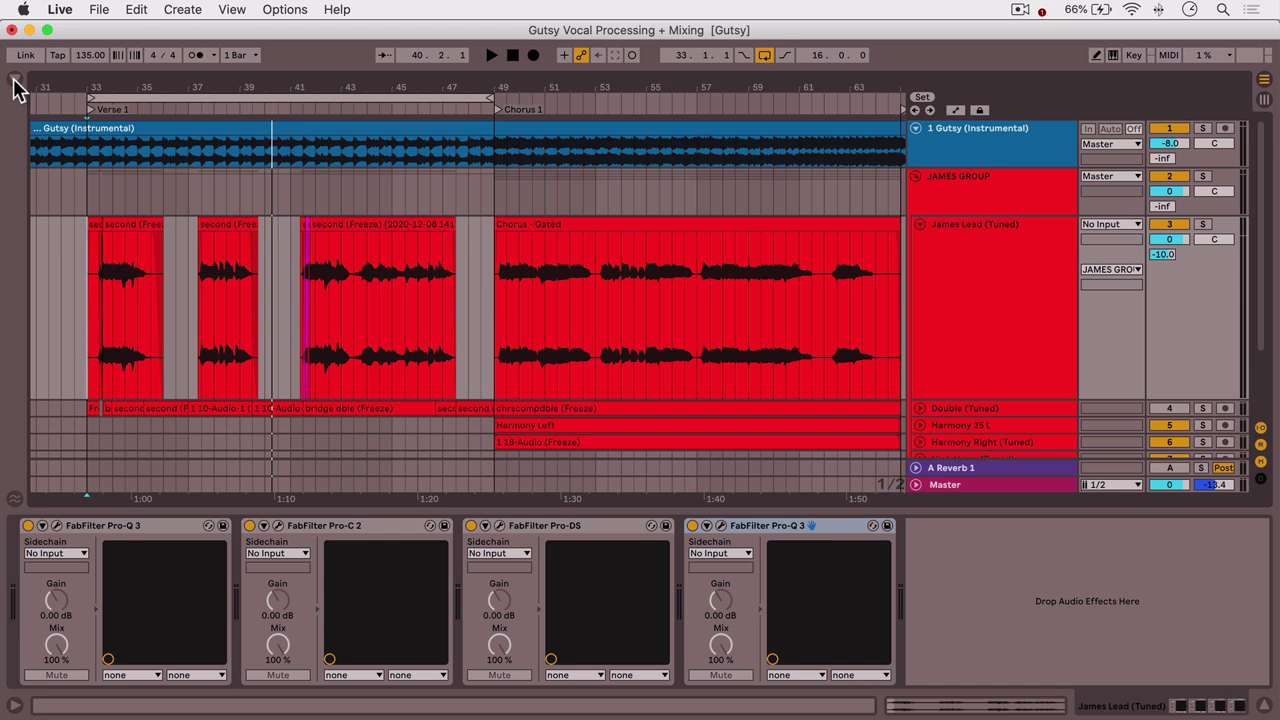
pyautogui.click(14, 78)
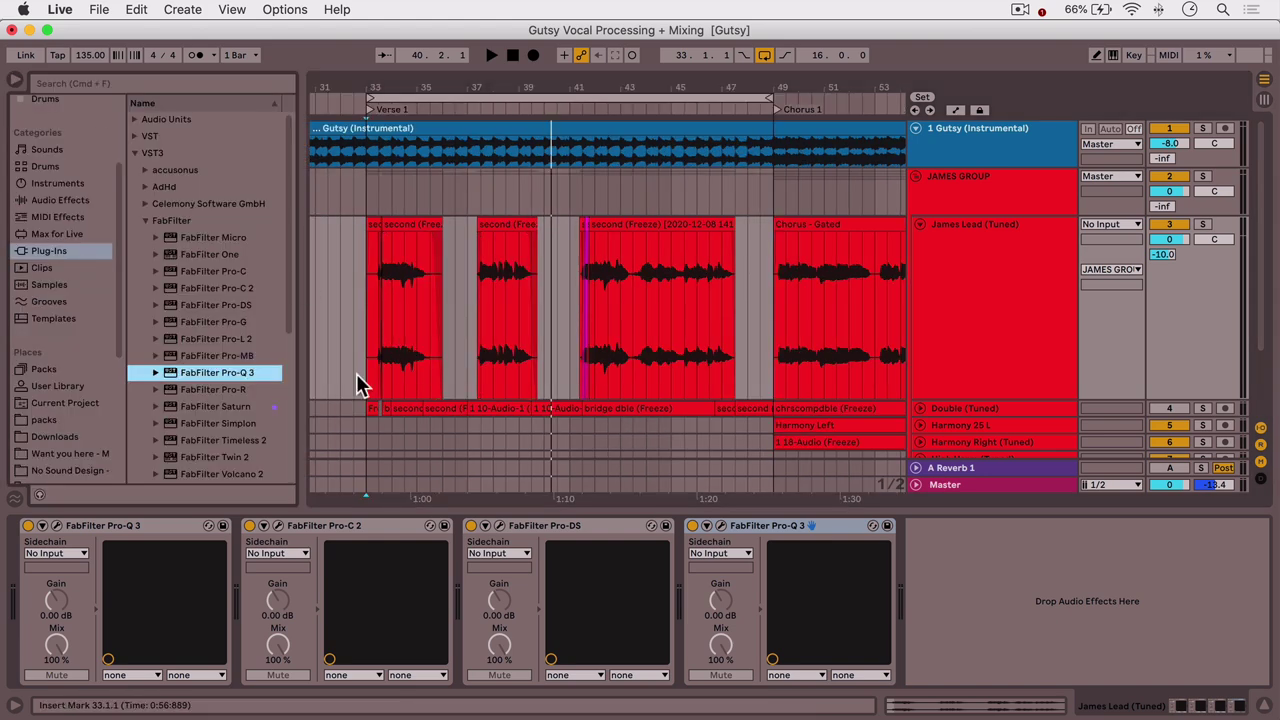
pyautogui.doubleClick(235, 288)
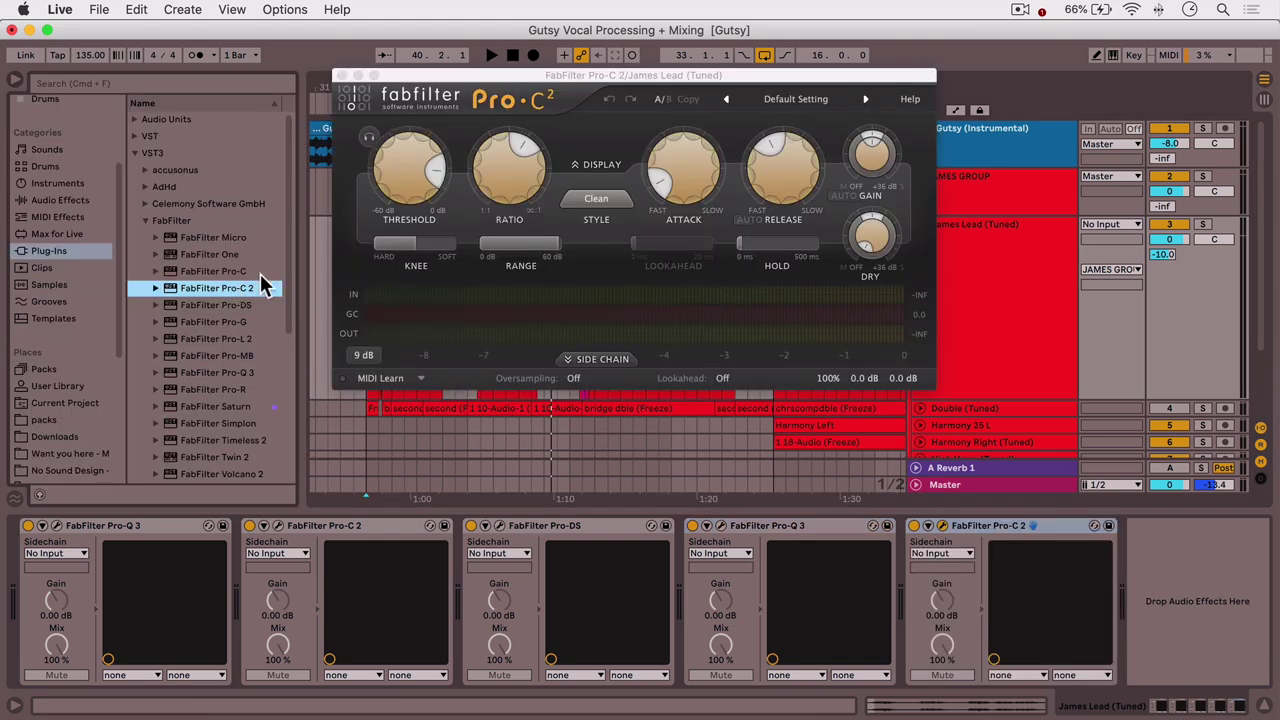
pyautogui.click(14, 80)
pyautogui.moveTo(483, 75); pyautogui.dragTo(623, 139)
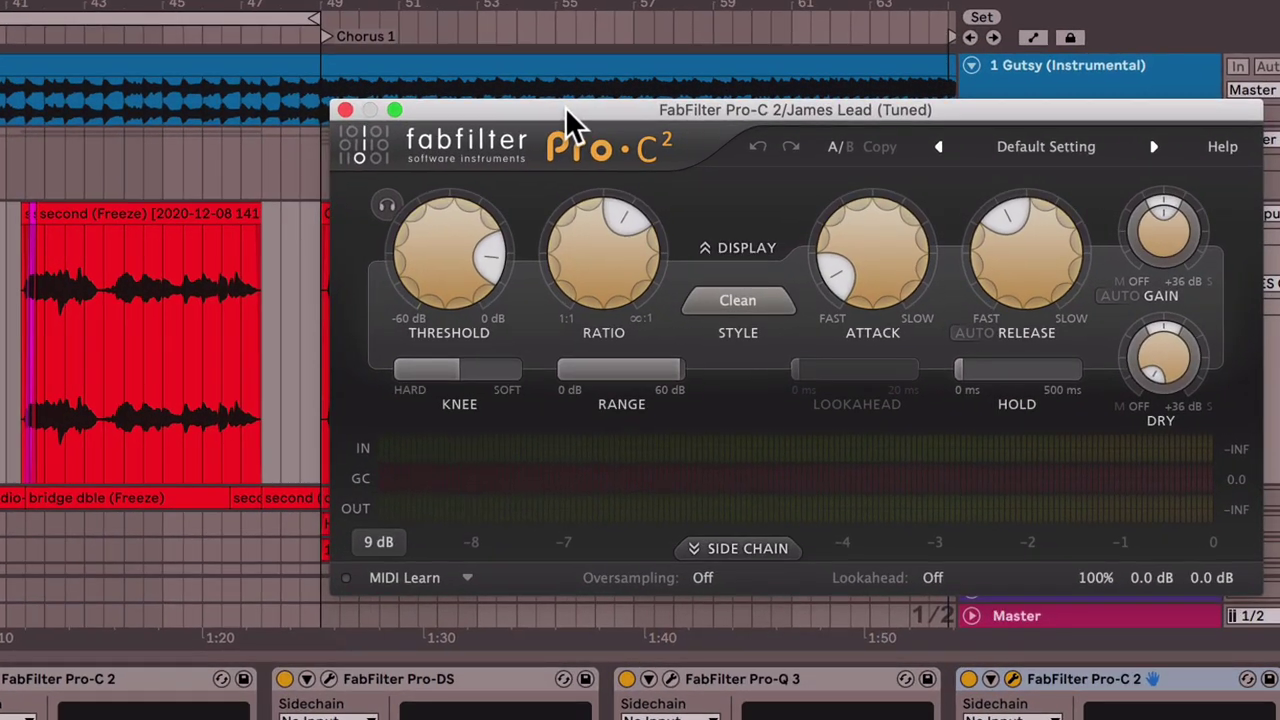
# Set the new compressor's style to Vocal
pyautogui.click(737, 300)
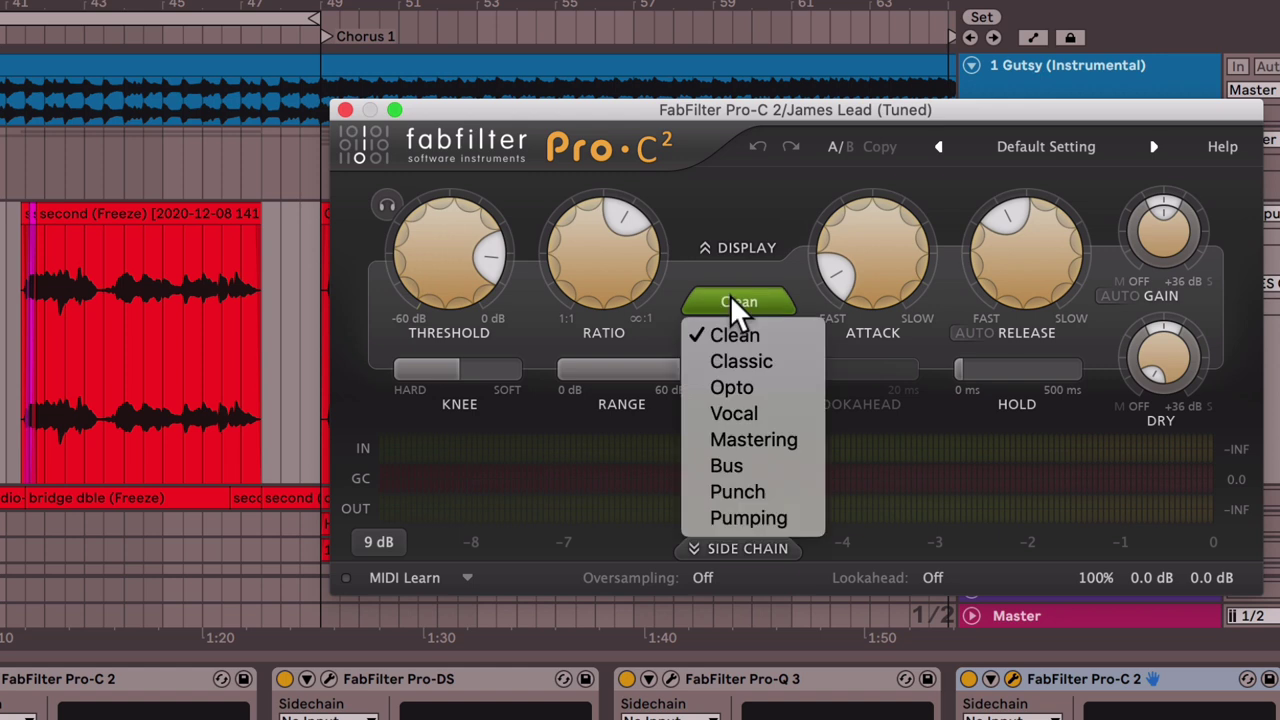
pyautogui.click(715, 416)
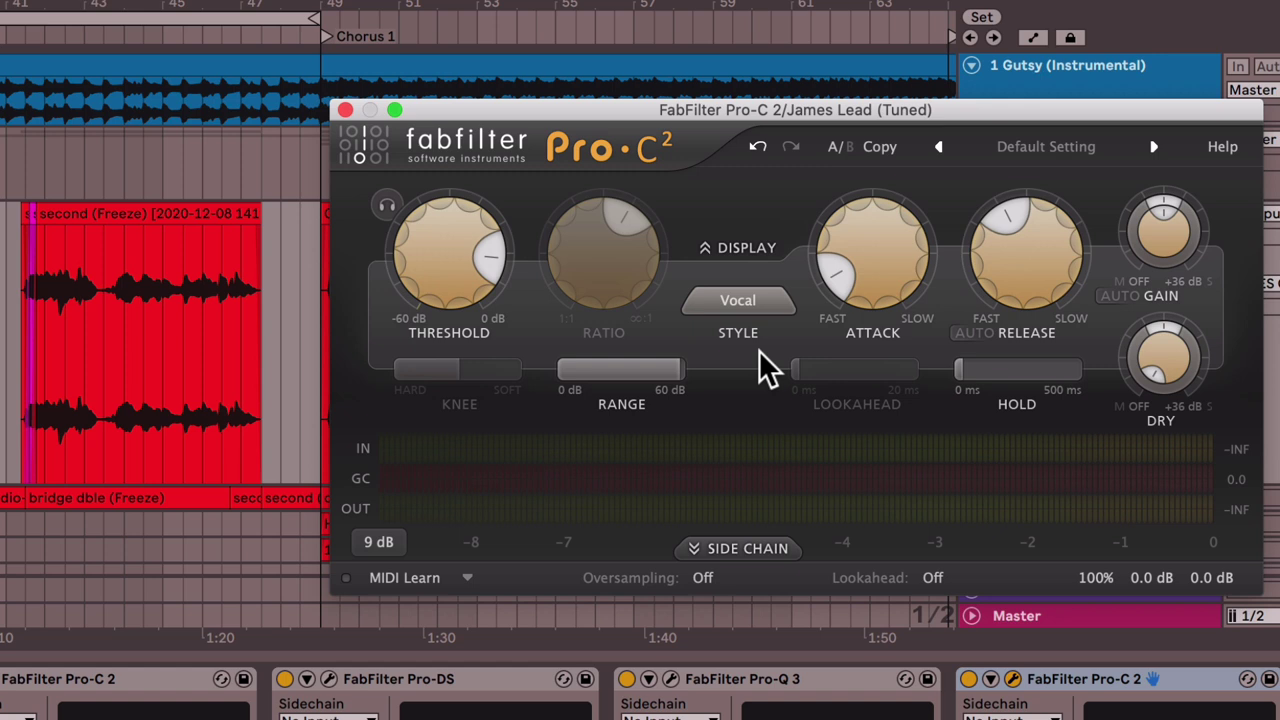
pyautogui.click(775, 310)
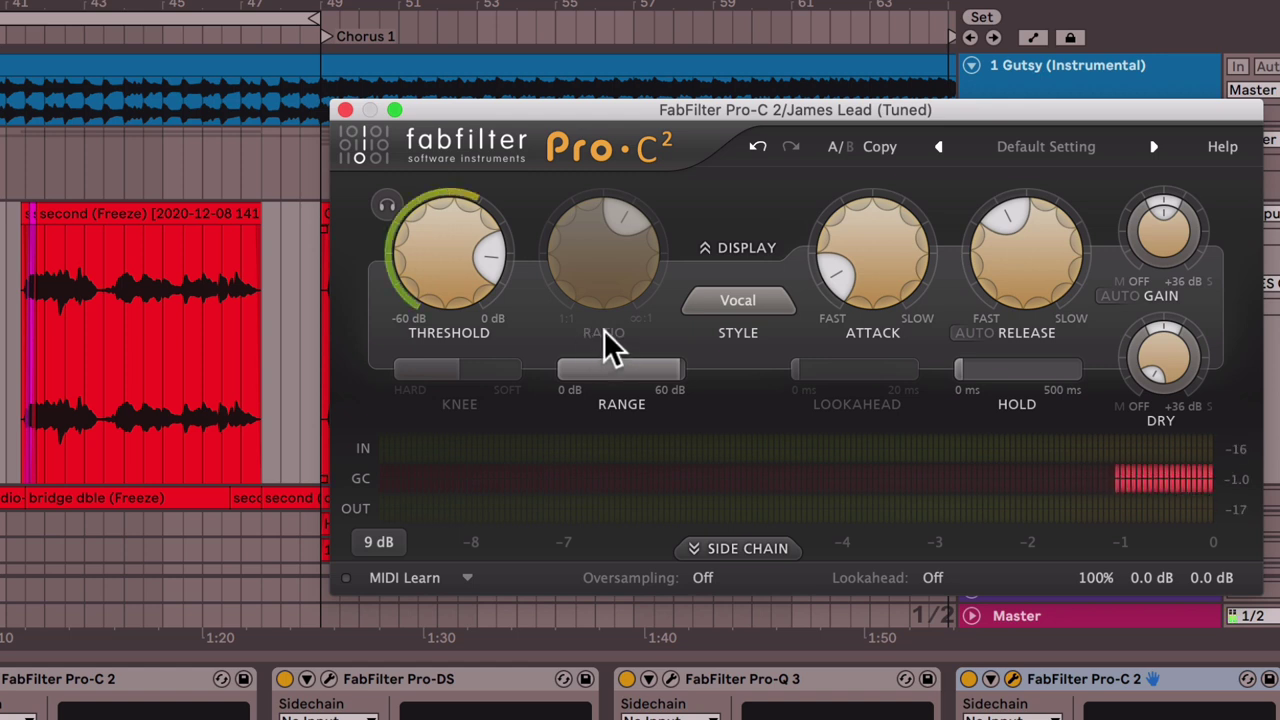
# While the vocal plays, lower the second compressor's threshold to -22.94 dB
pyautogui.moveTo(435, 246)
pyautogui.scroll(-10, 435, 248)
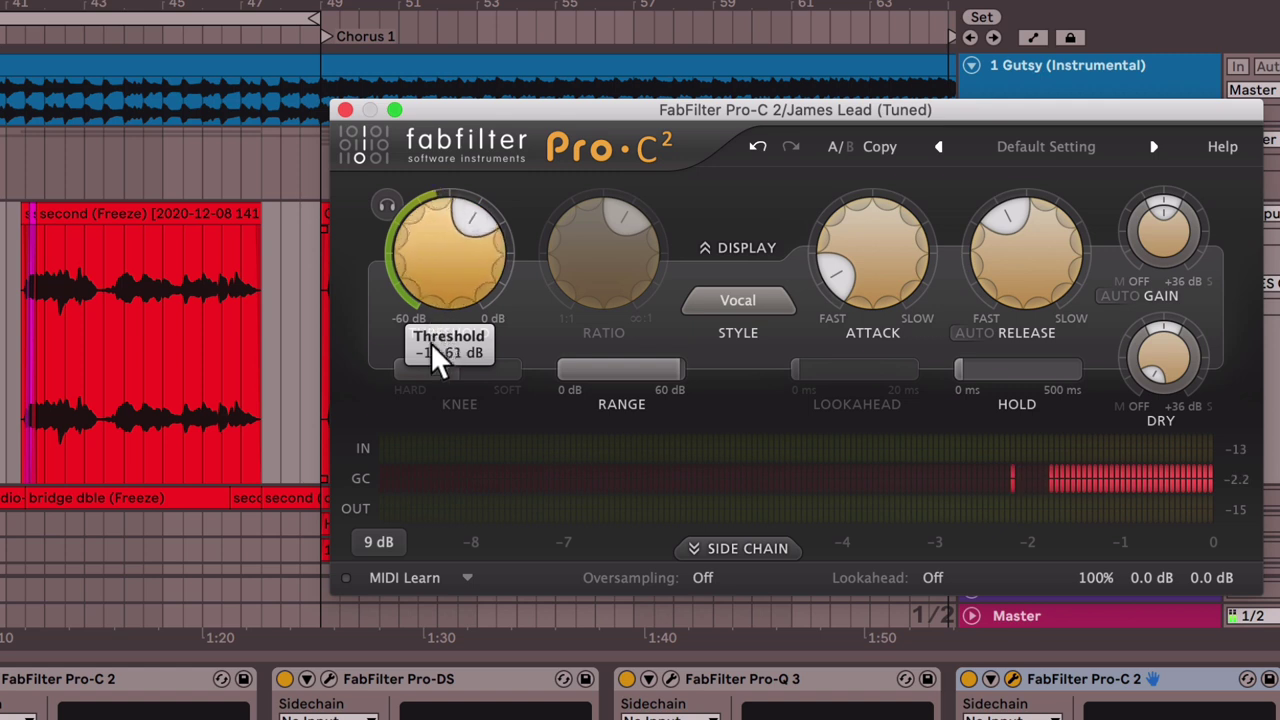
pyautogui.scroll(-4, 459, 304)
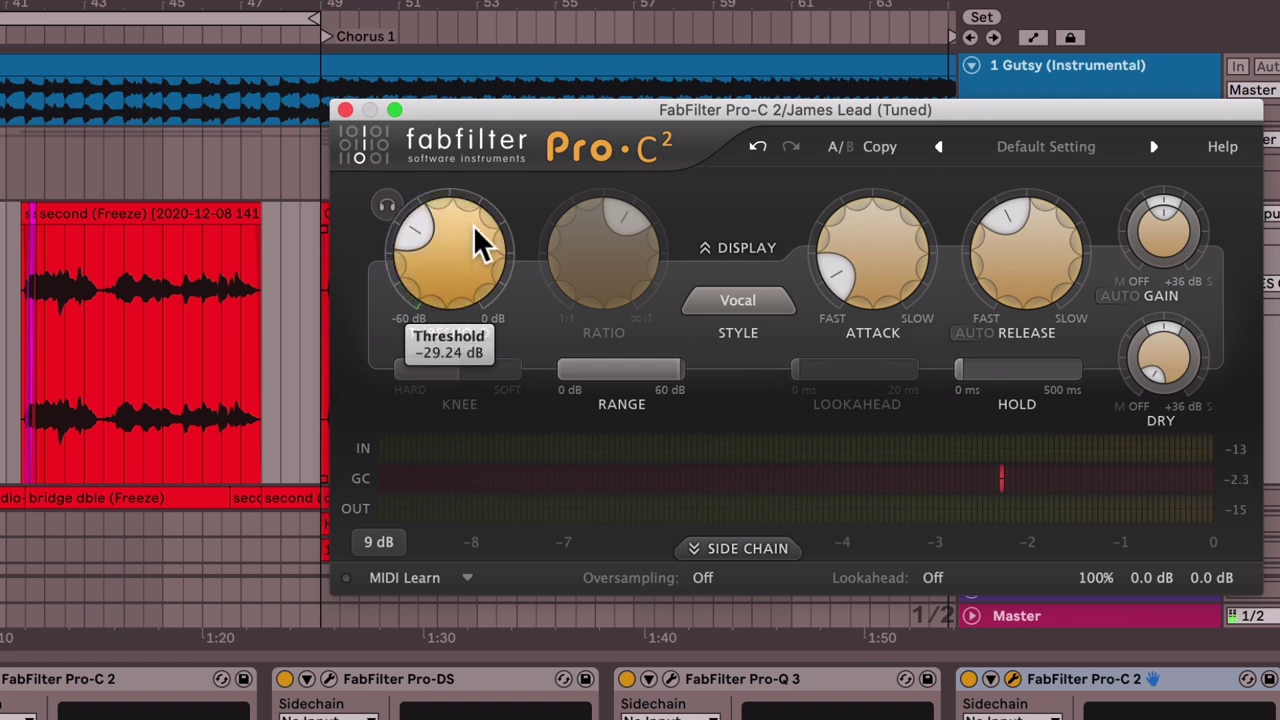
pyautogui.moveTo(465, 239)
pyautogui.mouseDown()
pyautogui.moveTo(462, 263)
pyautogui.moveTo(454, 225)
pyautogui.mouseUp()
pyautogui.scroll(6, 462, 221)
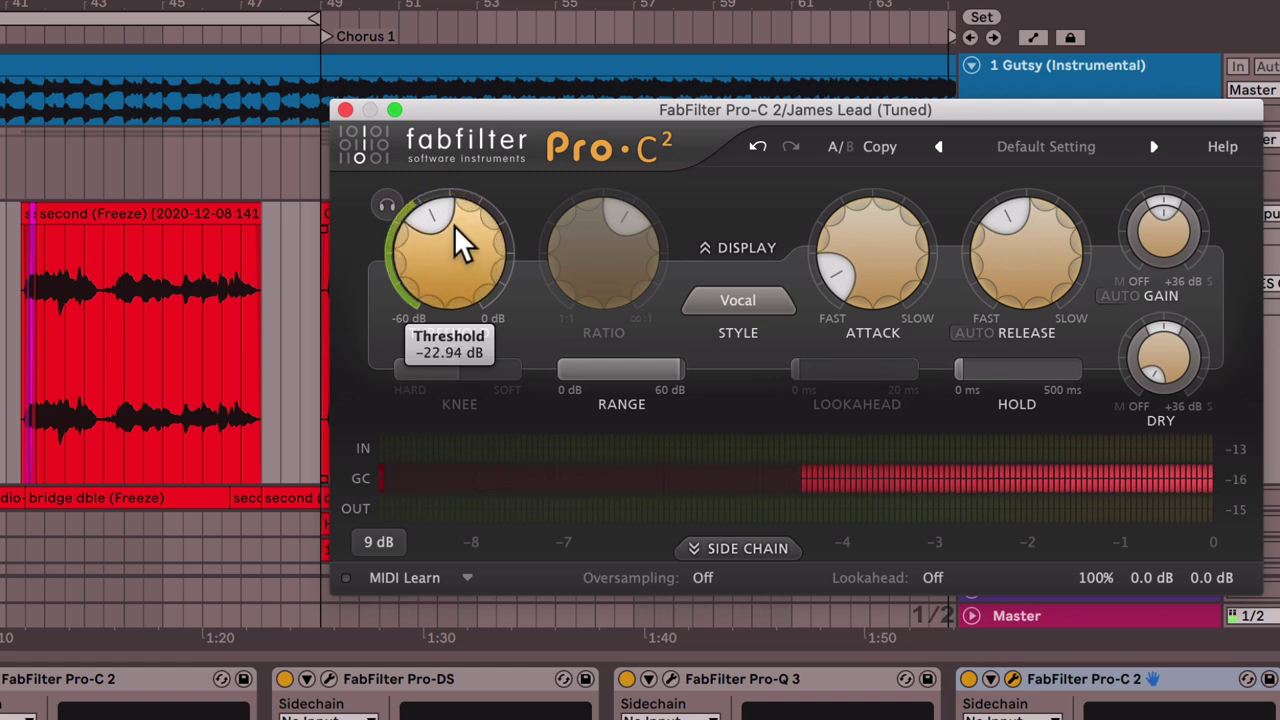
# Raise the second compressor's wet gain to +9.14 dB
pyautogui.scroll(2, 448, 251)
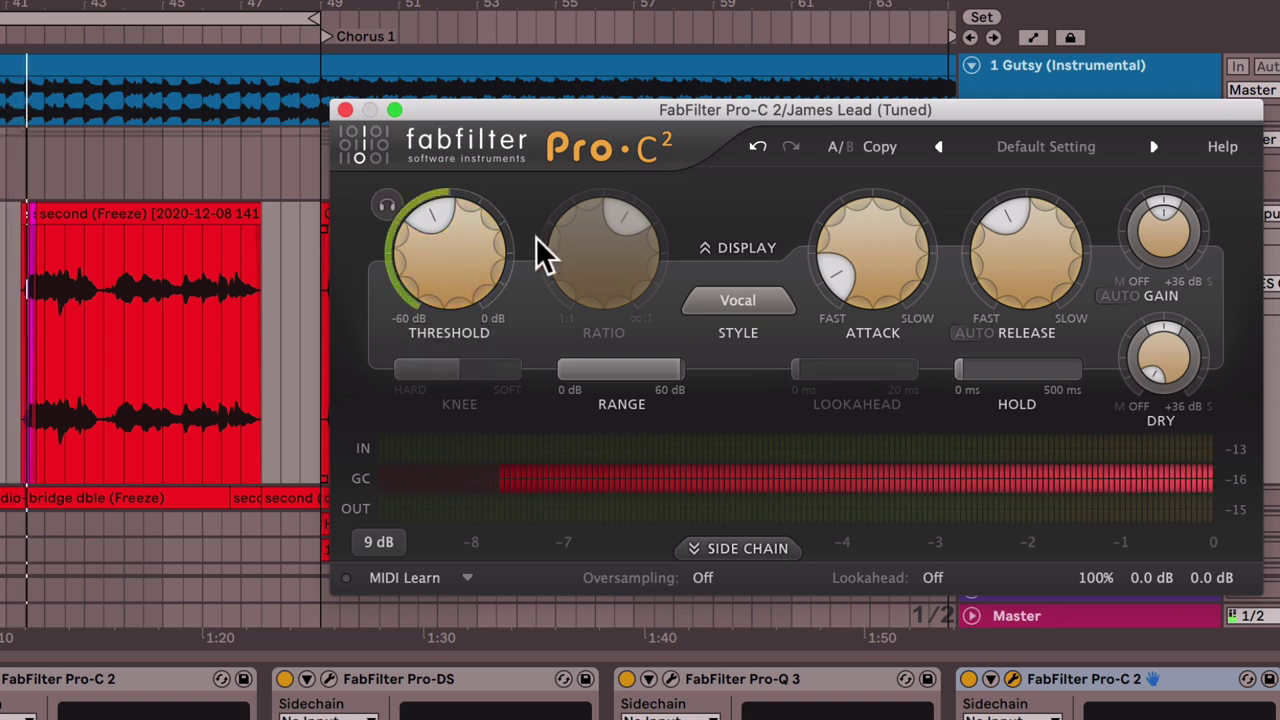
pyautogui.scroll(-2, 482, 254)
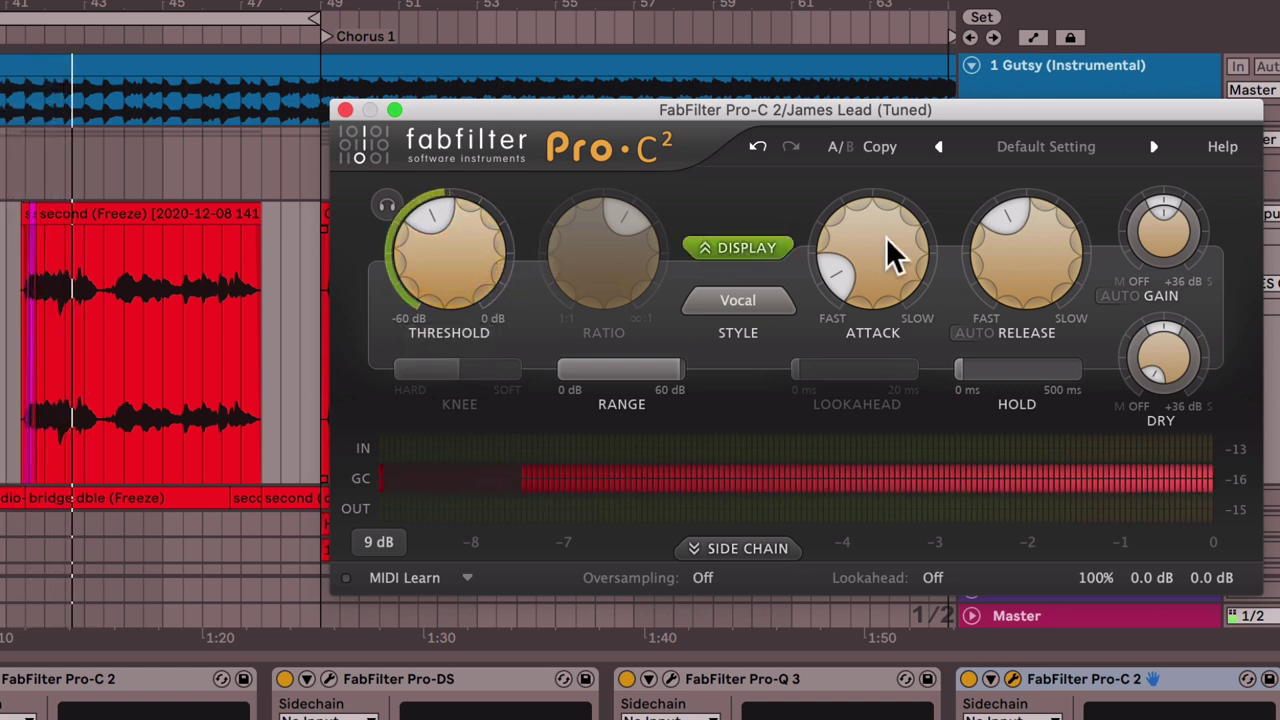
pyautogui.scroll(10, 1158, 238)
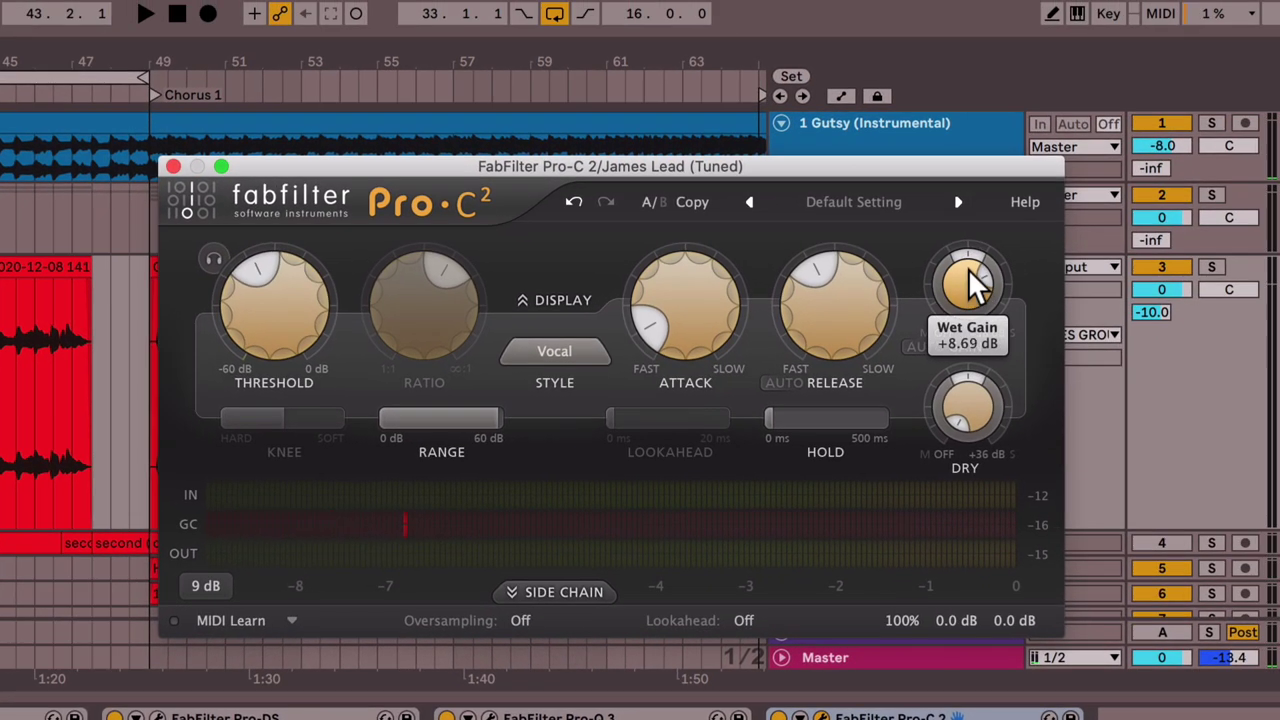
pyautogui.scroll(1, 977, 283)
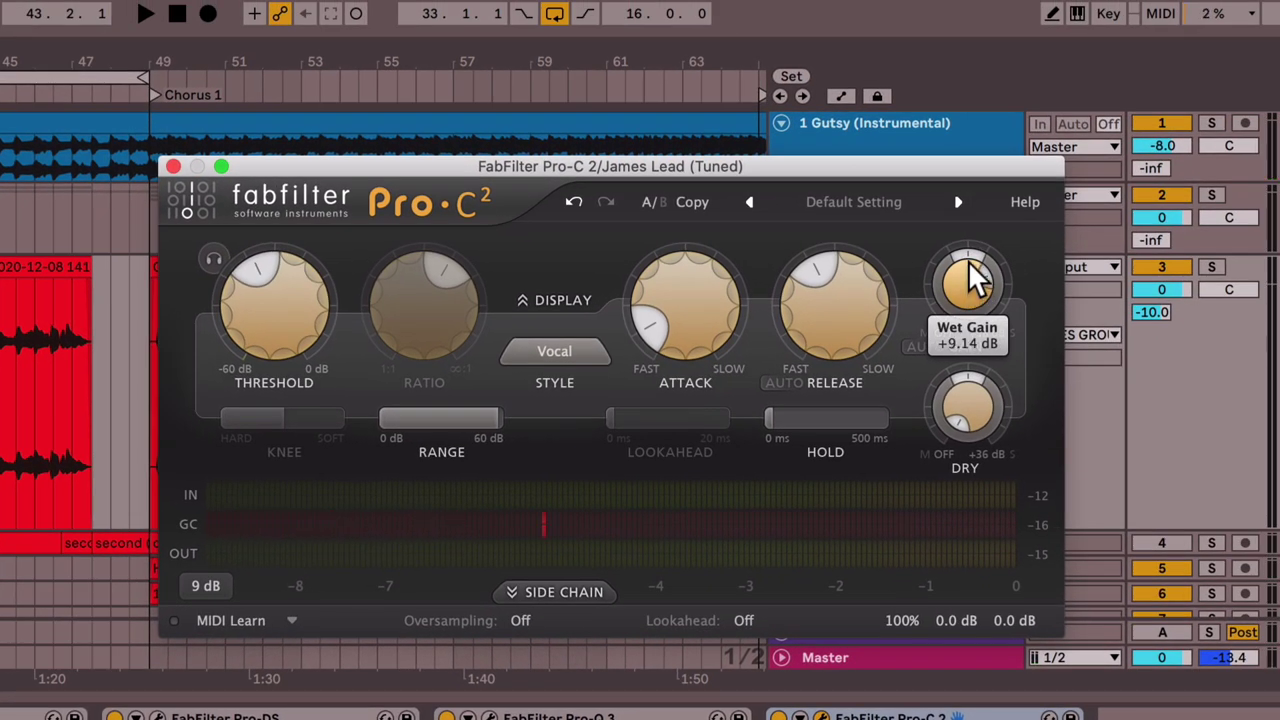
# While the vocal plays with the instrumental, try louder instrumental levels of -5.0 and -4.2 dB, and return the track to -8.3 dB
pyautogui.press('space')
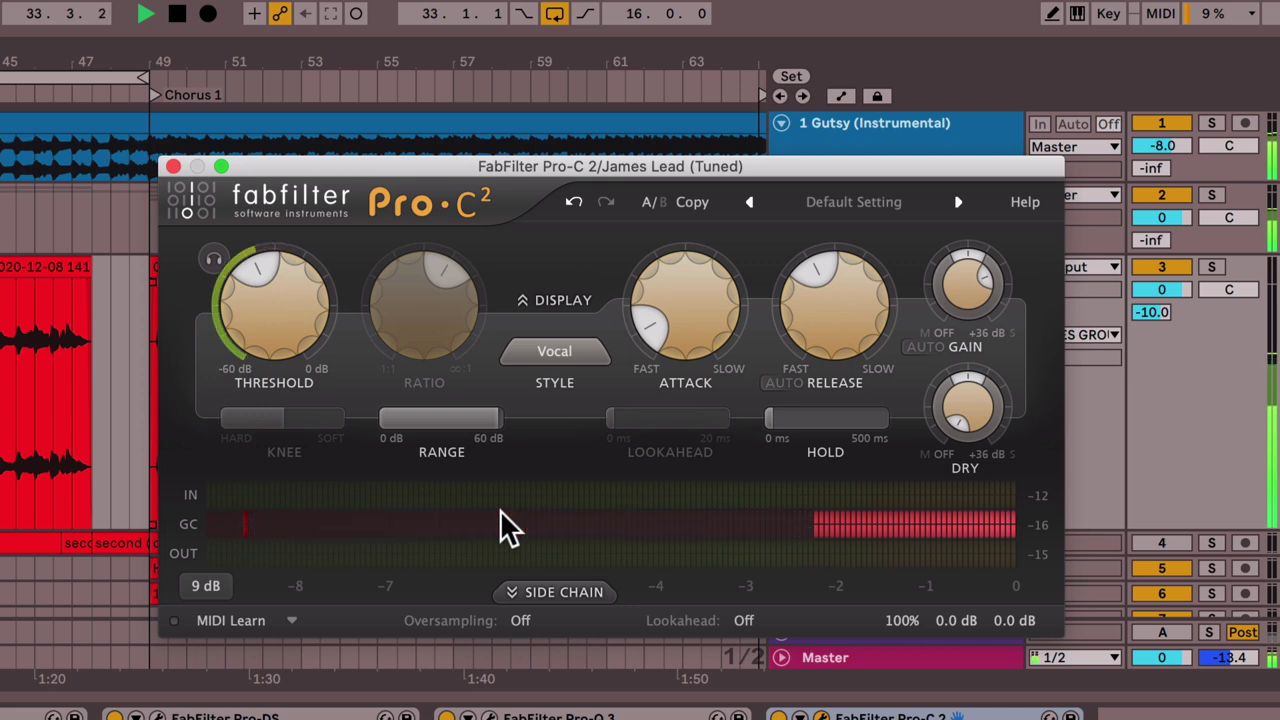
pyautogui.moveTo(500, 513)
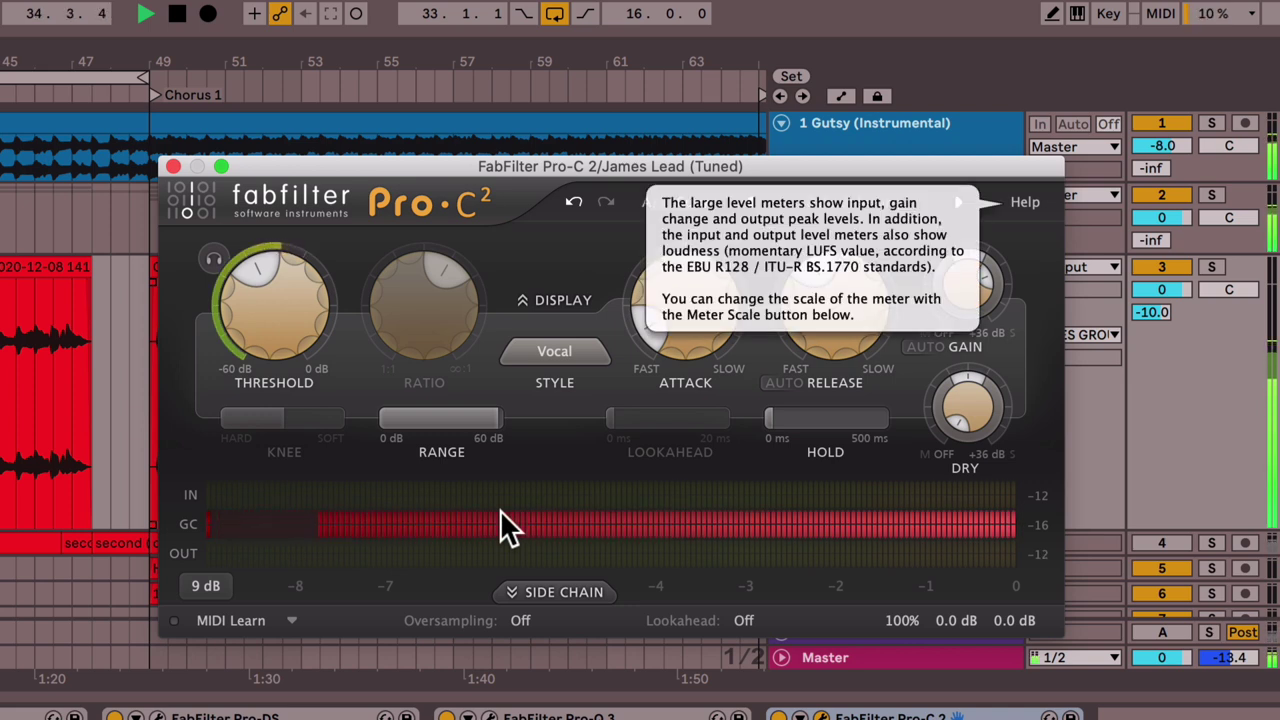
pyautogui.moveTo(1163, 145)
pyautogui.mouseDown()
pyautogui.moveTo(1163, 120)
pyautogui.moveTo(1177, 149)
pyautogui.mouseUp()
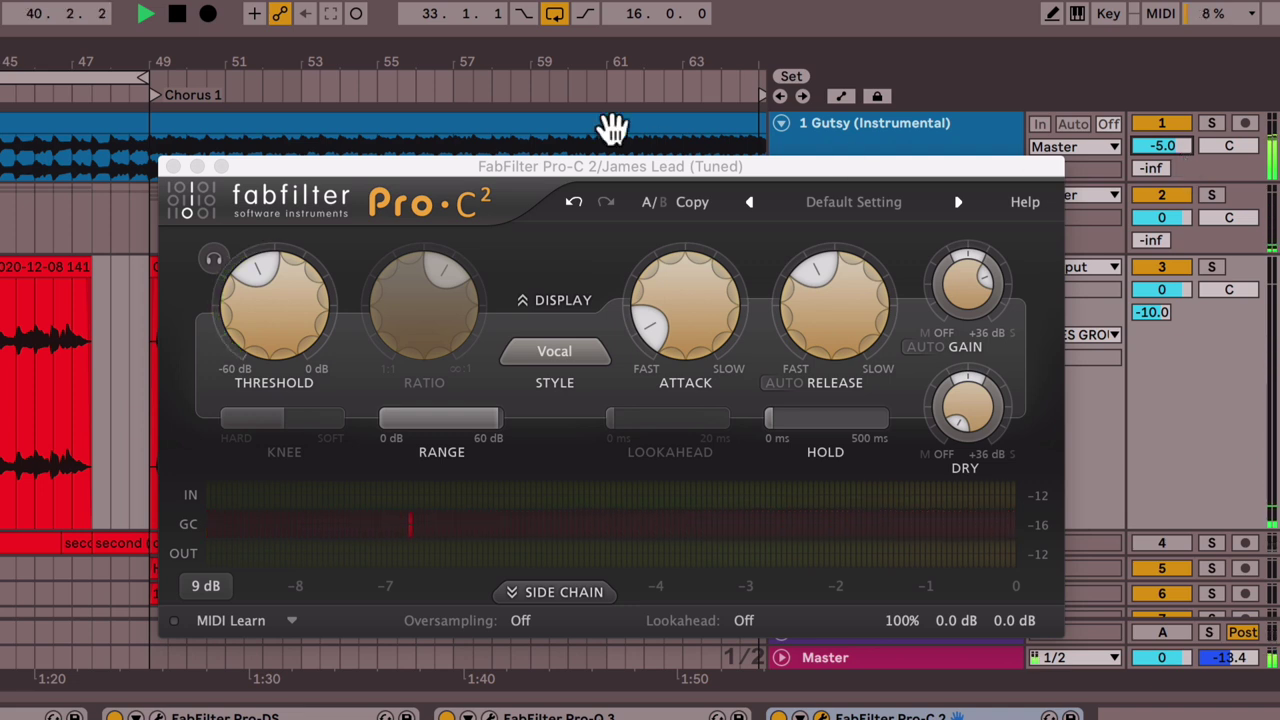
pyautogui.moveTo(1166, 141); pyautogui.dragTo(1166, 120)
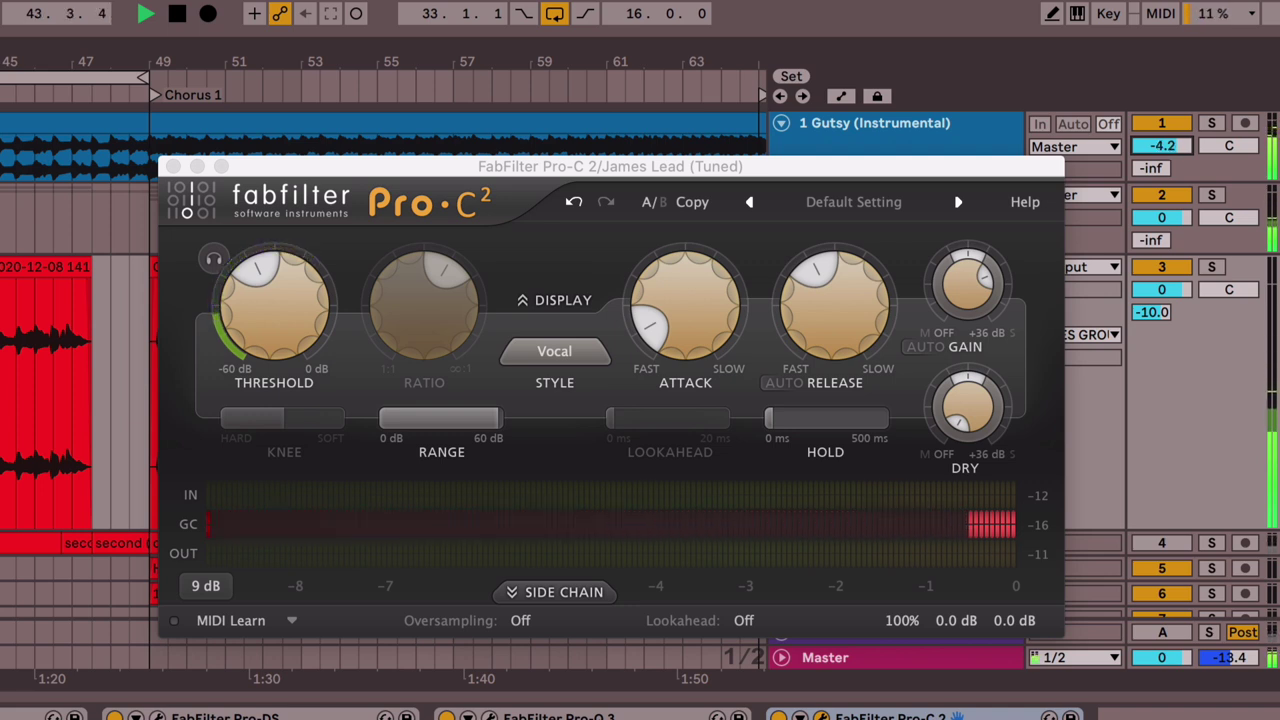
pyautogui.moveTo(1166, 145); pyautogui.dragTo(1166, 172)
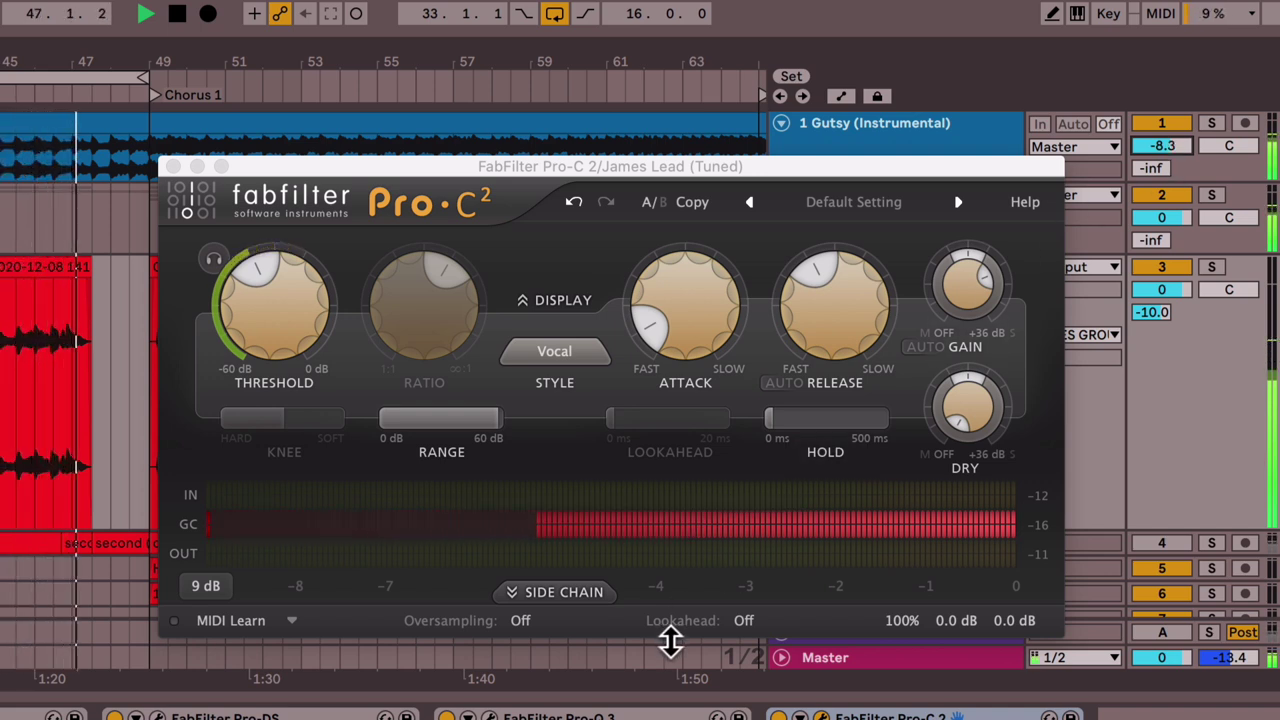
pyautogui.press('space')
pyautogui.moveTo(230, 322)
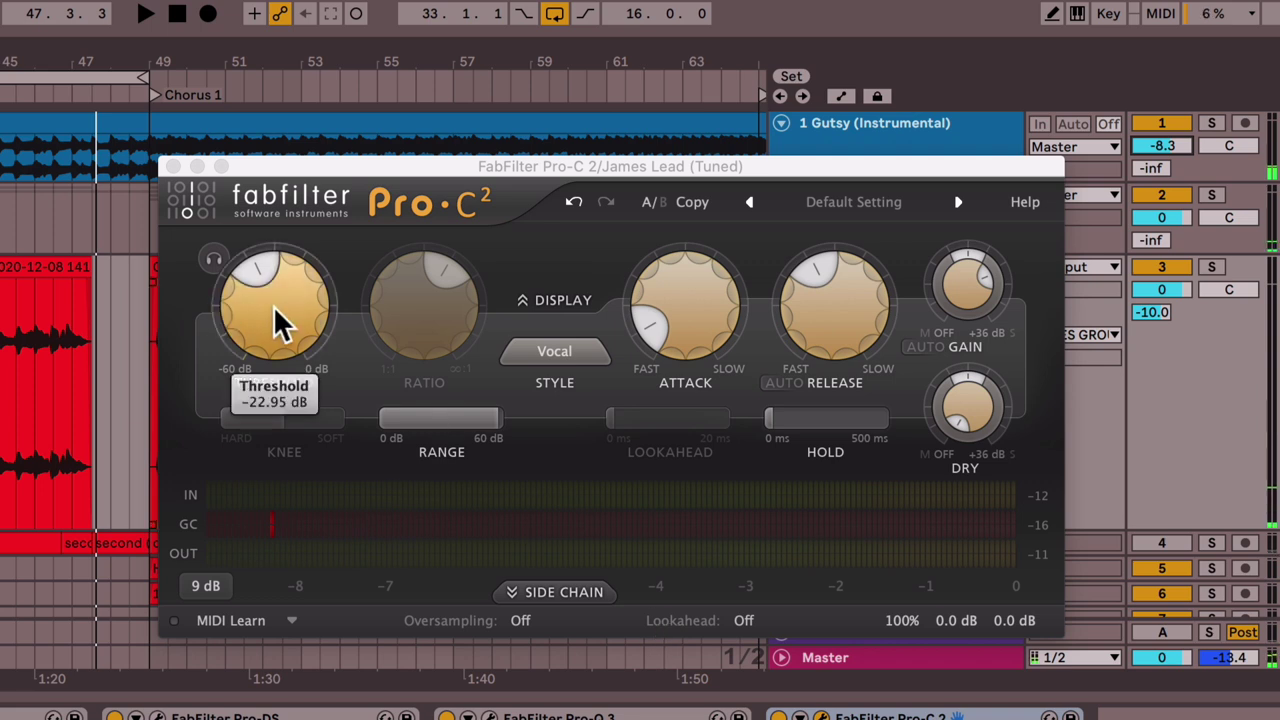
pyautogui.moveTo(280, 322)
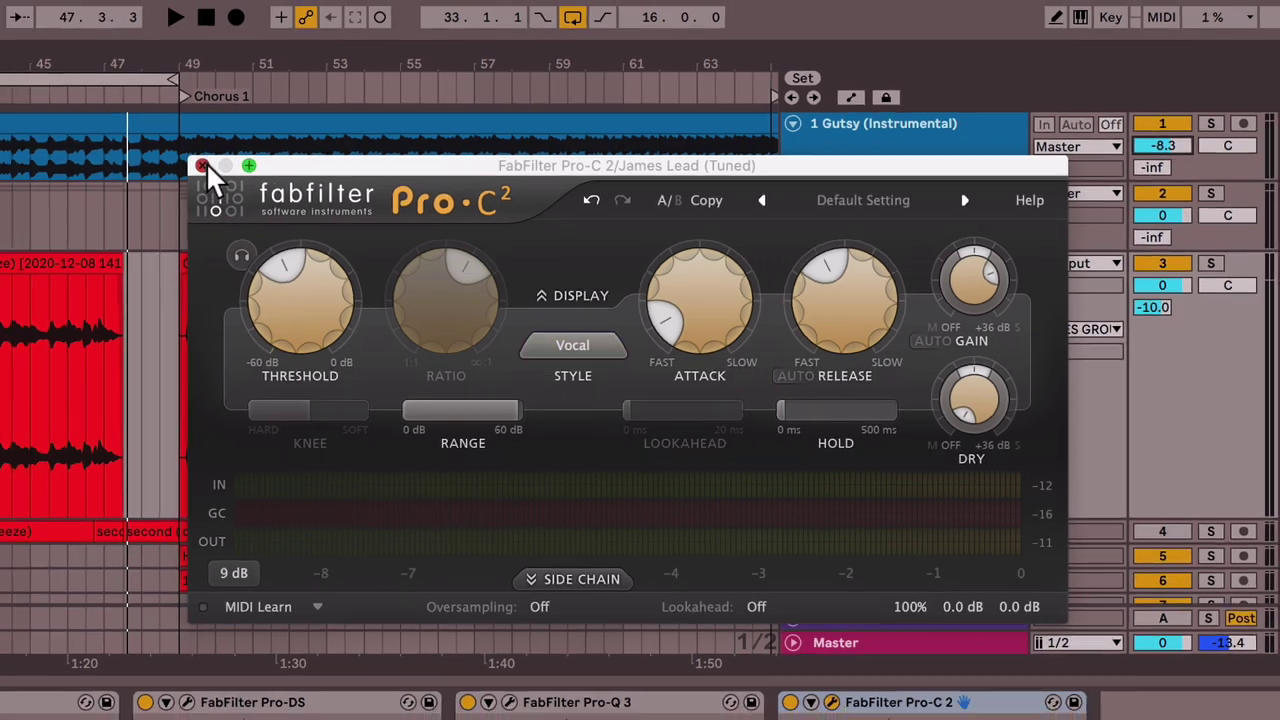
# Close the compressor window, add a third FabFilter Pro-Q 3 at the chain's end, and move its window clear of the verse clips
pyautogui.click(172, 166)
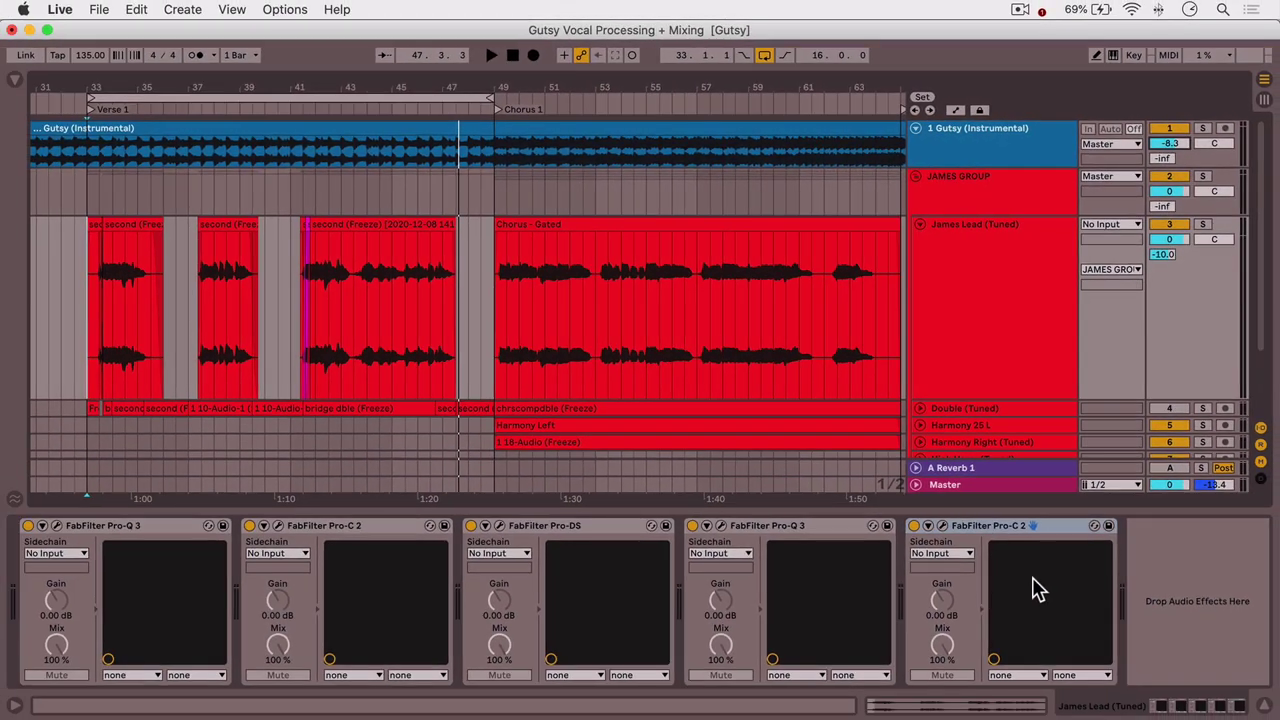
pyautogui.click(14, 82)
pyautogui.doubleClick(249, 371)
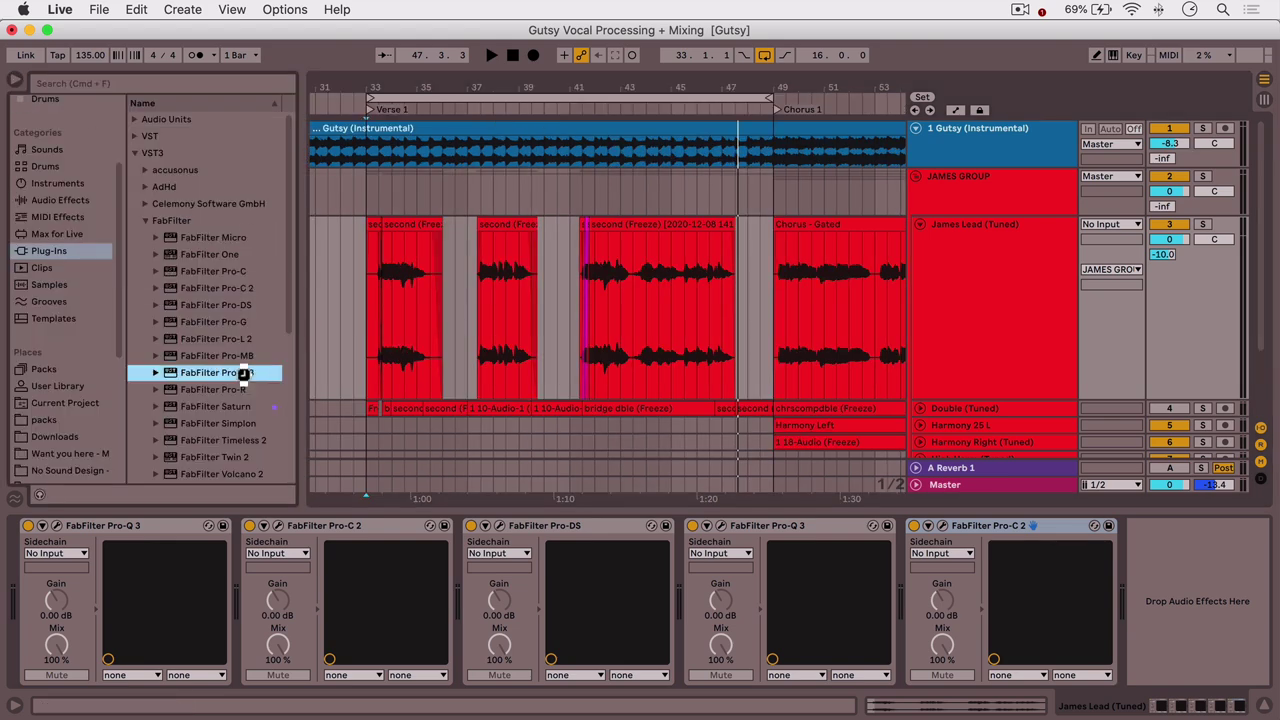
pyautogui.click(16, 84)
pyautogui.moveTo(483, 170); pyautogui.dragTo(477, 54)
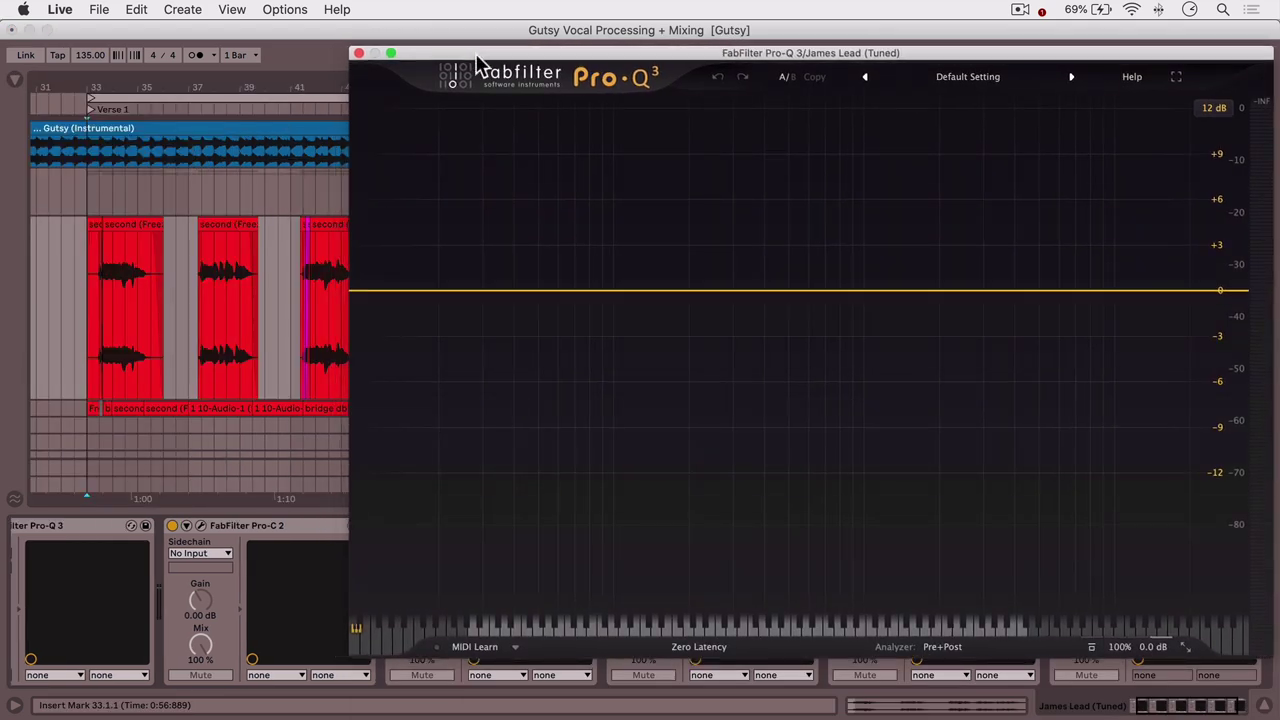
pyautogui.hscroll(2, 251, 308)
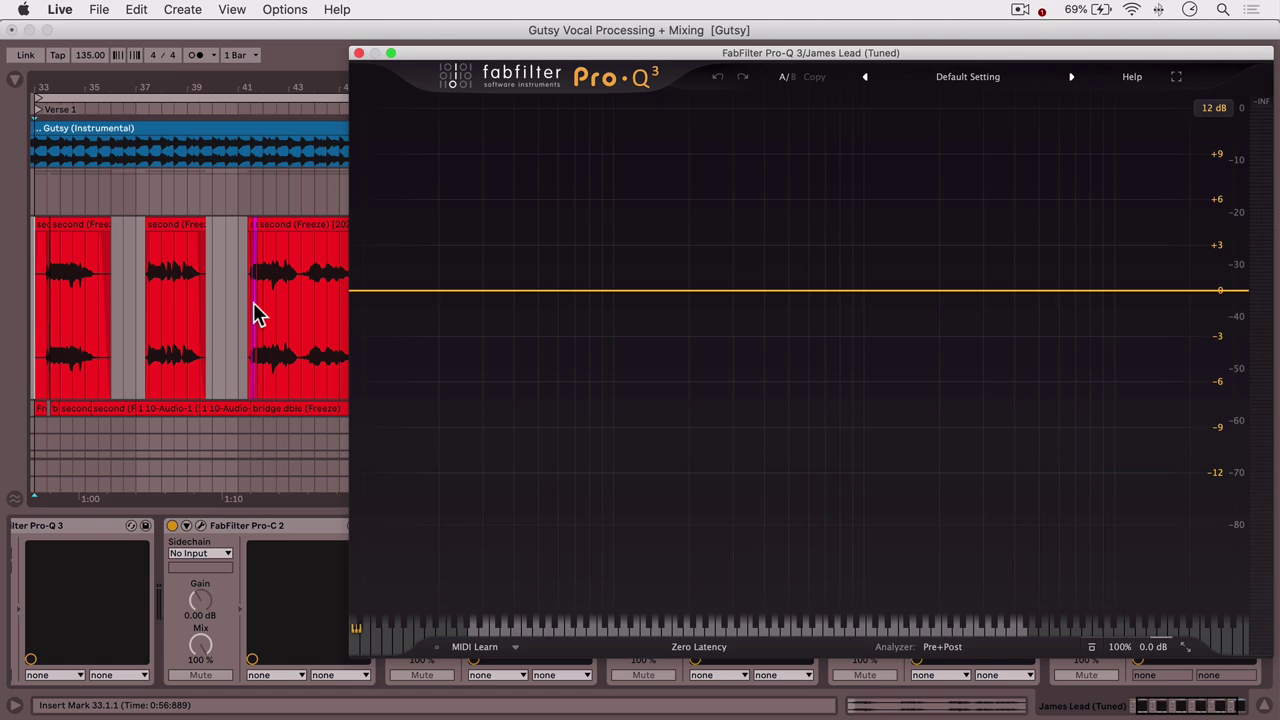
# Turn off the new equalizer's pre and post spectrum analyzer
pyautogui.click(947, 648)
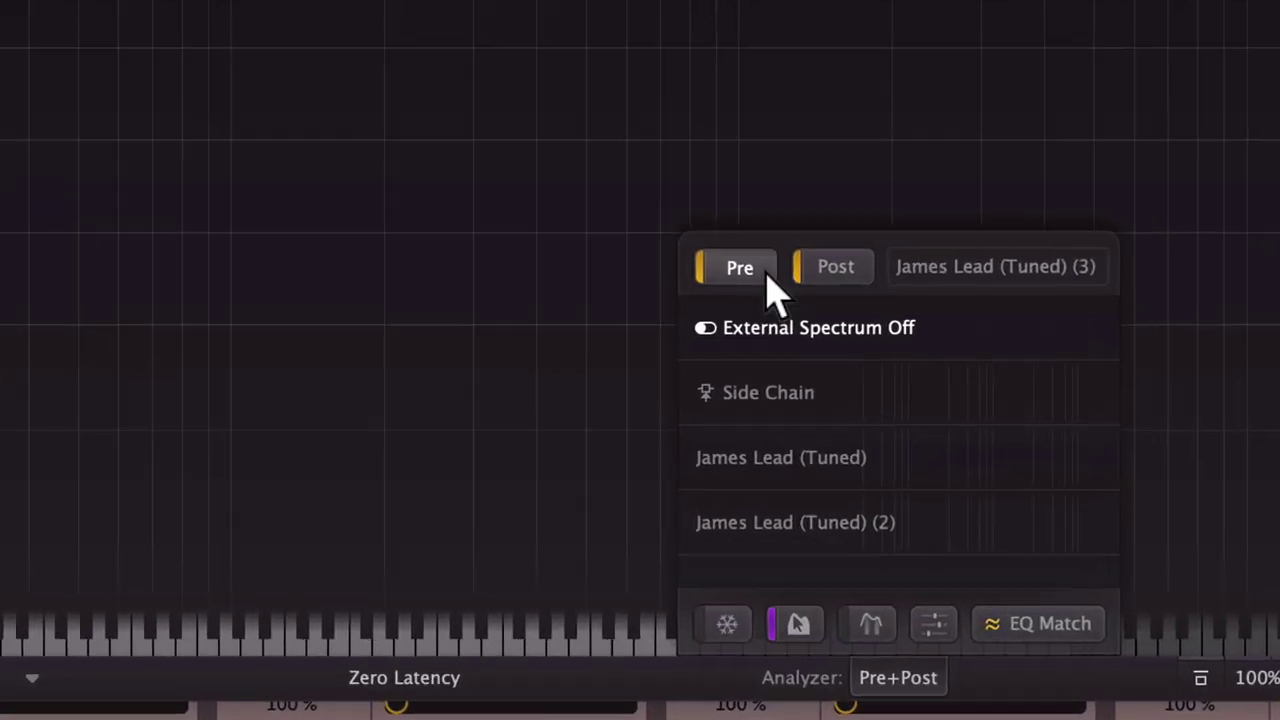
pyautogui.click(768, 278)
pyautogui.click(826, 276)
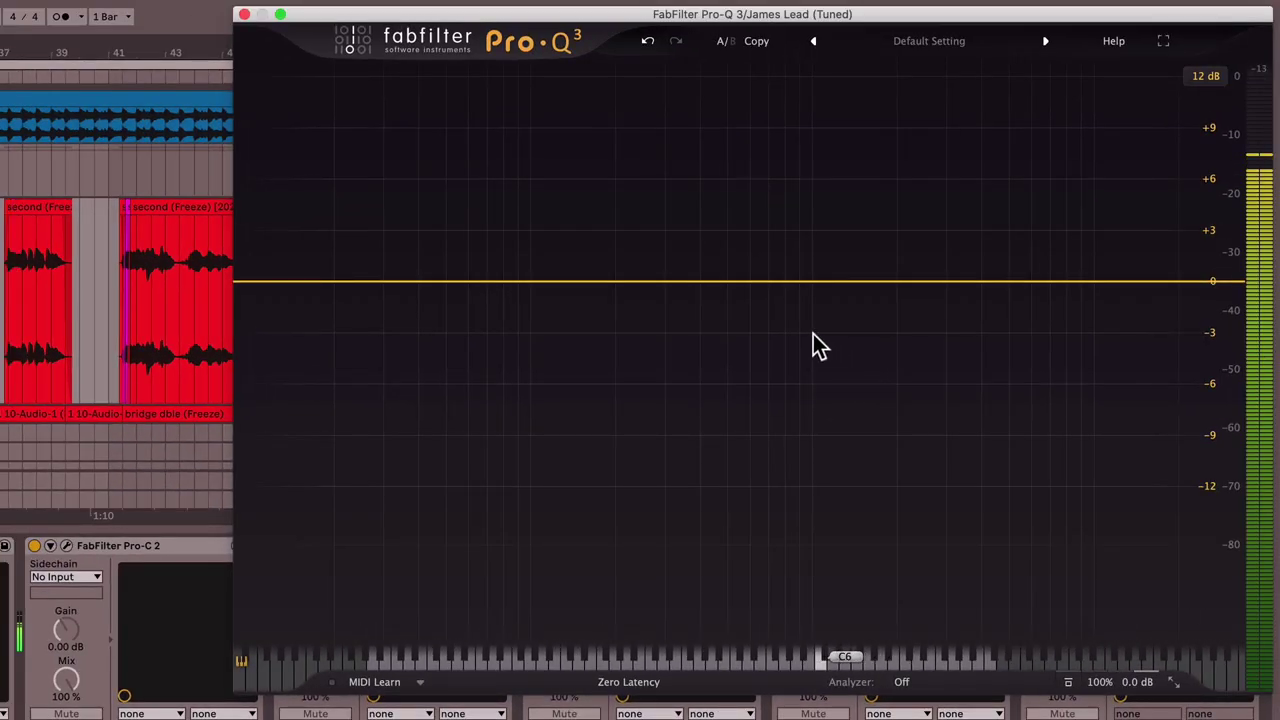
# Shape the vocal with a low cut and two shallow bell cuts, one of -1.31 dB at 298.69 Hz, and compare with the EQ bypassed
pyautogui.click(702, 288)
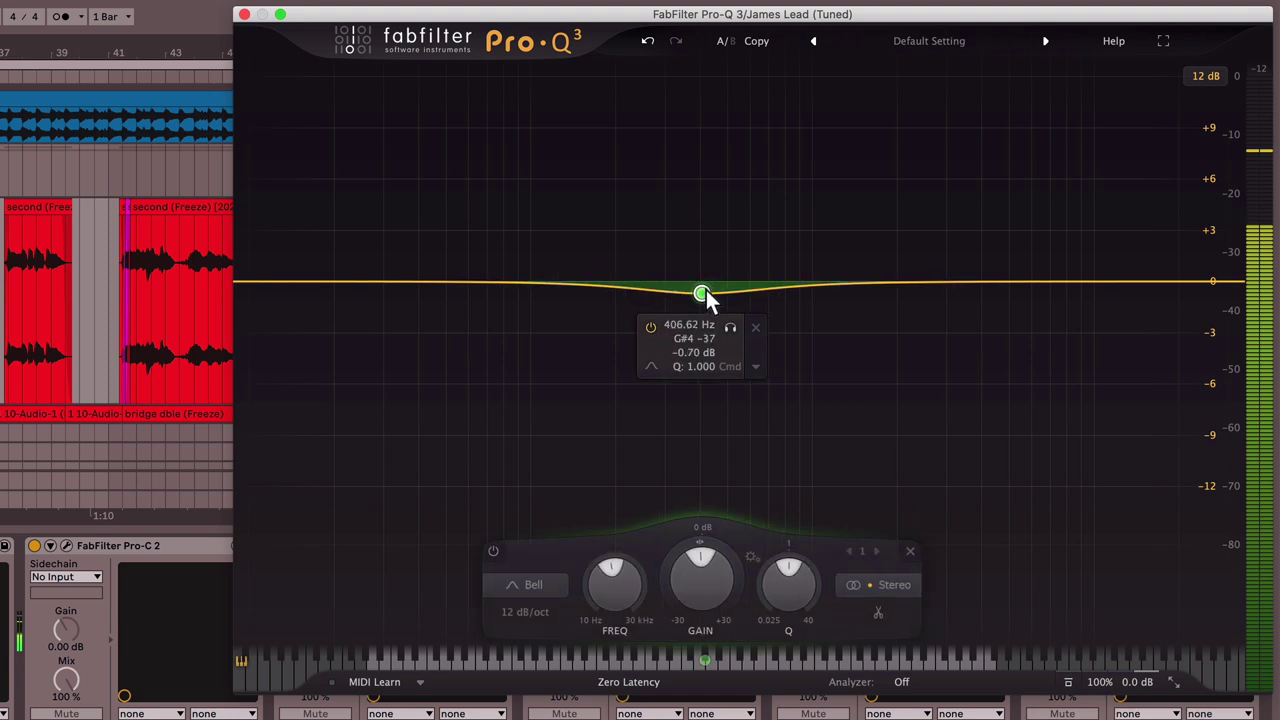
pyautogui.moveTo(706, 290); pyautogui.dragTo(712, 326)
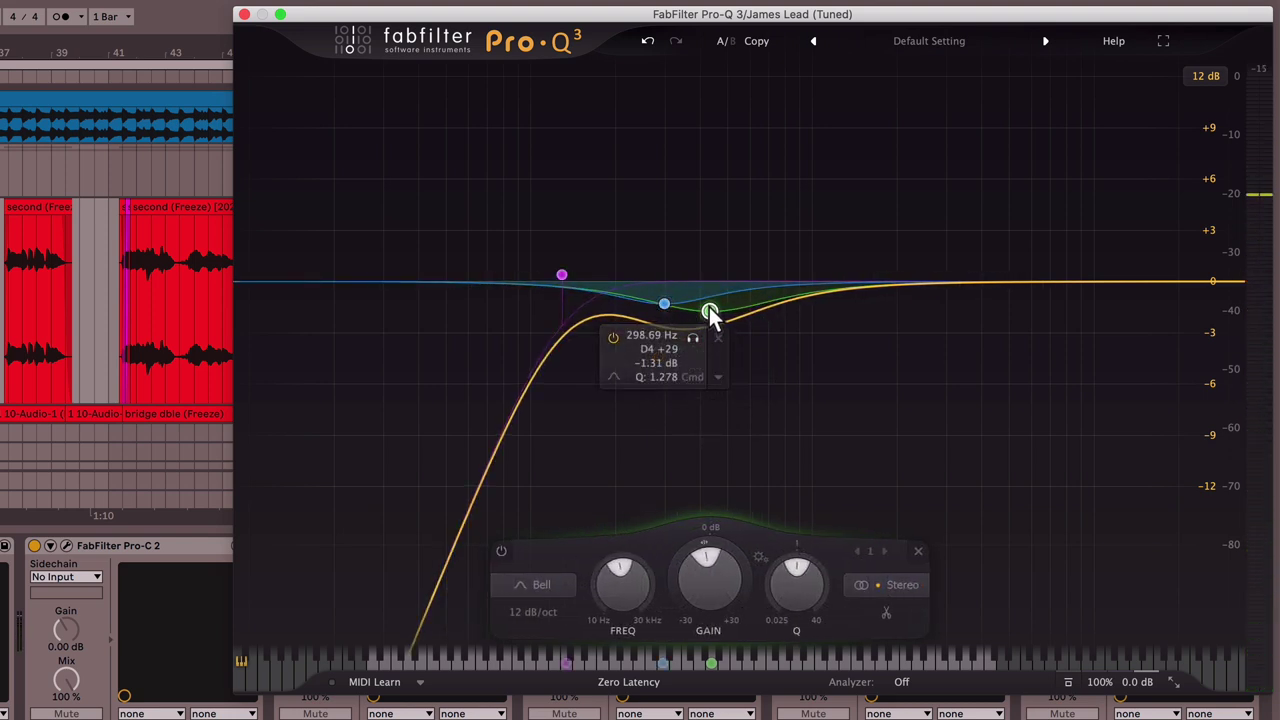
pyautogui.click(1068, 683)
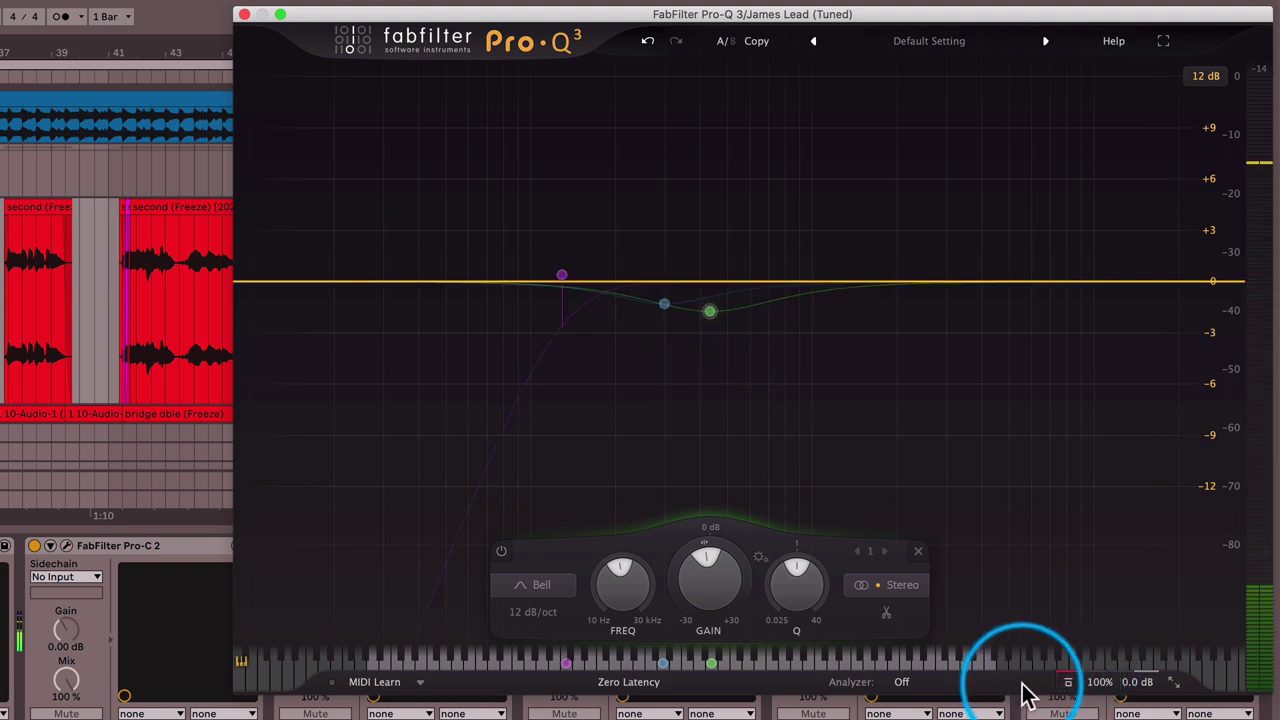
pyautogui.click(1067, 686)
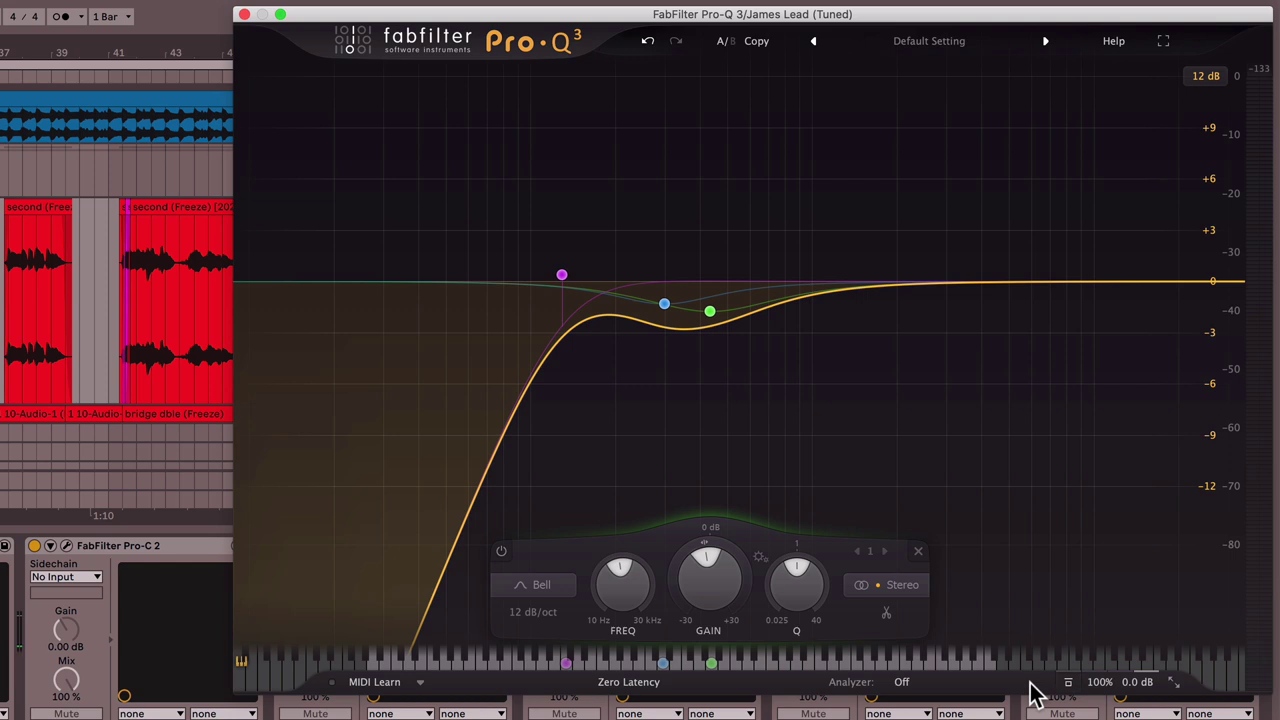
# While the vocal plays, make the higher bell cut slightly shallower and shift the 298.69 Hz cut lower in frequency
pyautogui.press('space')
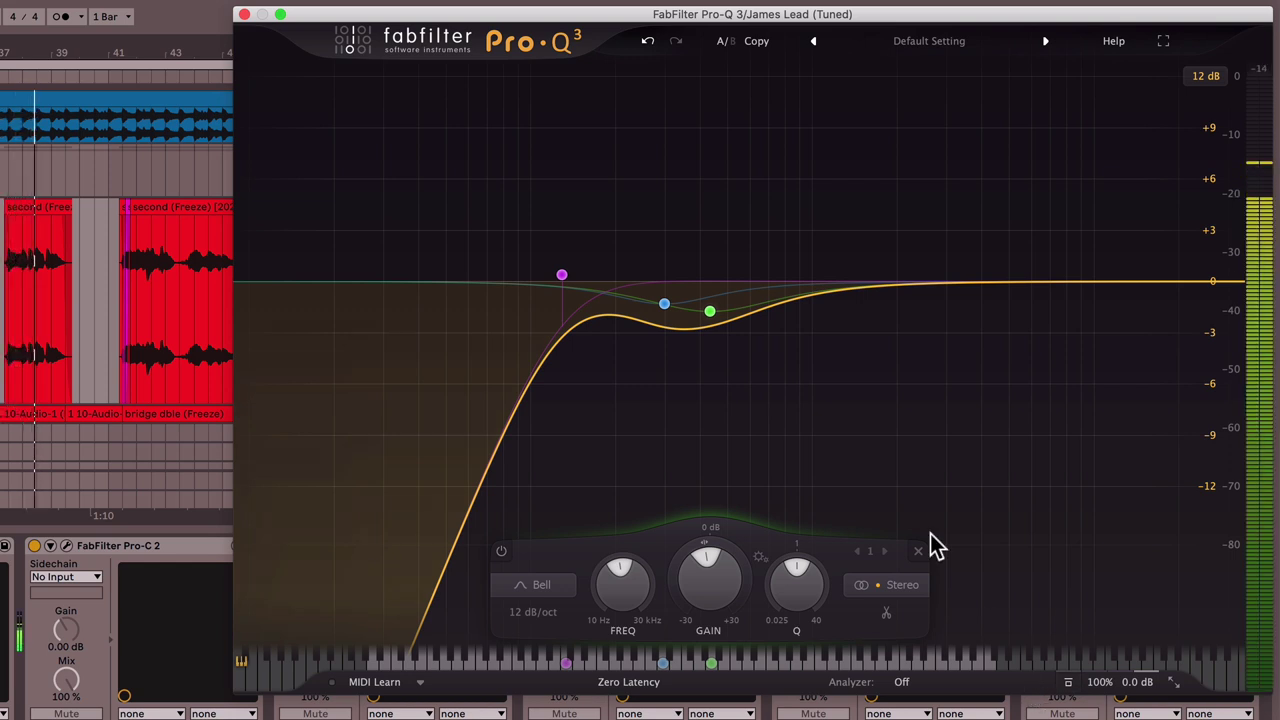
pyautogui.moveTo(743, 380)
pyautogui.moveTo(710, 312); pyautogui.dragTo(710, 302)
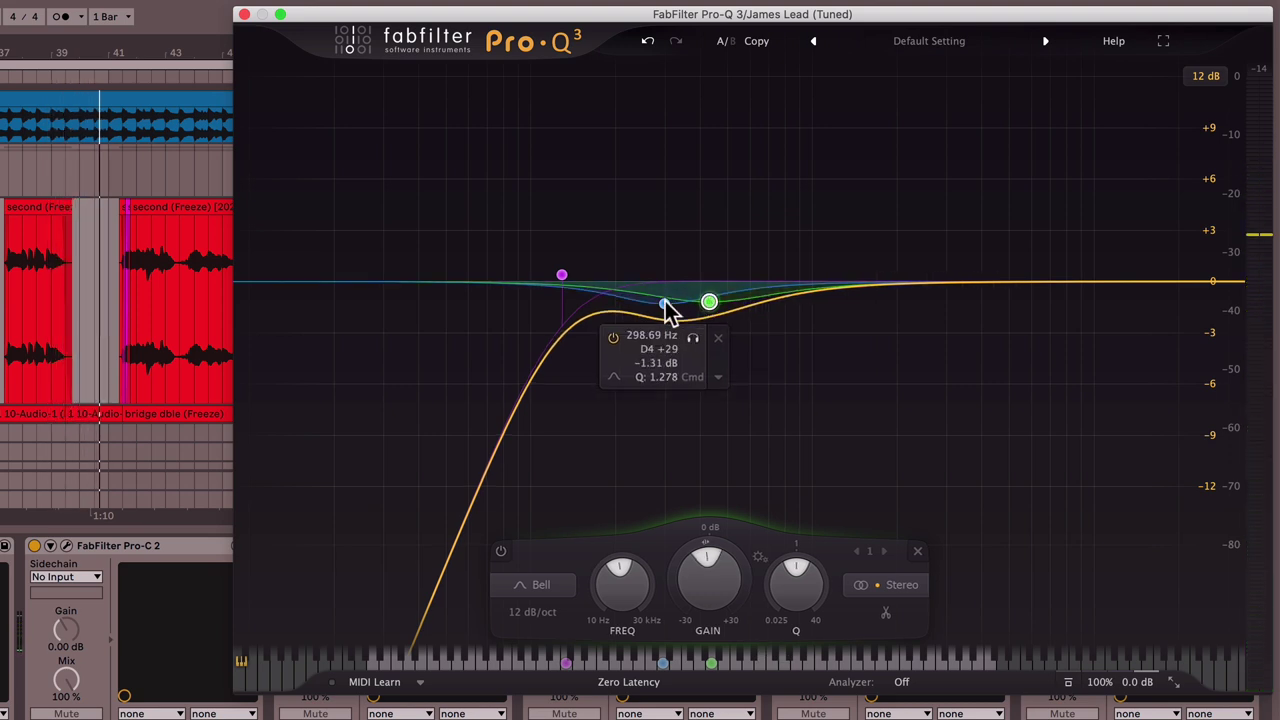
pyautogui.moveTo(661, 303)
pyautogui.moveTo(661, 303); pyautogui.dragTo(617, 313)
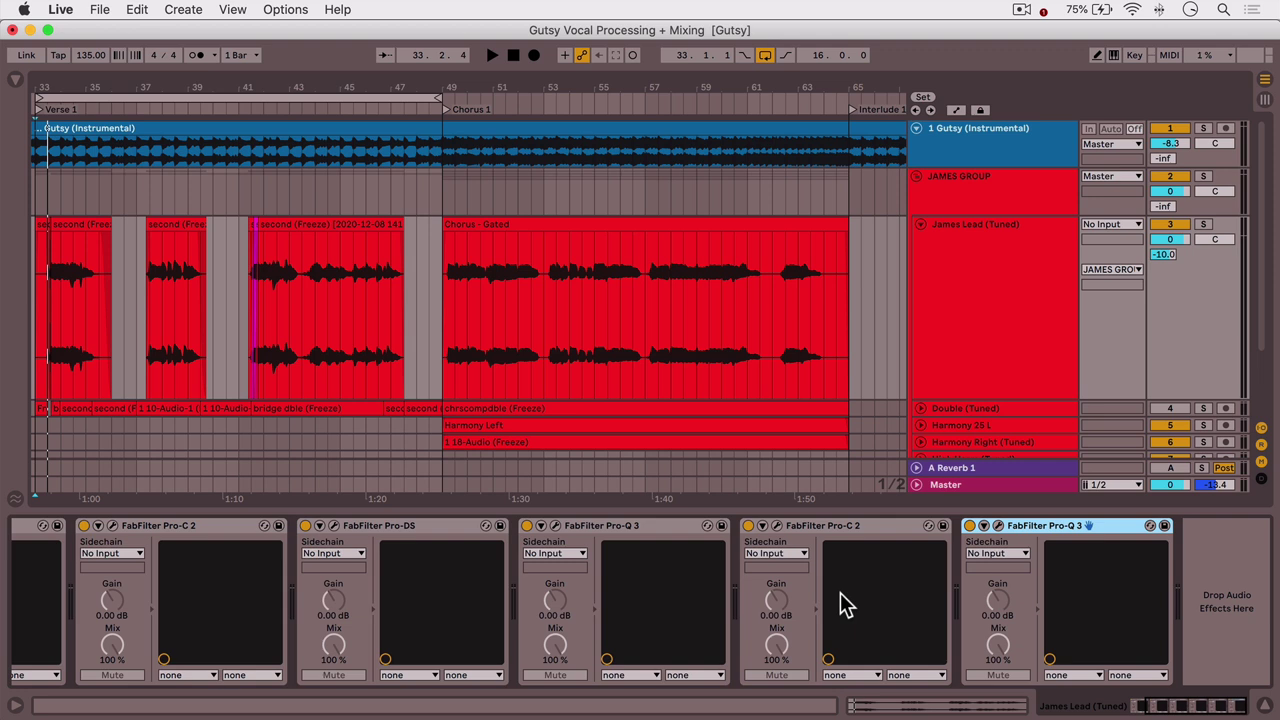
# Add iZotope's Ozone 9 Exciter at the end of the lead vocal's effect chain, and hide the plug-in browser
pyautogui.click(14, 77)
pyautogui.click(145, 219)
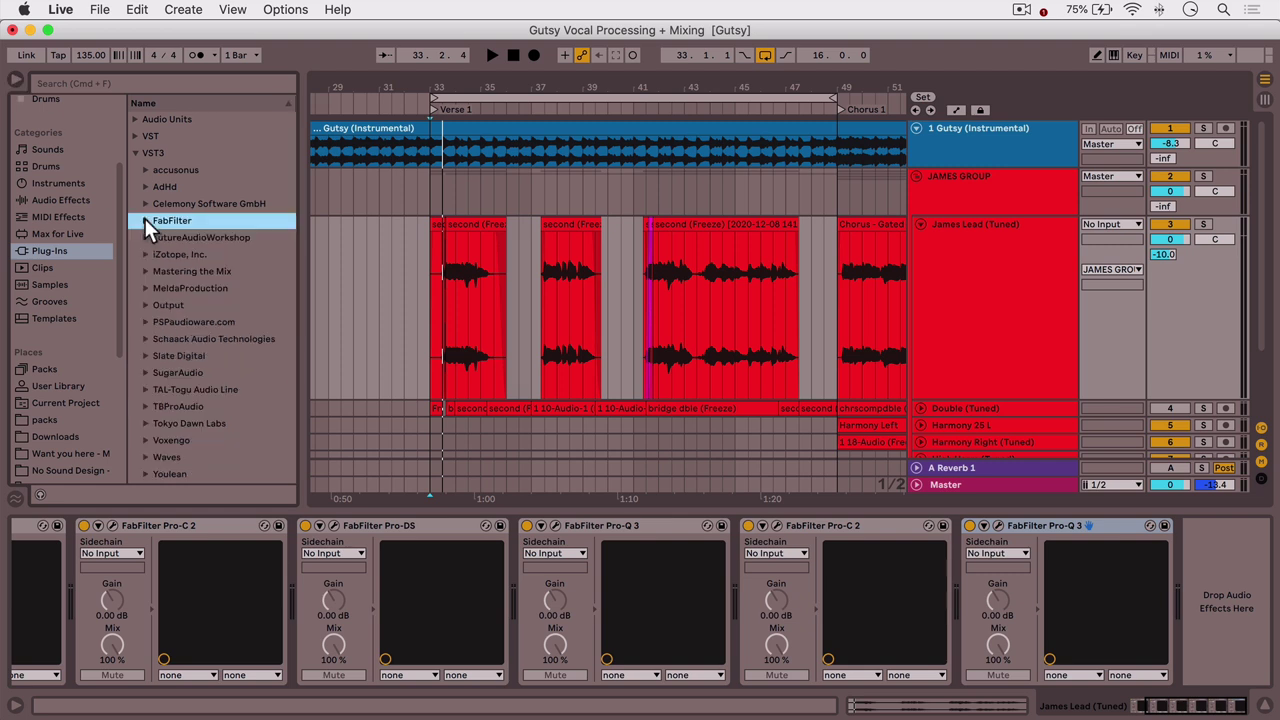
pyautogui.click(143, 255)
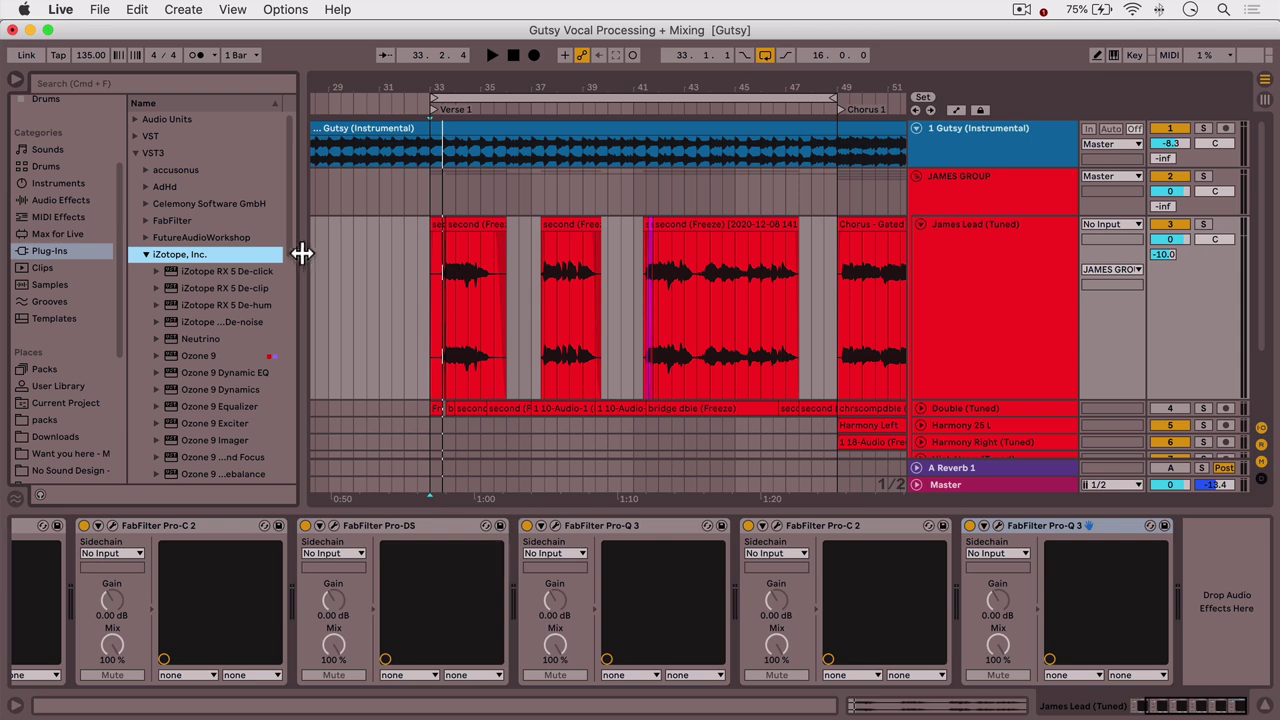
pyautogui.moveTo(300, 252); pyautogui.dragTo(358, 254)
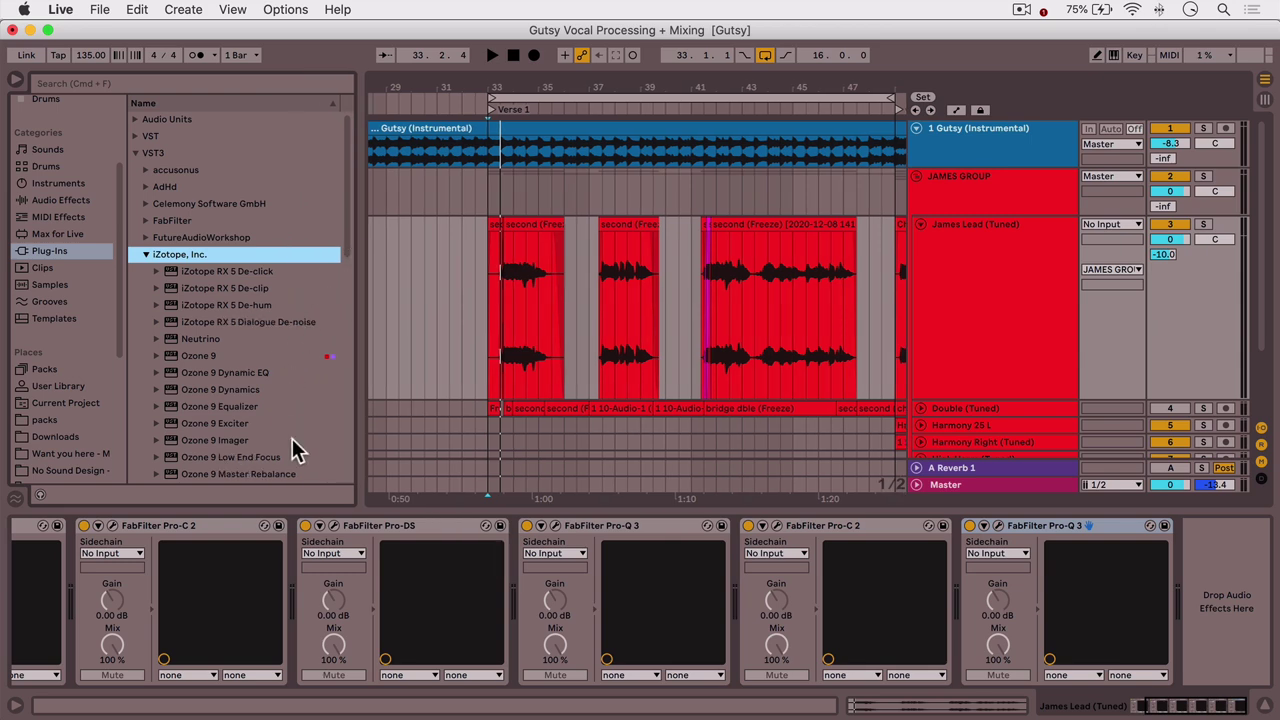
pyautogui.moveTo(241, 428); pyautogui.dragTo(215, 425)
pyautogui.doubleClick(215, 424)
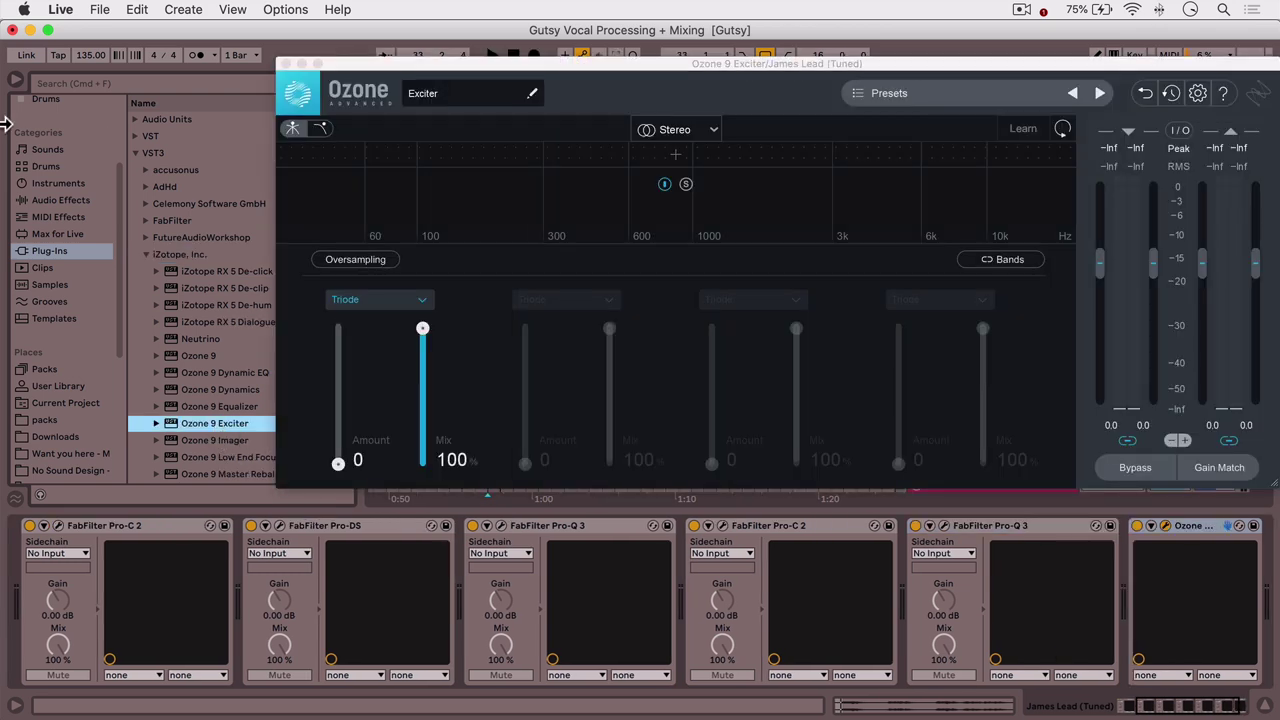
pyautogui.click(15, 82)
pyautogui.moveTo(416, 66); pyautogui.dragTo(422, 62)
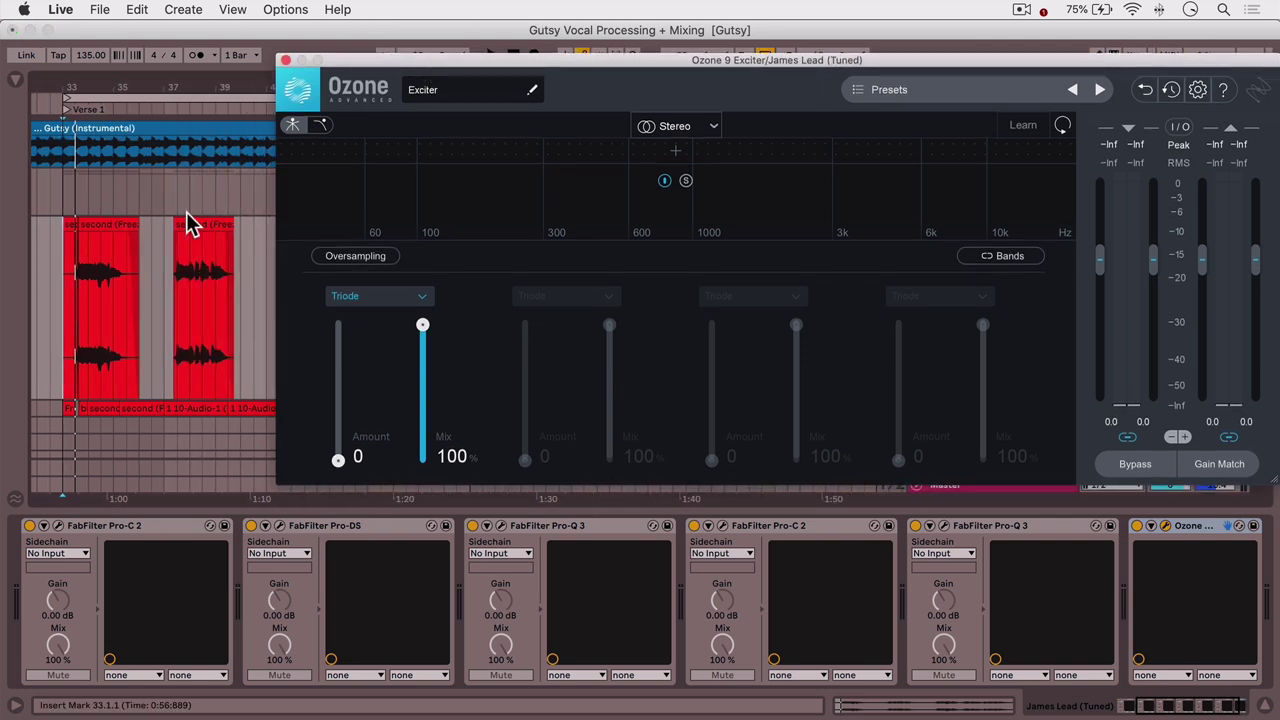
# Set the exciter's first band to the Tape saturation mode
pyautogui.scroll(-1, 228, 231)
pyautogui.click(380, 297)
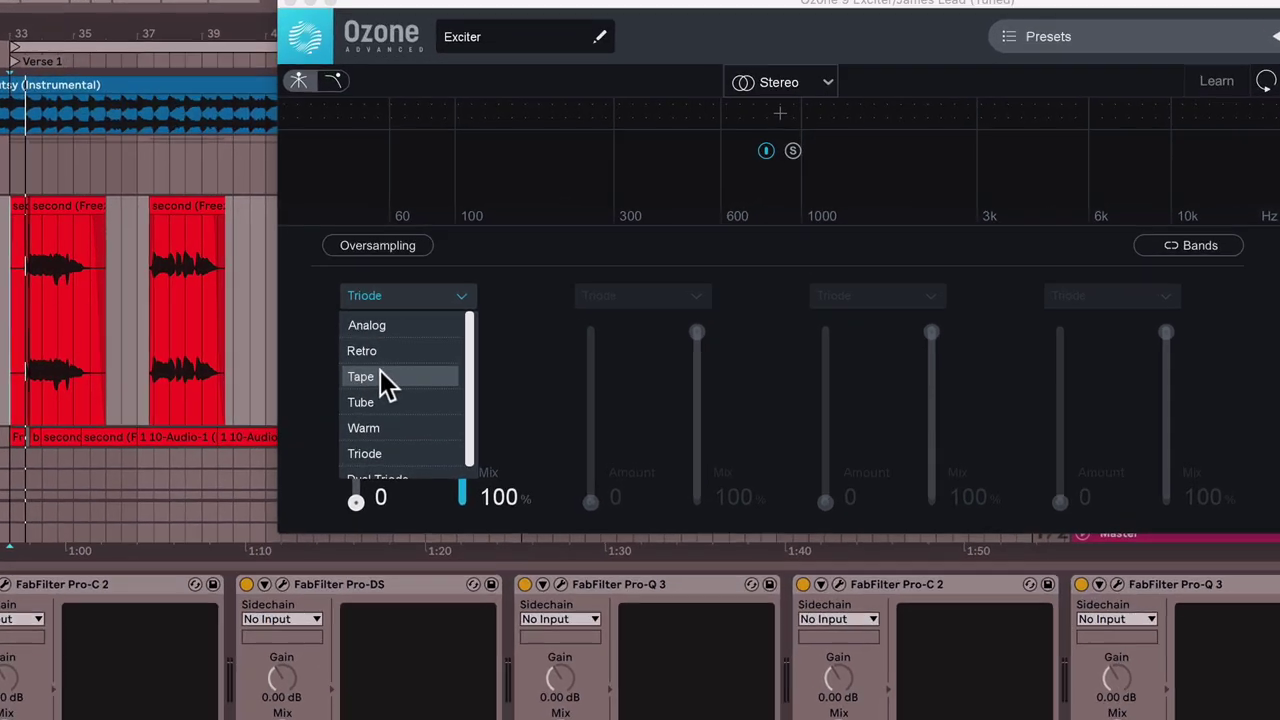
pyautogui.click(380, 376)
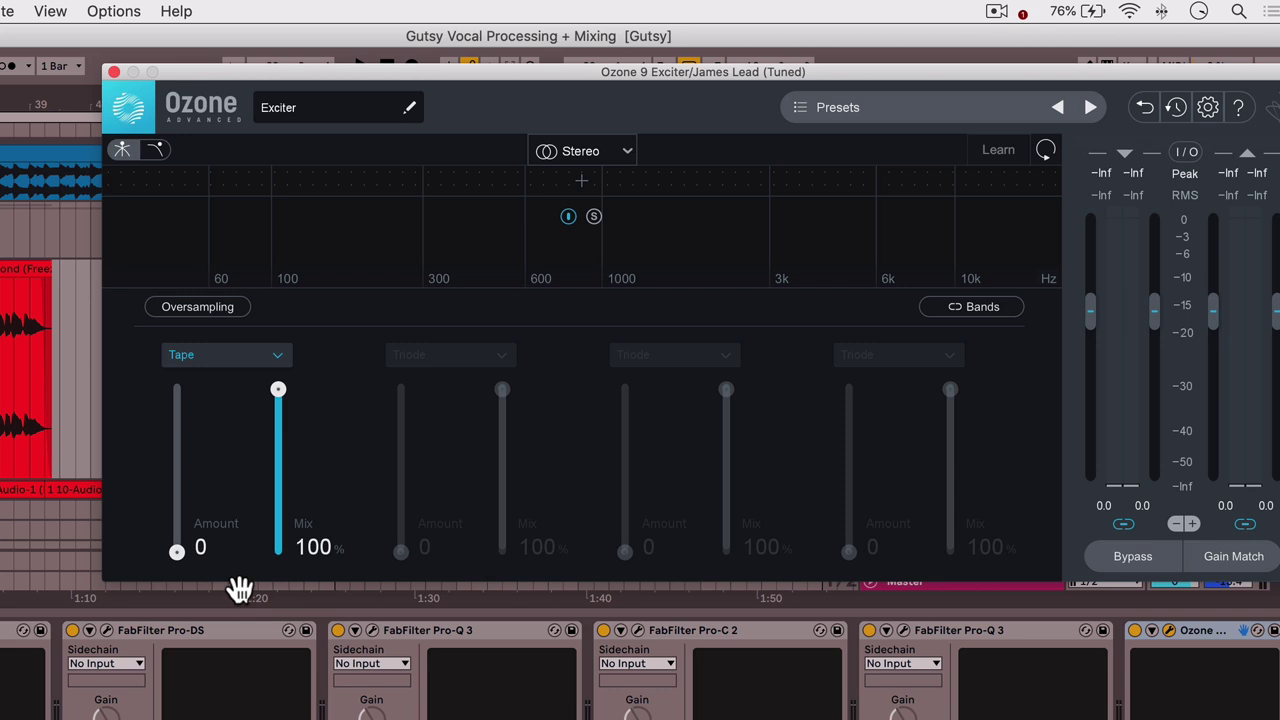
# While the vocal plays, raise the Tape amount to 4.6 and compare with the exciter bypassed
pyautogui.press('space')
pyautogui.moveTo(176, 551); pyautogui.dragTo(177, 504)
pyautogui.click(1140, 560)
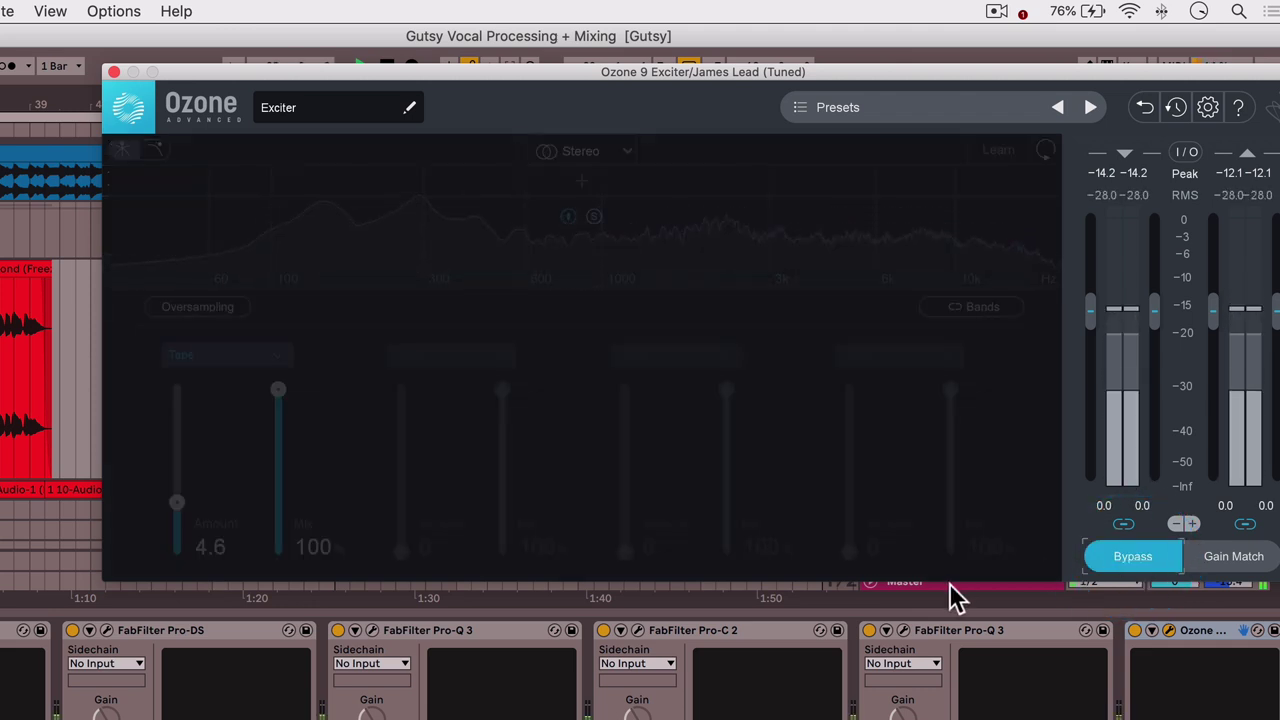
pyautogui.click(1134, 566)
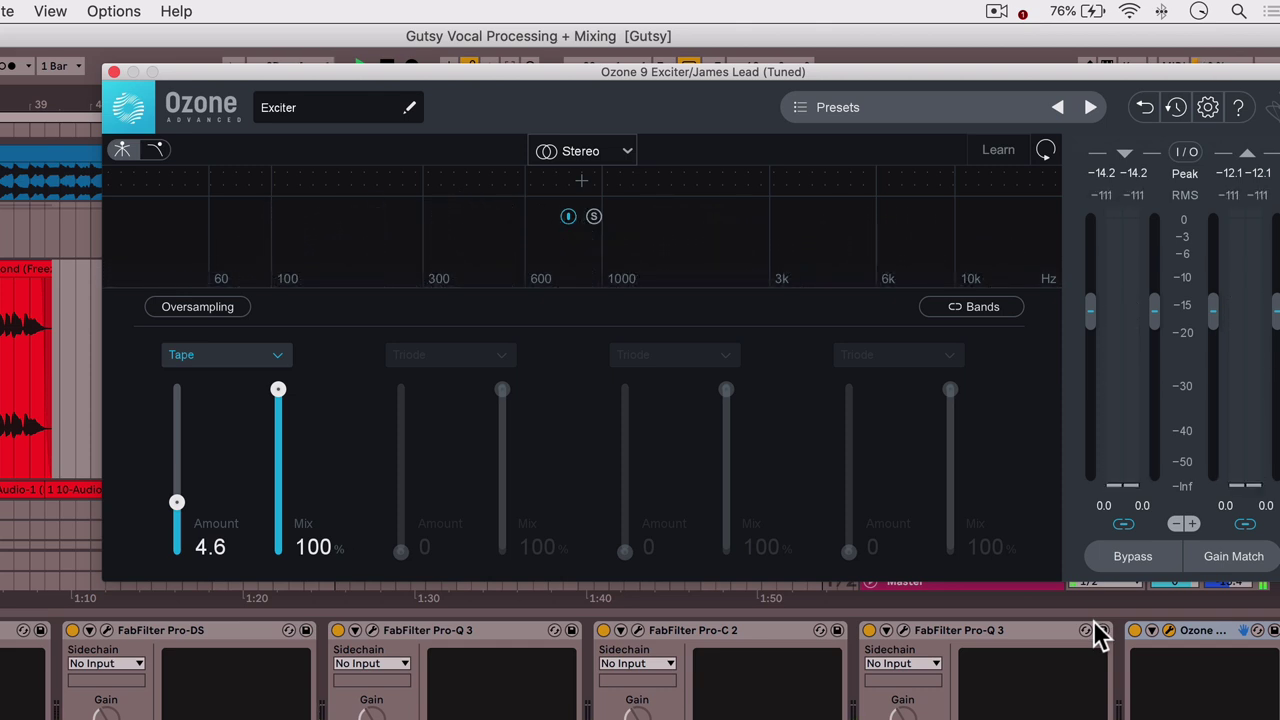
# Move the exciter window clear of the instrumental track's mixer controls and set that track's volume to -4.0 dB
pyautogui.moveTo(1028, 75); pyautogui.dragTo(932, 201)
pyautogui.moveTo(1173, 167)
pyautogui.mouseDown()
pyautogui.moveTo(1179, 155)
pyautogui.moveTo(1174, 168)
pyautogui.mouseUp()
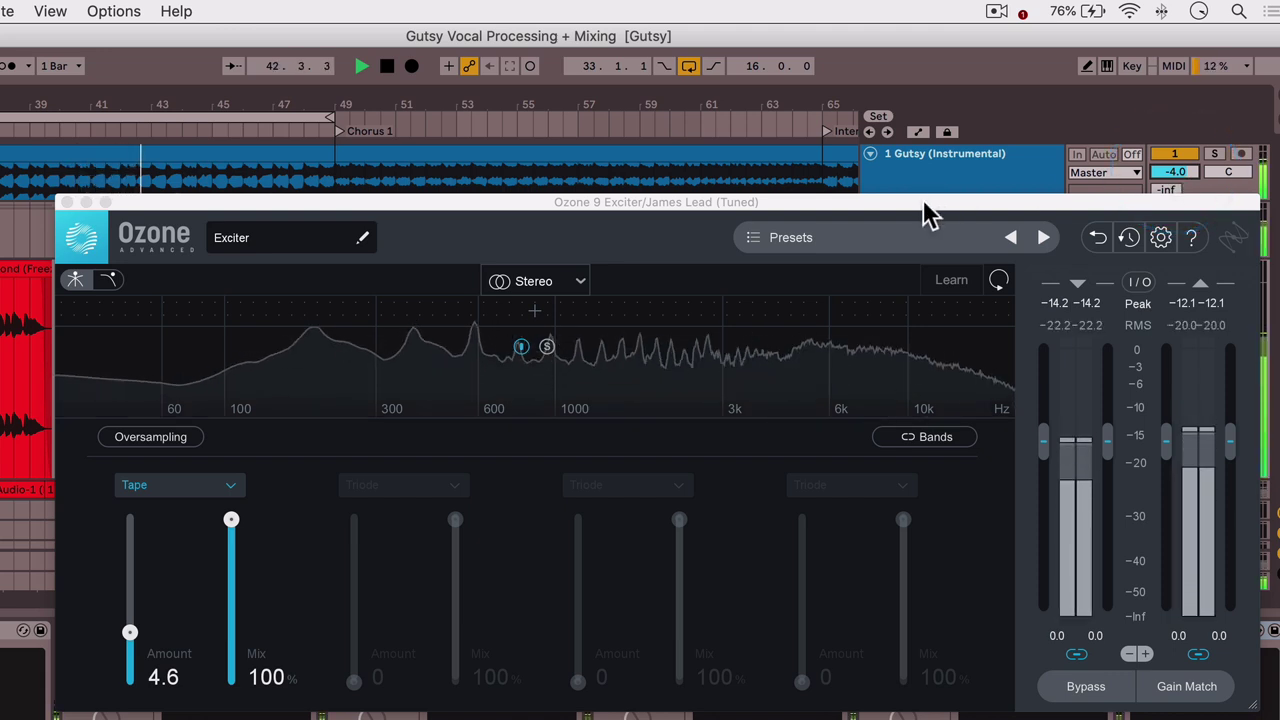
pyautogui.moveTo(924, 204)
pyautogui.mouseDown()
pyautogui.moveTo(924, 175)
pyautogui.moveTo(927, 208)
pyautogui.mouseUp()
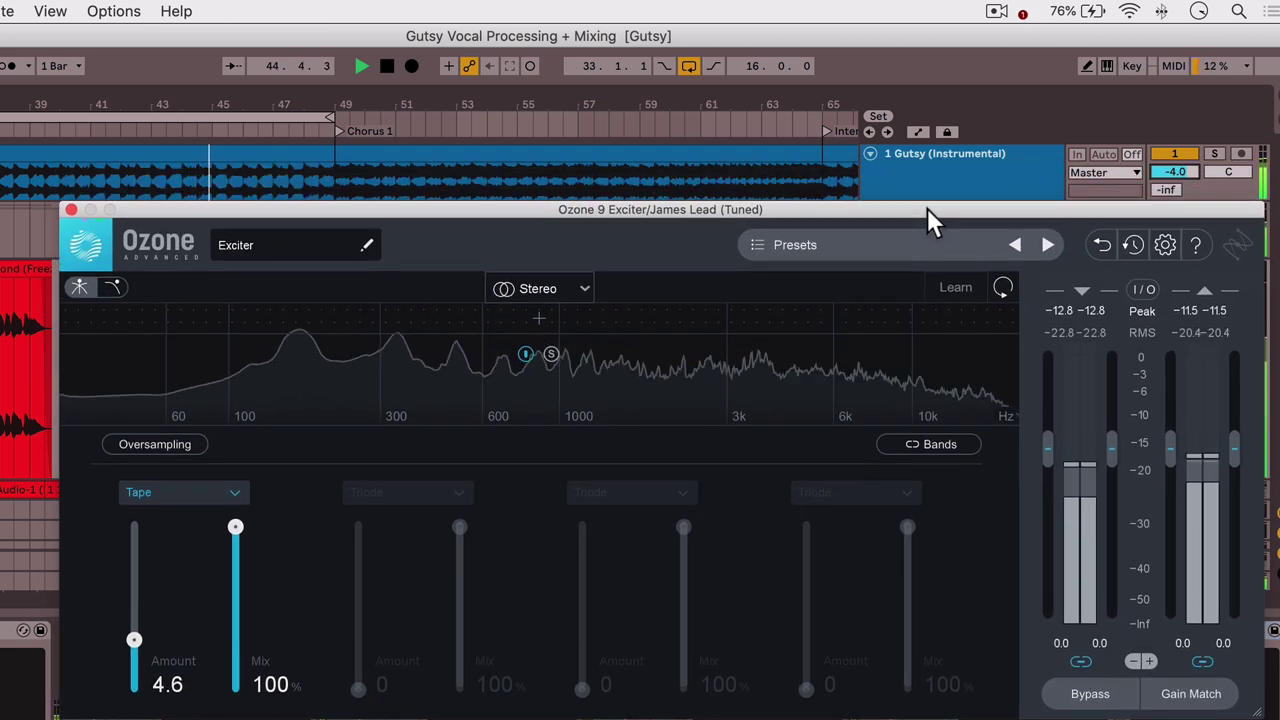
# Stop playback with the instrumental's volume at -8.0 dB, reduce the exciter's Tape amount to 4.0 and close the exciter
pyautogui.press('space')
pyautogui.click(354, 51)
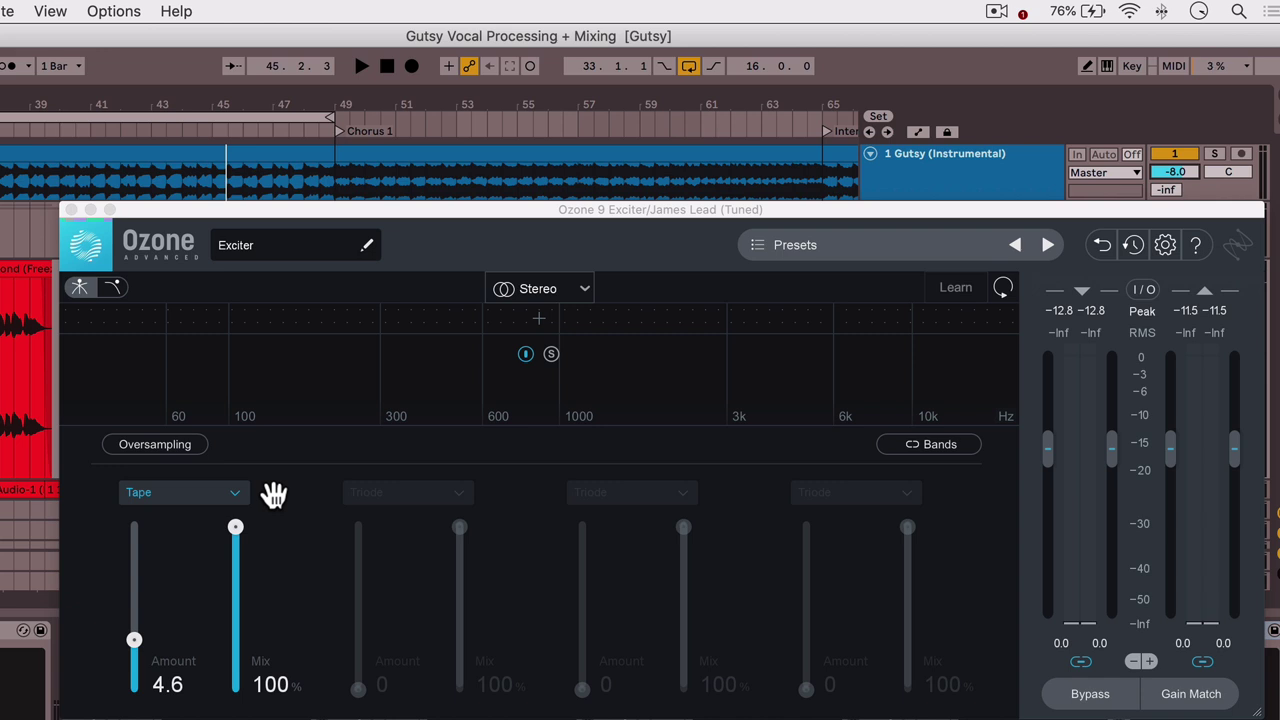
pyautogui.moveTo(135, 646); pyautogui.dragTo(132, 650)
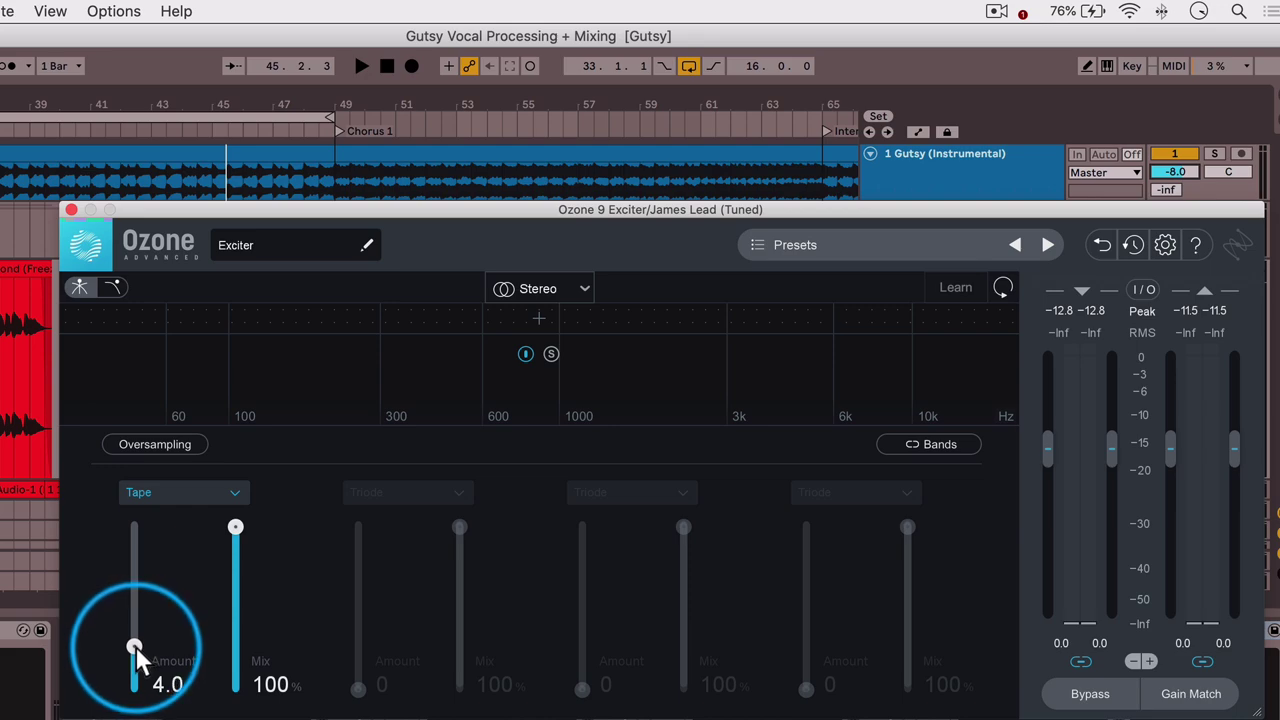
pyautogui.click(71, 210)
# Add iZotope's Ozone 9 Vintage EQ after the exciter on the lead vocal, and hide the plug-in browser
pyautogui.click(12, 80)
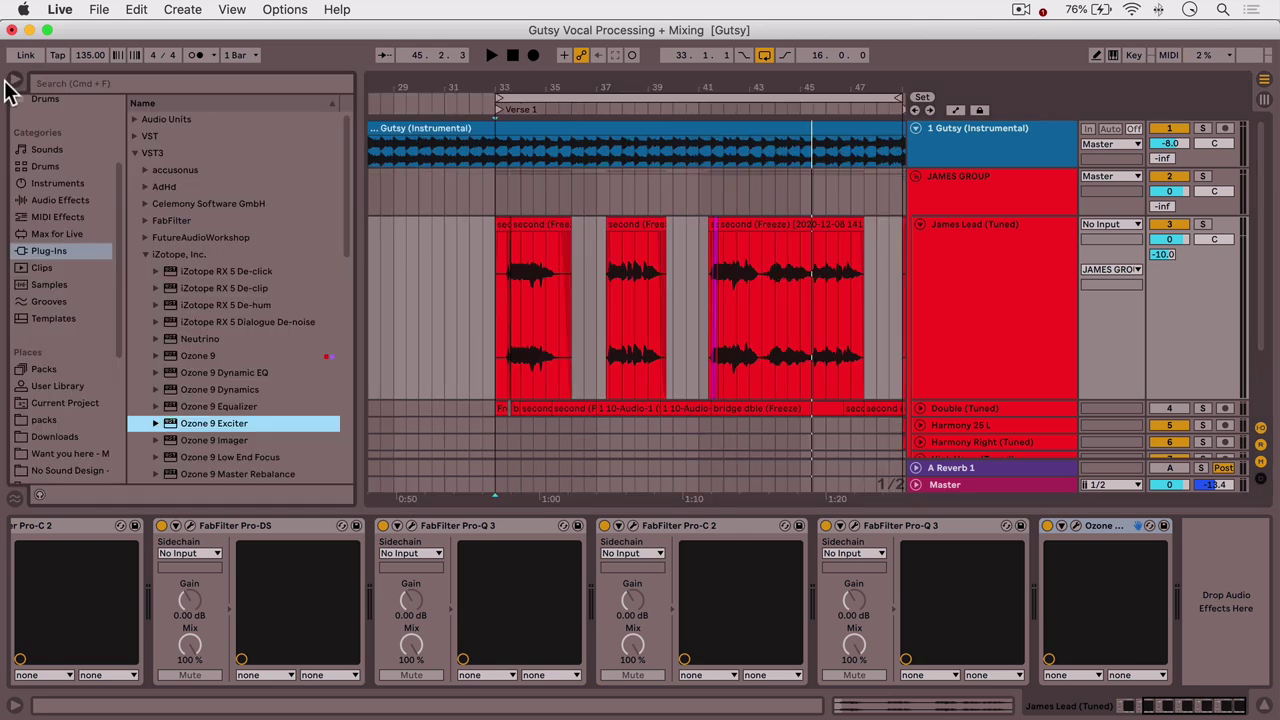
pyautogui.scroll(-3, 294, 378)
pyautogui.scroll(-1, 299, 379)
pyautogui.click(231, 456)
pyautogui.doubleClick(232, 458)
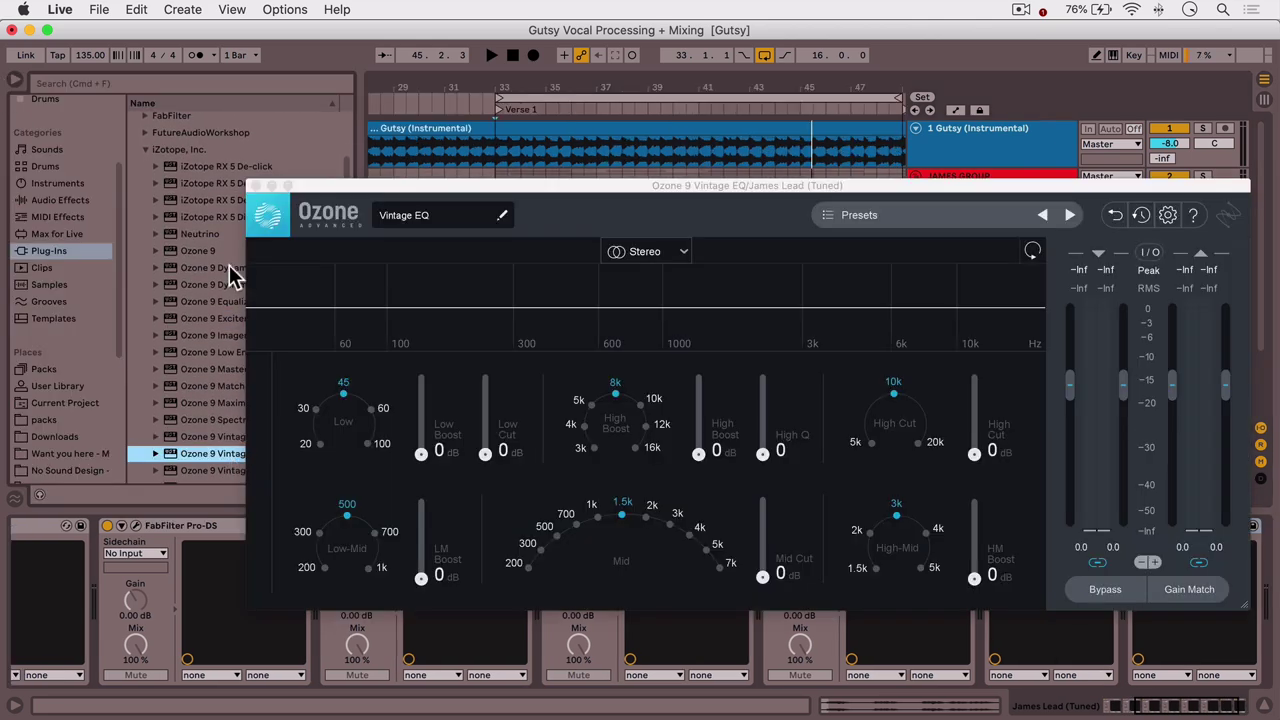
pyautogui.click(16, 80)
pyautogui.moveTo(531, 189); pyautogui.dragTo(547, 187)
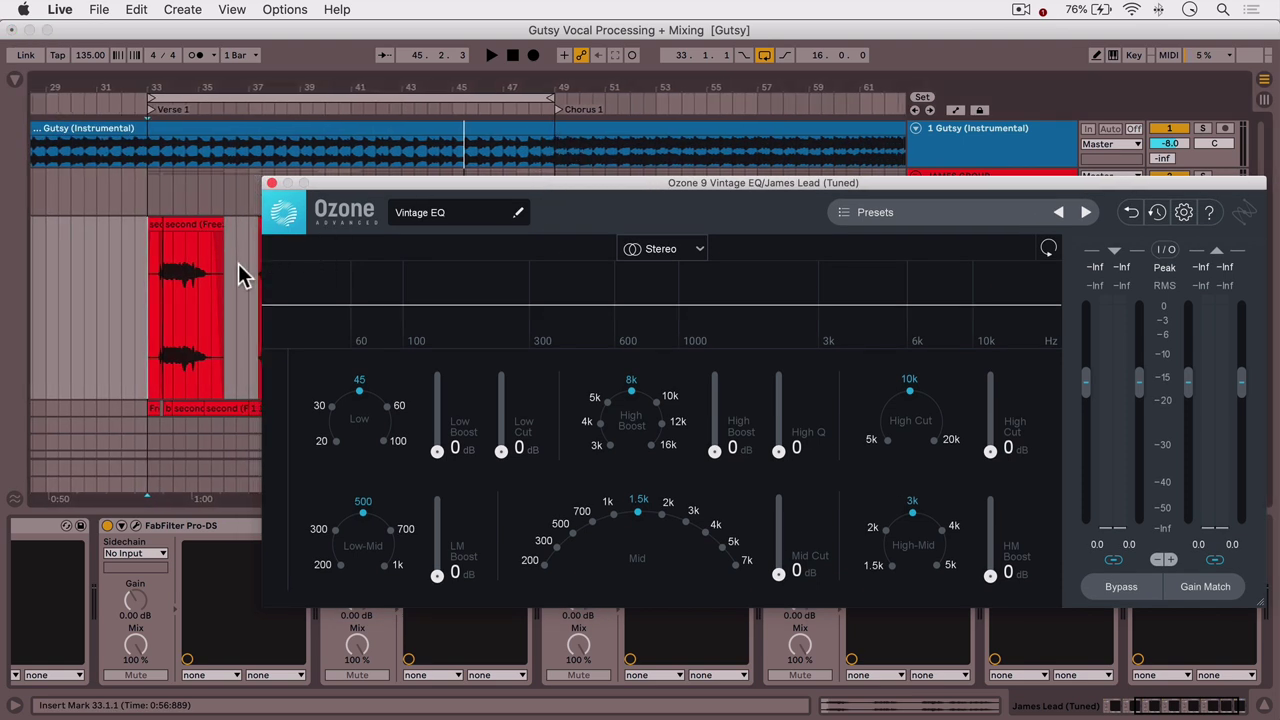
# While the vocal plays, set the Vintage EQ's low frequency to 20 and Low Cut to 10 dB, and compare with the EQ bypassed
pyautogui.hscroll(3, 228, 278)
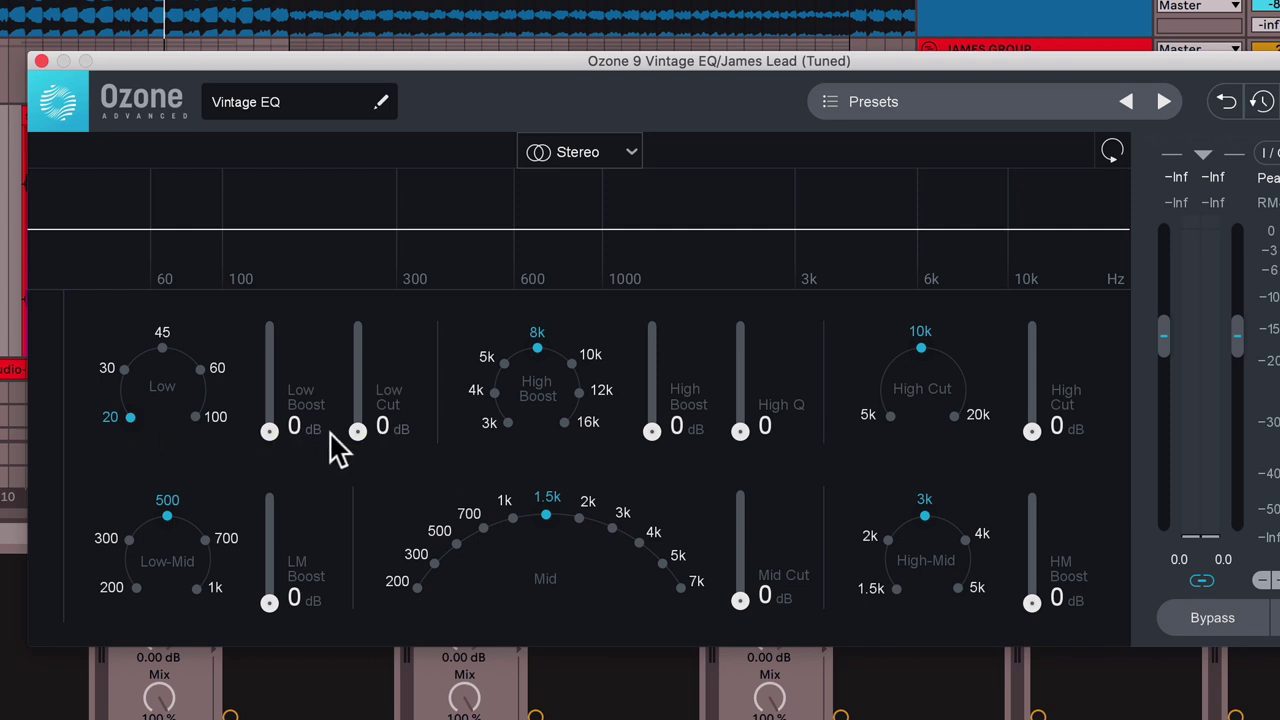
pyautogui.press('space')
pyautogui.moveTo(357, 438); pyautogui.dragTo(359, 308)
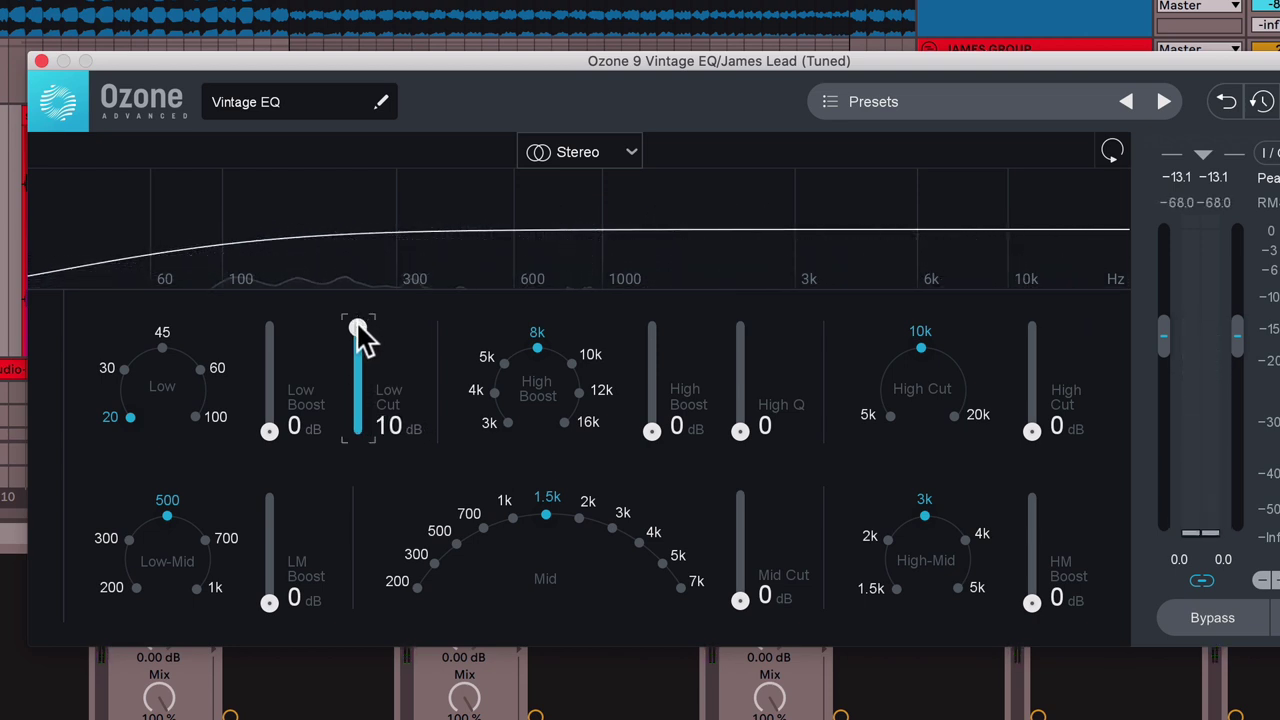
pyautogui.moveTo(356, 325)
pyautogui.mouseDown()
pyautogui.moveTo(355, 367)
pyautogui.moveTo(357, 322)
pyautogui.mouseUp()
pyautogui.click(1203, 622)
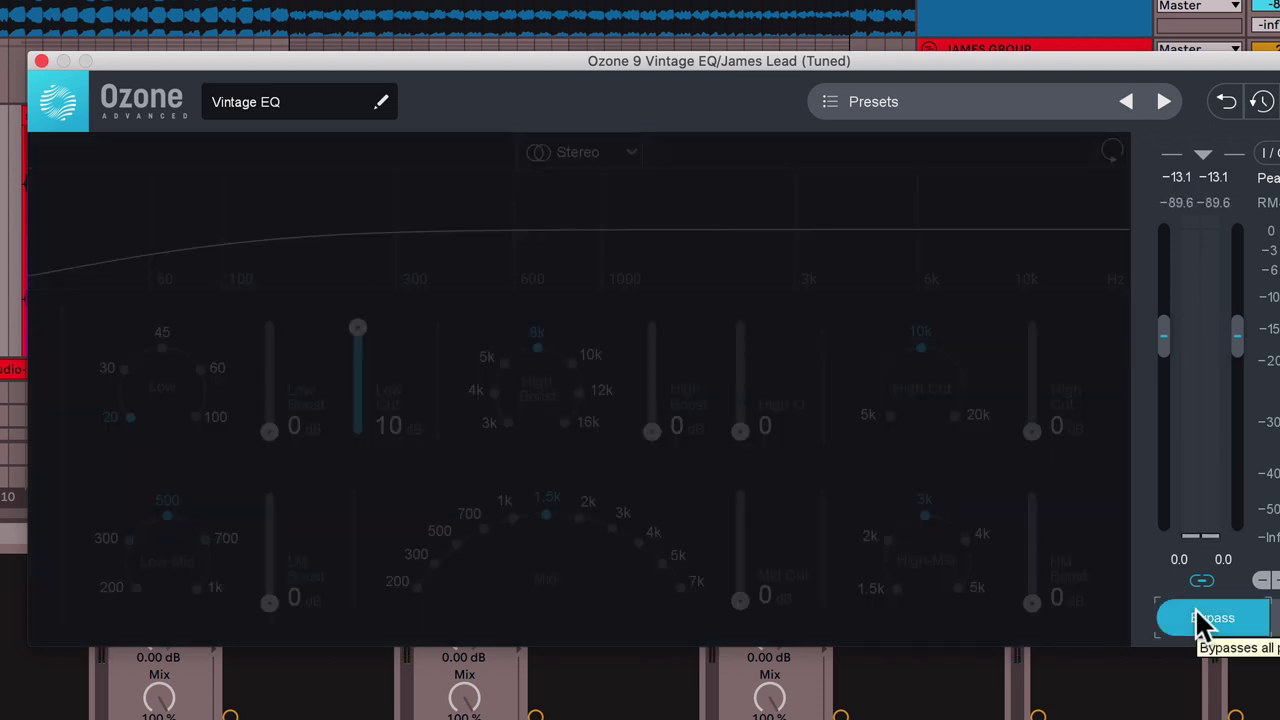
pyautogui.click(1196, 612)
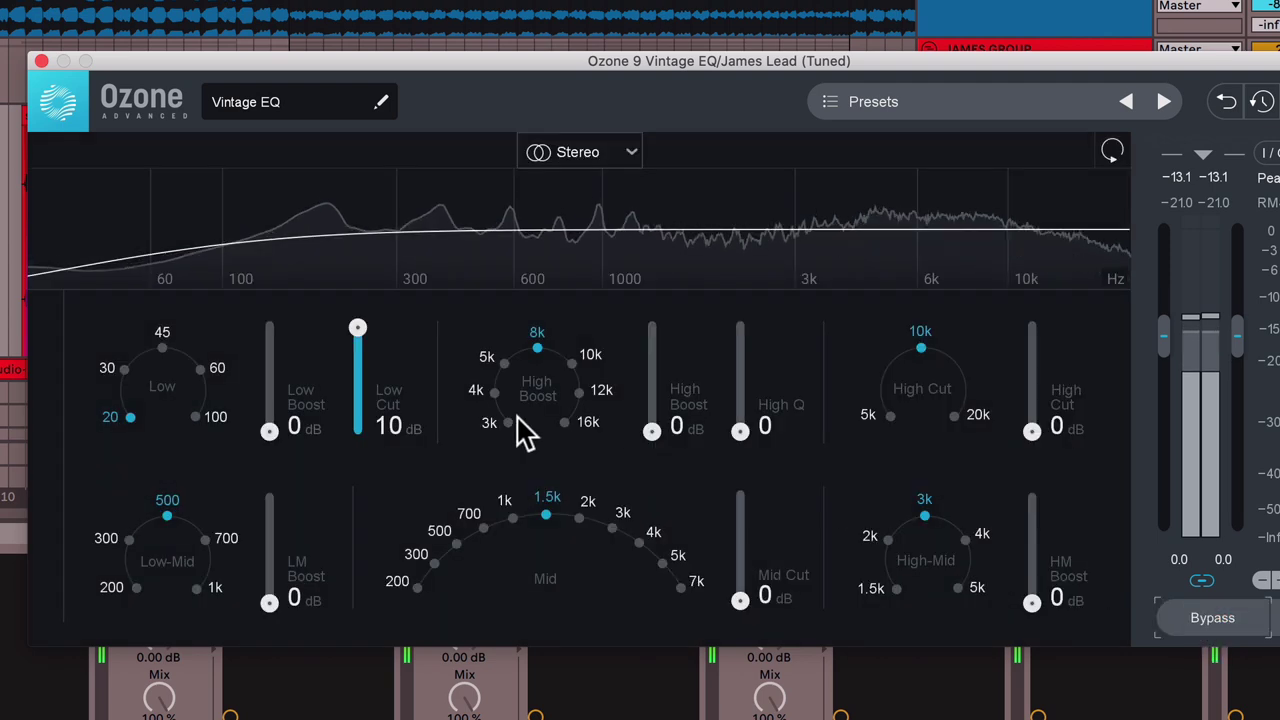
# Reduce the Low Cut amount to 8.8 dB and enlarge the Vintage EQ window for a taller frequency graph
pyautogui.moveTo(357, 330); pyautogui.dragTo(355, 368)
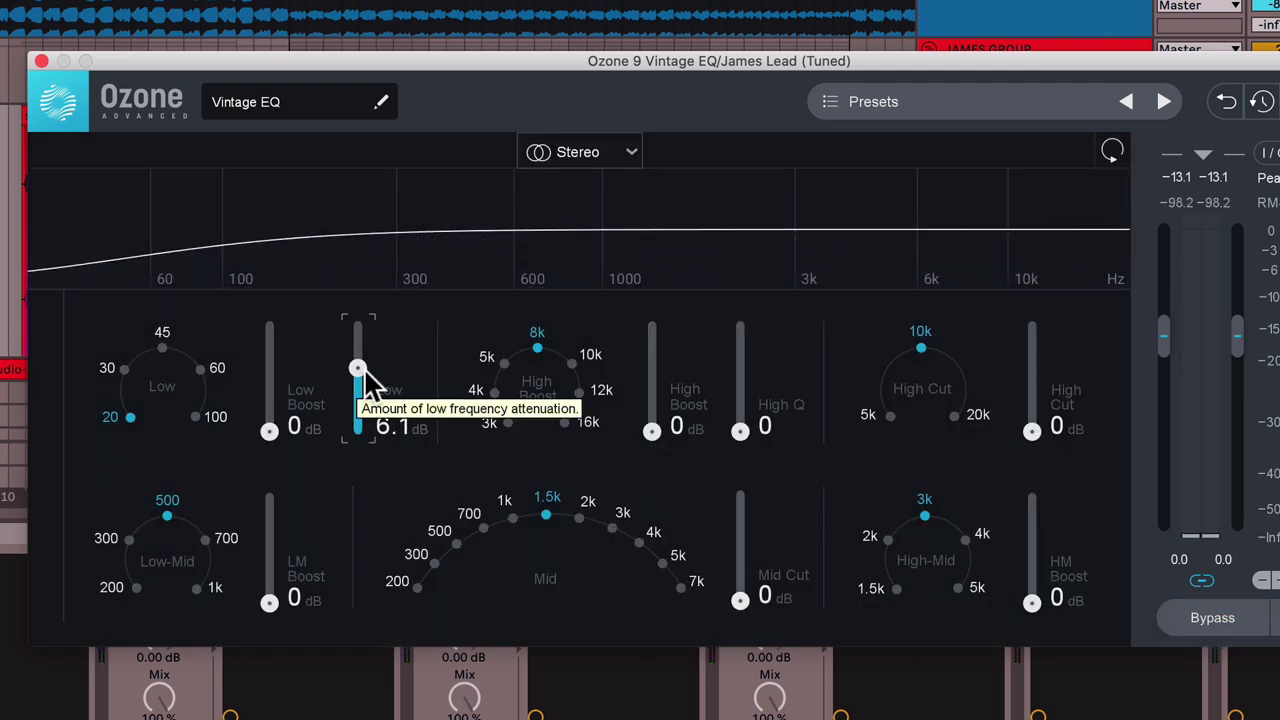
pyautogui.moveTo(357, 370); pyautogui.dragTo(359, 336)
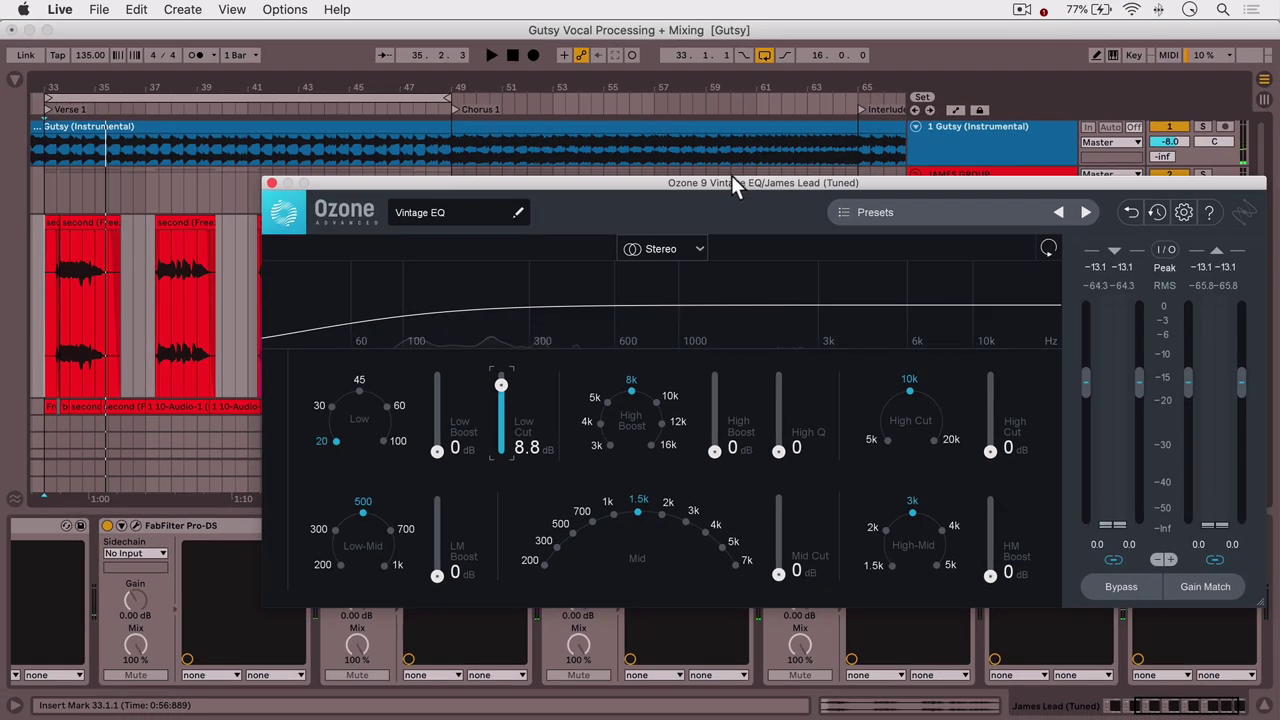
pyautogui.moveTo(735, 185); pyautogui.dragTo(707, 46)
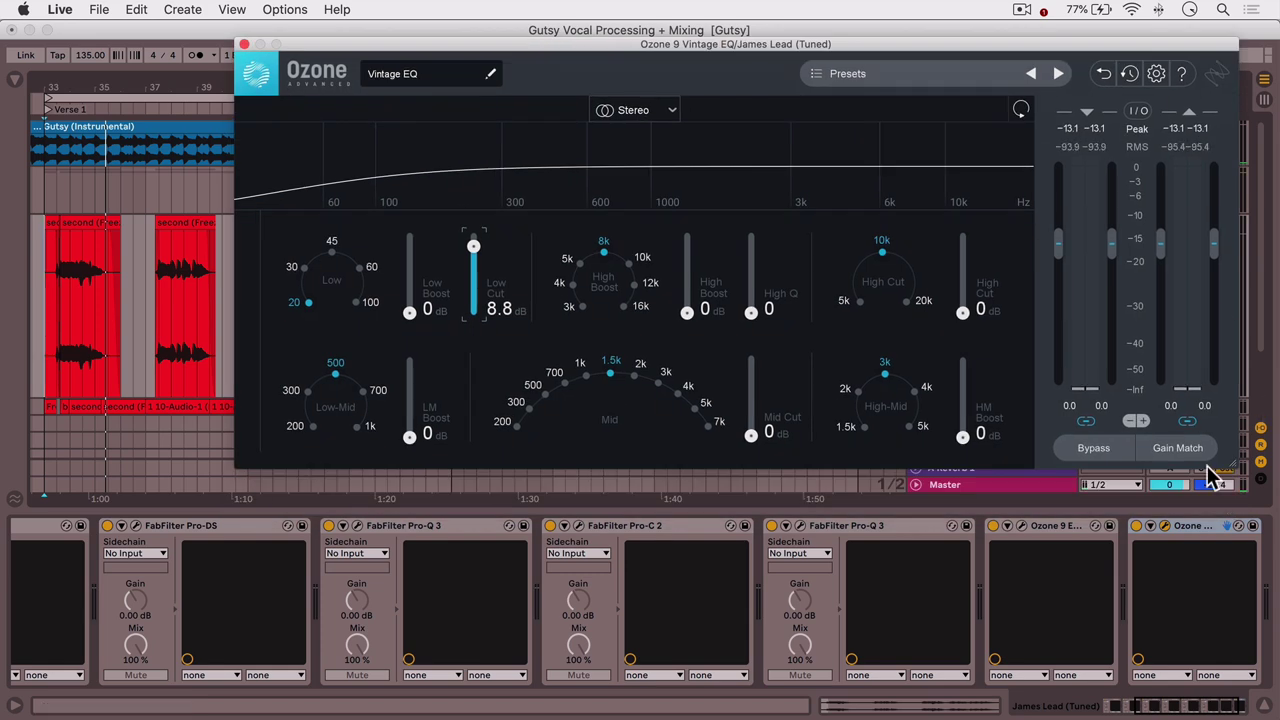
pyautogui.moveTo(1232, 470); pyautogui.dragTo(1250, 695)
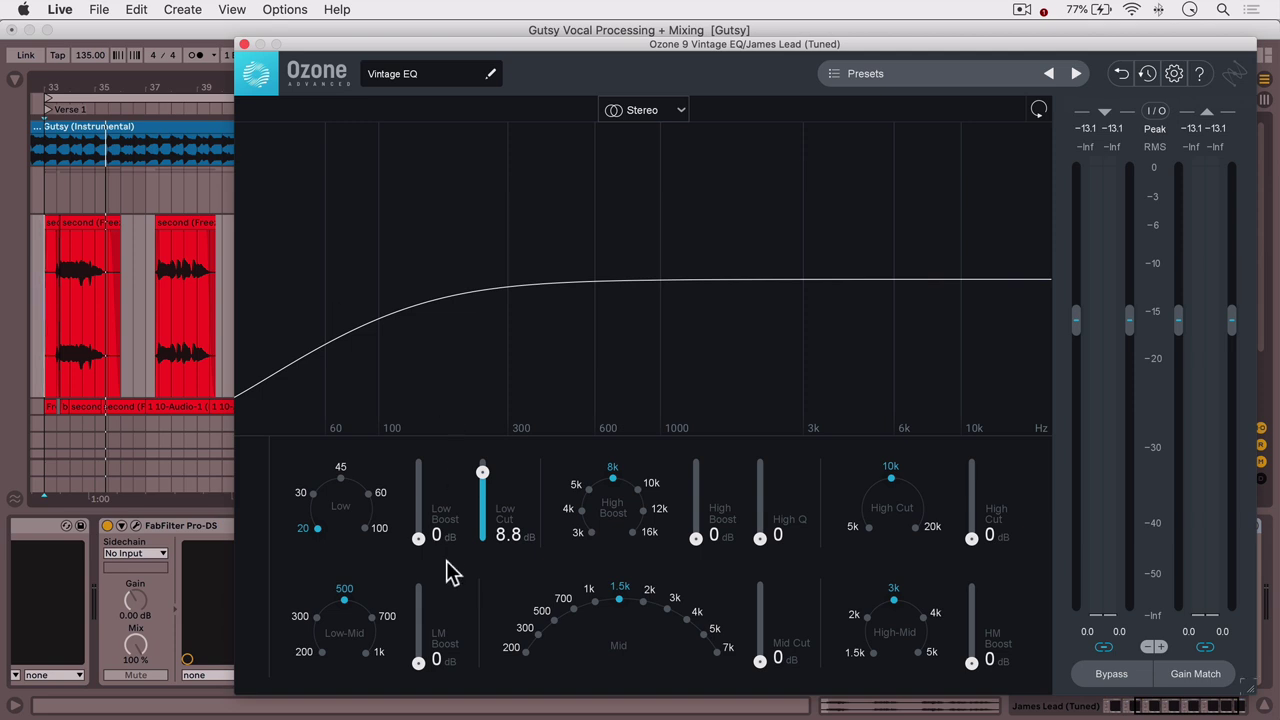
# Fine-tune the Vintage EQ's Low Cut to 7.4 dB while listening to the verse
pyautogui.press('space')
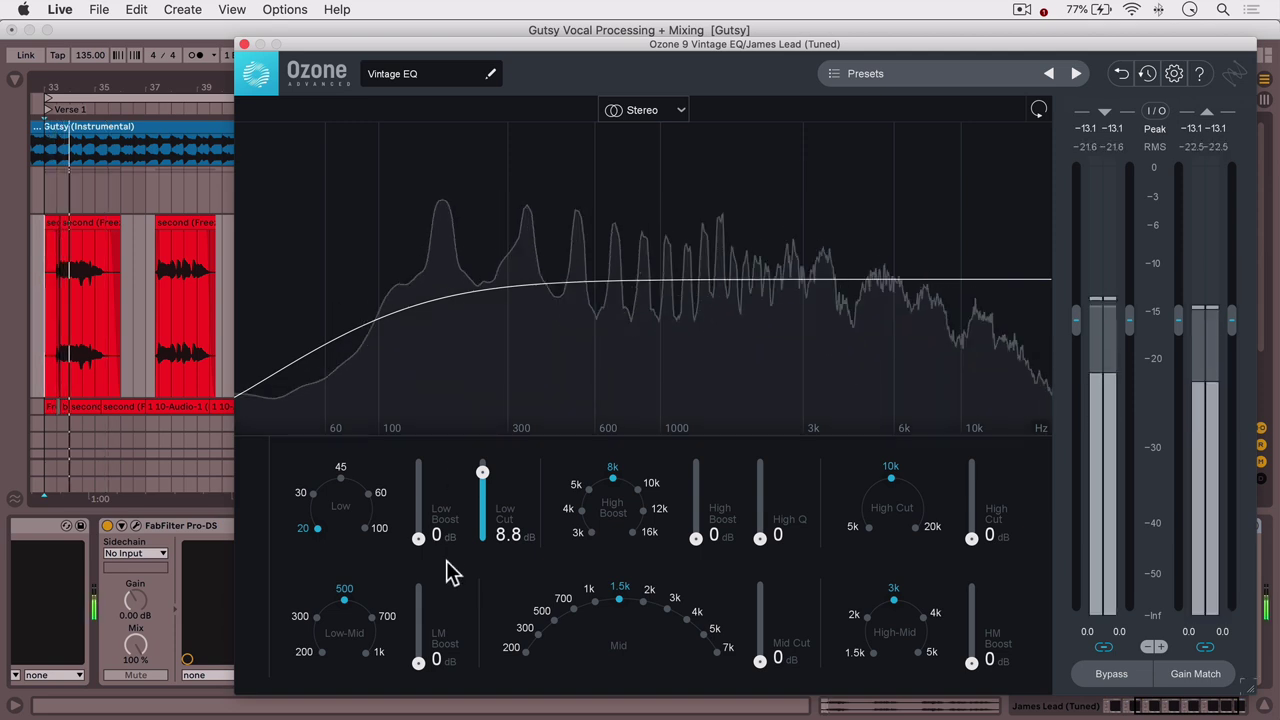
pyautogui.scroll(3, 483, 478)
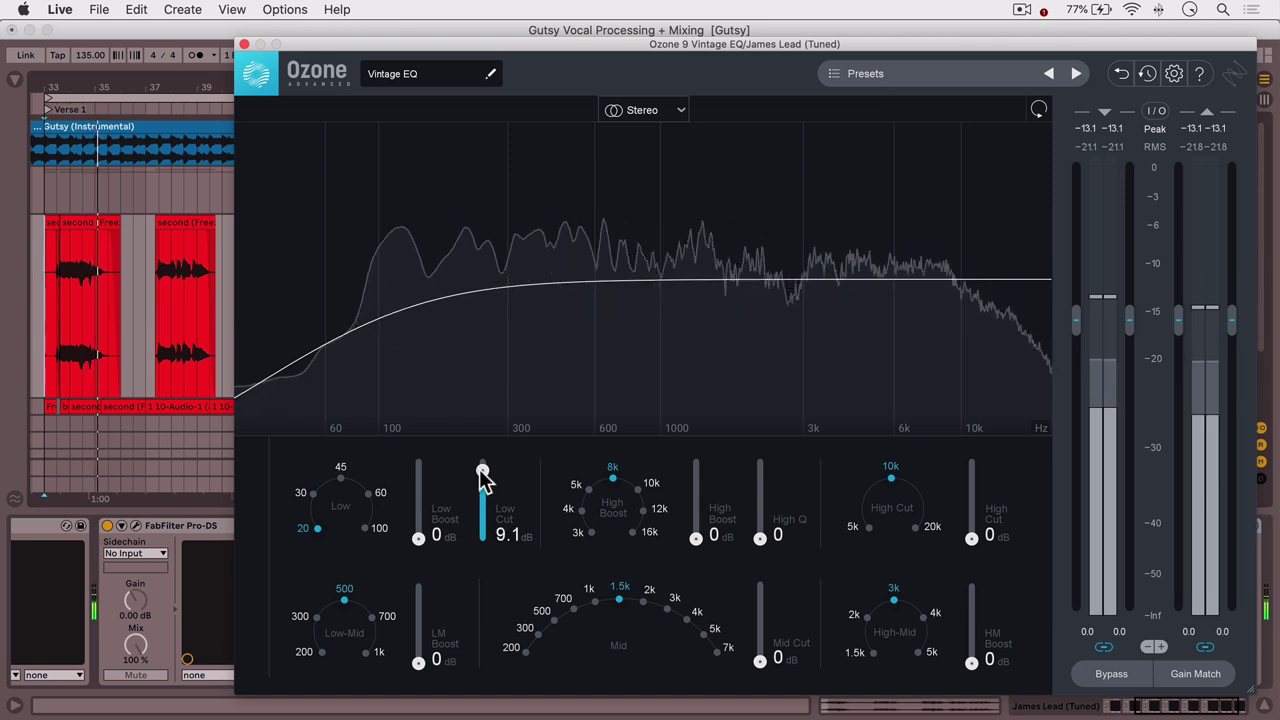
pyautogui.moveTo(483, 471); pyautogui.dragTo(483, 484)
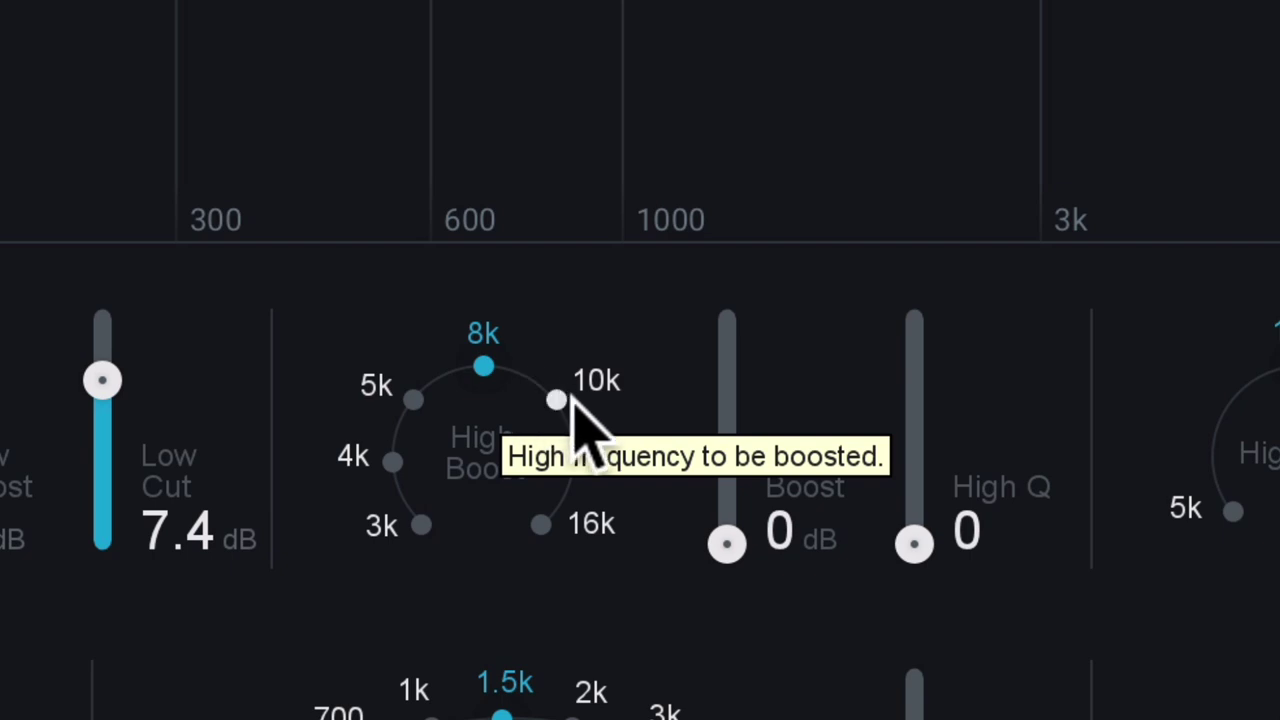
# Try 10k and 12k as the High Boost frequency, return it to 8k and raise High Boost to 6.0 dB during playback
pyautogui.click(562, 412)
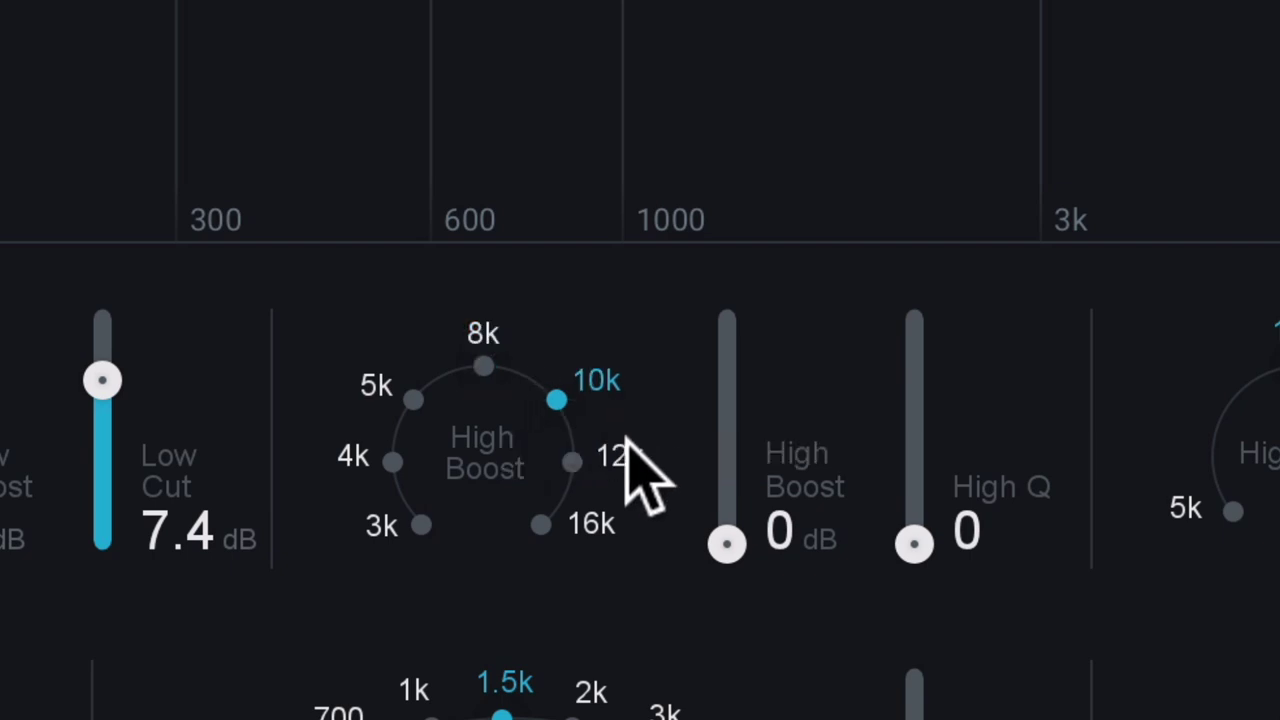
pyautogui.click(574, 462)
pyautogui.click(484, 366)
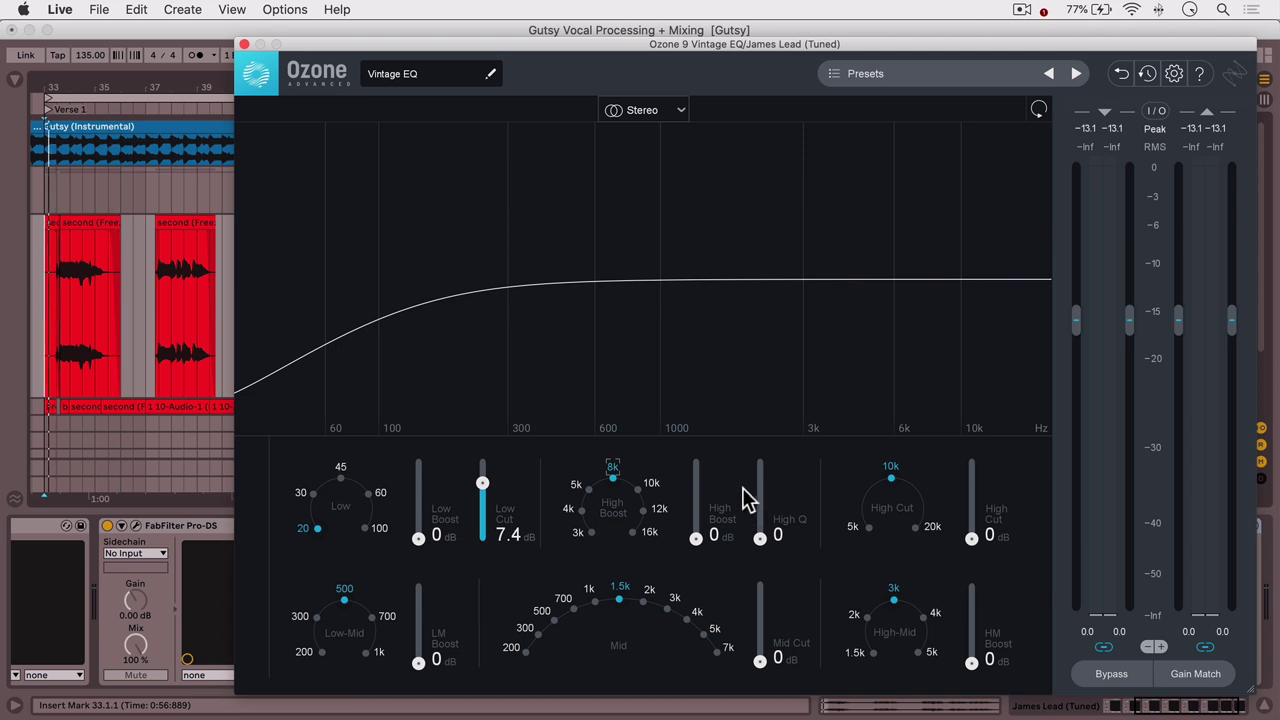
pyautogui.press('space')
pyautogui.moveTo(695, 535); pyautogui.dragTo(700, 493)
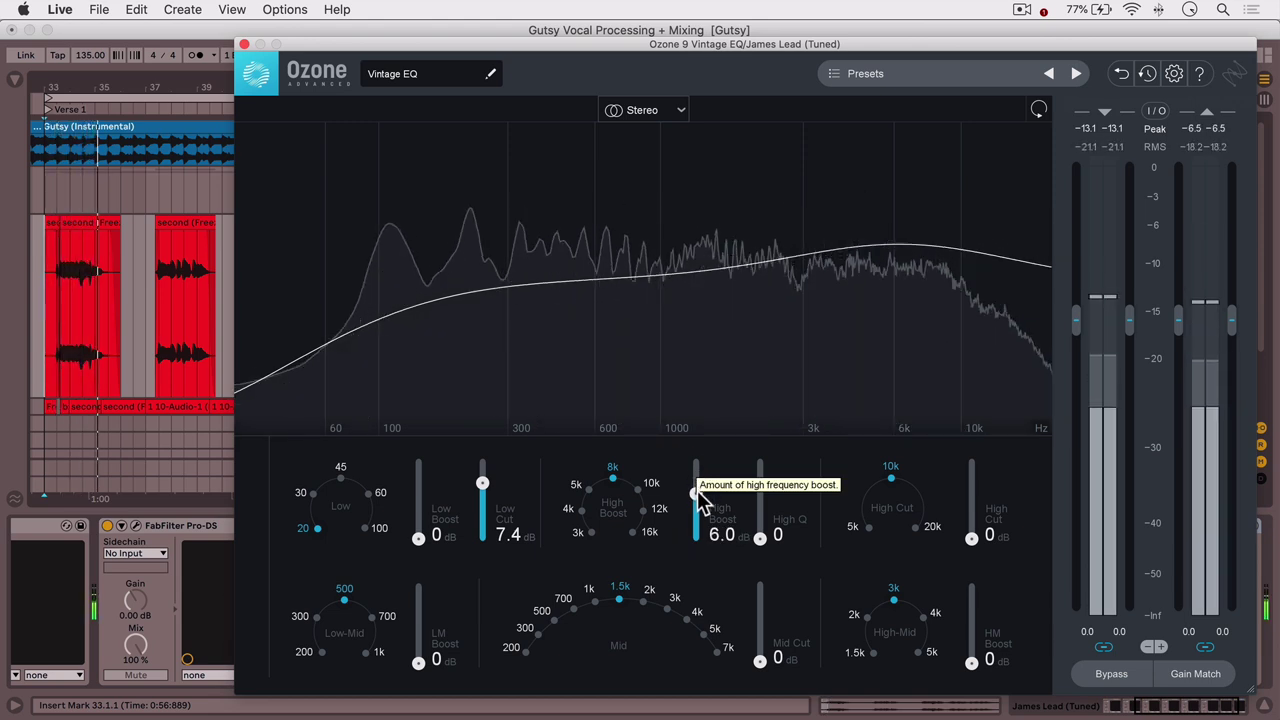
# Move the Vintage EQ window clear of the instrumental track's mixer controls, raise that track's volume to -5.9 dB, and move the window back
pyautogui.moveTo(1131, 44); pyautogui.dragTo(1031, 27)
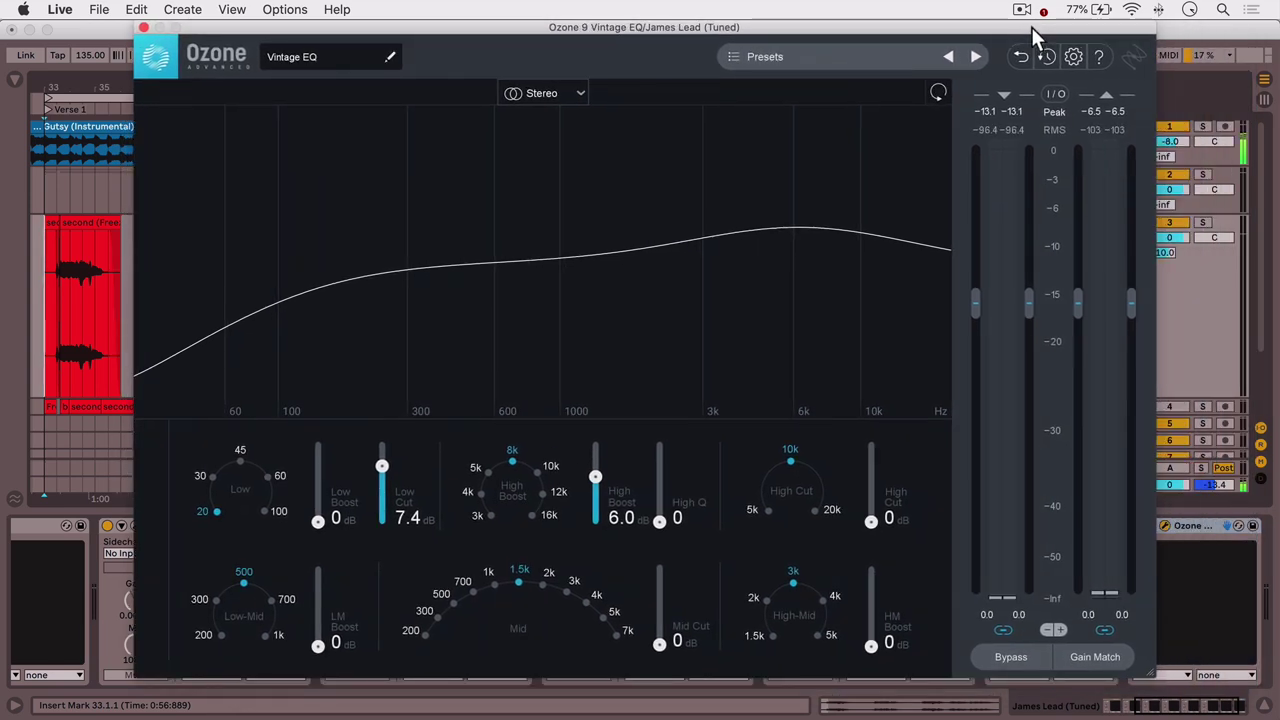
pyautogui.click(1170, 141)
pyautogui.moveTo(1170, 141); pyautogui.dragTo(1170, 126)
pyautogui.moveTo(1020, 27); pyautogui.dragTo(1130, 27)
# Switch the High Boost frequency to 10k and reduce its amount to 4.9 dB while the vocal plays
pyautogui.moveTo(708, 470); pyautogui.dragTo(705, 479)
pyautogui.click(651, 478)
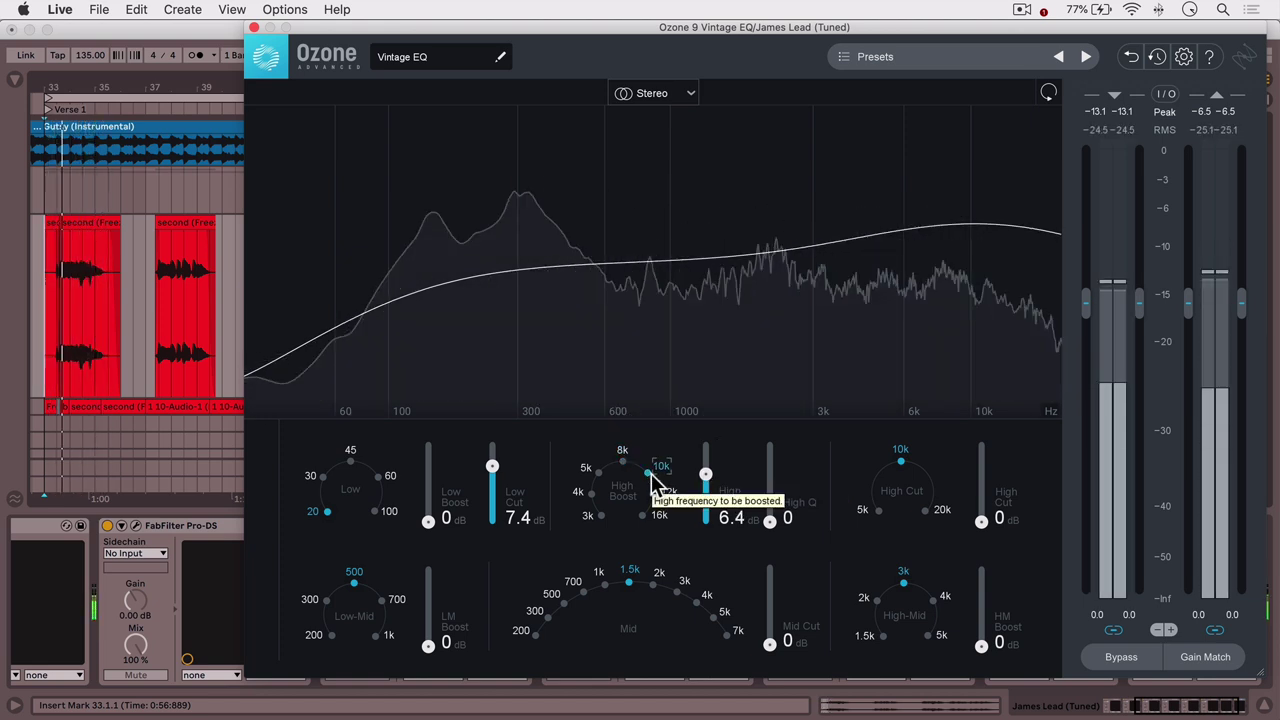
pyautogui.moveTo(707, 476); pyautogui.dragTo(709, 483)
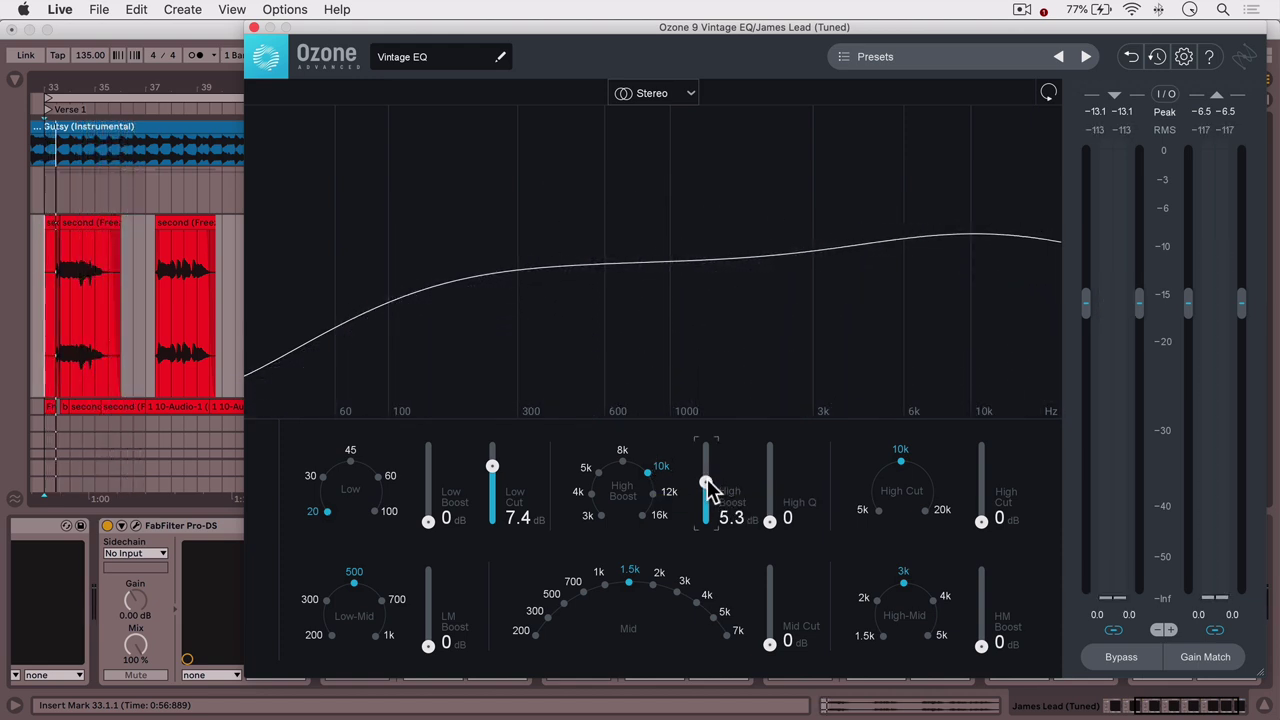
pyautogui.press('space')
pyautogui.scroll(-4, 705, 486)
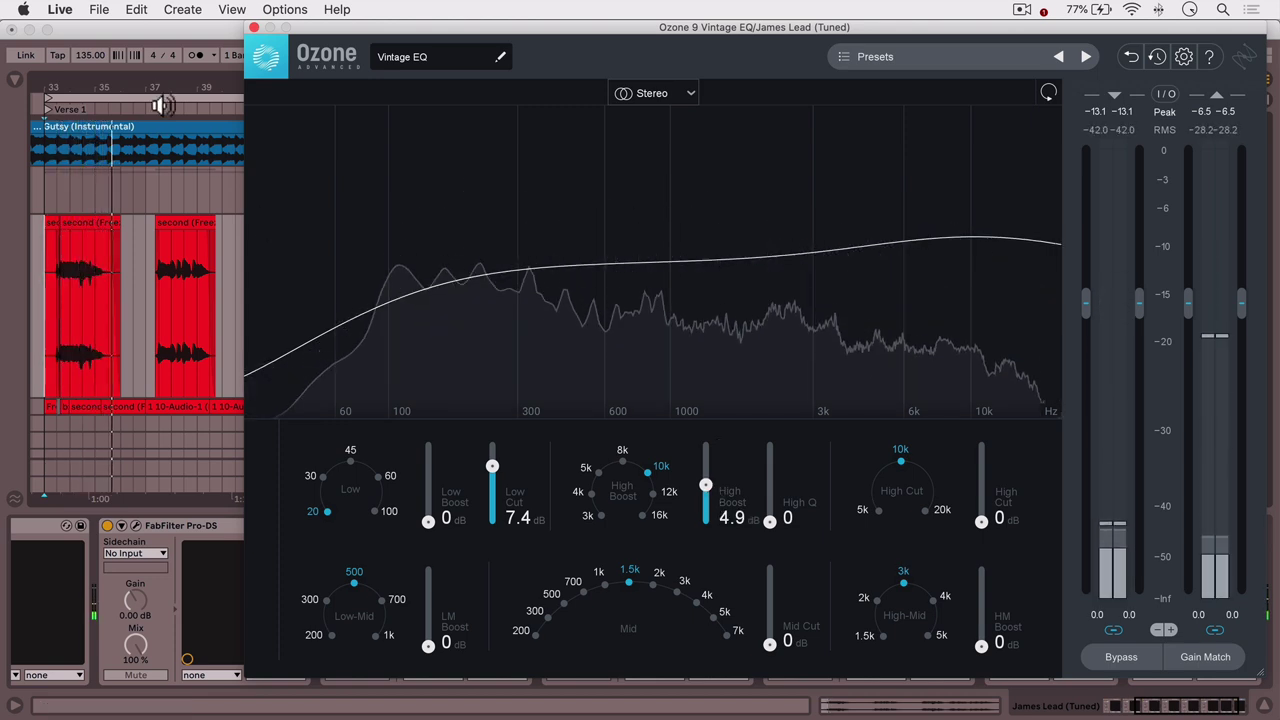
# Set High Boost to 5.1 dB and compare the 8k frequency with 10k, keeping 10k and stopping playback
pyautogui.click(205, 150)
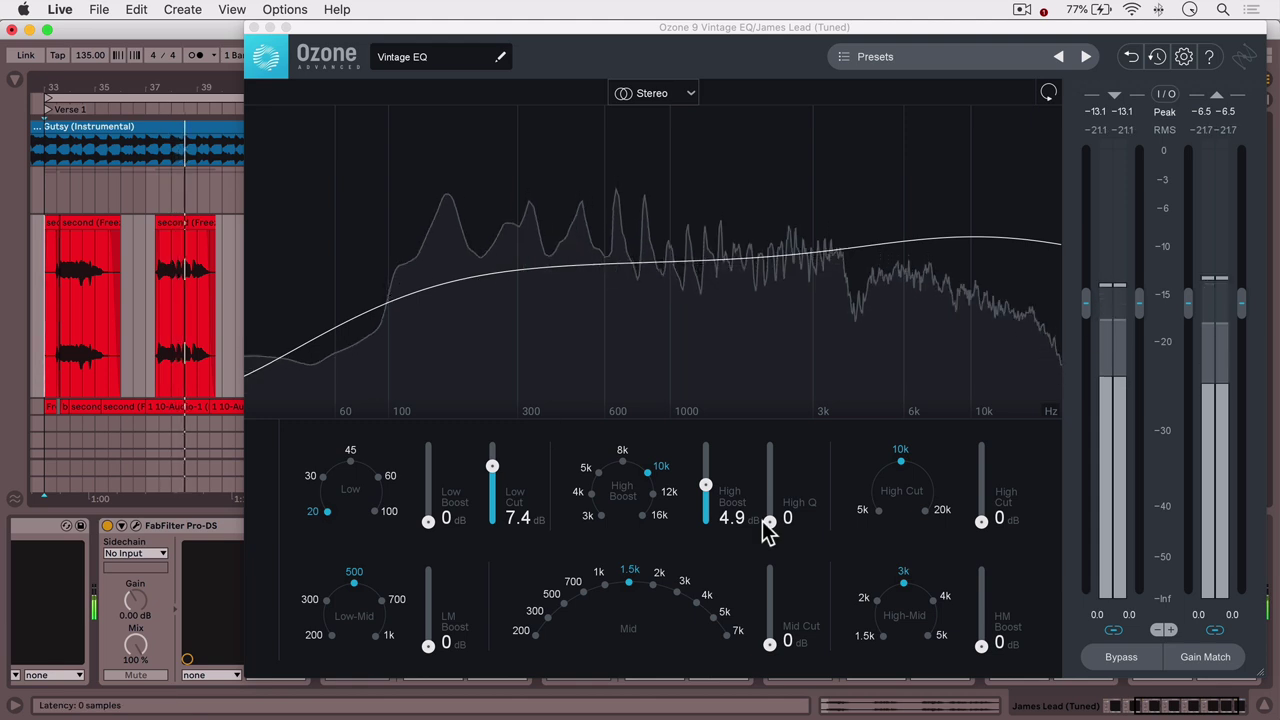
pyautogui.click(708, 488)
pyautogui.moveTo(708, 482); pyautogui.dragTo(708, 479)
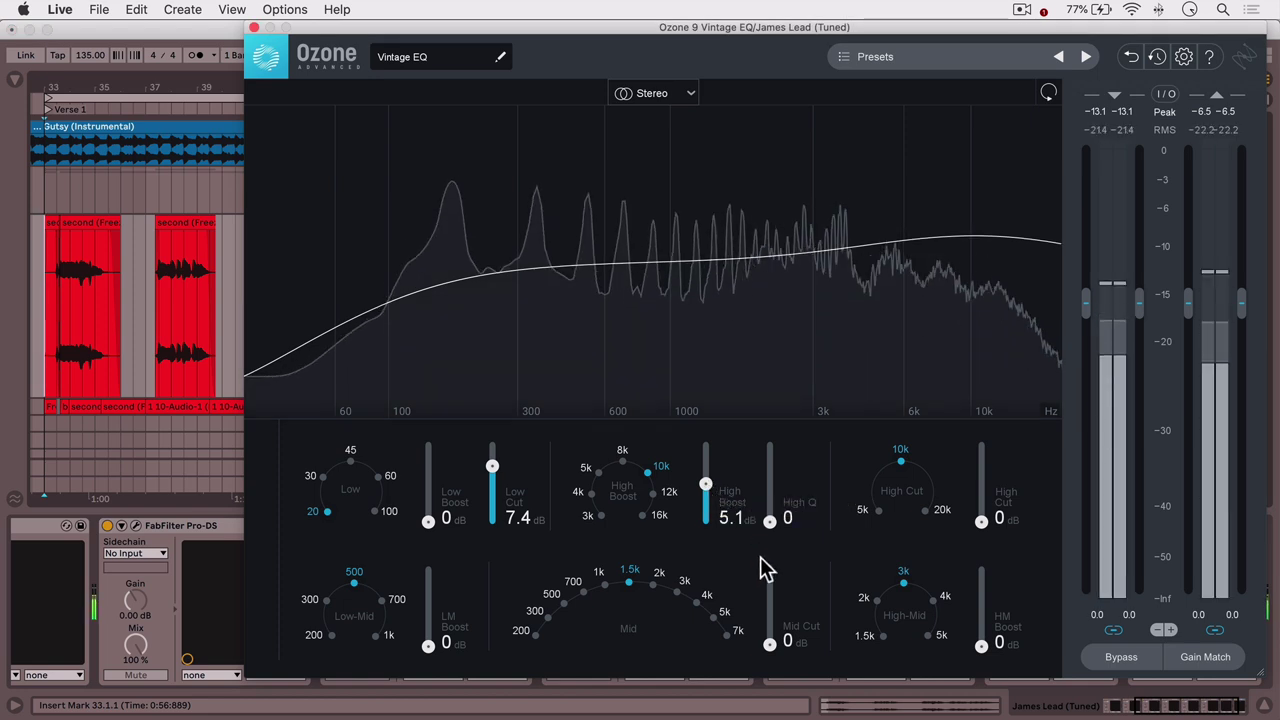
pyautogui.click(622, 466)
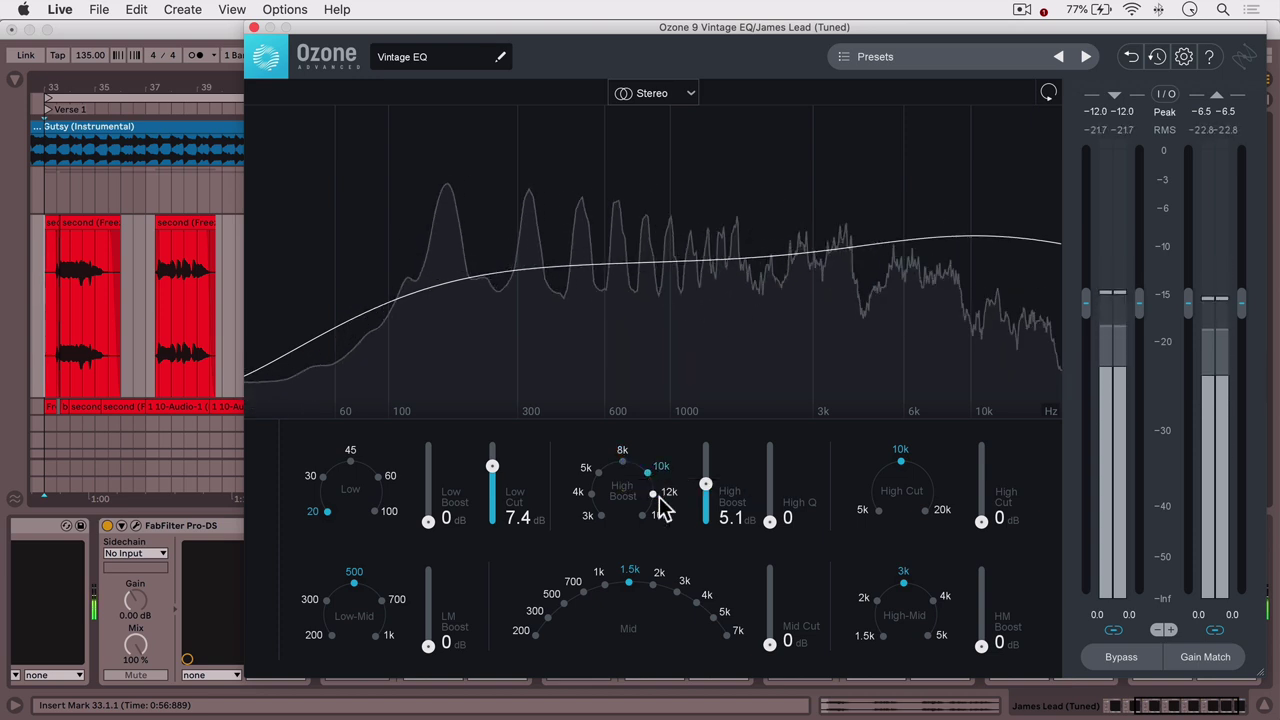
pyautogui.press('space')
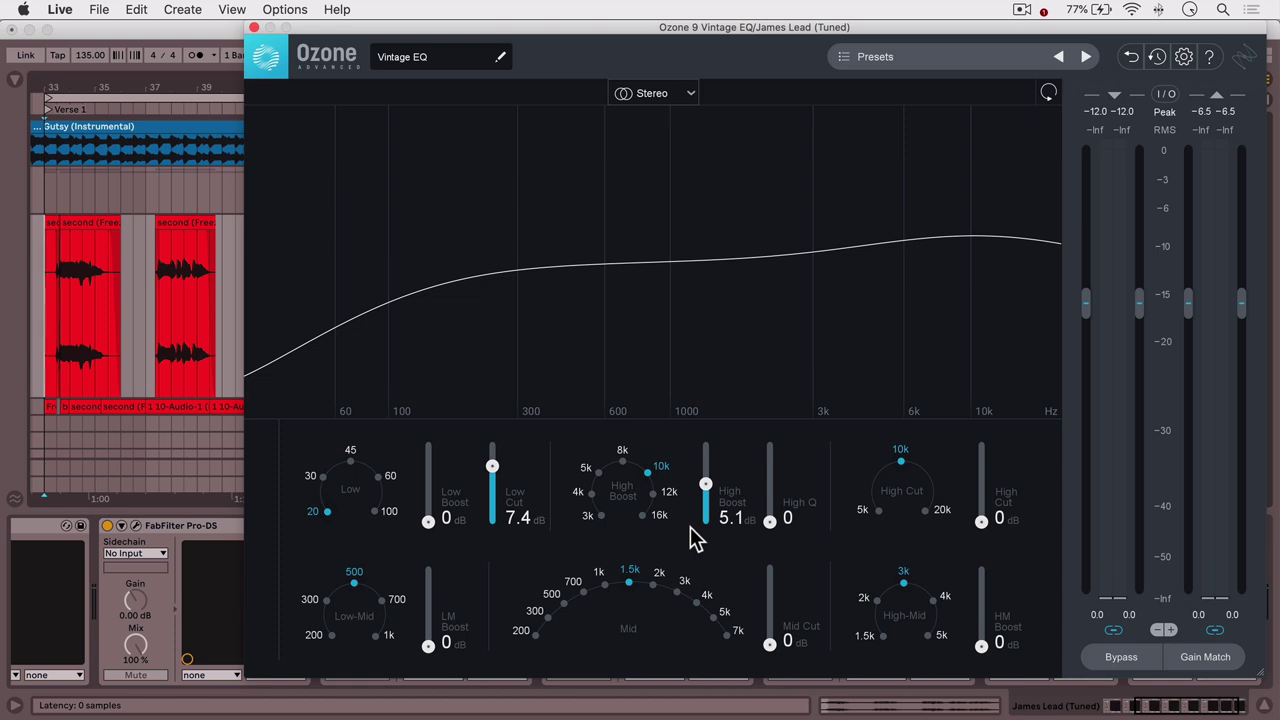
# Set the Vintage EQ's Mid frequency to 3k and raise Mid Cut to 4.2 dB while listening to the vocal
pyautogui.click(680, 590)
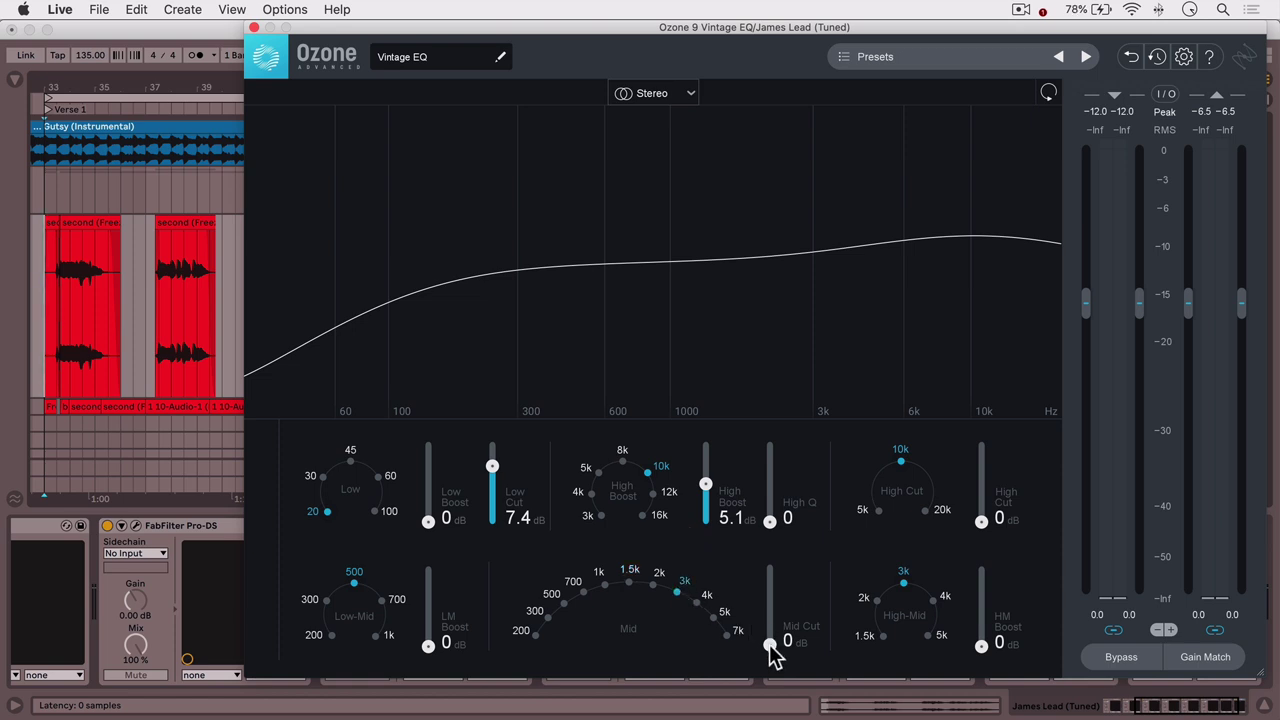
pyautogui.press('space')
pyautogui.moveTo(771, 650); pyautogui.dragTo(772, 617)
pyautogui.press('space')
pyautogui.press('space')
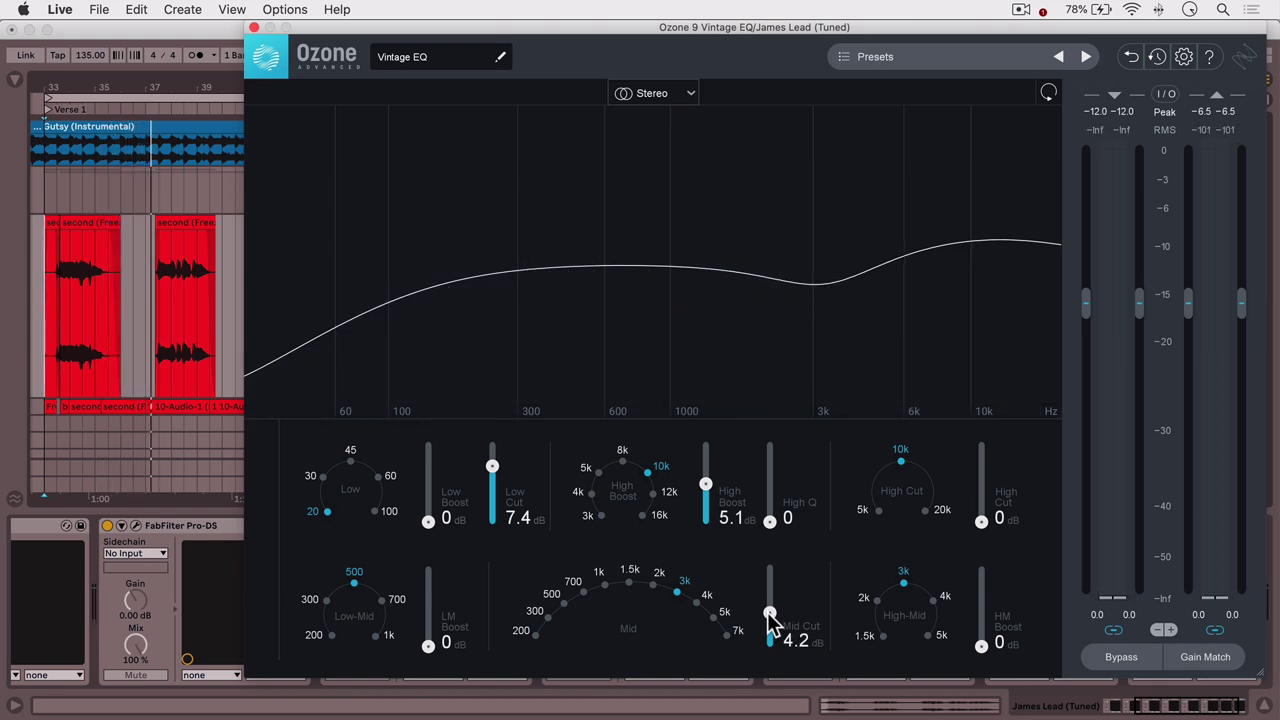
# Try a Mid Cut of 4.9 dB, and settle it at 3.4 dB by ear against the instrumental
pyautogui.moveTo(770, 613); pyautogui.dragTo(770, 611)
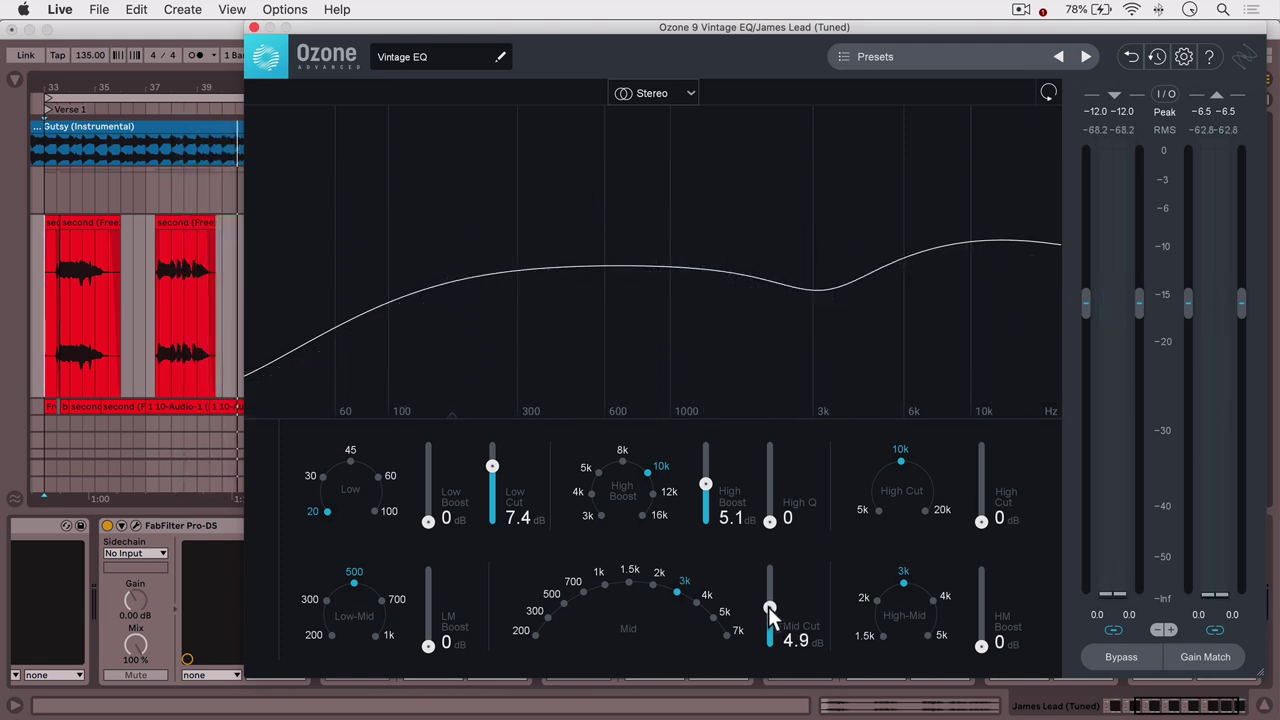
pyautogui.moveTo(770, 612)
pyautogui.mouseDown()
pyautogui.moveTo(765, 653)
pyautogui.moveTo(768, 611)
pyautogui.mouseUp()
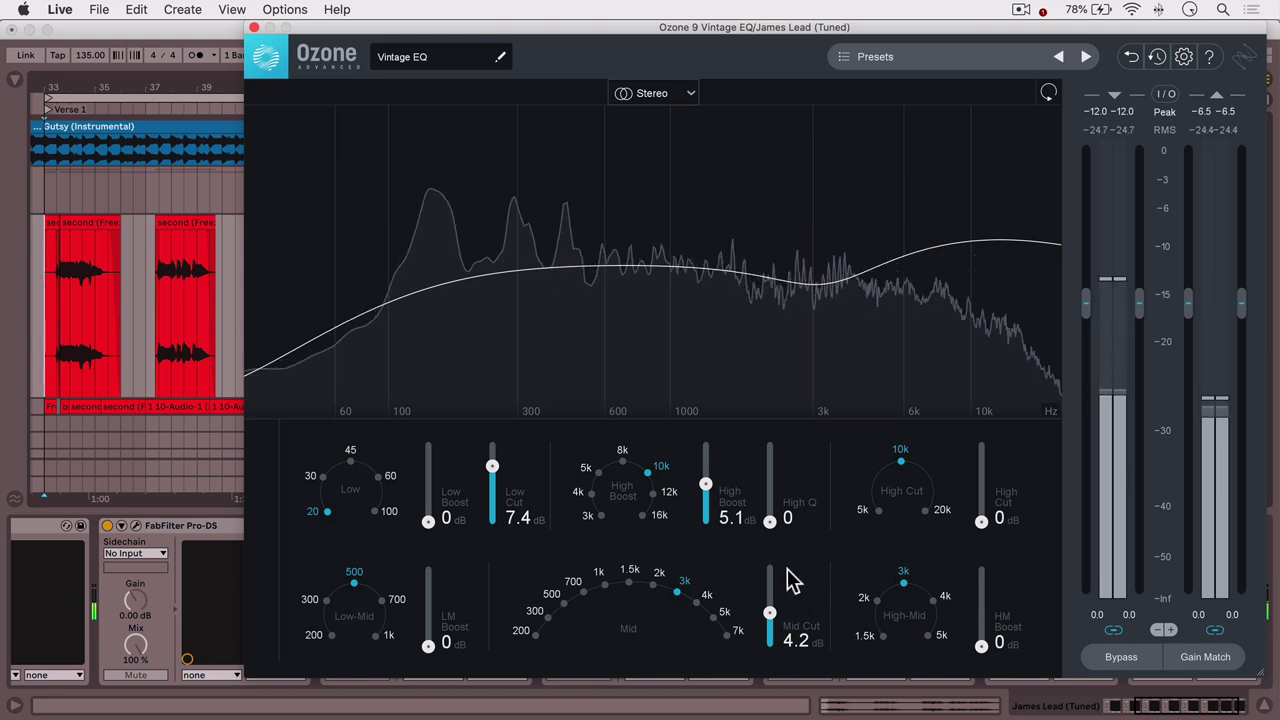
pyautogui.moveTo(771, 613); pyautogui.dragTo(766, 617)
pyautogui.press('space')
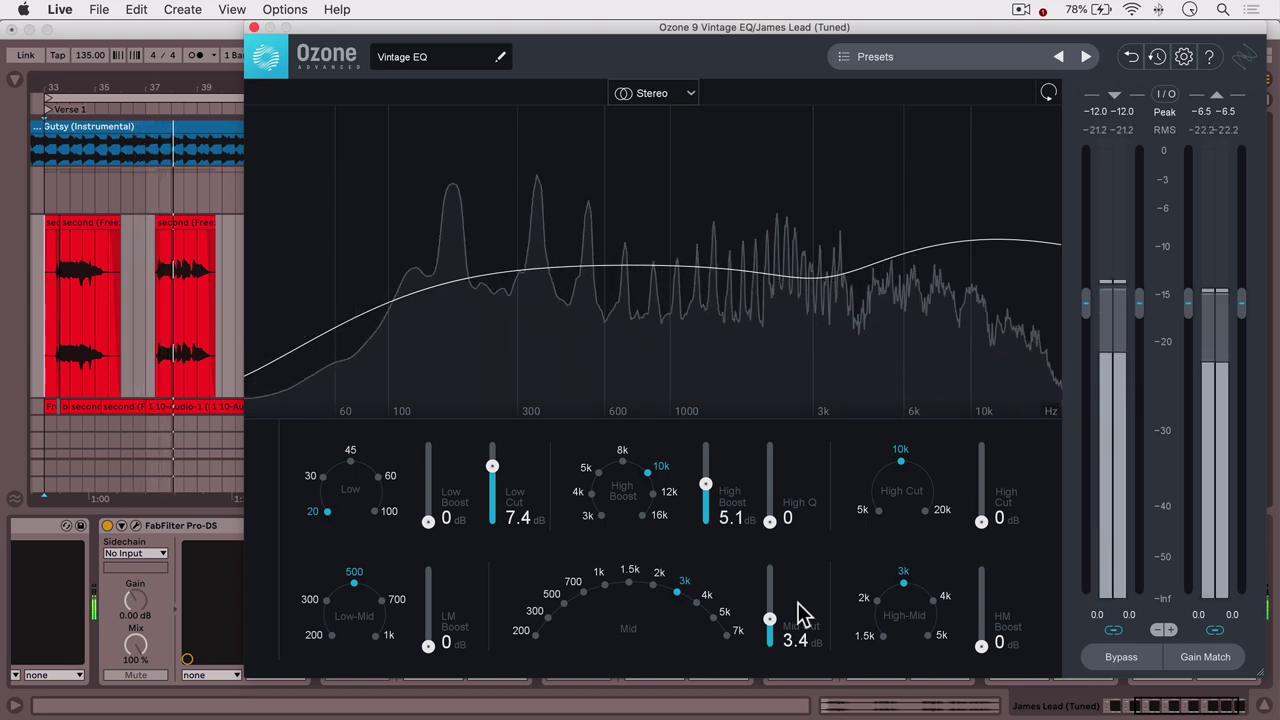
# Raise the 10k High Boost to 5.6 dB and close the Vintage EQ window
pyautogui.moveTo(706, 488); pyautogui.dragTo(707, 482)
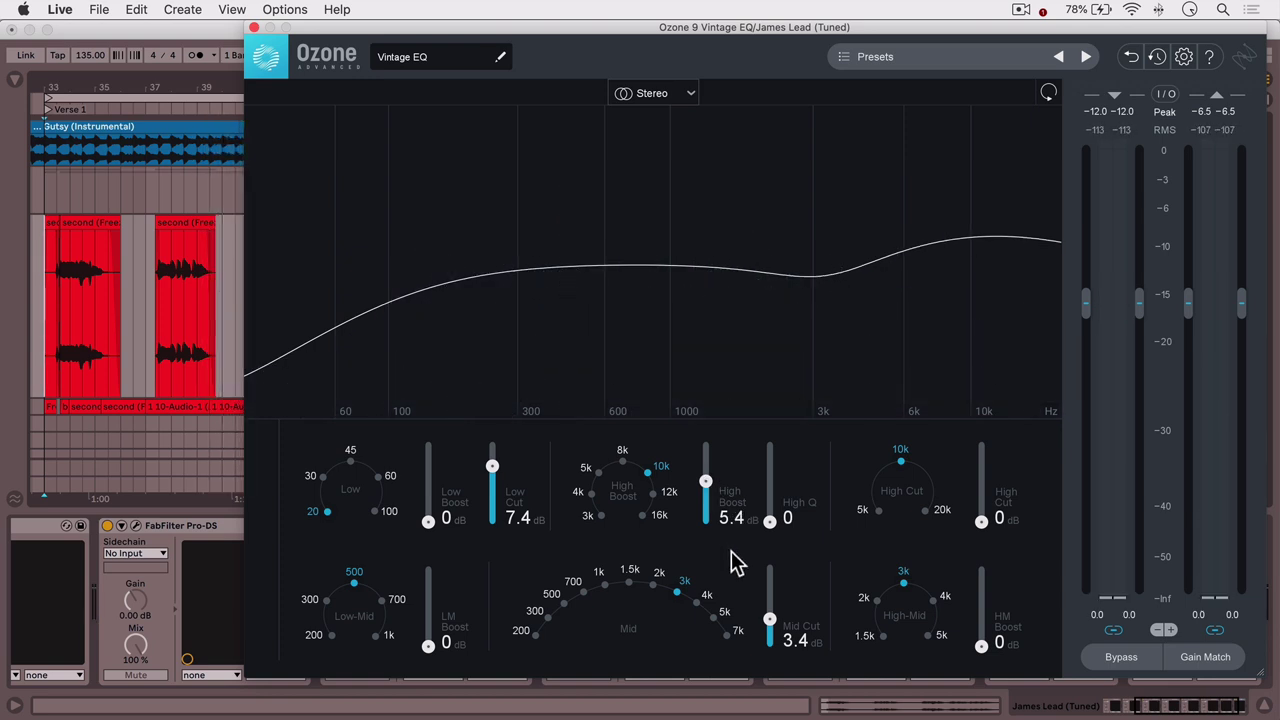
pyautogui.moveTo(708, 486); pyautogui.dragTo(709, 483)
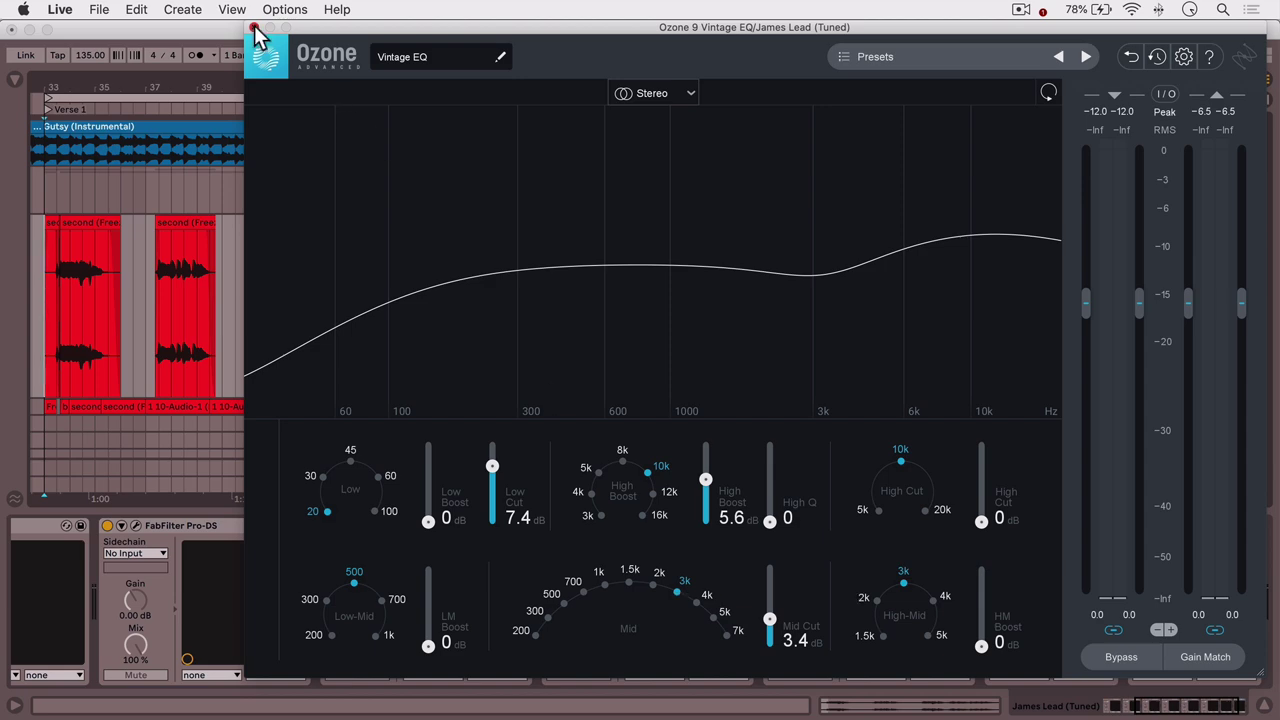
pyautogui.click(255, 28)
pyautogui.hscroll(3, 1085, 562)
pyautogui.hscroll(1, 500, 300)
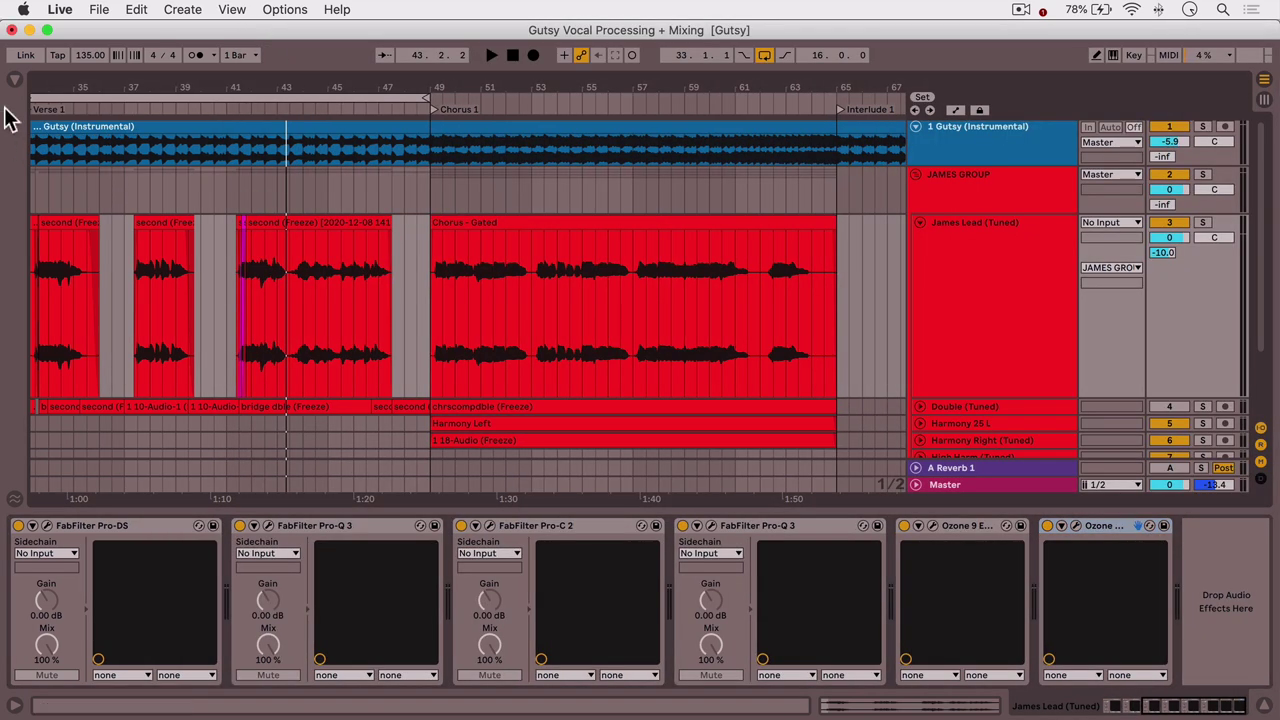
# Add Ozone 9 Imager at the end of the lead vocal's effect chain and move its window clear of the playhead area
pyautogui.click(14, 80)
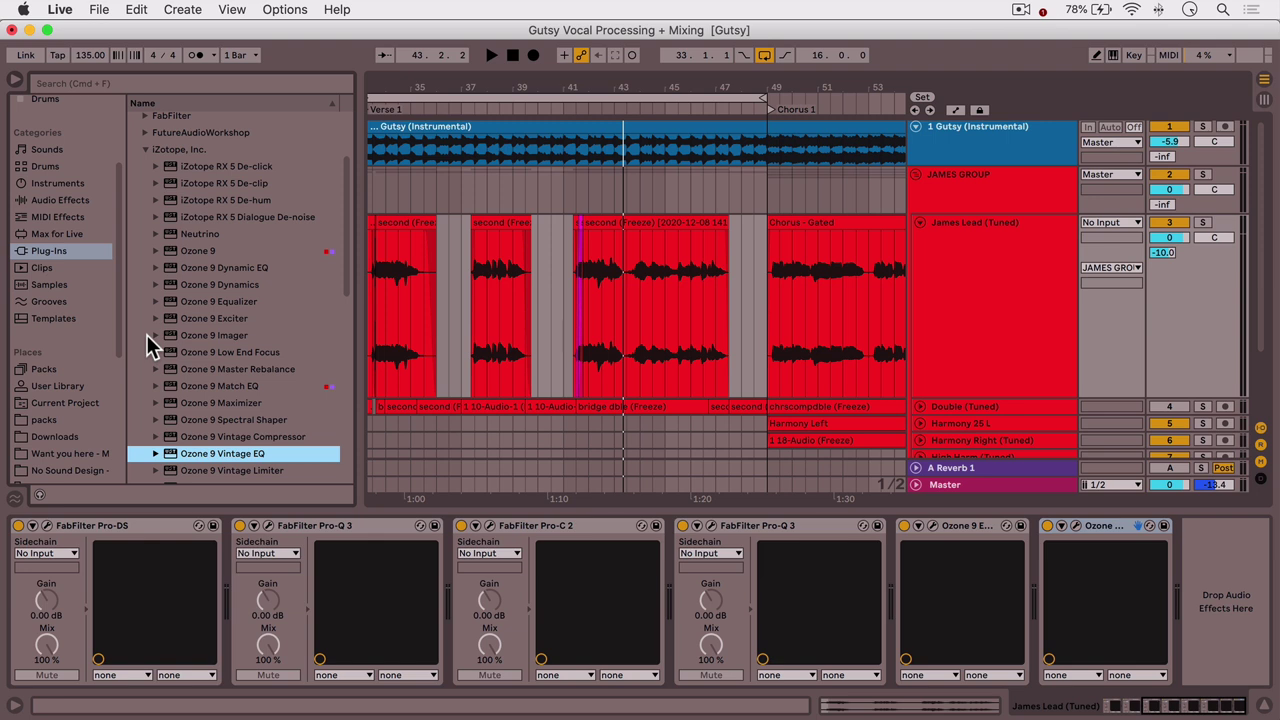
pyautogui.scroll(-2, 308, 395)
pyautogui.moveTo(234, 289); pyautogui.dragTo(1143, 558)
pyautogui.click(15, 82)
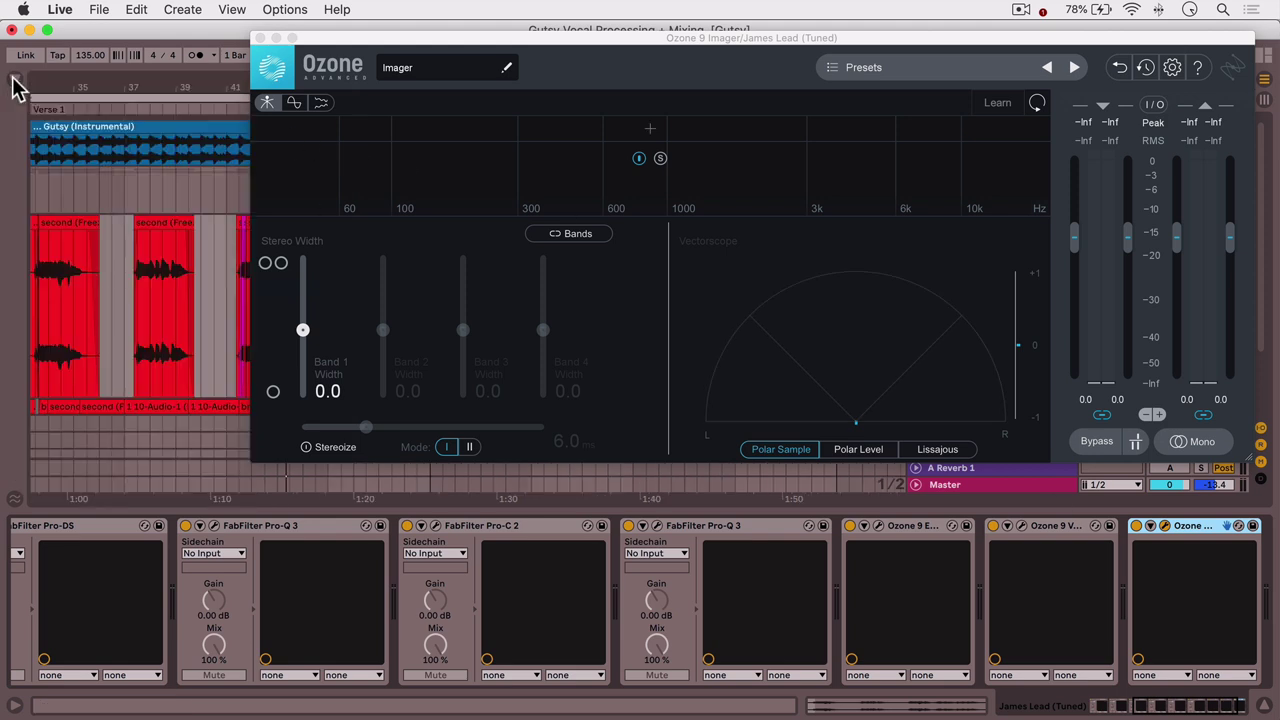
pyautogui.moveTo(361, 38); pyautogui.dragTo(369, 76)
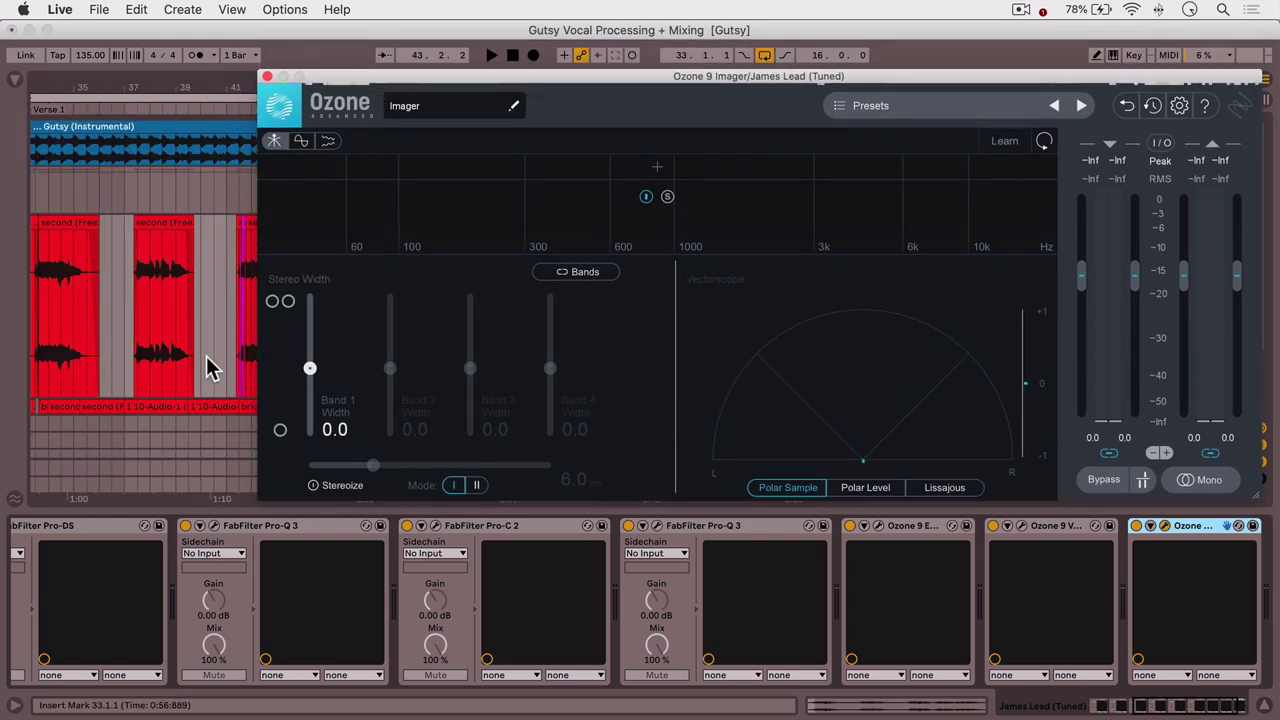
pyautogui.hscroll(-5, 206, 356)
pyautogui.hscroll(3, 210, 366)
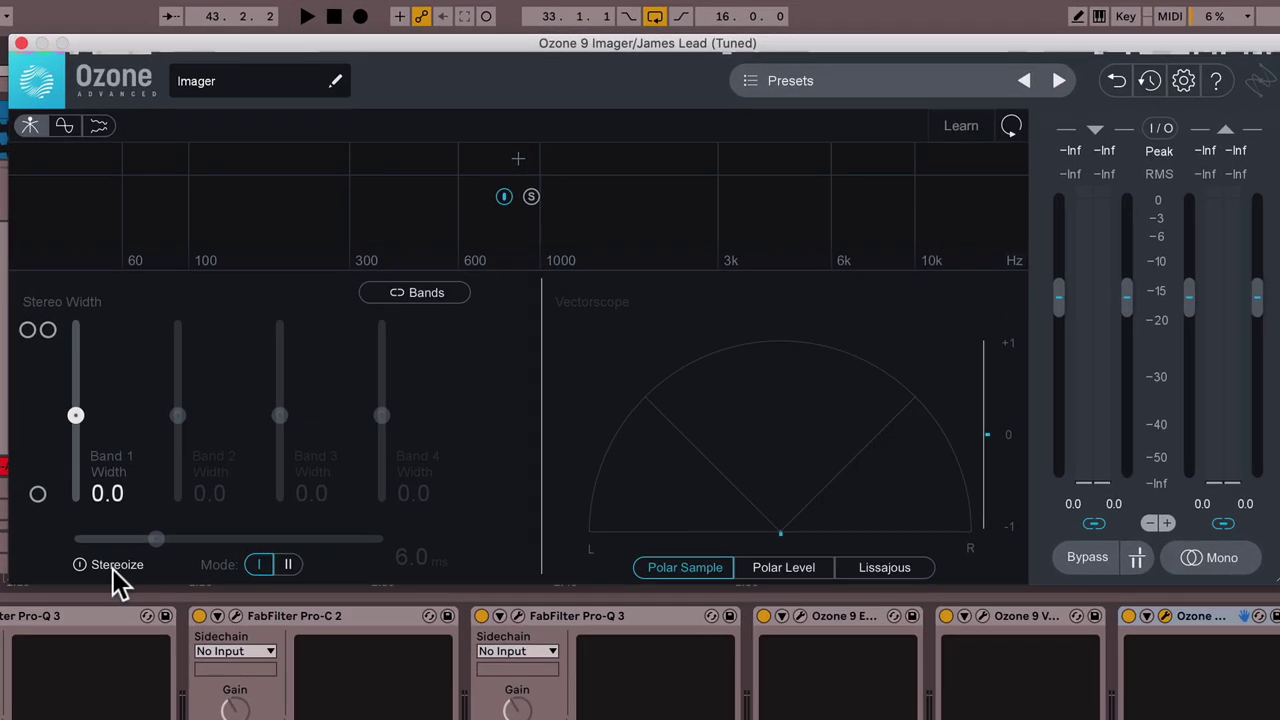
# Turn on Stereoize in mode I, and compare the vocal with the Imager bypassed and active
pyautogui.click(113, 566)
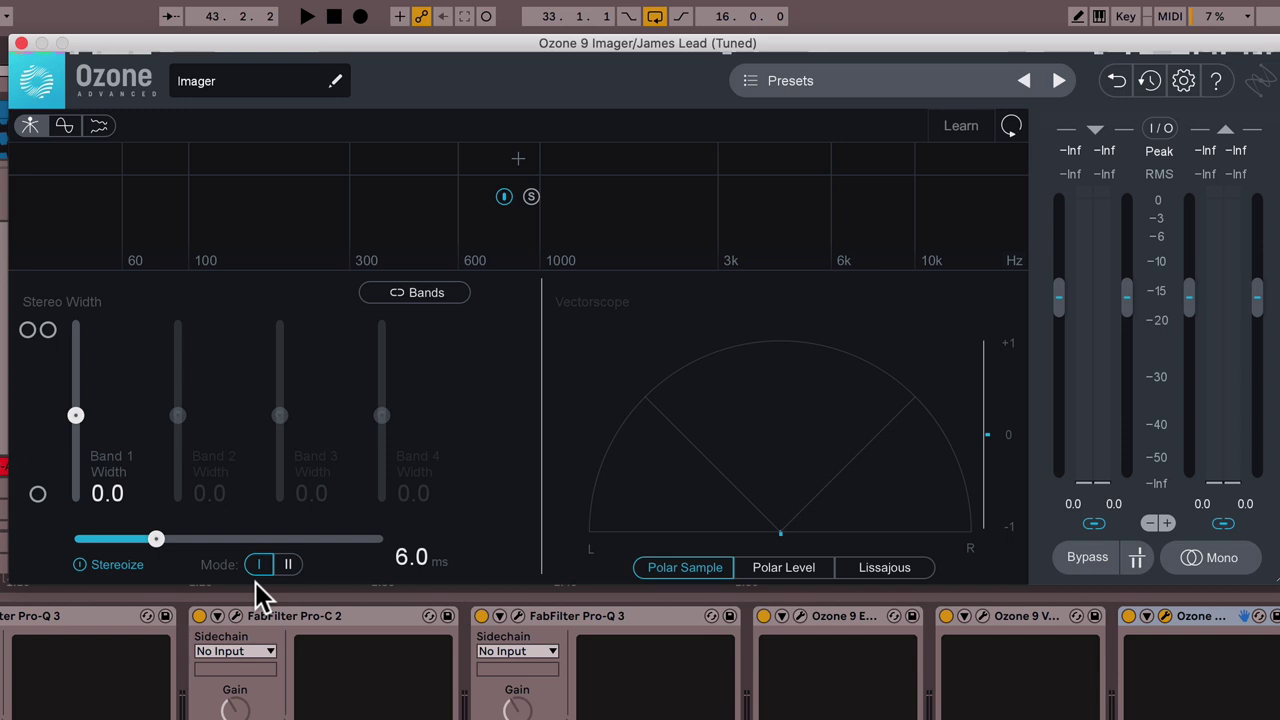
pyautogui.moveTo(71, 405)
pyautogui.mouseDown()
pyautogui.moveTo(72, 368)
pyautogui.moveTo(74, 410)
pyautogui.mouseUp()
pyautogui.click(1087, 558)
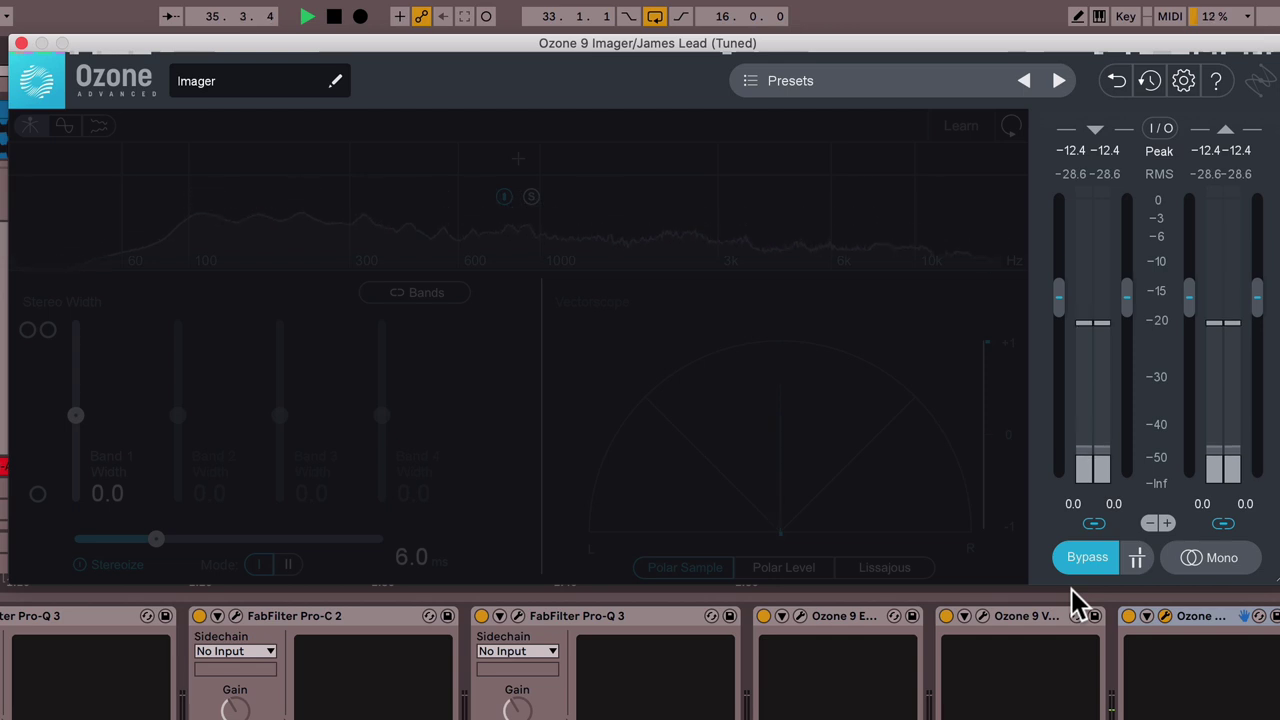
pyautogui.press('space')
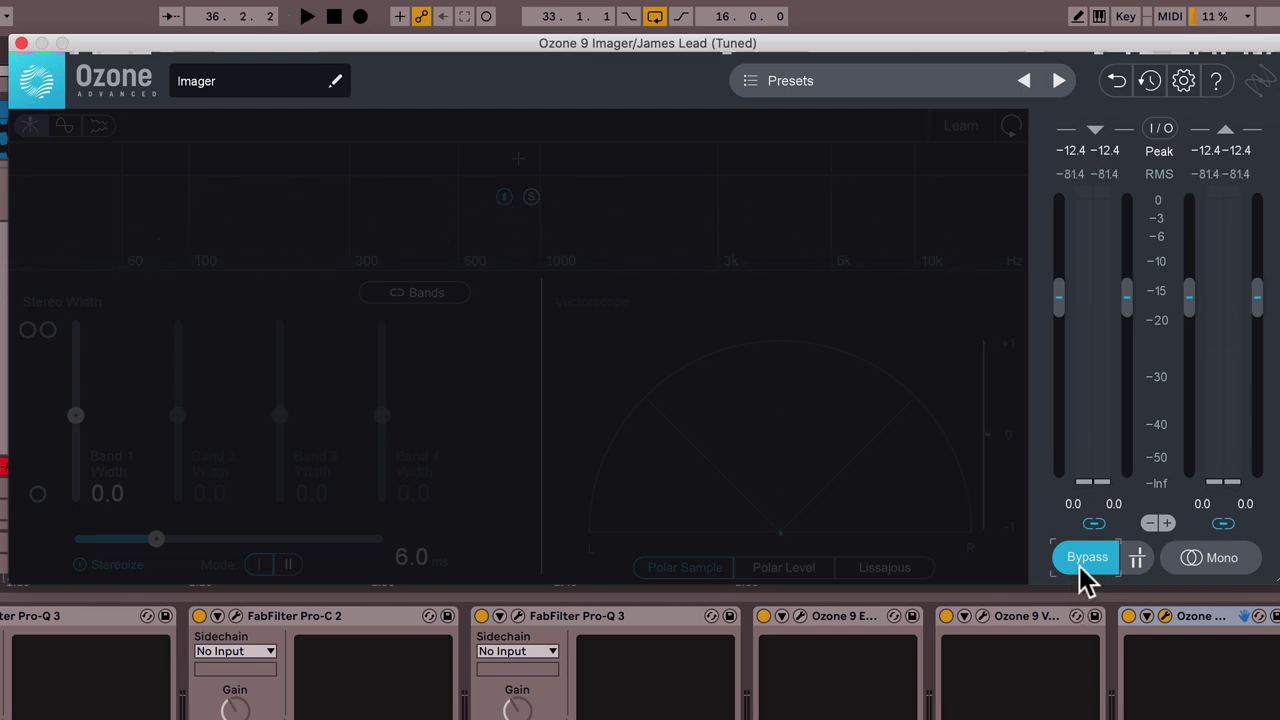
pyautogui.click(1079, 567)
pyautogui.press('space')
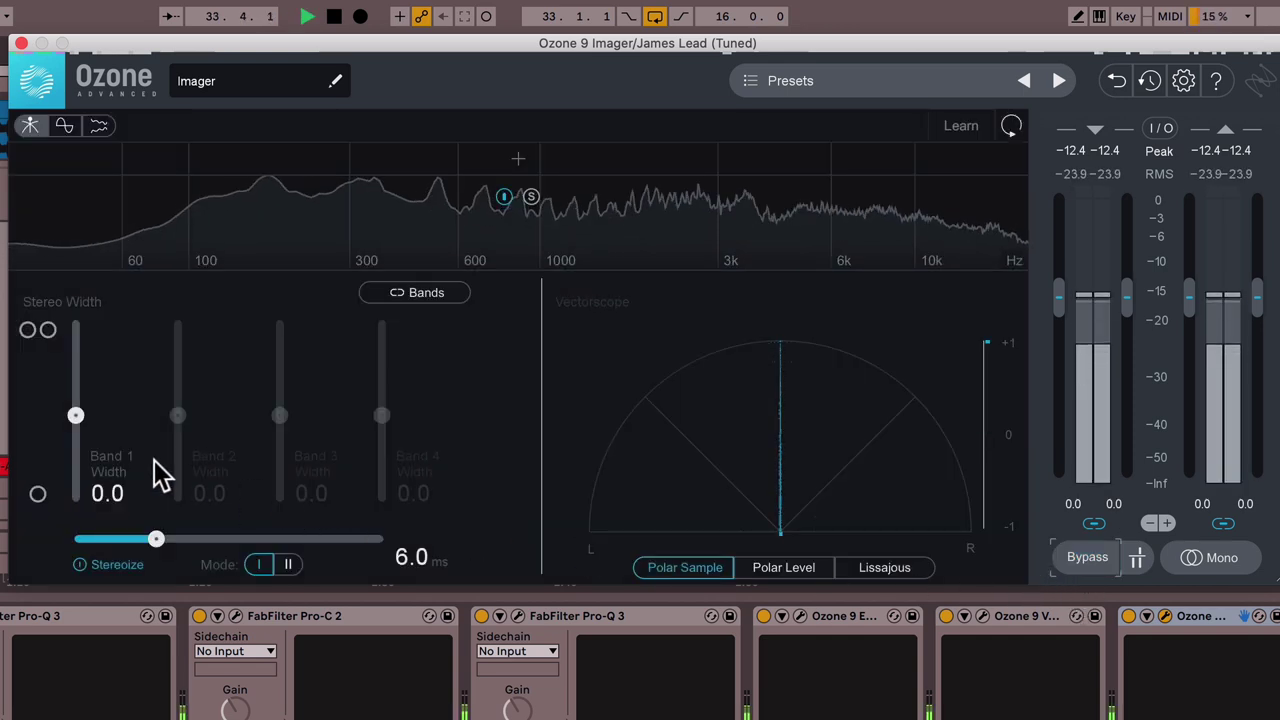
# Try Band 1 widths of 31.6 and 20.3 during playback, and settle the width at 16.5
pyautogui.moveTo(77, 415); pyautogui.dragTo(77, 396)
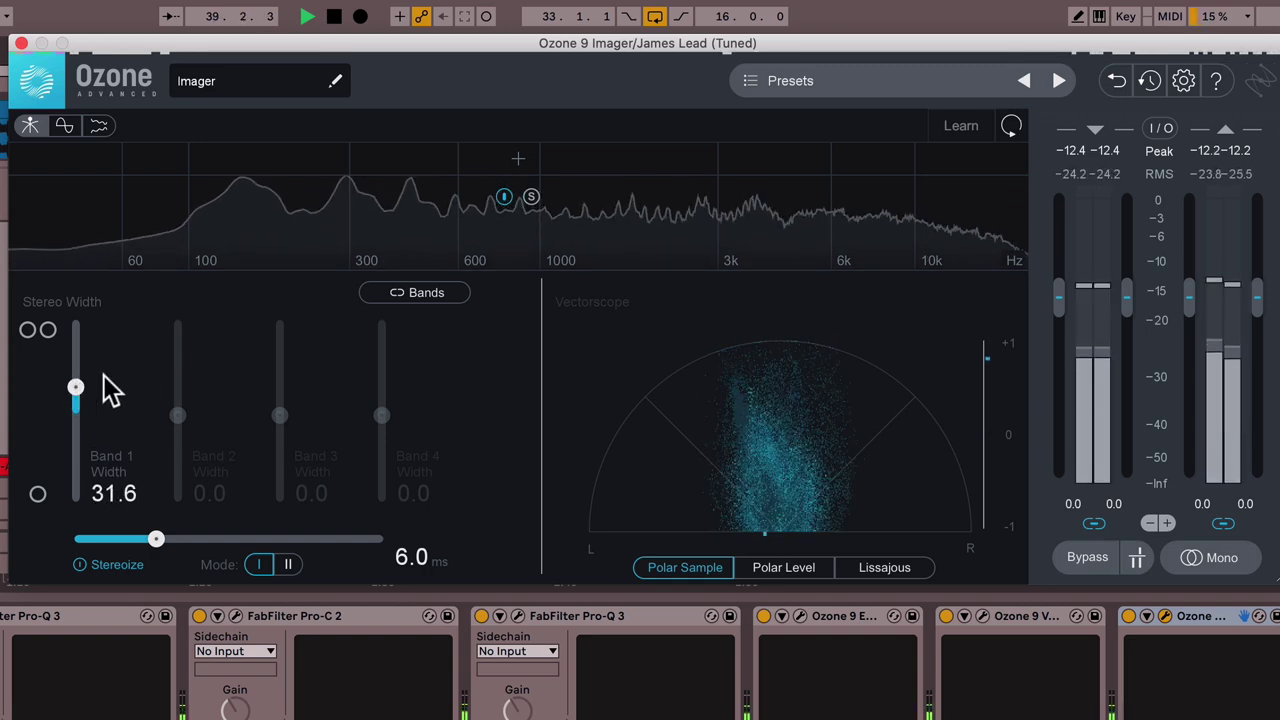
pyautogui.press('space')
pyautogui.moveTo(75, 386); pyautogui.dragTo(76, 400)
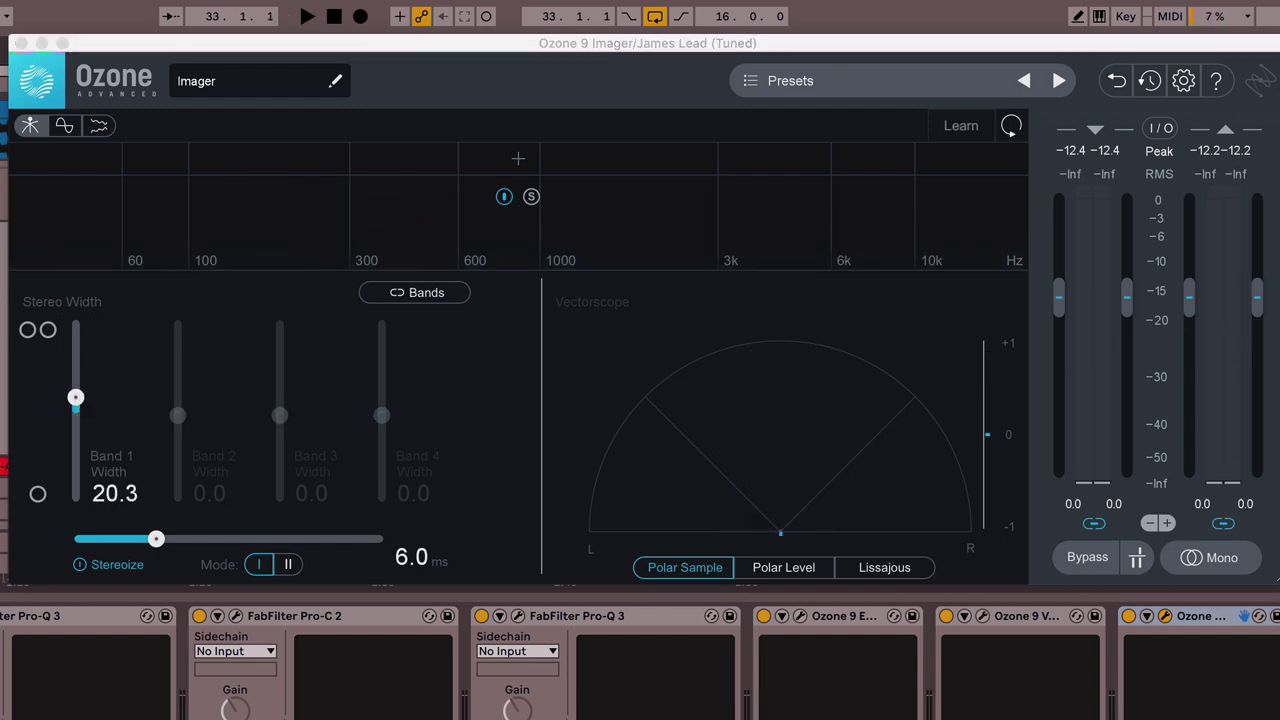
pyautogui.press('space')
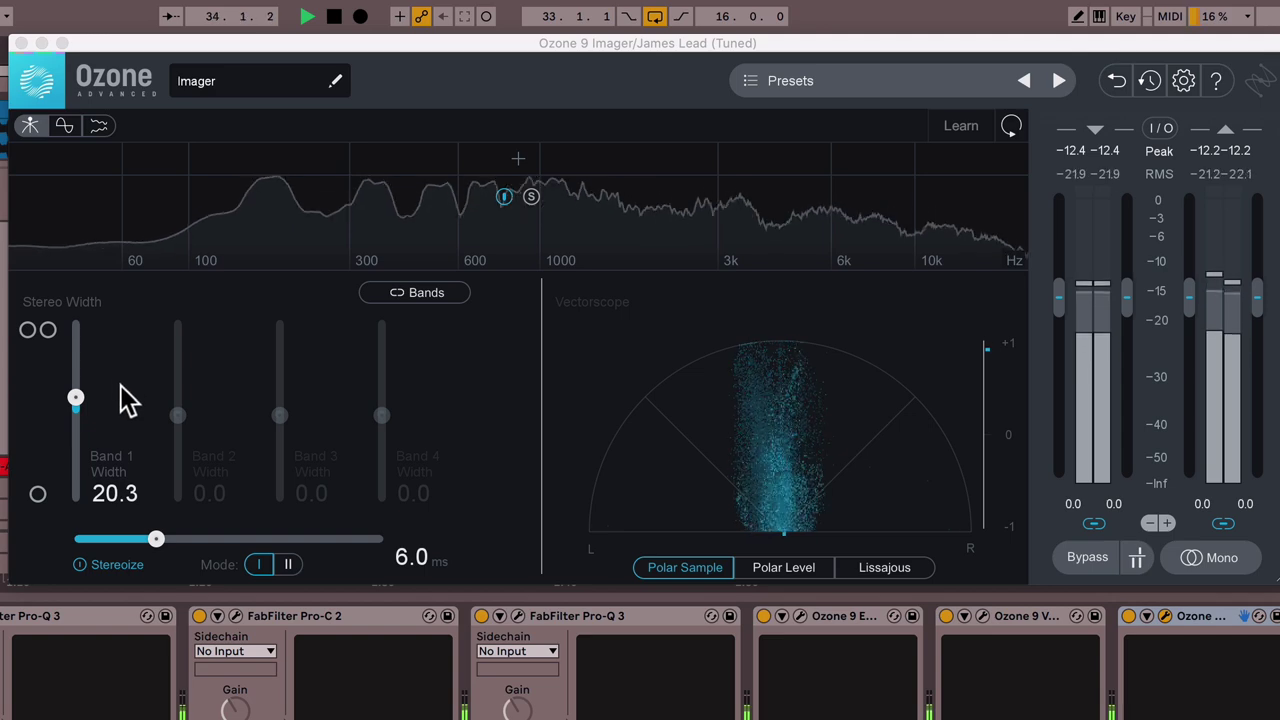
pyautogui.click(75, 397)
pyautogui.moveTo(75, 397); pyautogui.dragTo(74, 401)
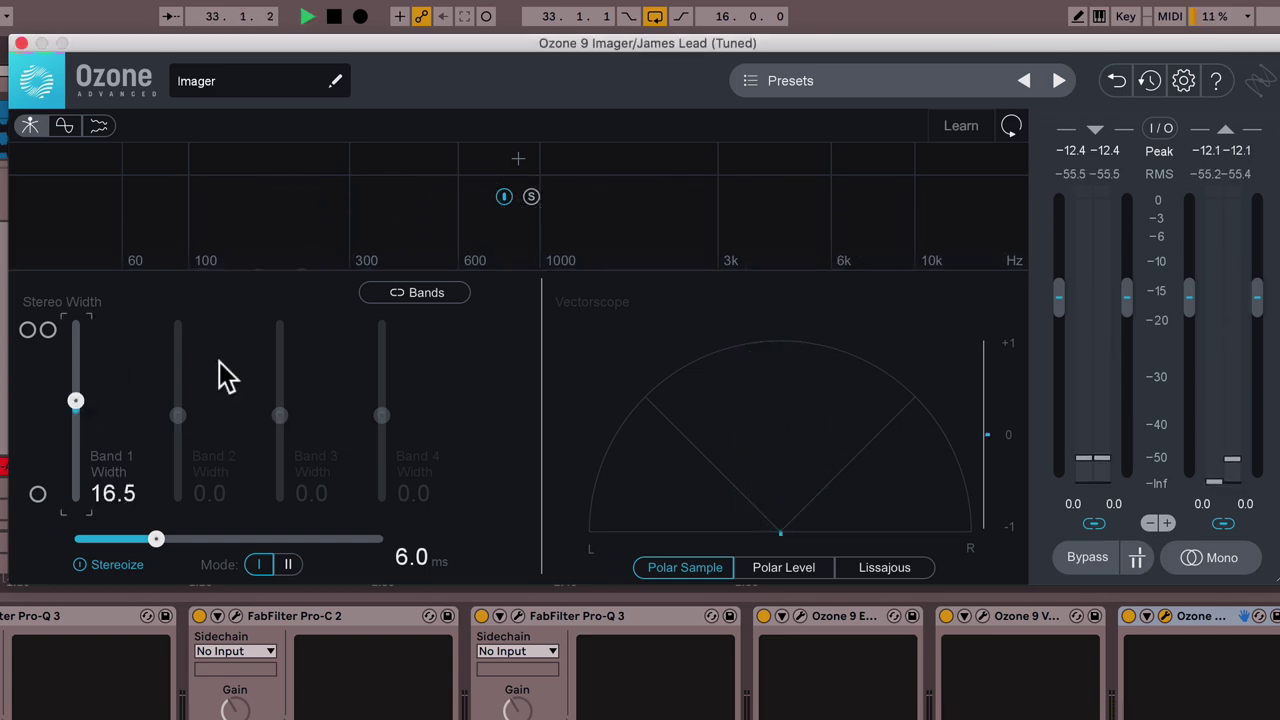
# Reposition the Imager window and compare the widened vocal with the bypassed sound against the instrumental, leaving the Imager active
pyautogui.moveTo(624, 51); pyautogui.dragTo(491, 107)
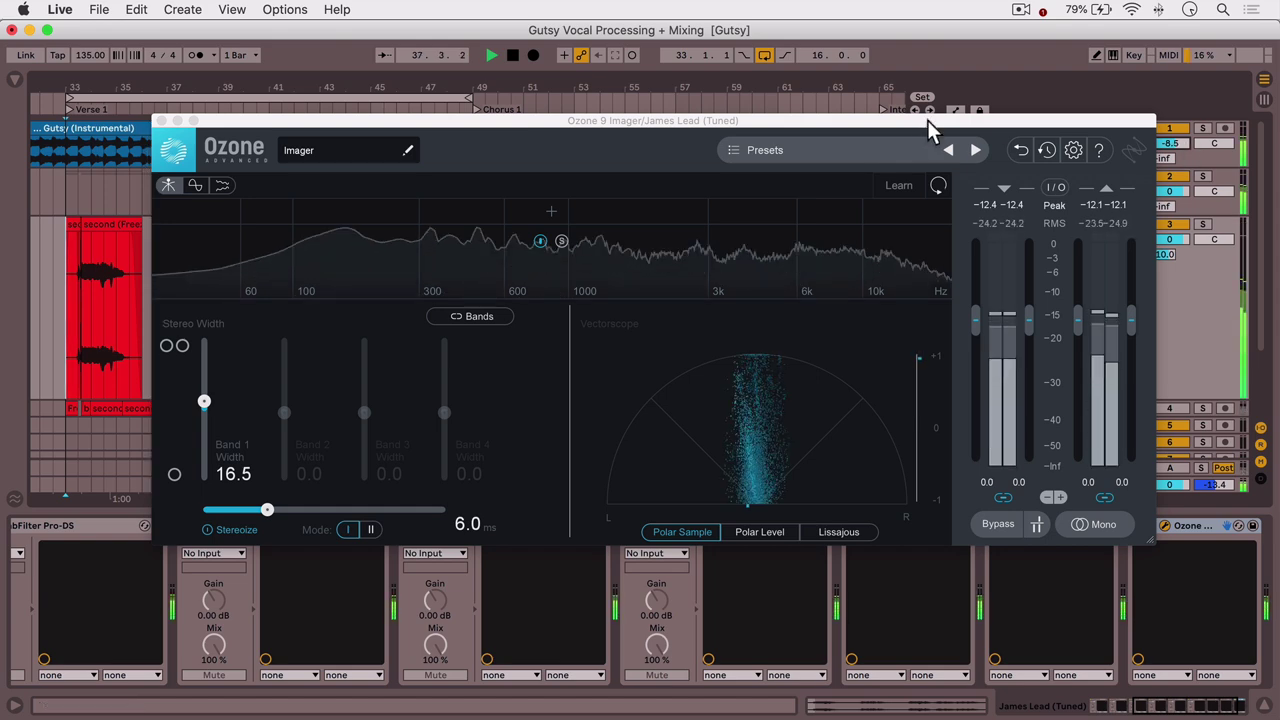
pyautogui.moveTo(926, 124); pyautogui.dragTo(978, 100)
pyautogui.click(1046, 500)
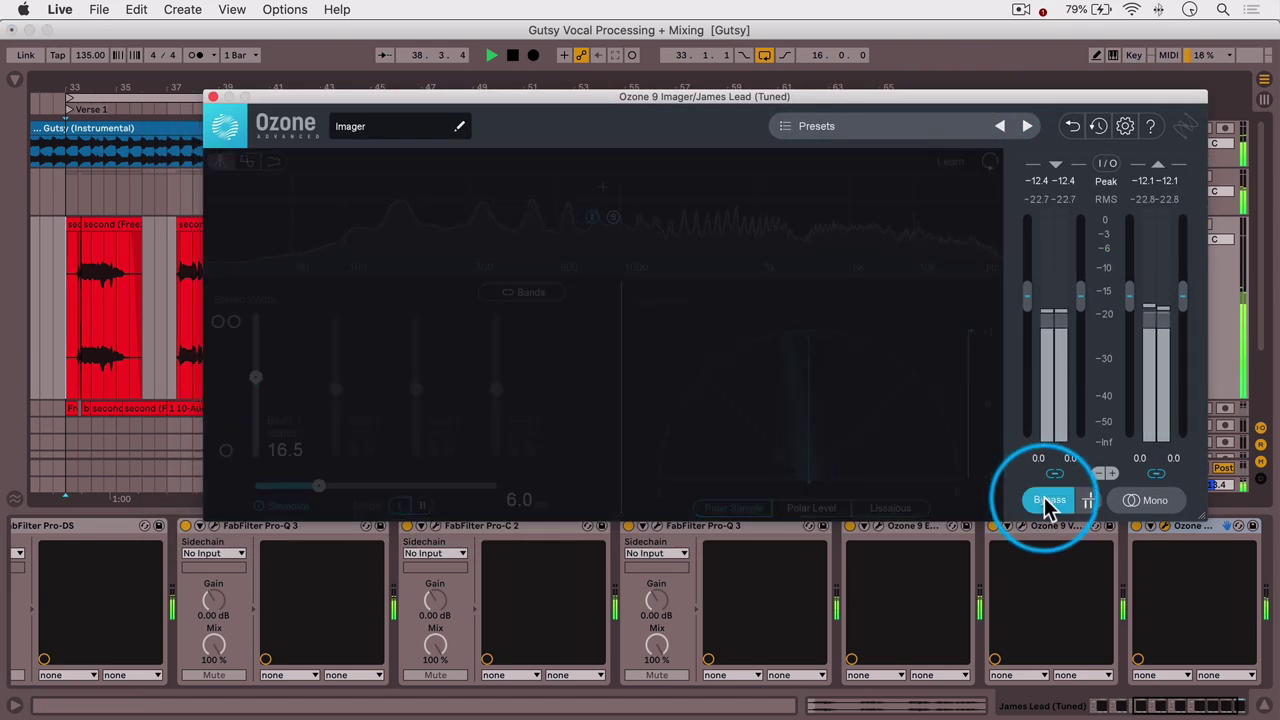
pyautogui.press('space')
pyautogui.press('space')
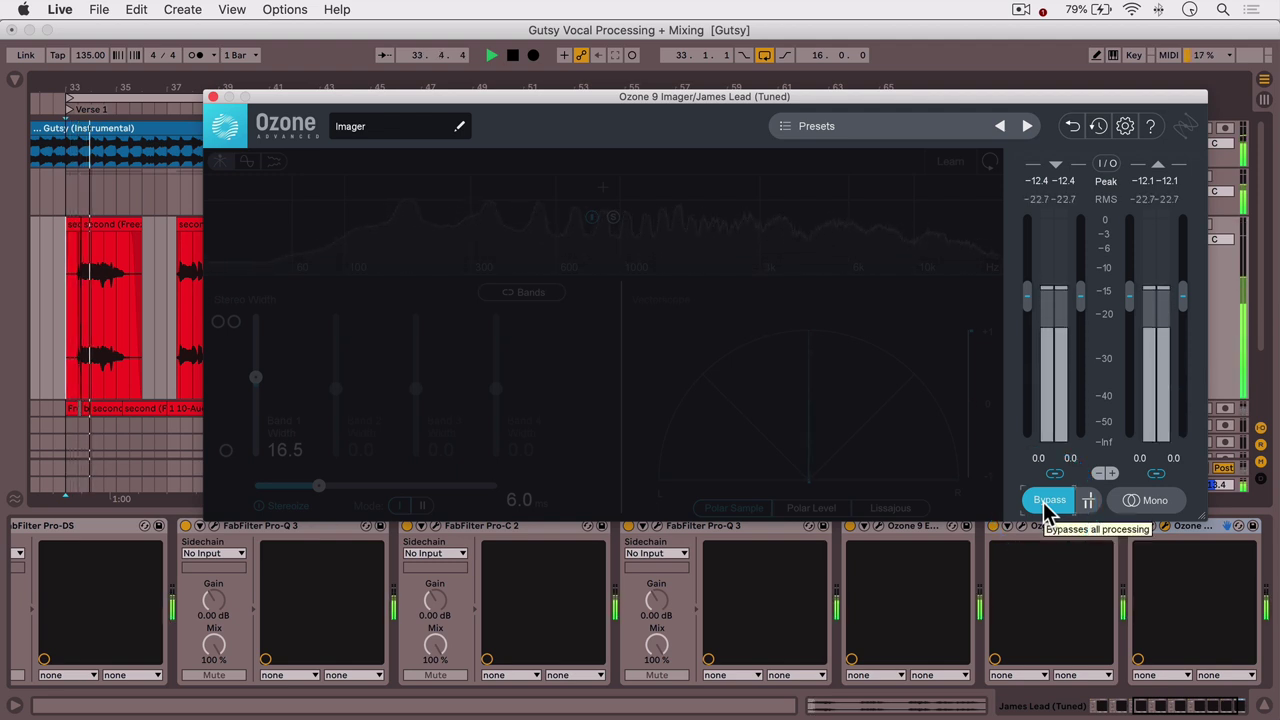
pyautogui.click(1047, 501)
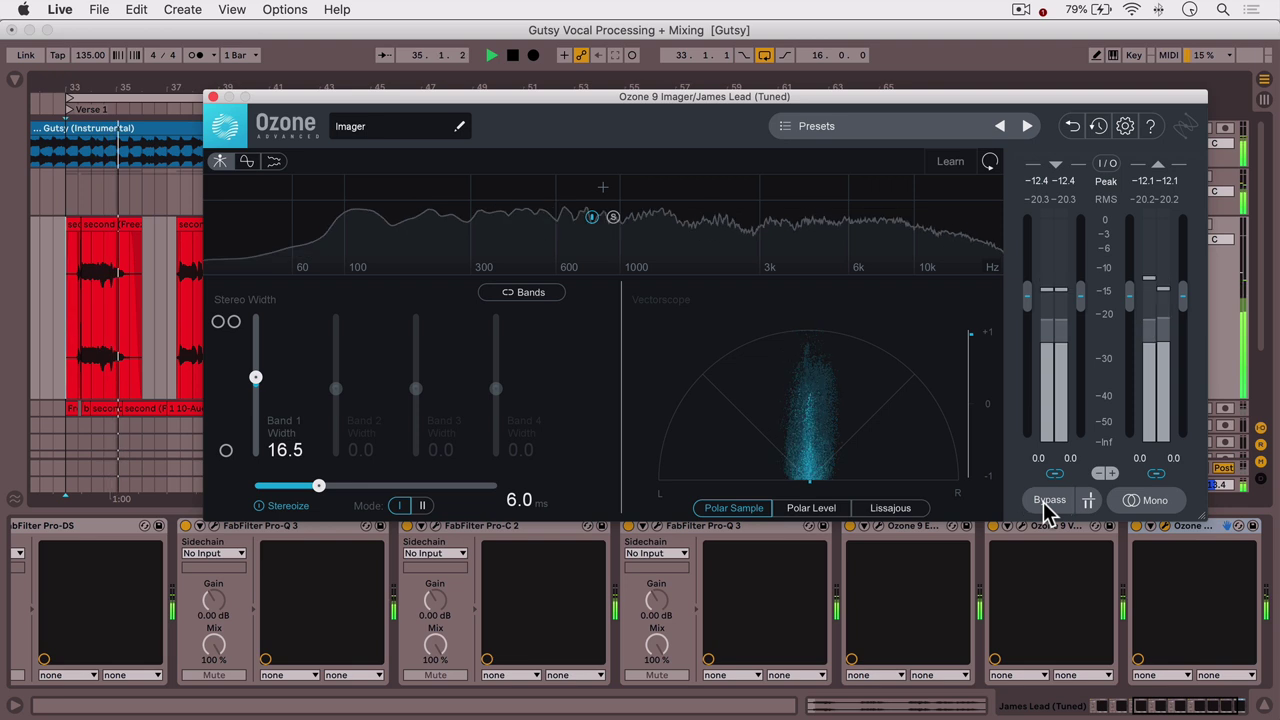
# Set the Stereoize delay to 4.7 ms, compare it with bypass during playback, and close the Imager window
pyautogui.moveTo(305, 489)
pyautogui.mouseDown()
pyautogui.moveTo(317, 489)
pyautogui.moveTo(301, 490)
pyautogui.mouseUp()
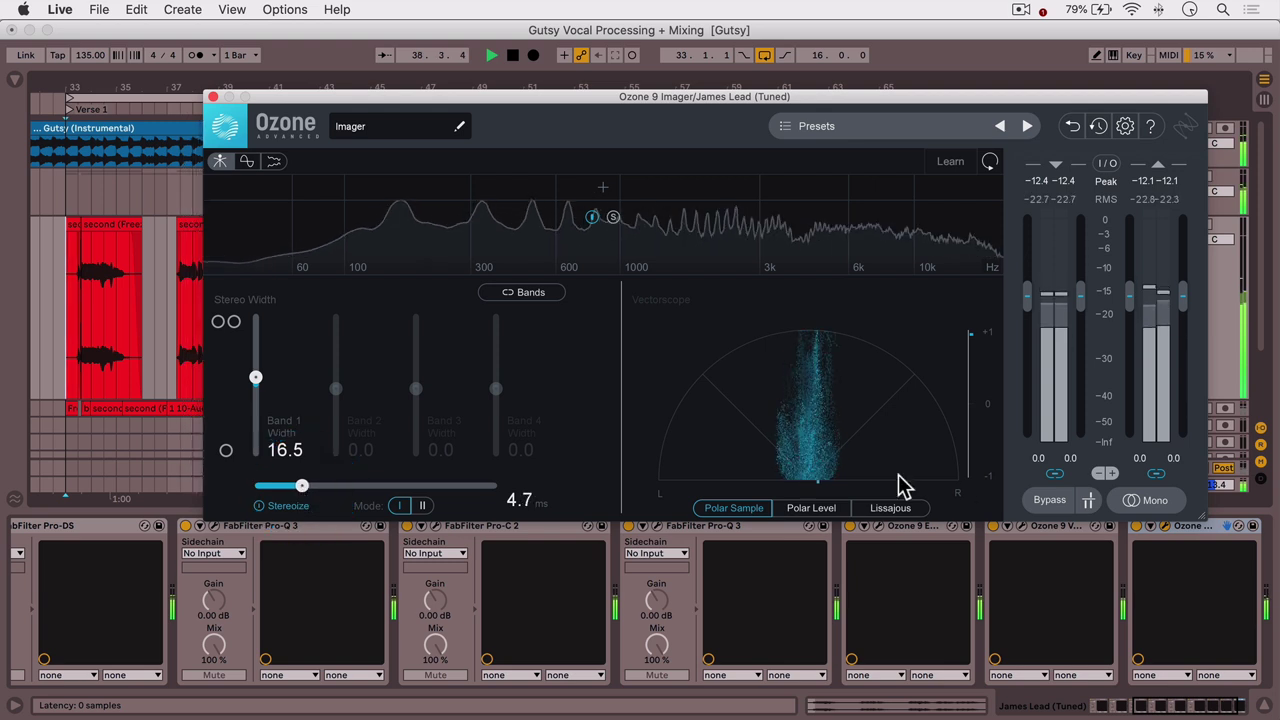
pyautogui.click(1046, 504)
pyautogui.press('space')
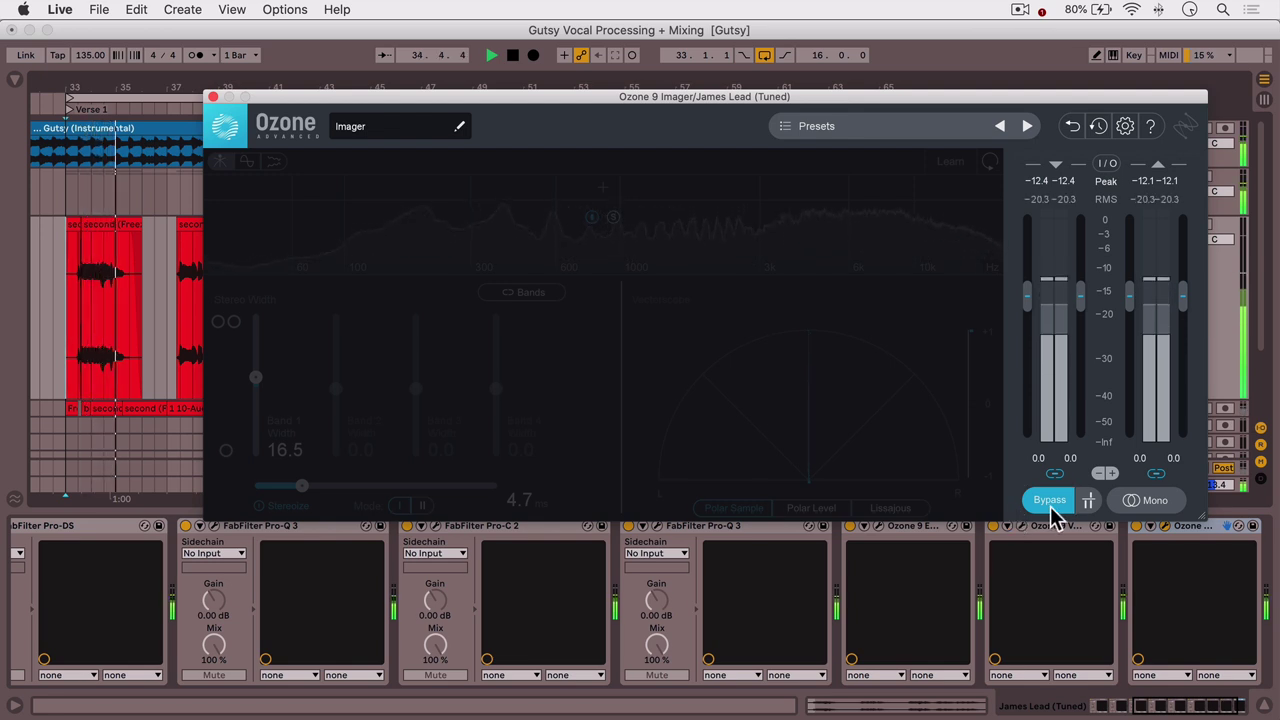
pyautogui.press('space')
pyautogui.click(1049, 504)
pyautogui.press('space')
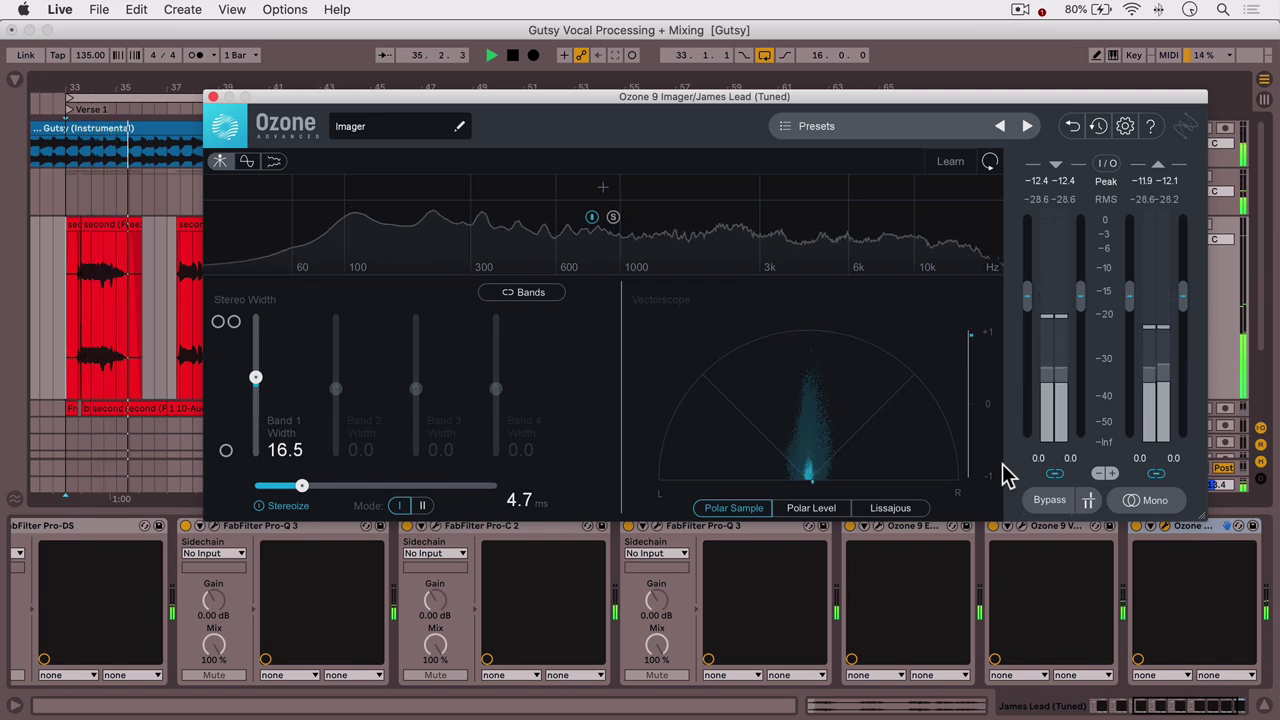
pyautogui.press('space')
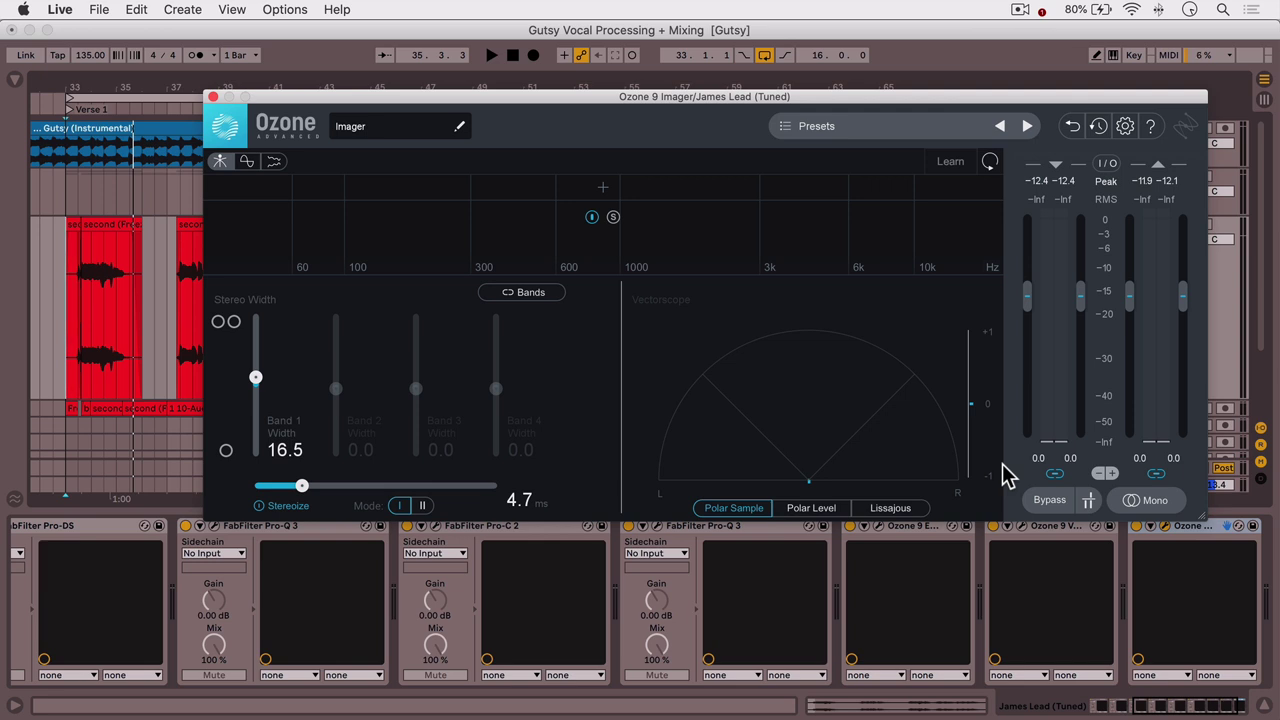
pyautogui.click(211, 96)
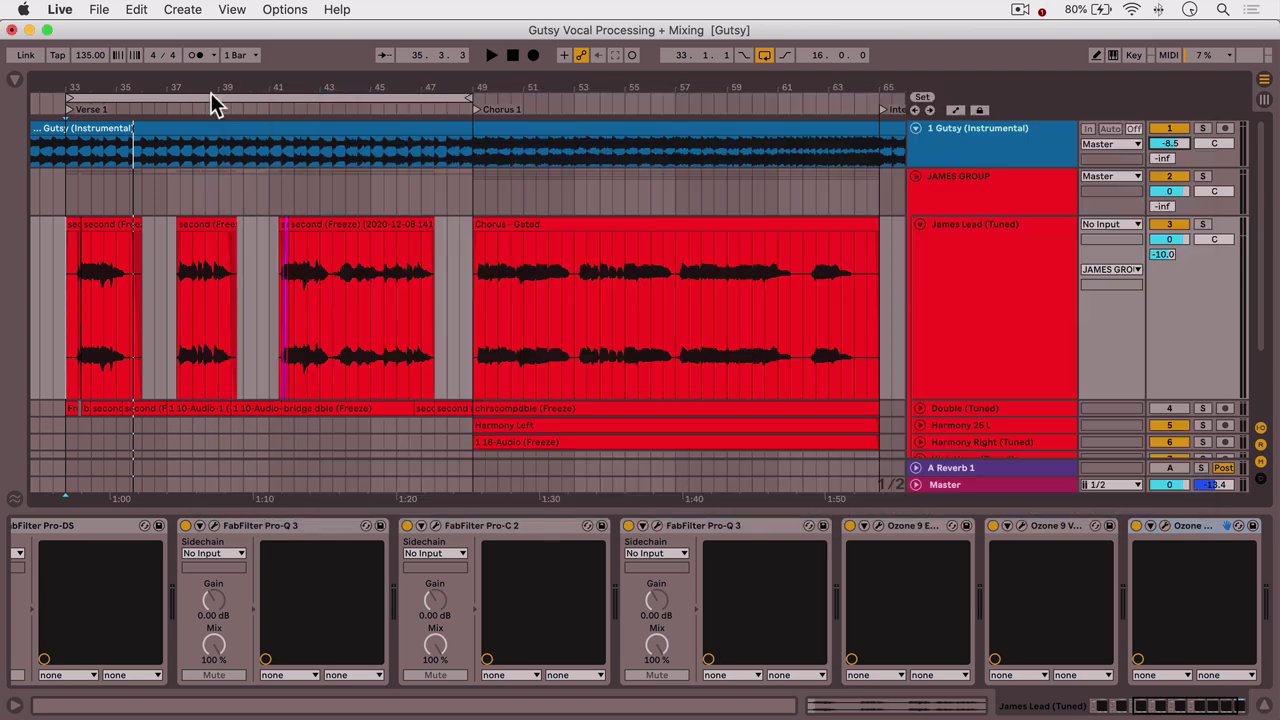
# Add Ozone 9 Vintage Limiter after the Imager on the lead vocal track and position its window
pyautogui.click(15, 82)
pyautogui.hscroll(5, 886, 644)
pyautogui.hscroll(5, 394, 366)
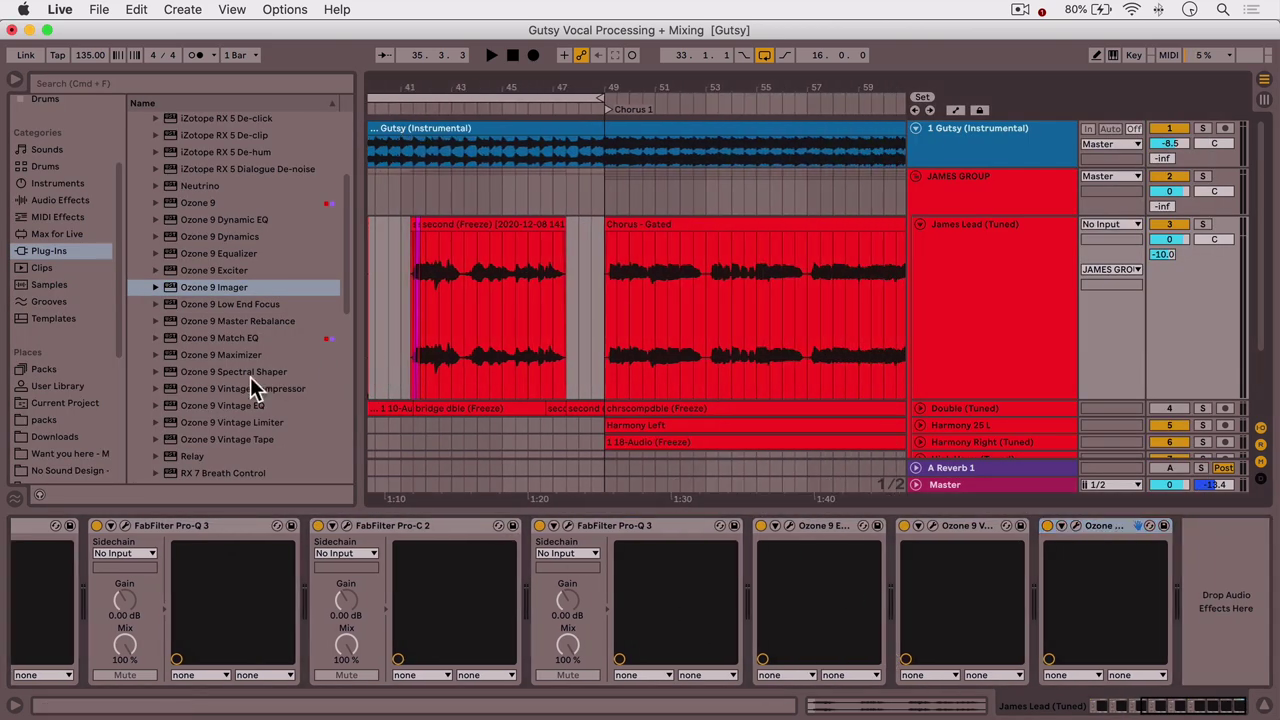
pyautogui.moveTo(203, 420); pyautogui.dragTo(1150, 560)
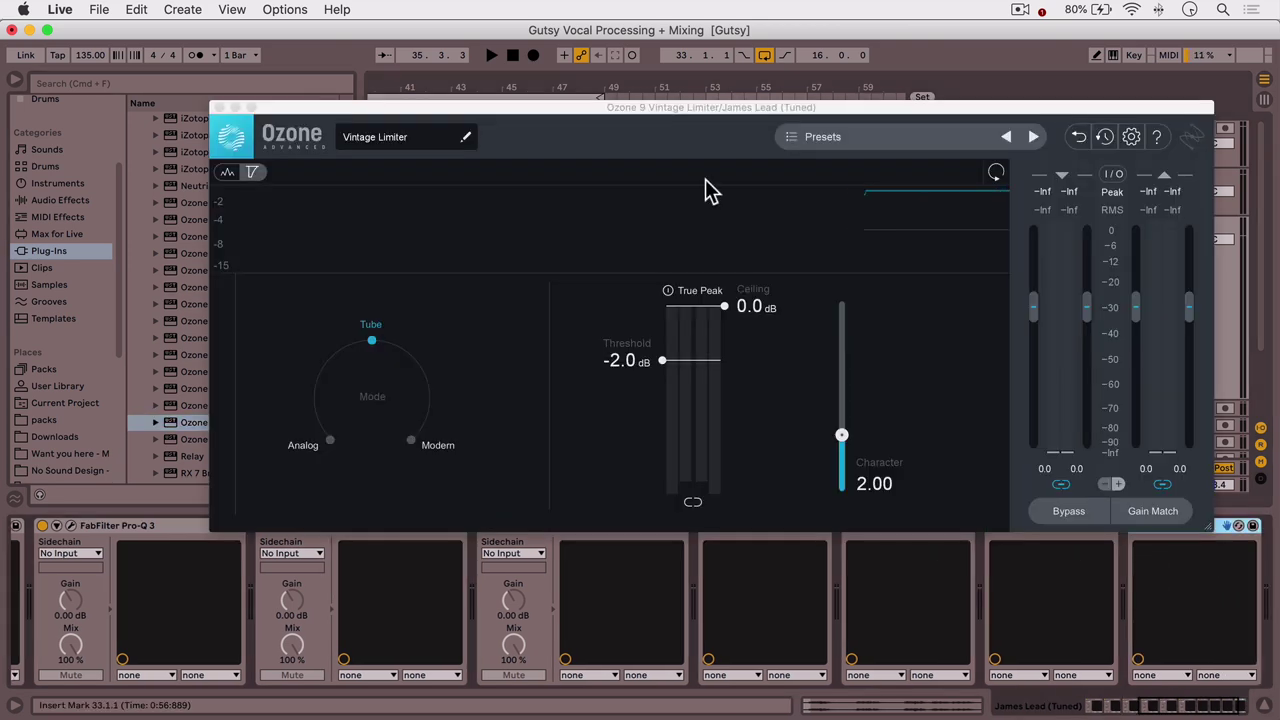
pyautogui.moveTo(654, 105); pyautogui.dragTo(720, 75)
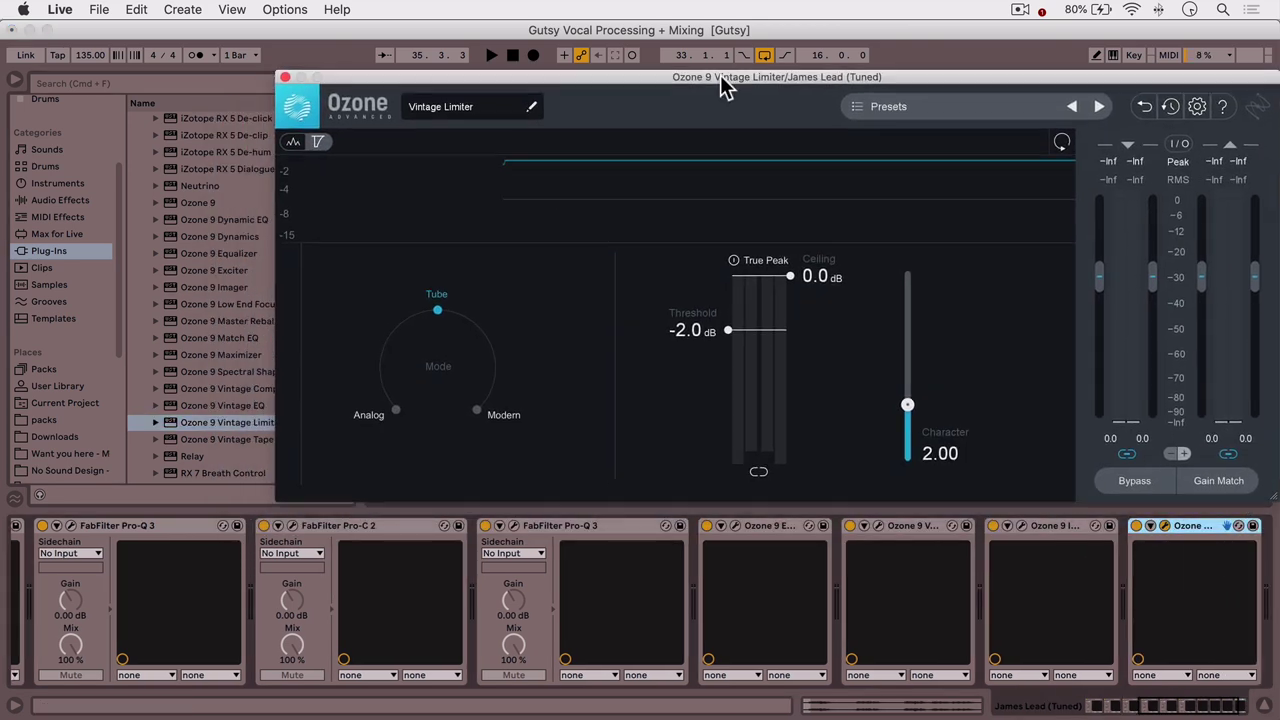
pyautogui.click(14, 79)
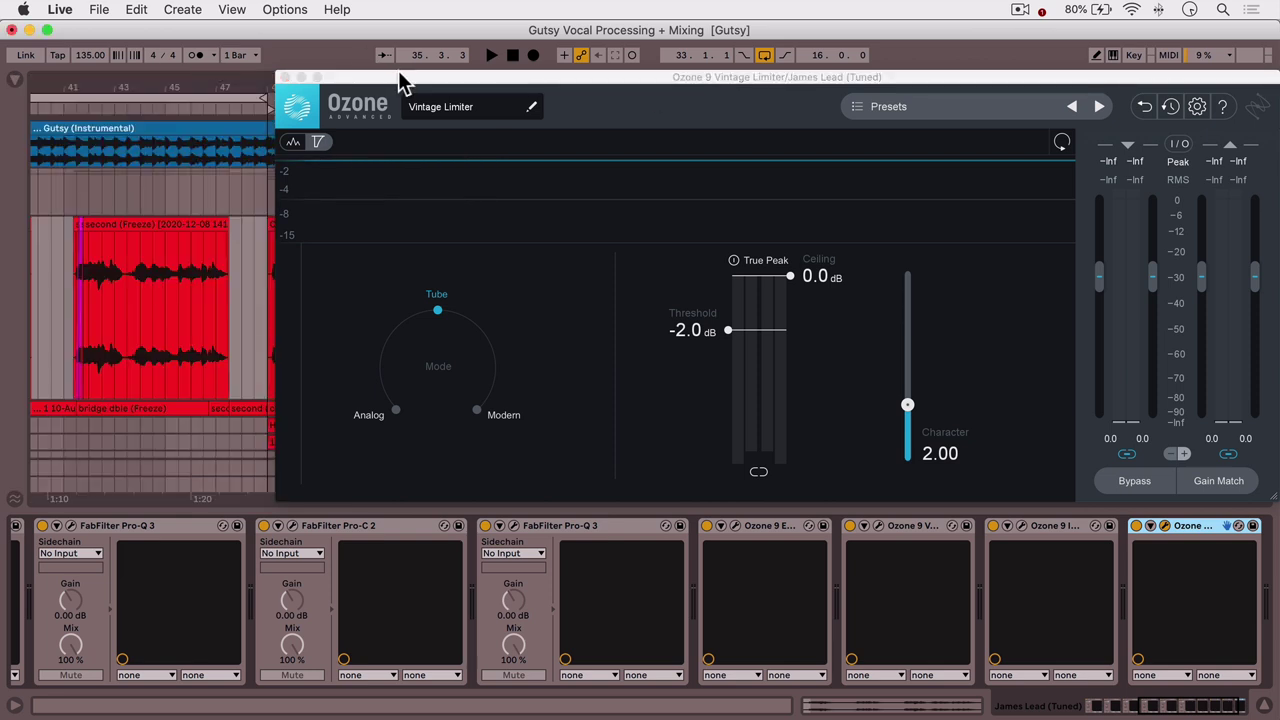
pyautogui.moveTo(398, 72); pyautogui.dragTo(310, 79)
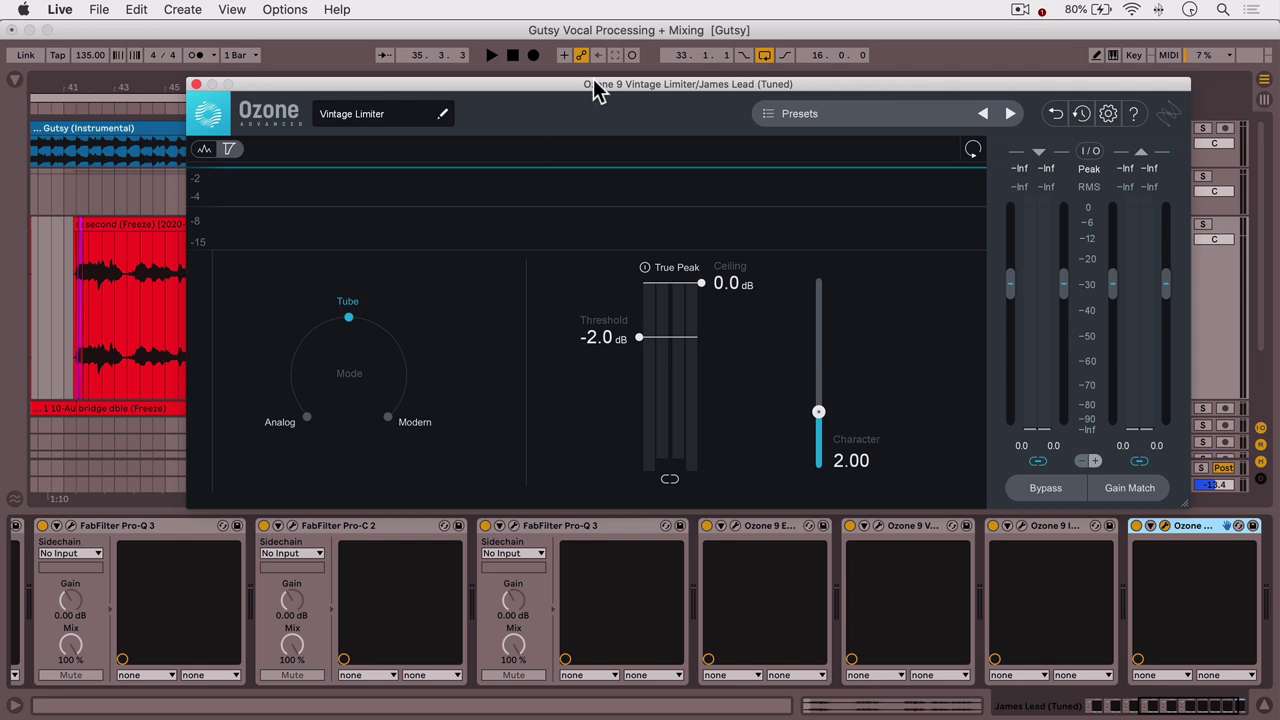
pyautogui.moveTo(584, 85); pyautogui.dragTo(578, 75)
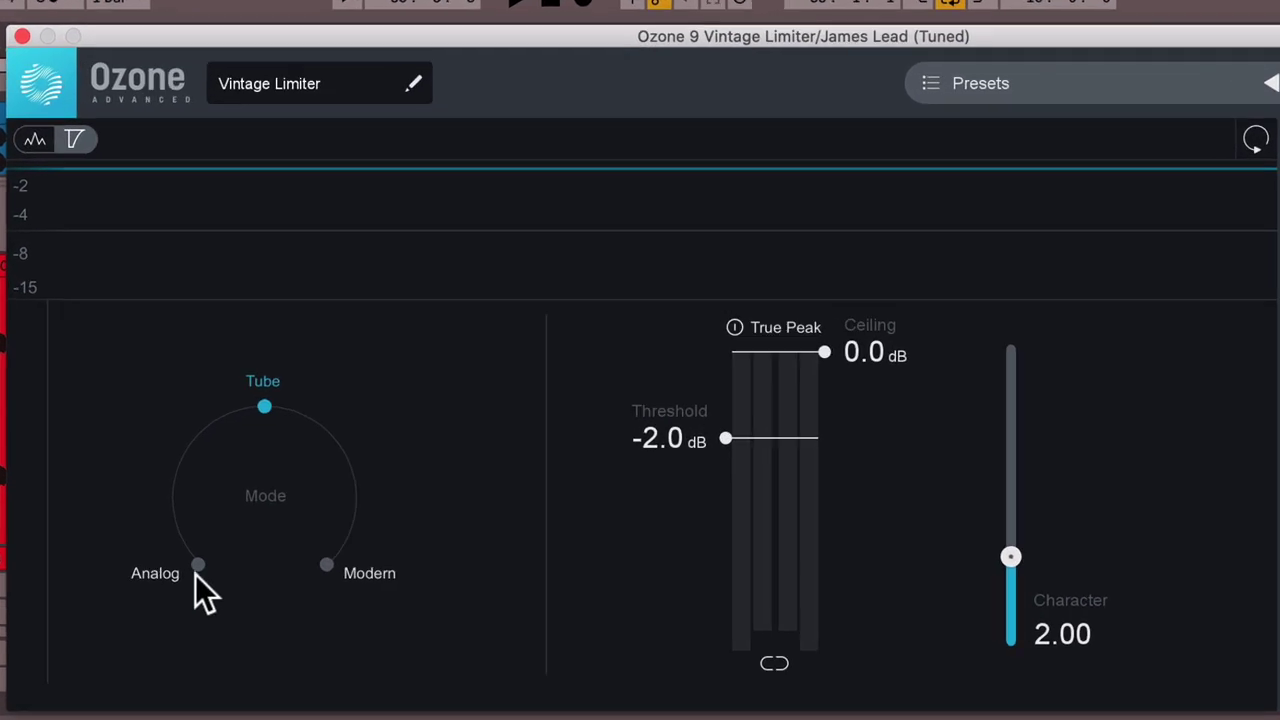
# Set the limiter to Analog mode with threshold and ceiling linked, and lower them by ear to -16.3 dB and -14.3 dB
pyautogui.click(197, 567)
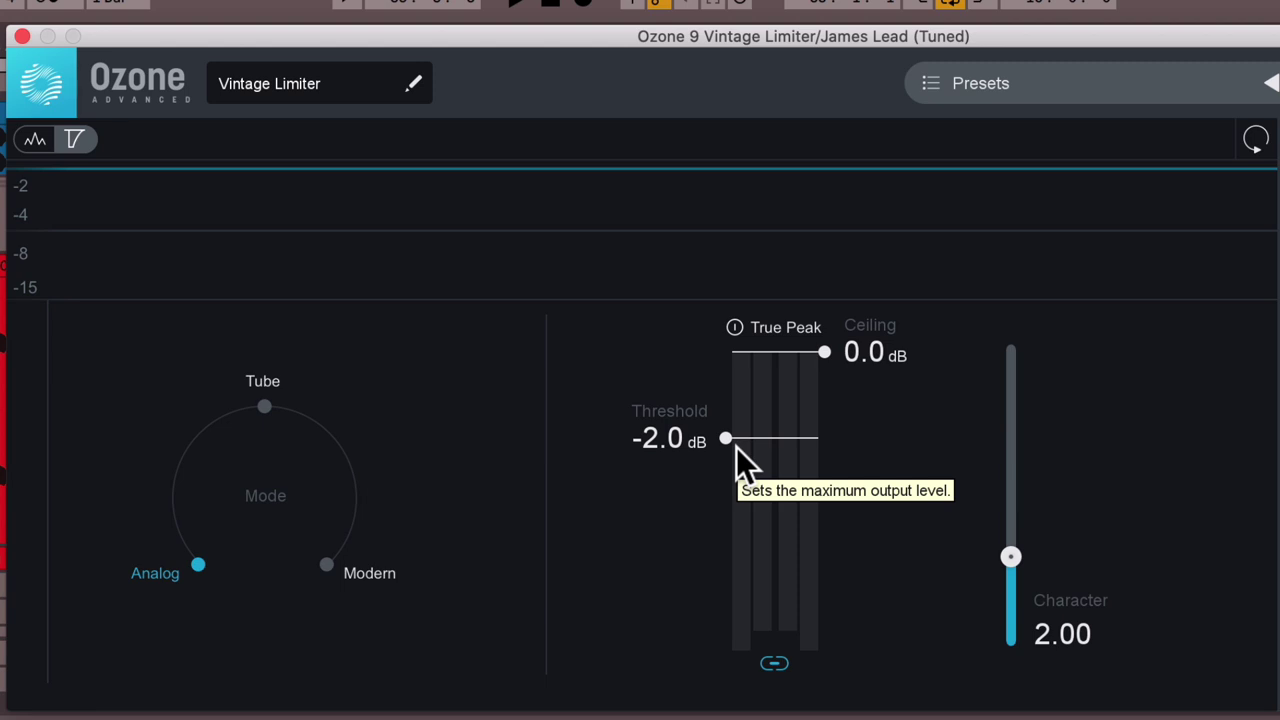
pyautogui.press('space')
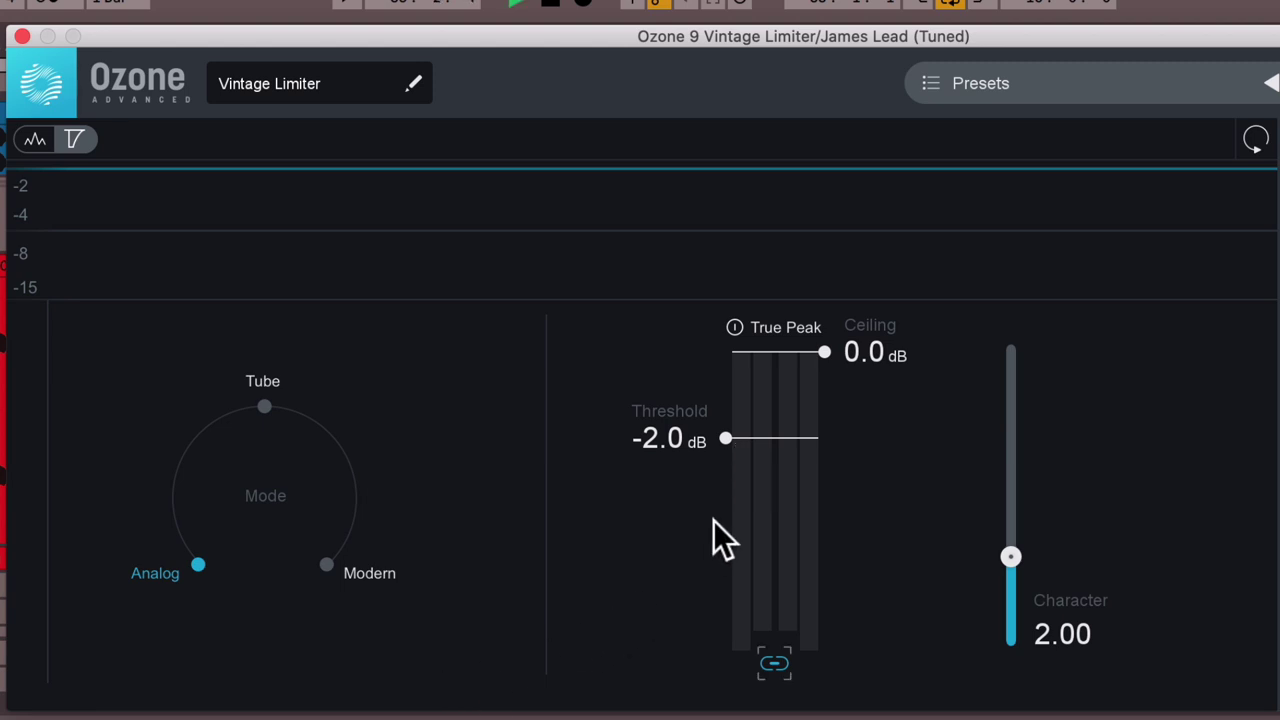
pyautogui.moveTo(726, 441); pyautogui.dragTo(715, 606)
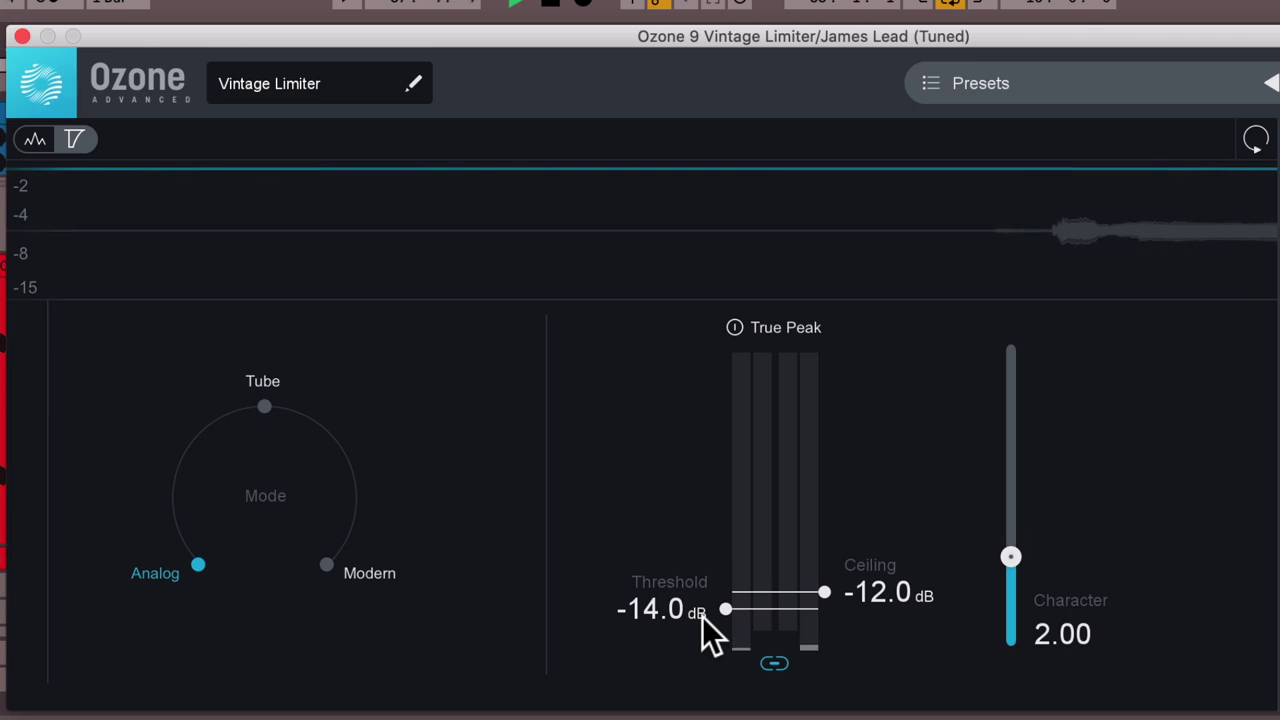
pyautogui.moveTo(725, 609); pyautogui.dragTo(720, 627)
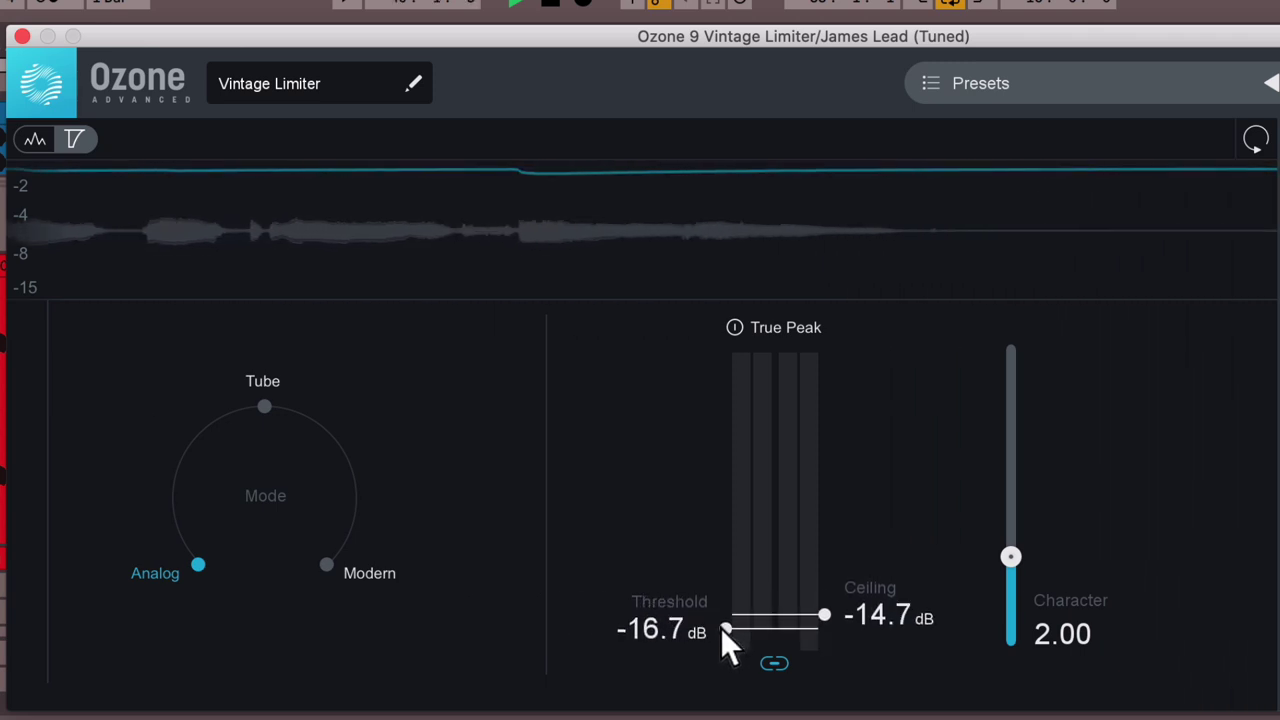
pyautogui.moveTo(720, 627); pyautogui.dragTo(722, 621)
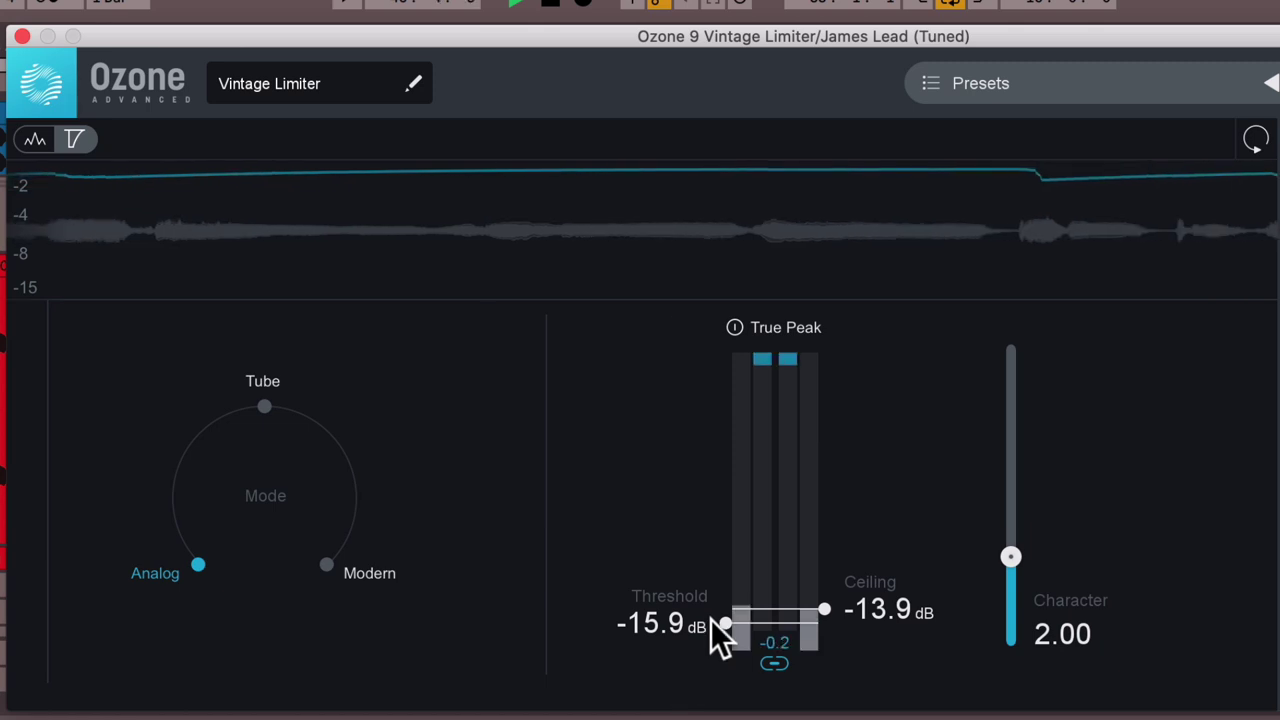
pyautogui.moveTo(718, 621); pyautogui.dragTo(724, 627)
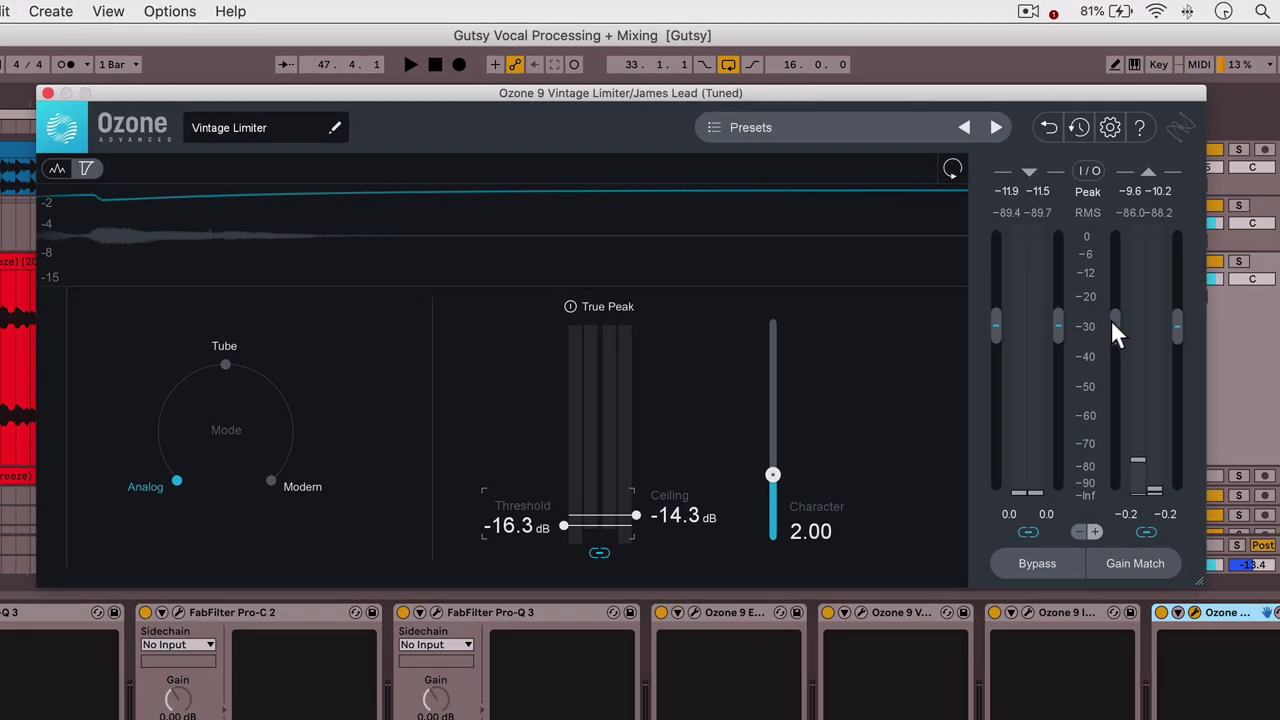
# Lower the Vintage Limiter's output gain to -2.0 dB on both channels and close its window
pyautogui.moveTo(1240, 328); pyautogui.dragTo(1242, 338)
pyautogui.moveTo(1112, 328); pyautogui.dragTo(1118, 344)
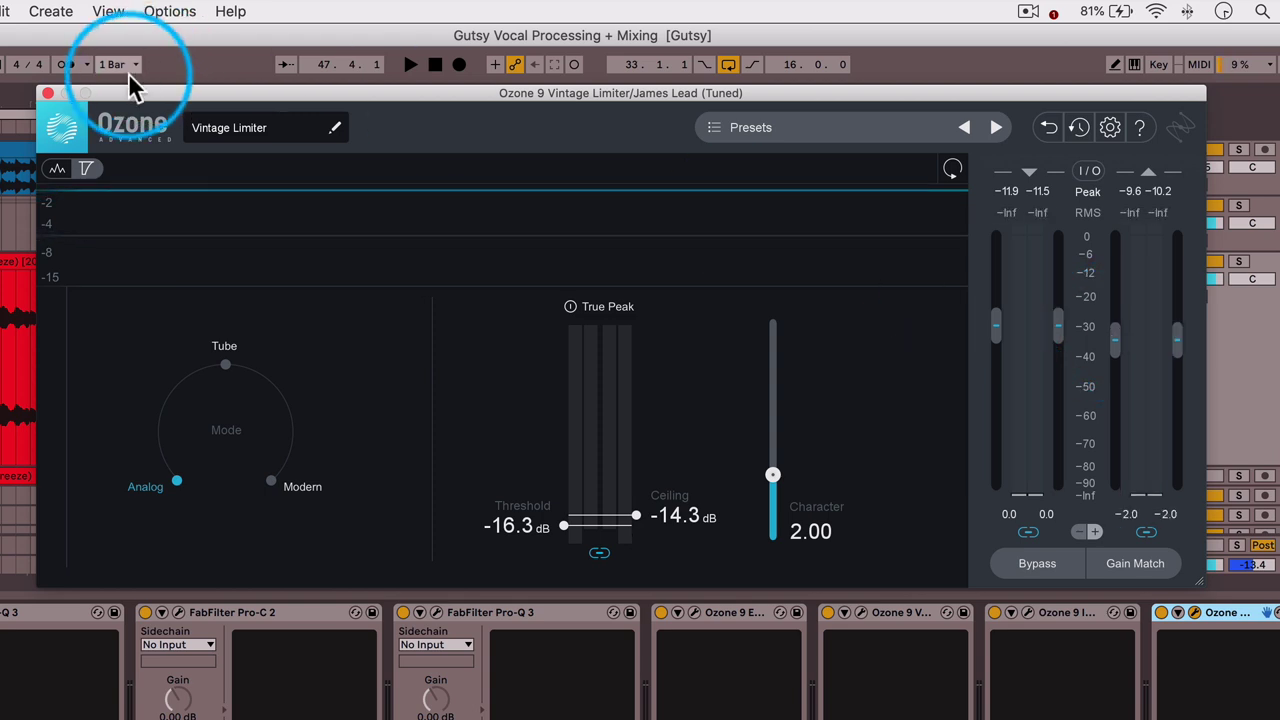
pyautogui.click(47, 93)
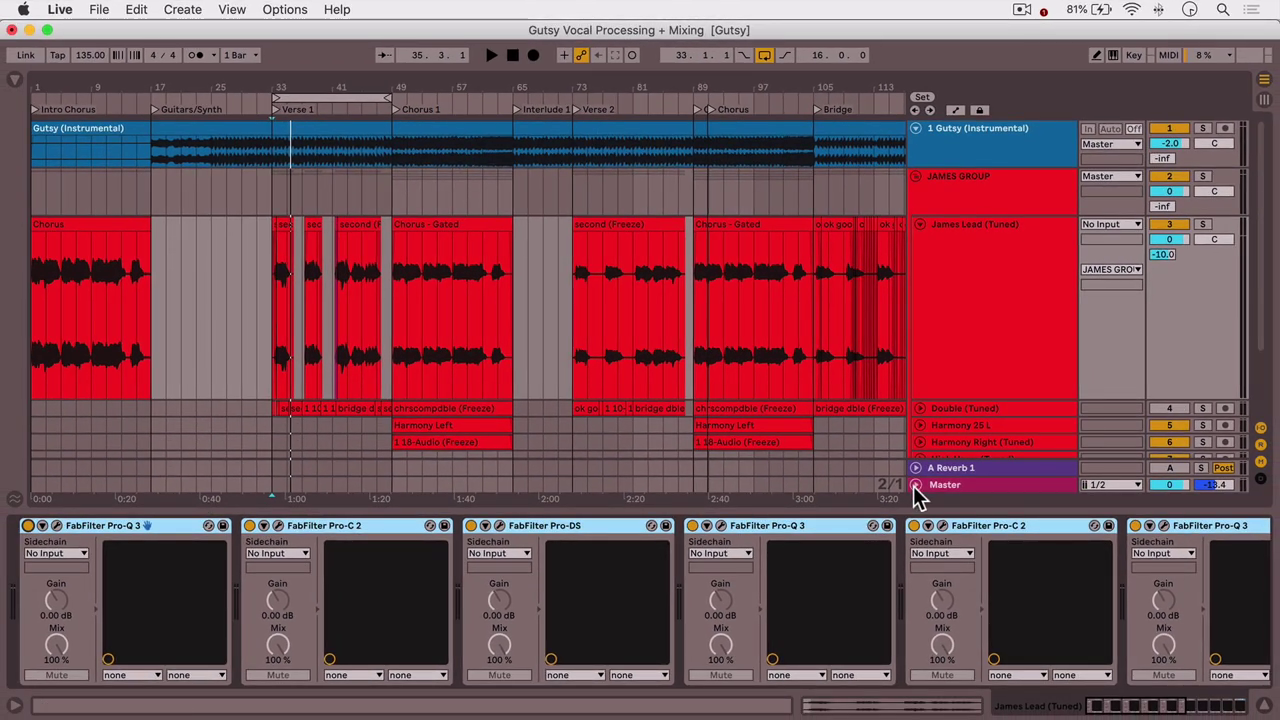
# Load Hybrid Reverb onto the A Reverb 1 return track, activate the track, and hide the browser
pyautogui.click(957, 469)
pyautogui.click(14, 78)
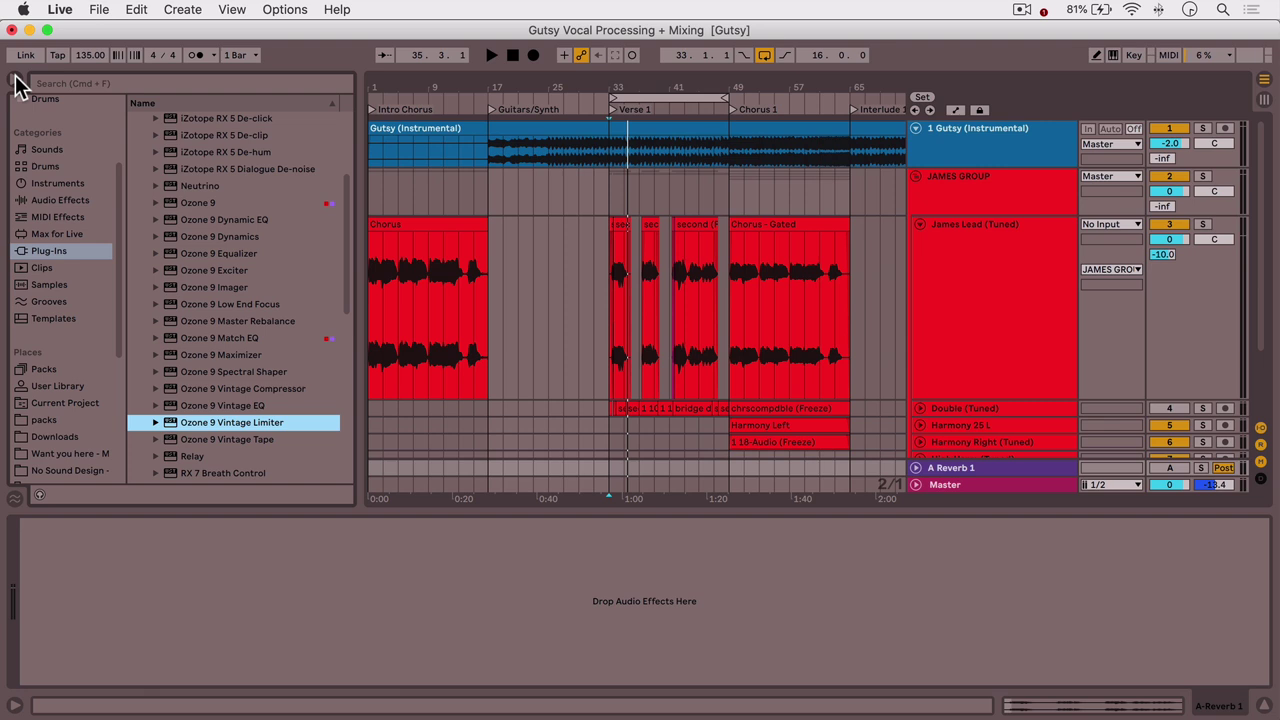
pyautogui.click(66, 201)
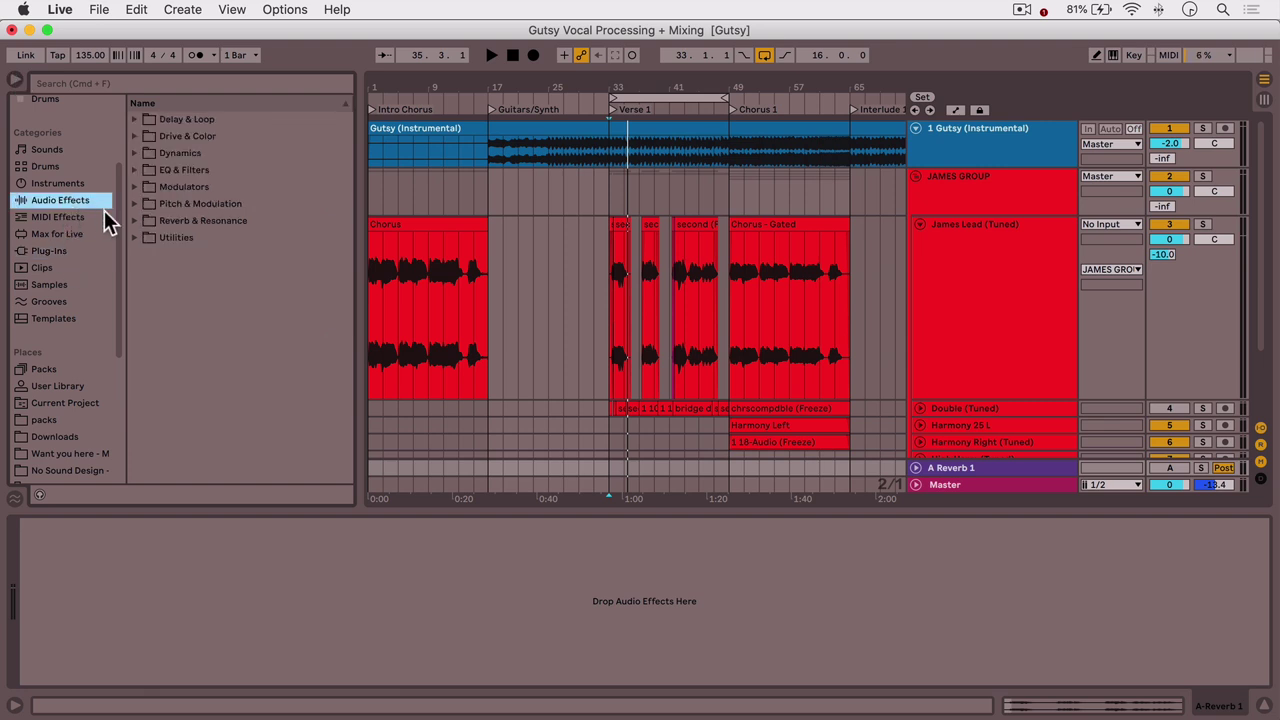
pyautogui.click(135, 221)
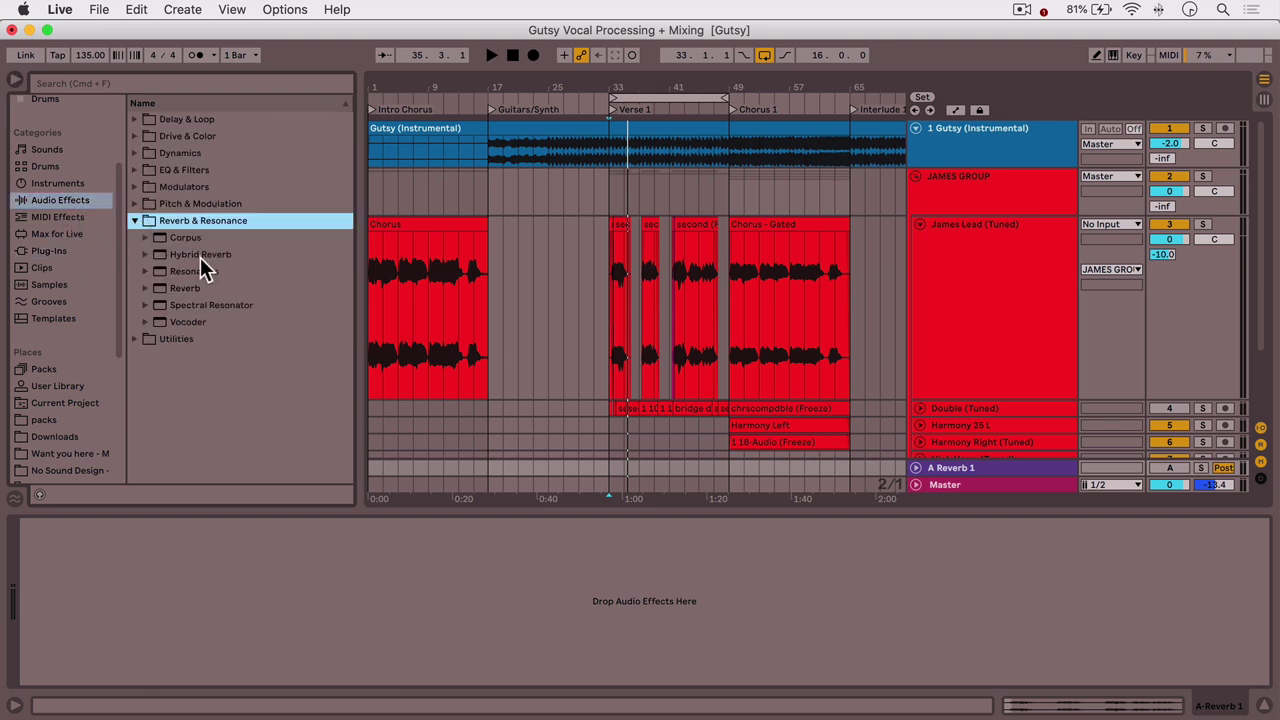
pyautogui.moveTo(205, 255); pyautogui.dragTo(527, 296)
pyautogui.moveTo(933, 463); pyautogui.dragTo(933, 466)
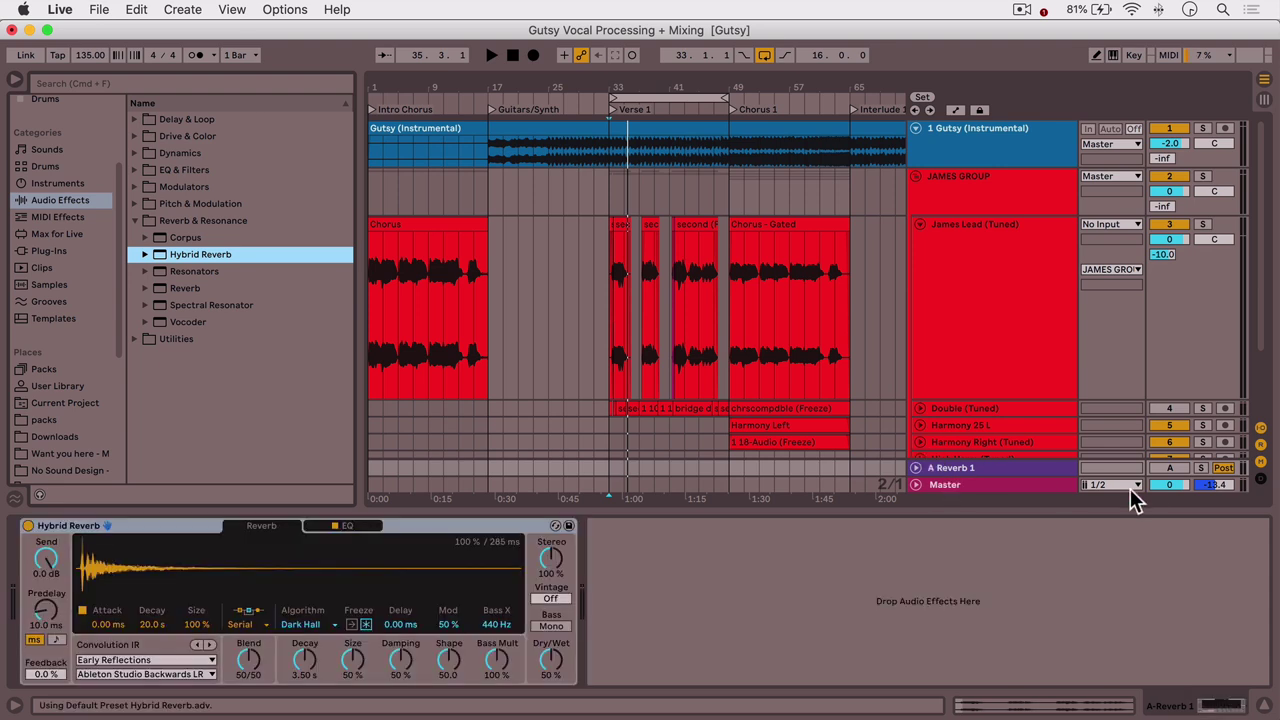
pyautogui.click(1167, 480)
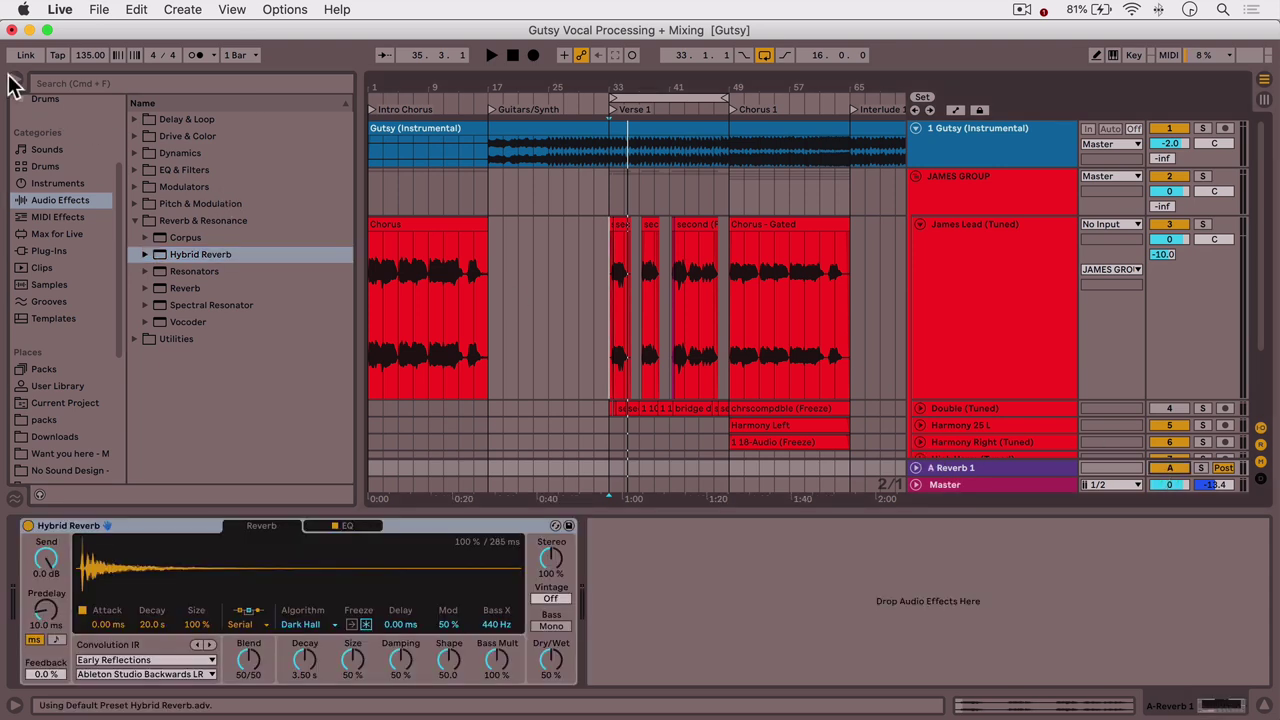
pyautogui.click(12, 81)
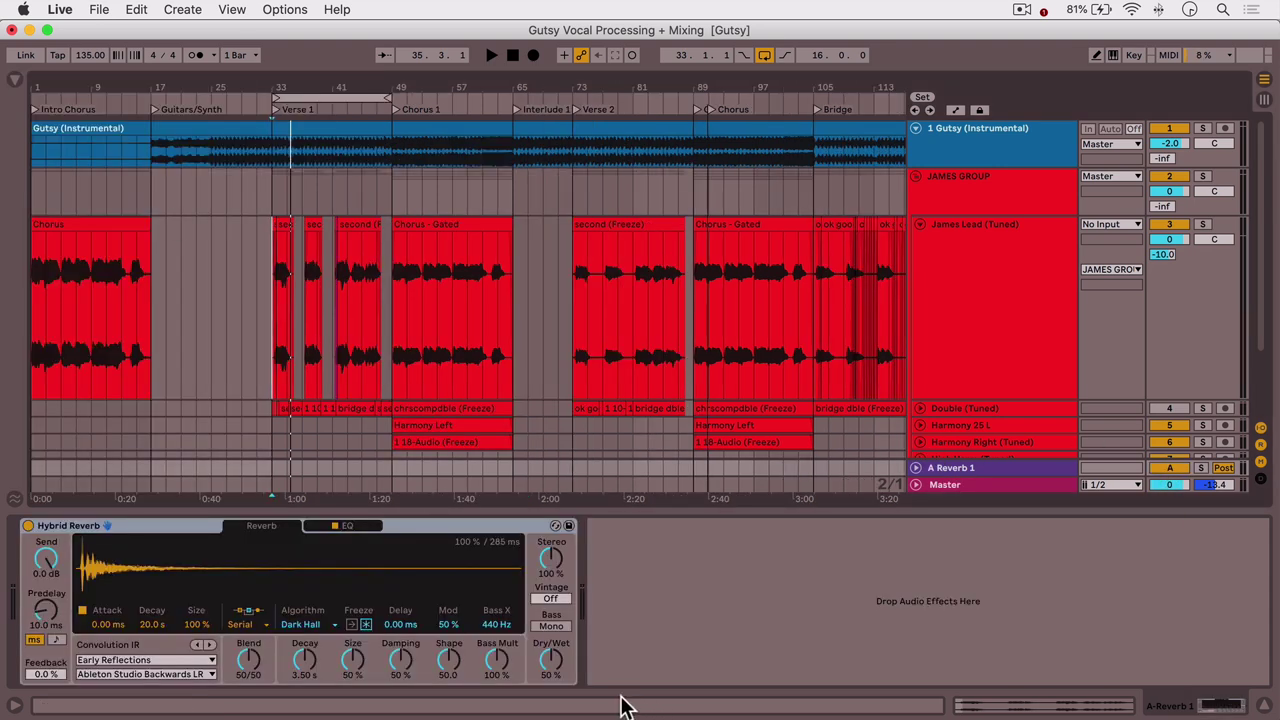
# Set Hybrid Reverb to 100% wet, choose the Plates impulse category with Classic Plate 1, and sync the predelay to 2/16
pyautogui.moveTo(548, 660); pyautogui.dragTo(548, 620)
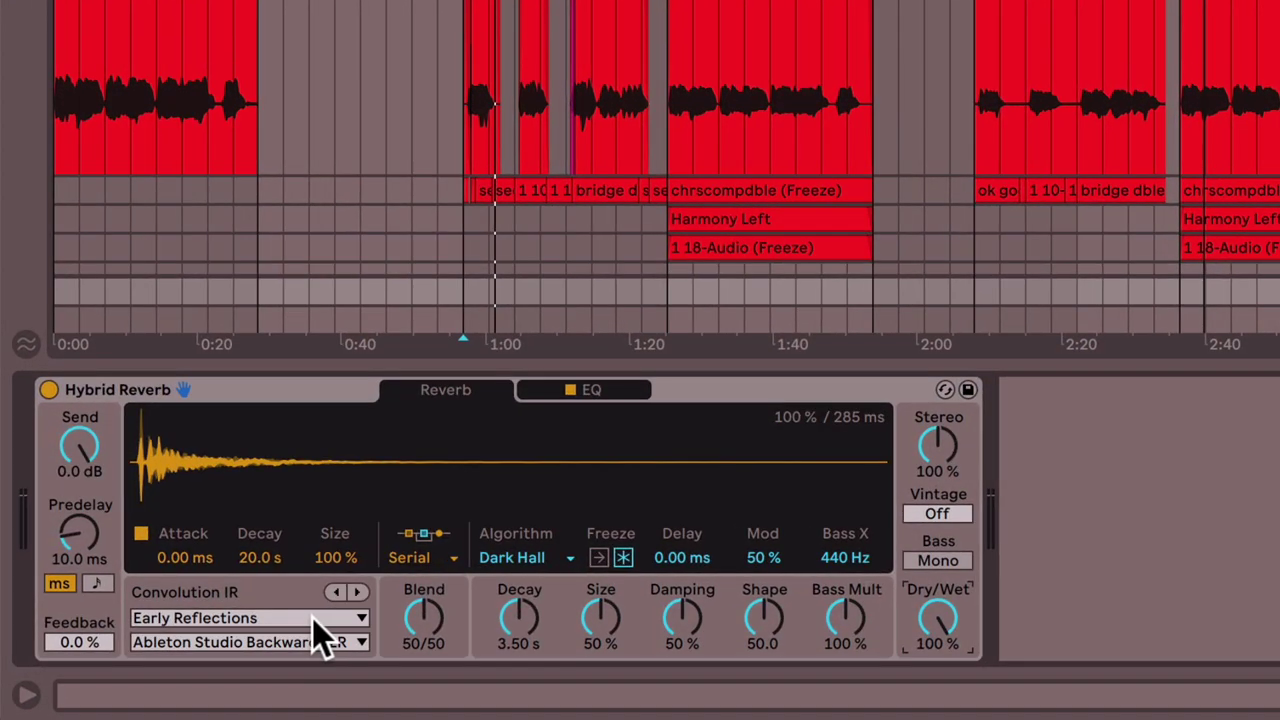
pyautogui.click(180, 660)
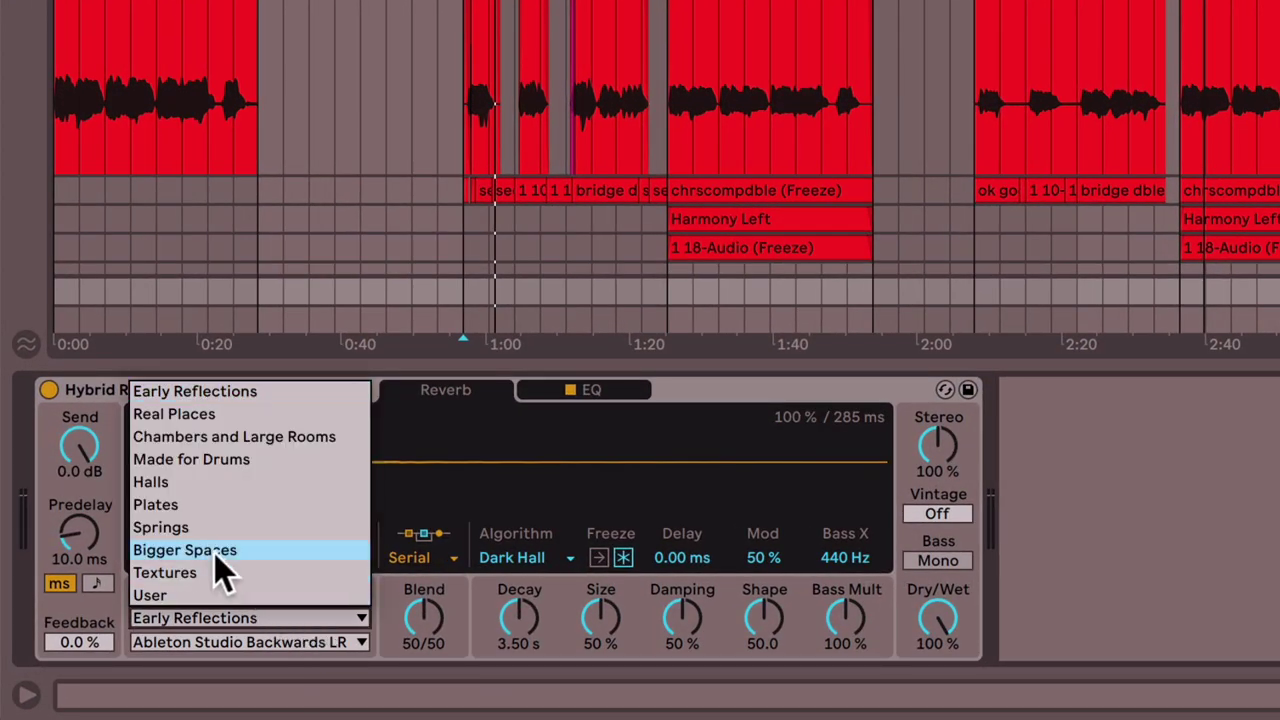
pyautogui.click(181, 505)
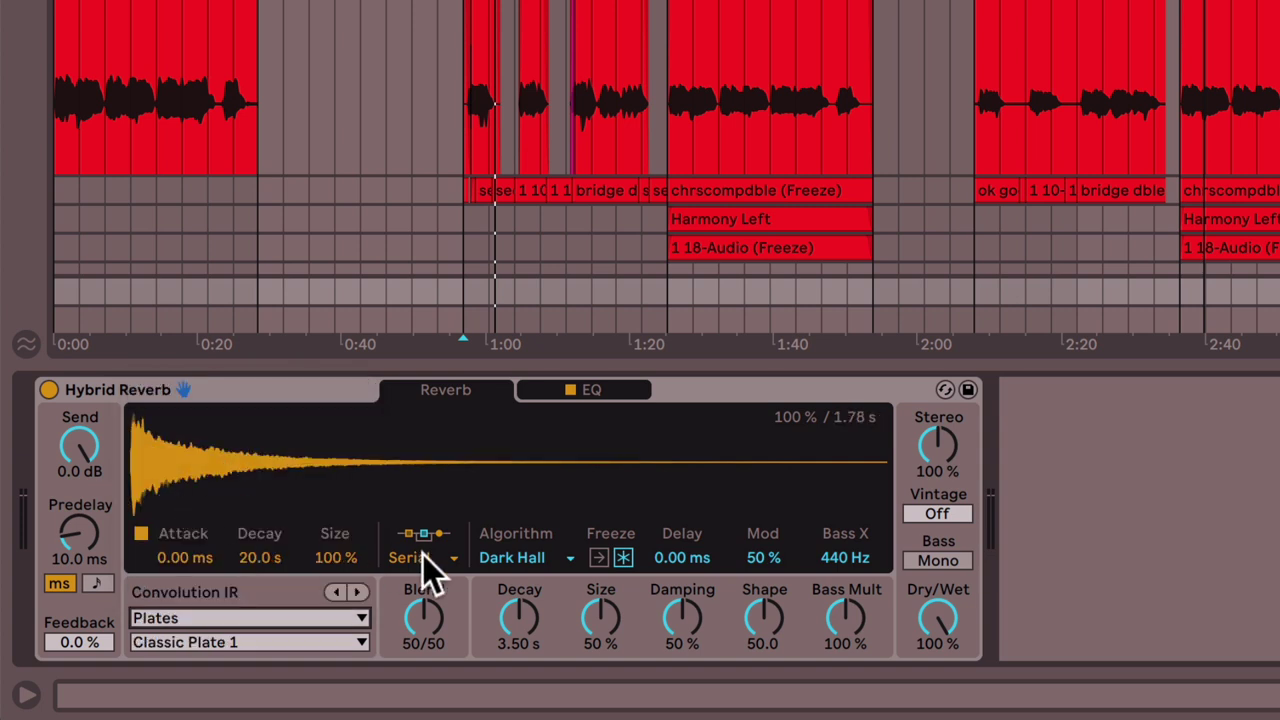
pyautogui.click(254, 643)
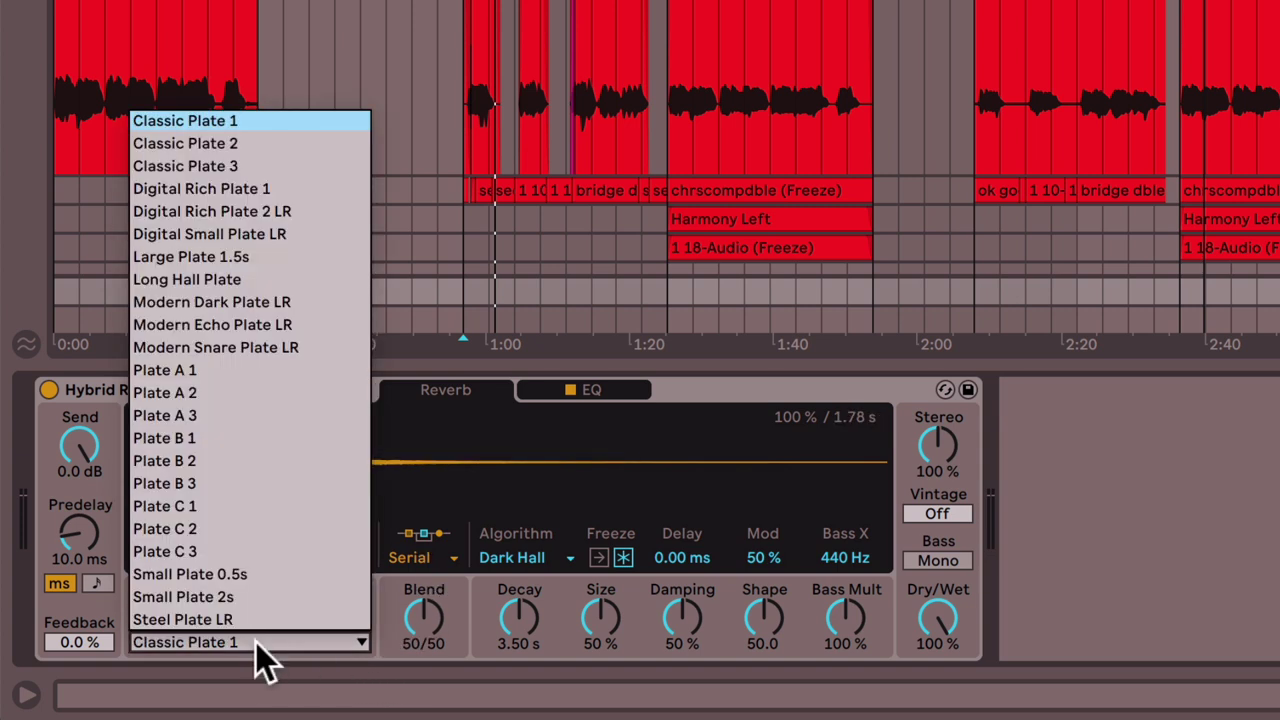
pyautogui.click(396, 652)
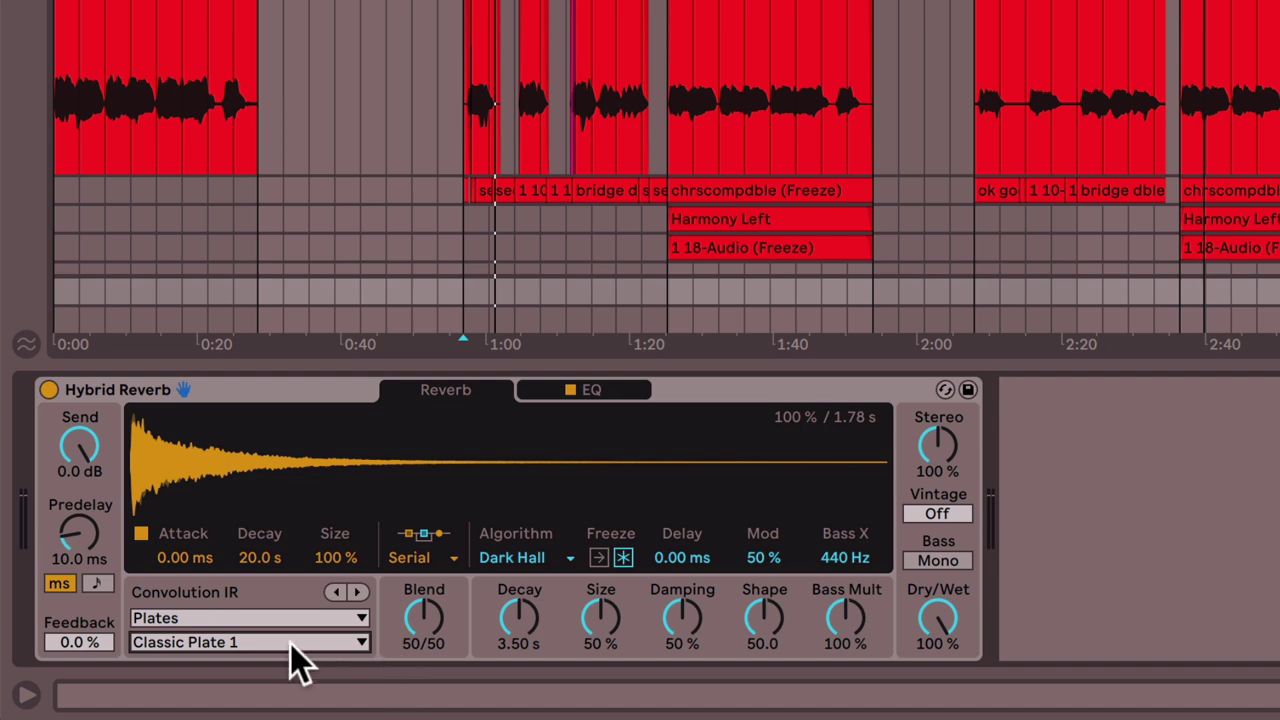
pyautogui.click(95, 584)
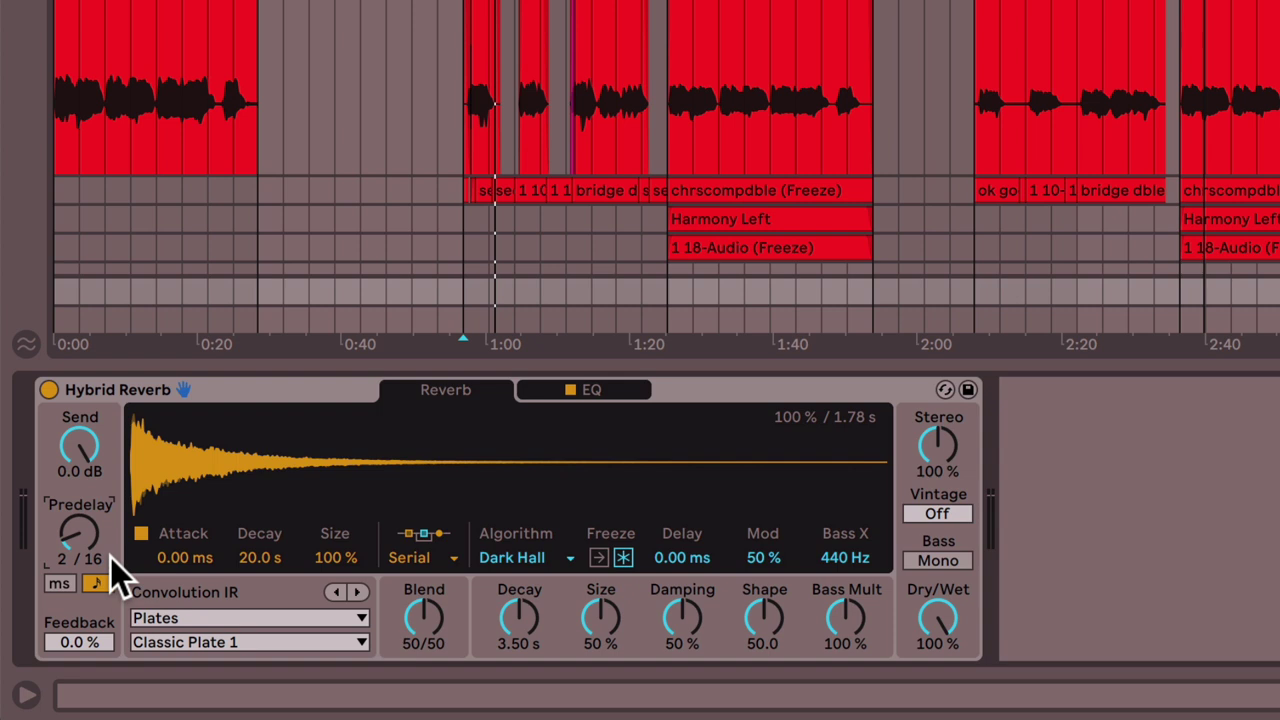
# Audition plate impulse responses during playback, trying Classic Plate 2 and choosing Modern Dark Plate LR
pyautogui.press('space')
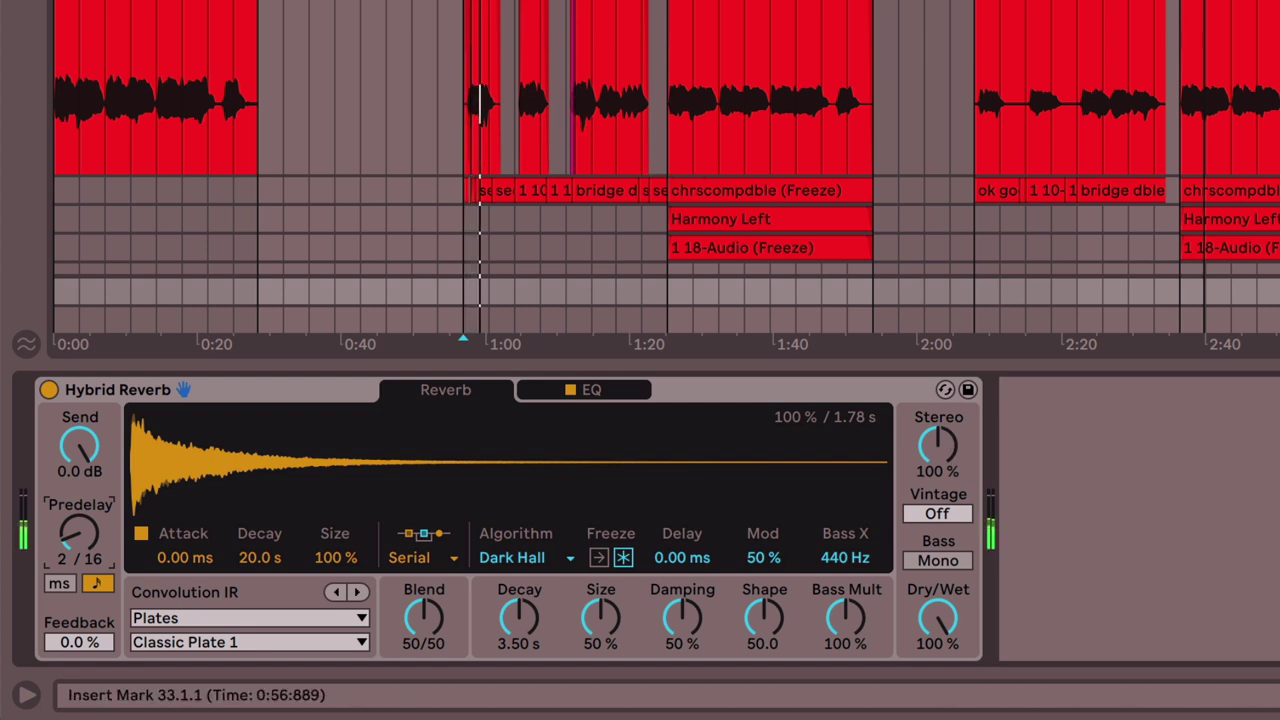
pyautogui.scroll(3, 569, 250)
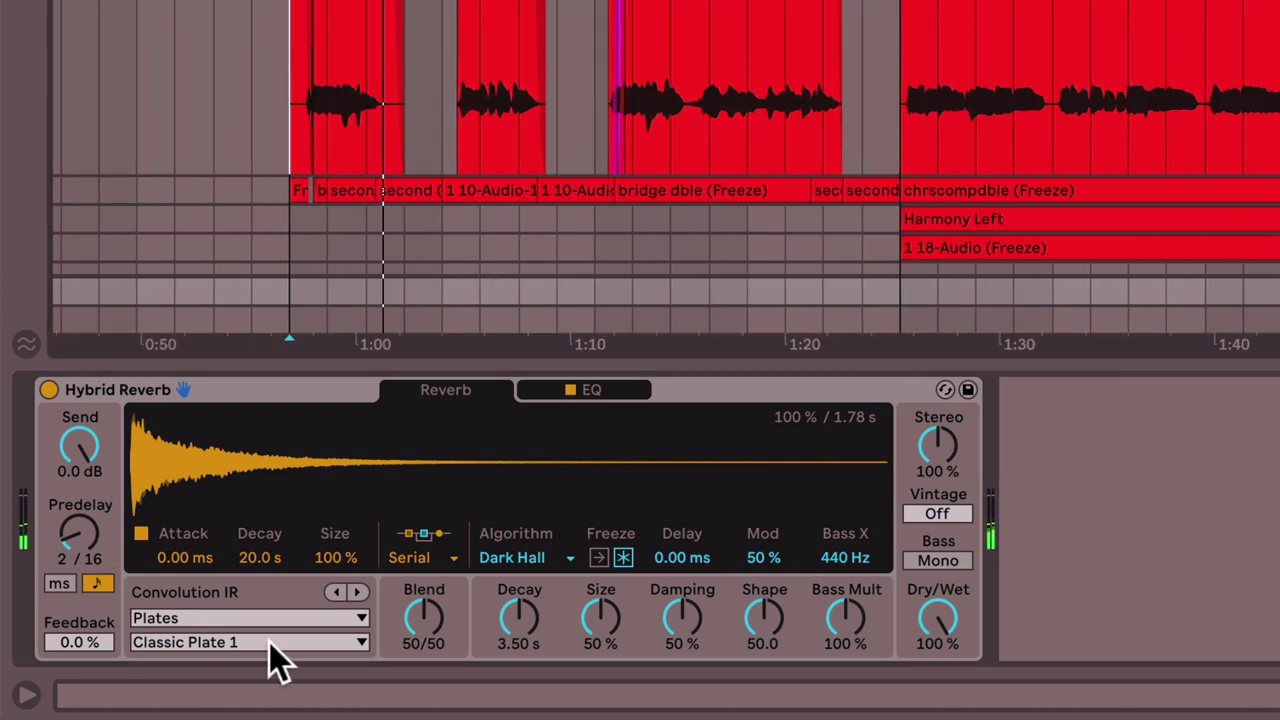
pyautogui.click(239, 640)
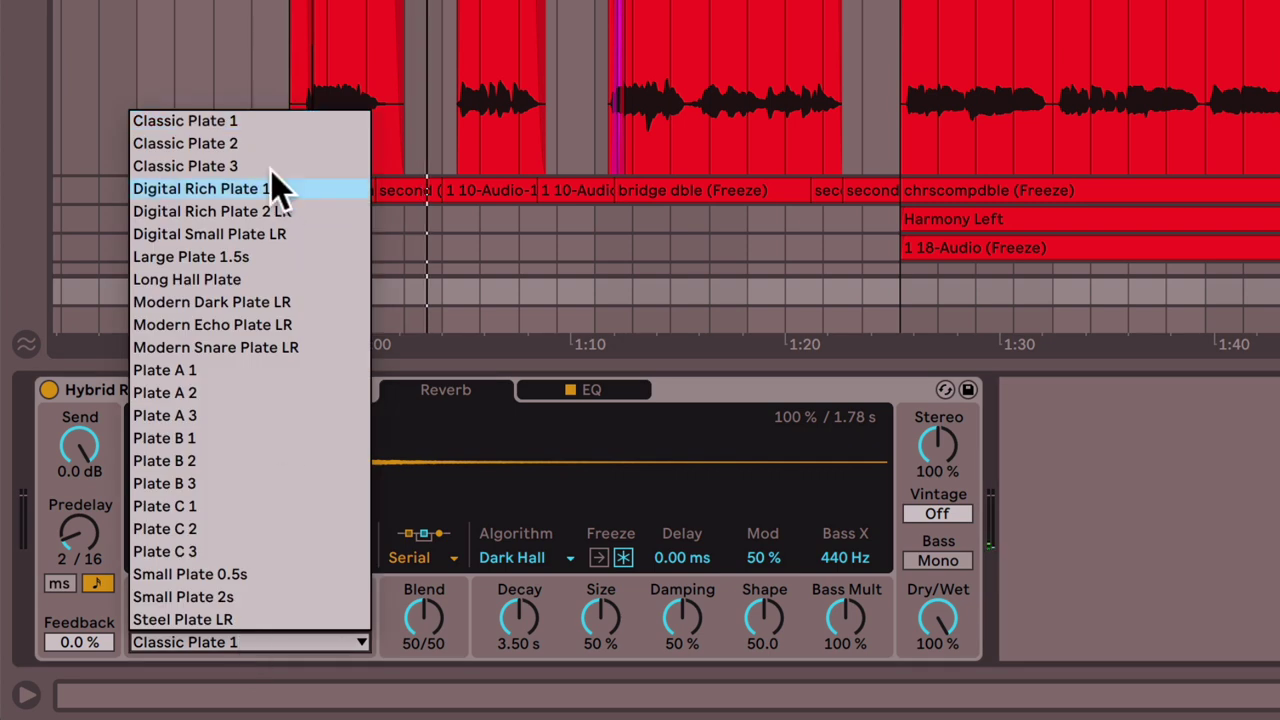
pyautogui.click(256, 148)
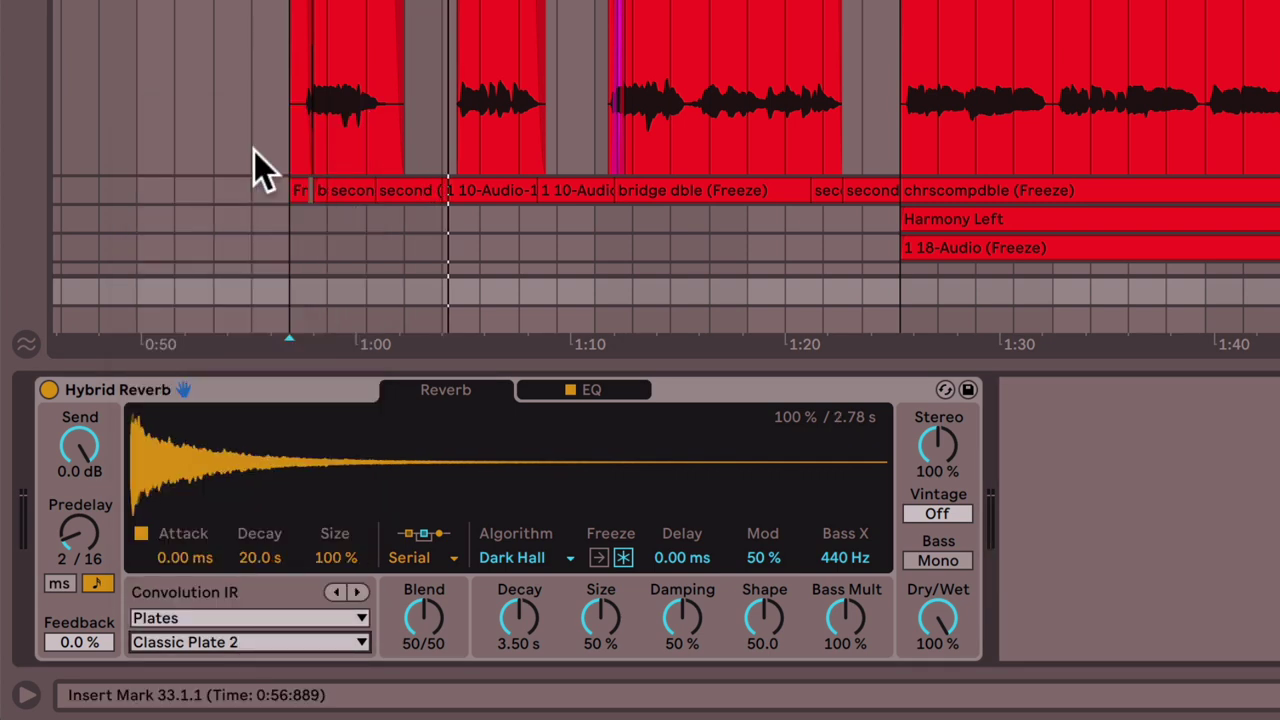
pyautogui.click(316, 640)
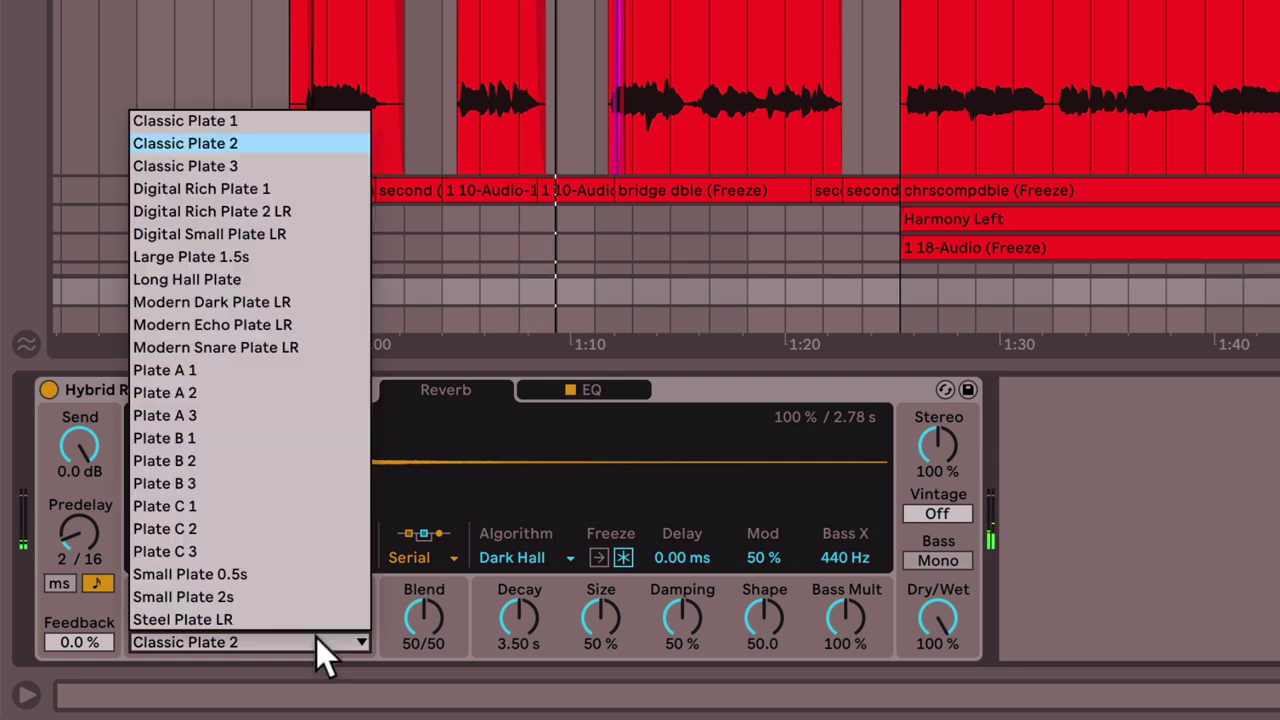
pyautogui.click(242, 303)
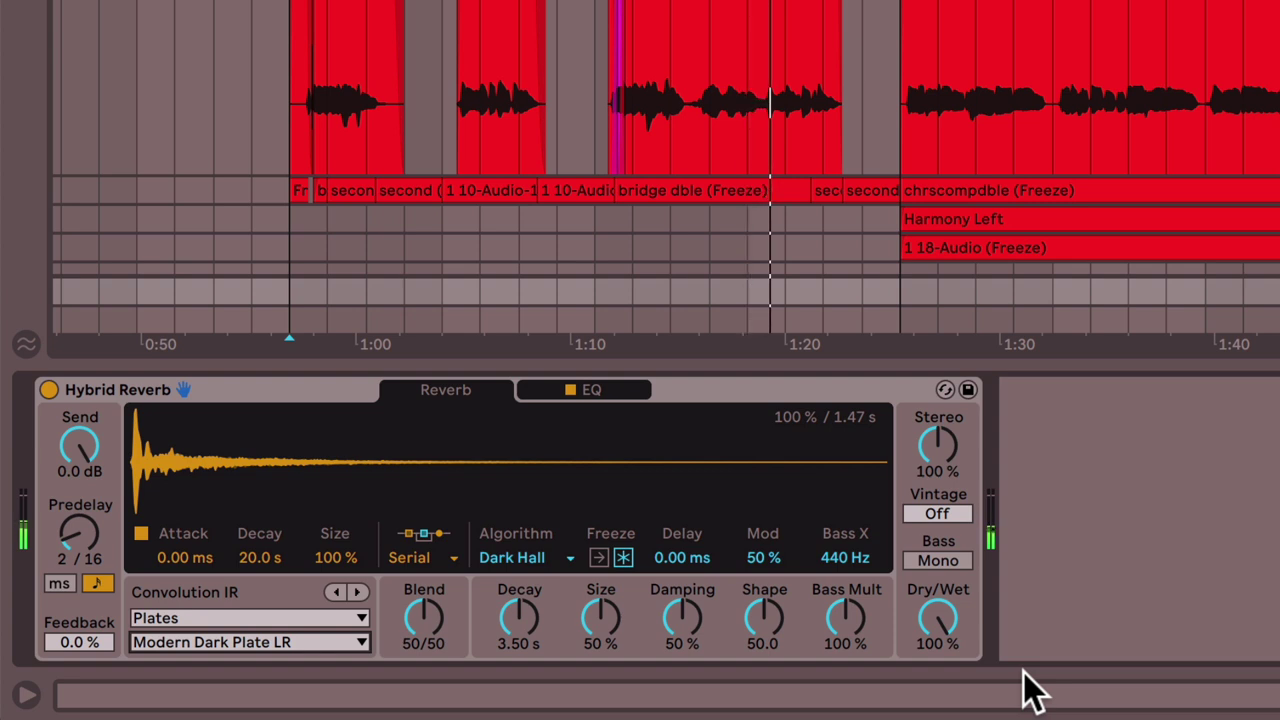
# In the reverb's EQ, make band 4 a low-pass filter at 3.05 kHz with a 36 dB slope, and return to the reverb settings
pyautogui.click(606, 396)
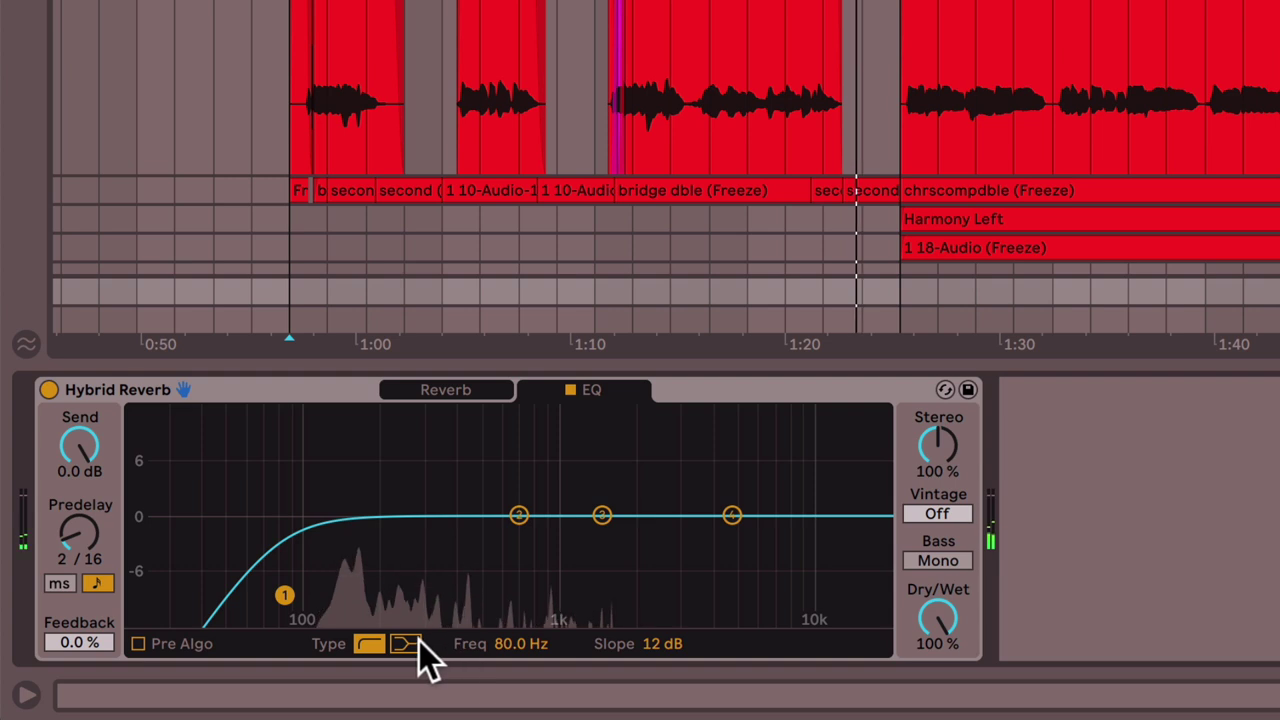
pyautogui.click(731, 515)
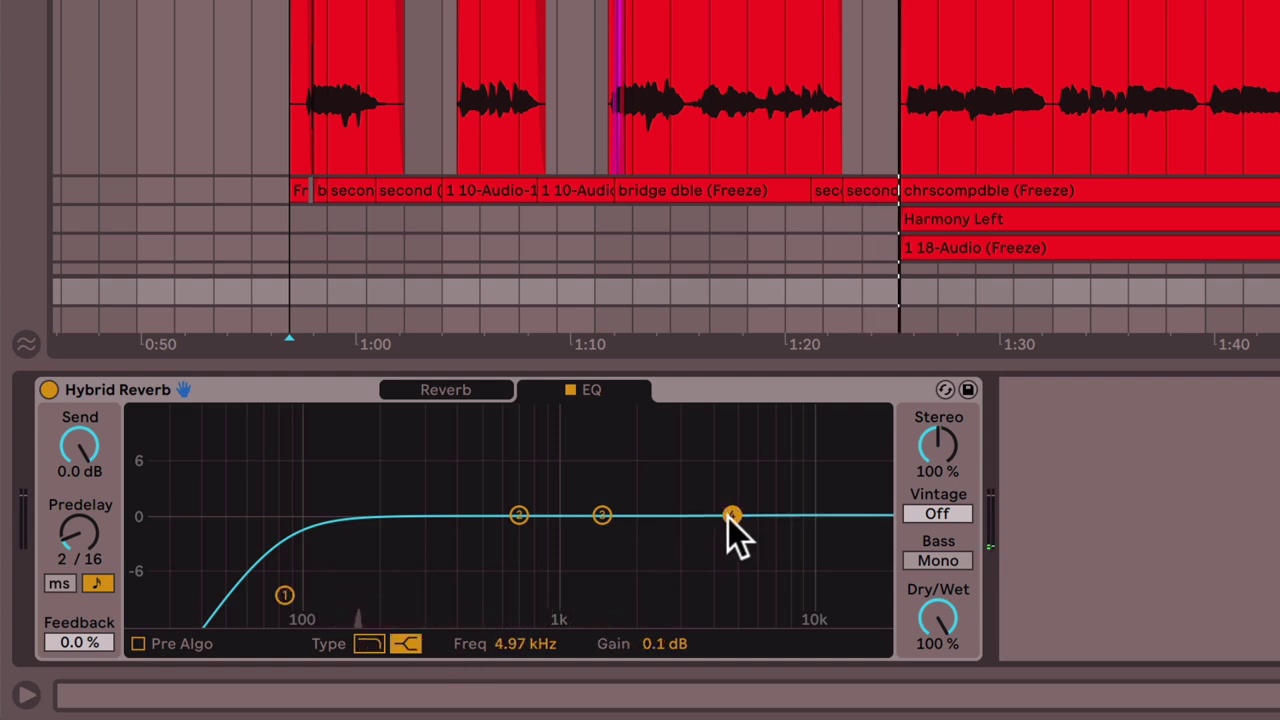
pyautogui.click(370, 643)
pyautogui.moveTo(731, 526); pyautogui.dragTo(680, 526)
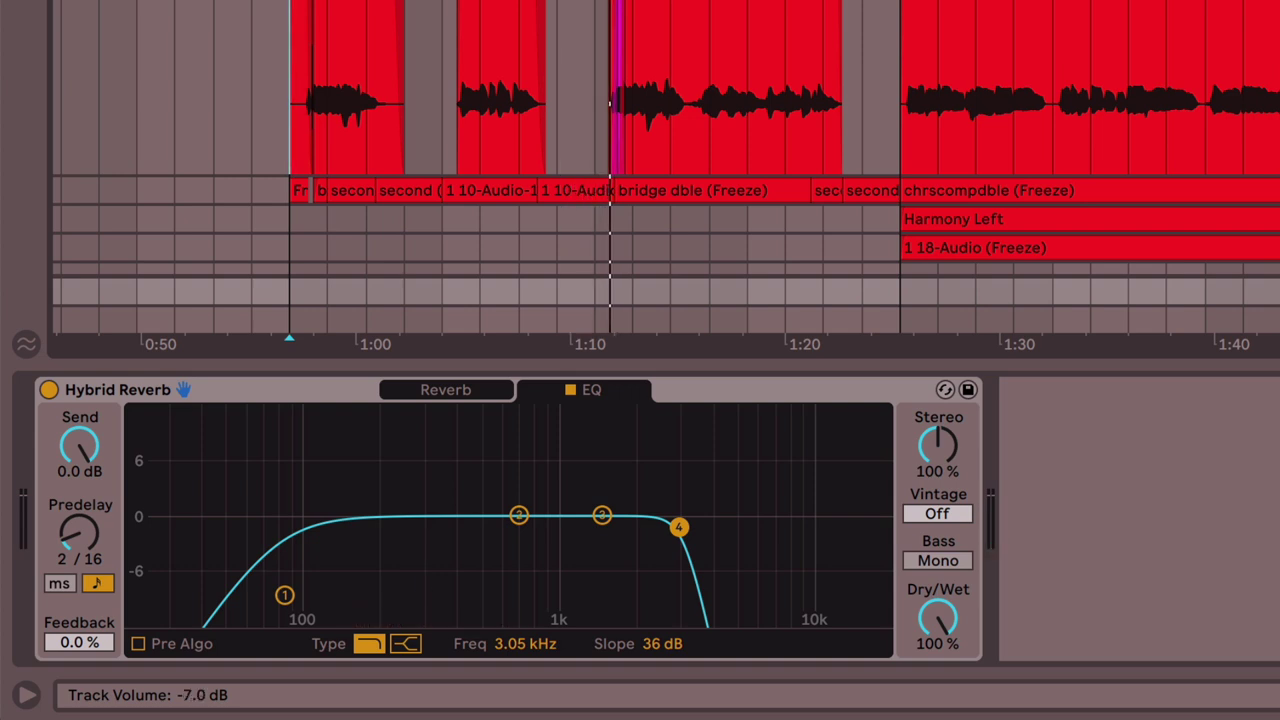
pyautogui.click(474, 391)
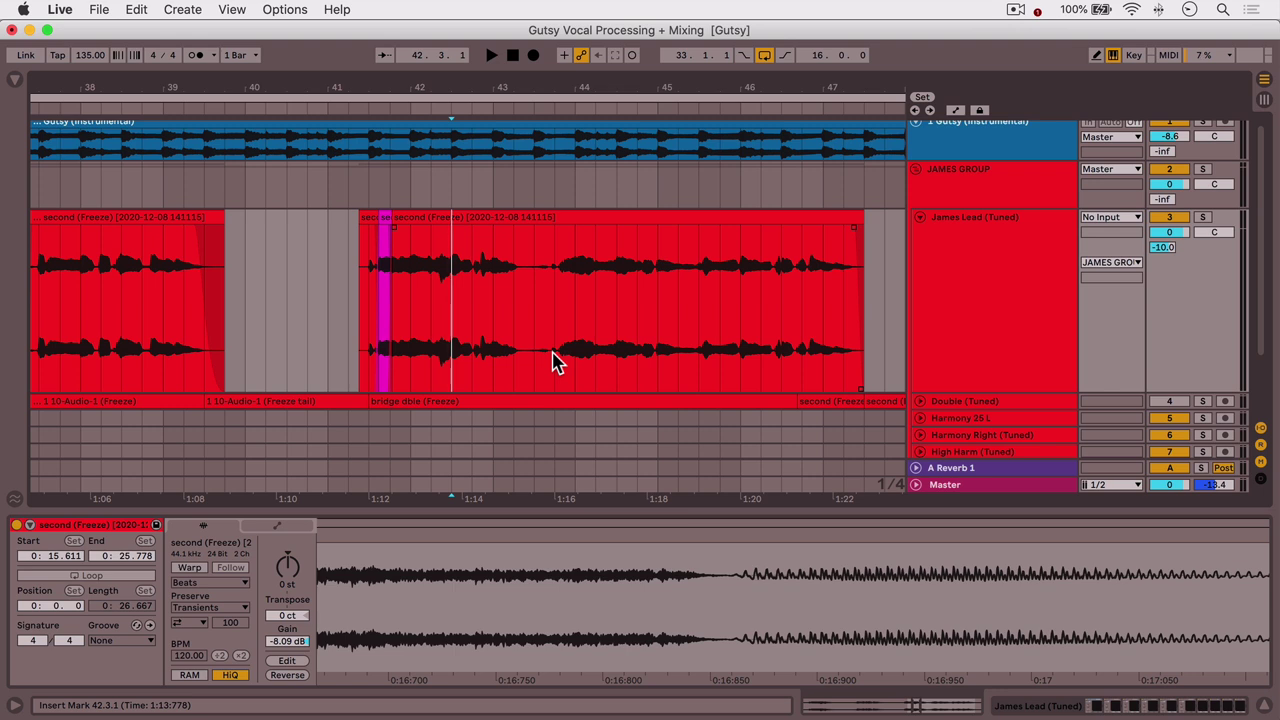
# Play back the lead vocal from 42.3.1 to examine the quiet gap between phrases around 43.3.1
pyautogui.press('space')
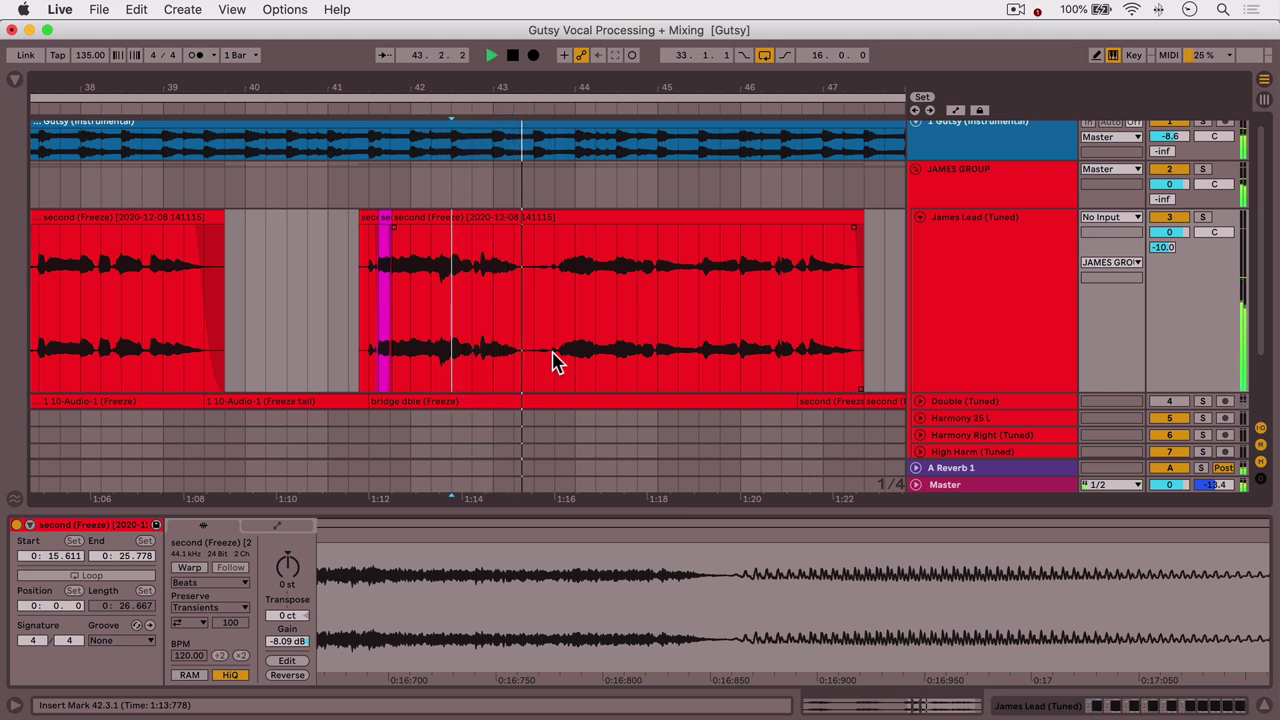
pyautogui.press('space')
pyautogui.press('space')
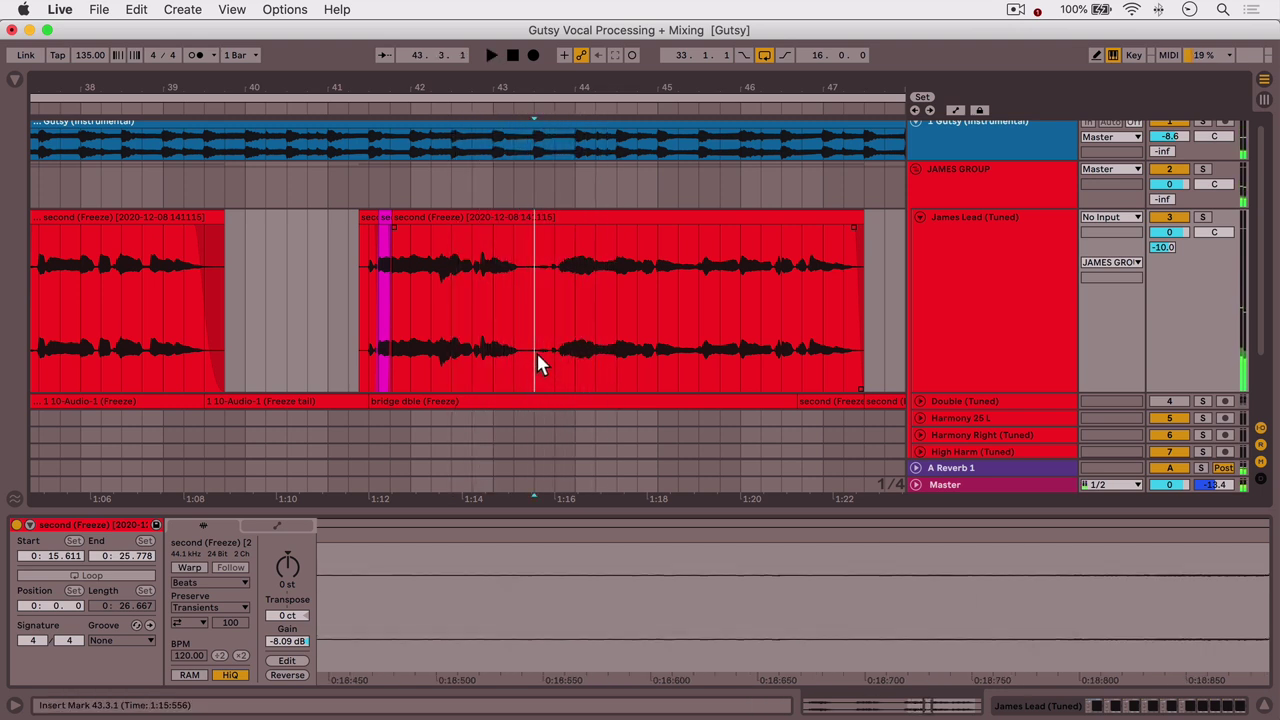
pyautogui.moveTo(536, 353); pyautogui.dragTo(553, 360)
pyautogui.click(455, 360)
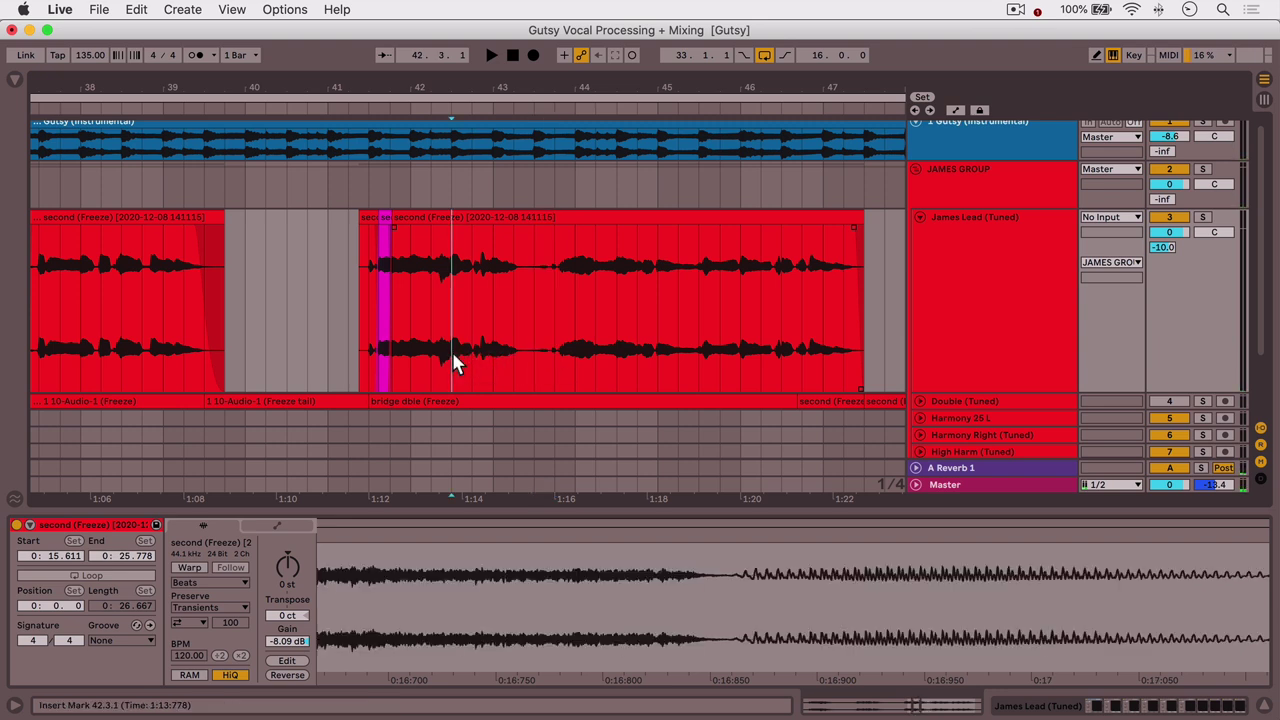
pyautogui.press('space')
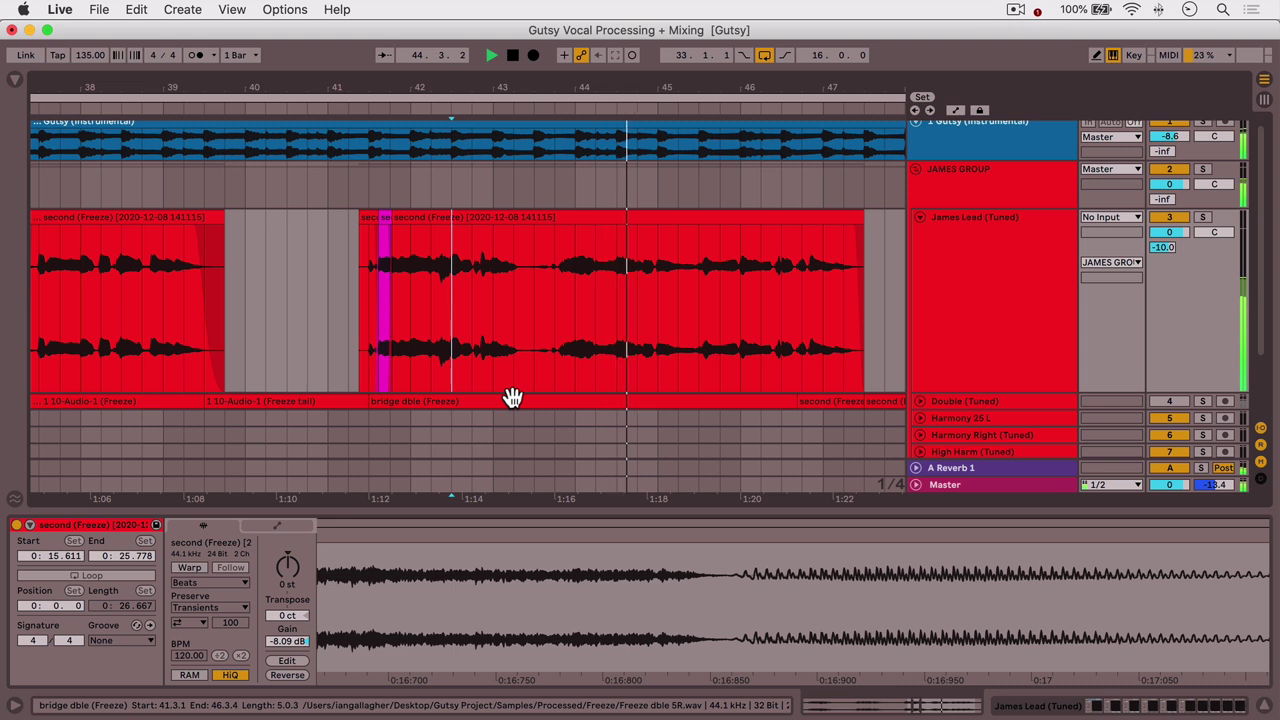
pyautogui.press('space')
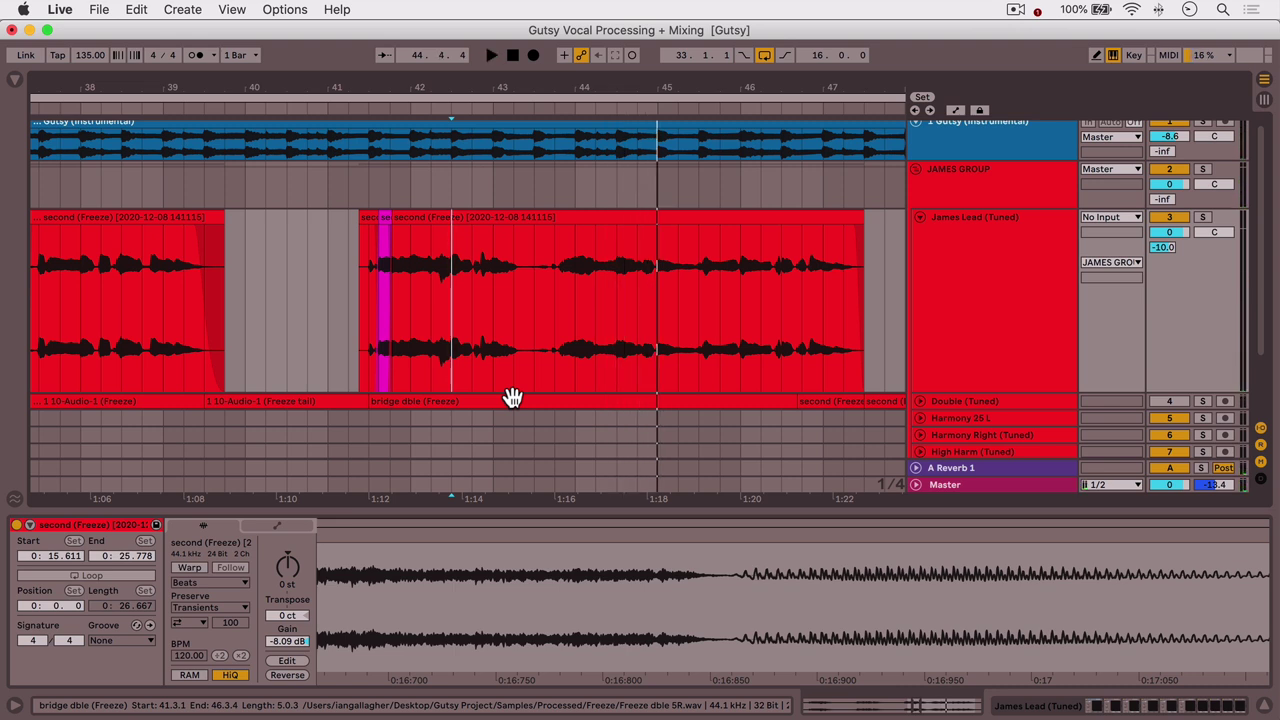
pyautogui.click(454, 362)
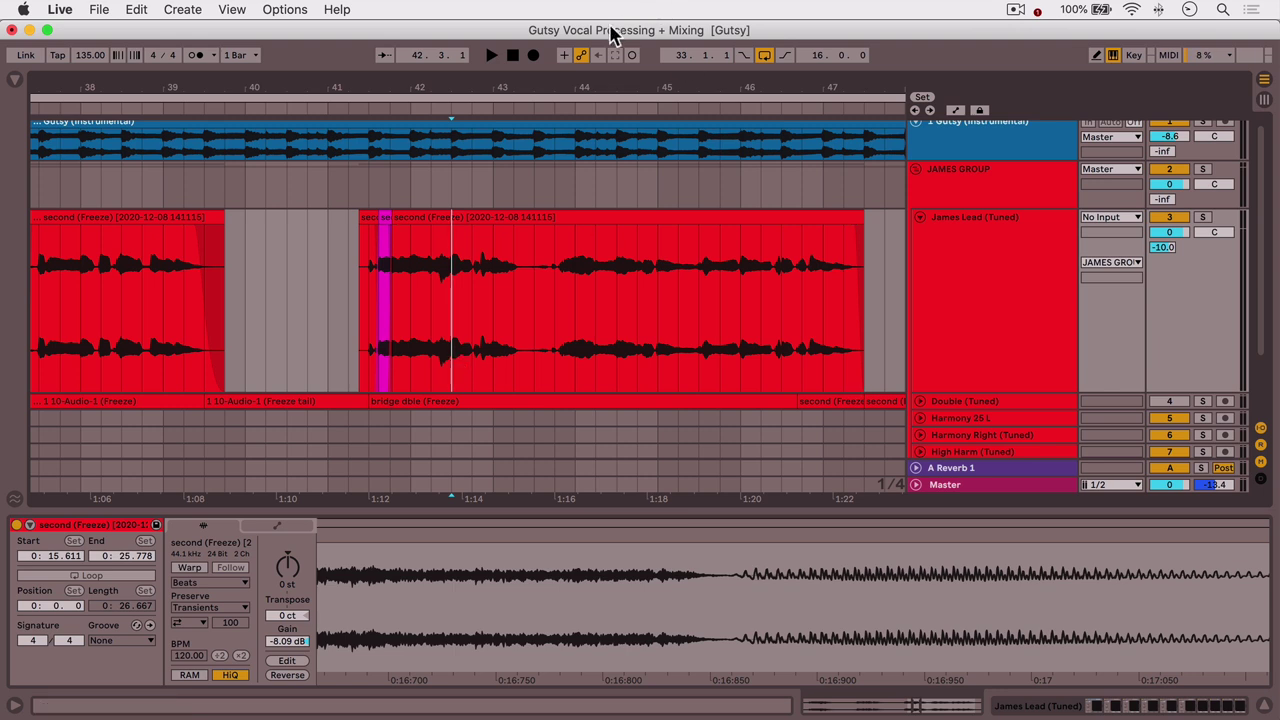
# Split off the lead vocal section from 43.3.1 to 43.3.4 and lower its clip gain to -16.4 dB
pyautogui.moveTo(551, 82); pyautogui.dragTo(490, 288)
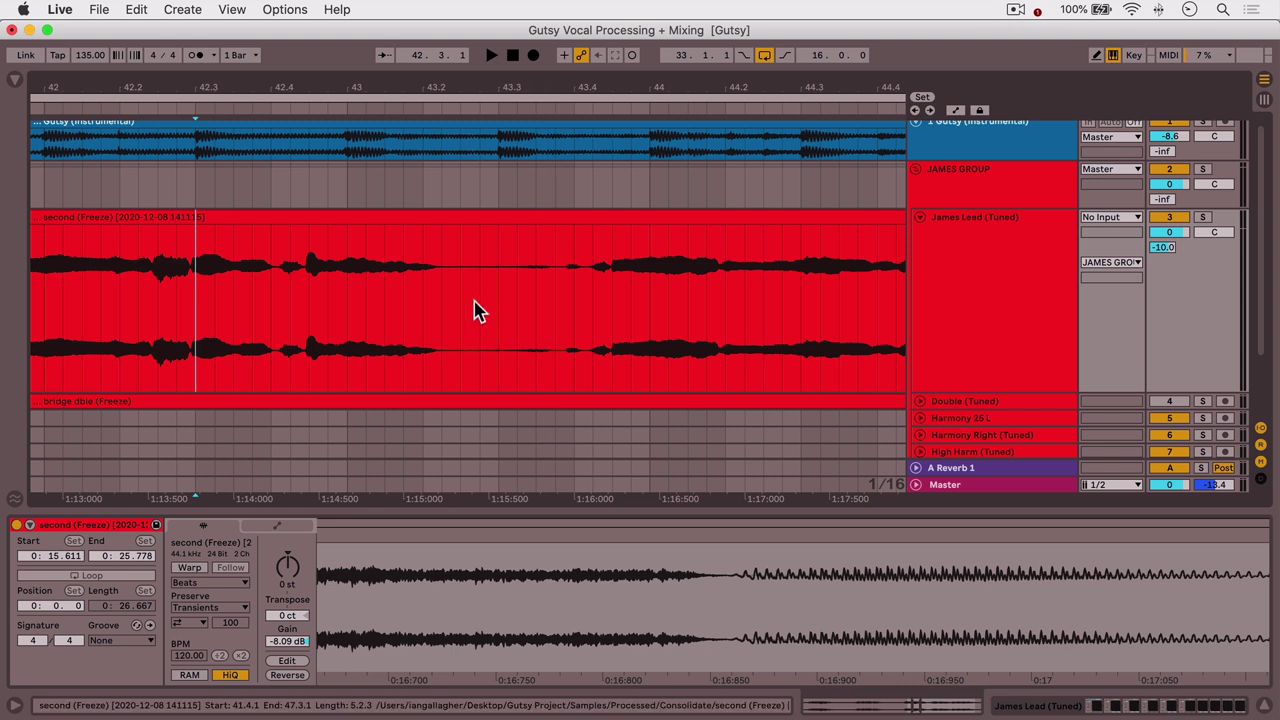
pyautogui.moveTo(503, 333); pyautogui.dragTo(557, 314)
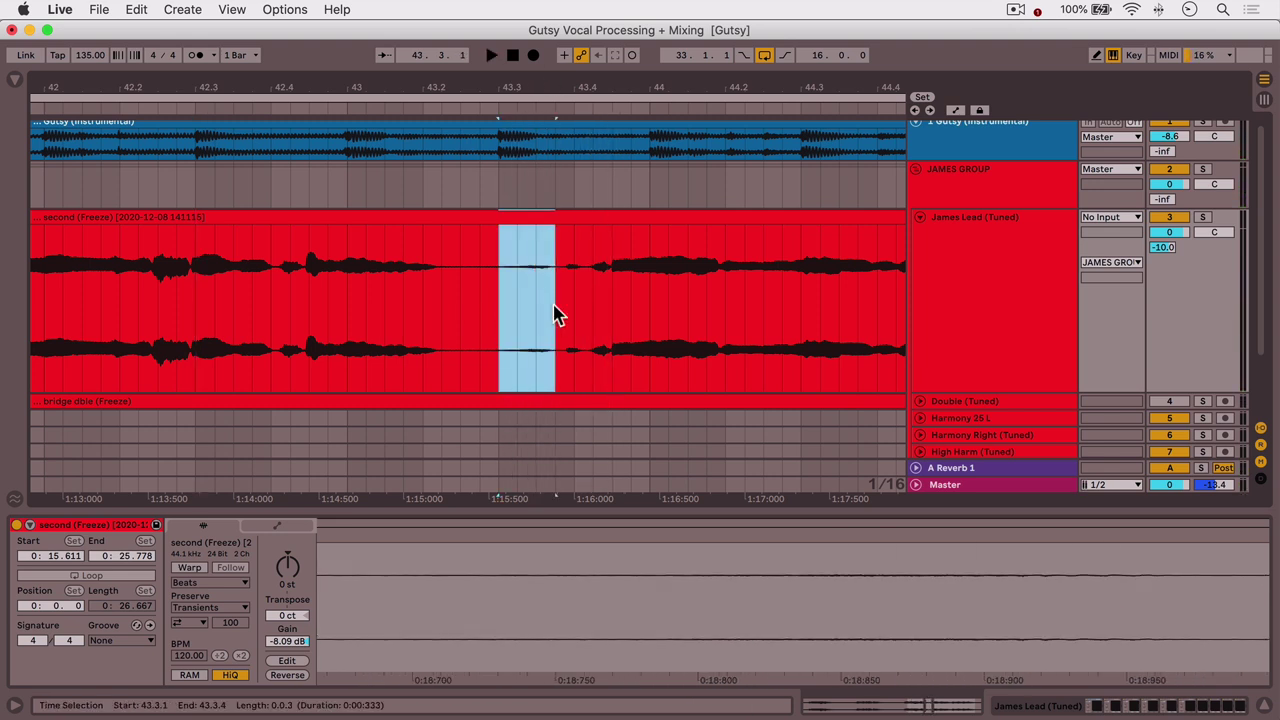
pyautogui.press('super+e')
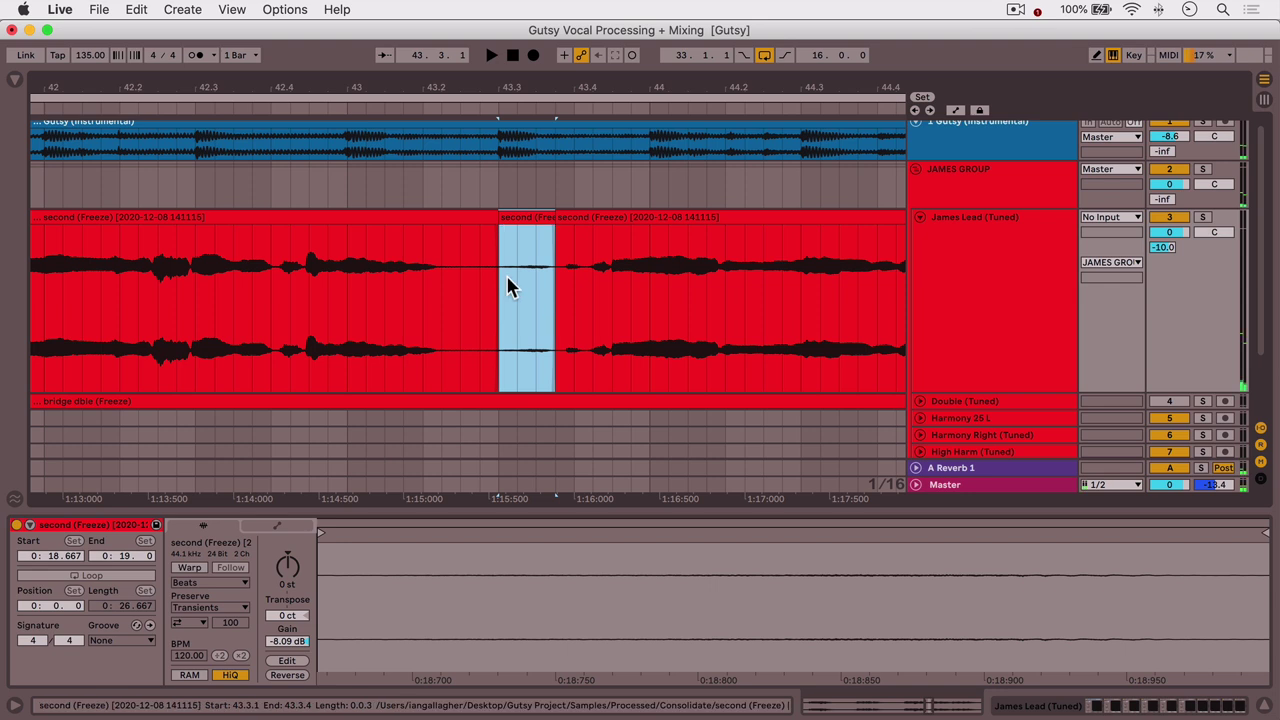
pyautogui.moveTo(281, 643); pyautogui.dragTo(281, 665)
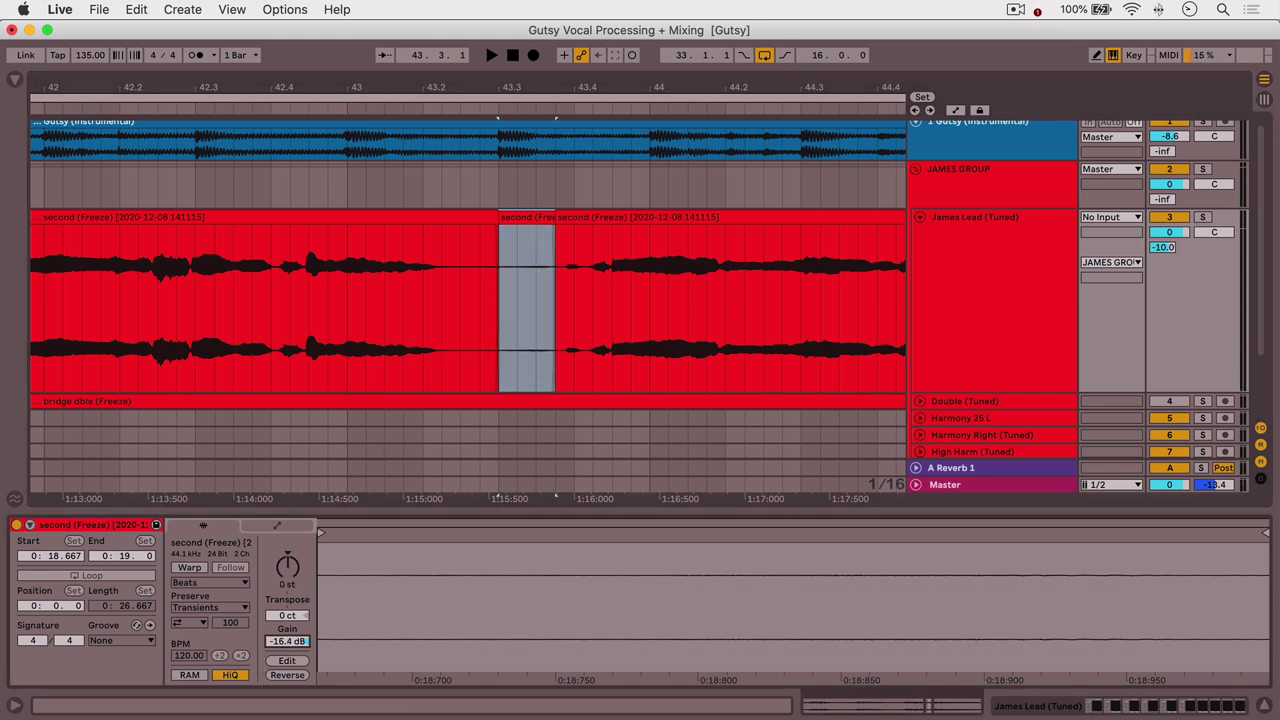
# Listen to the edited passage from 42.3.2 and reduce the short split clip's gain to -18.3 dB
pyautogui.click(214, 308)
pyautogui.press('space')
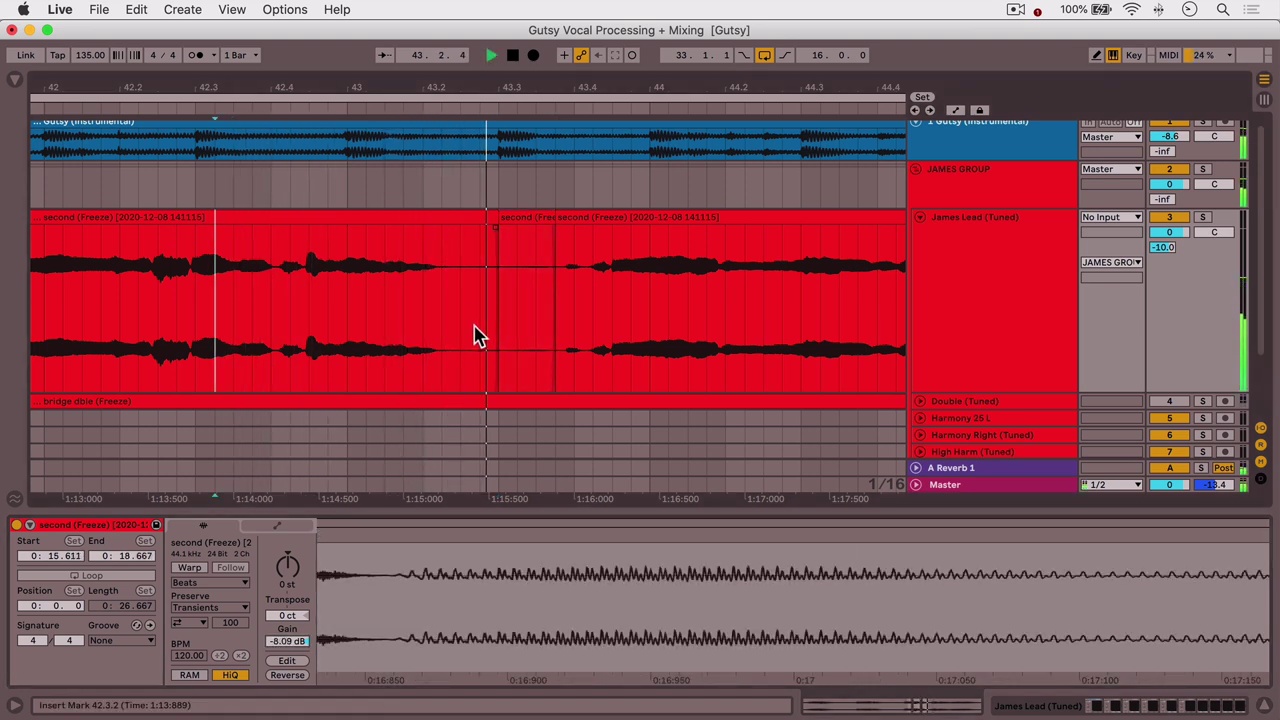
pyautogui.press('space')
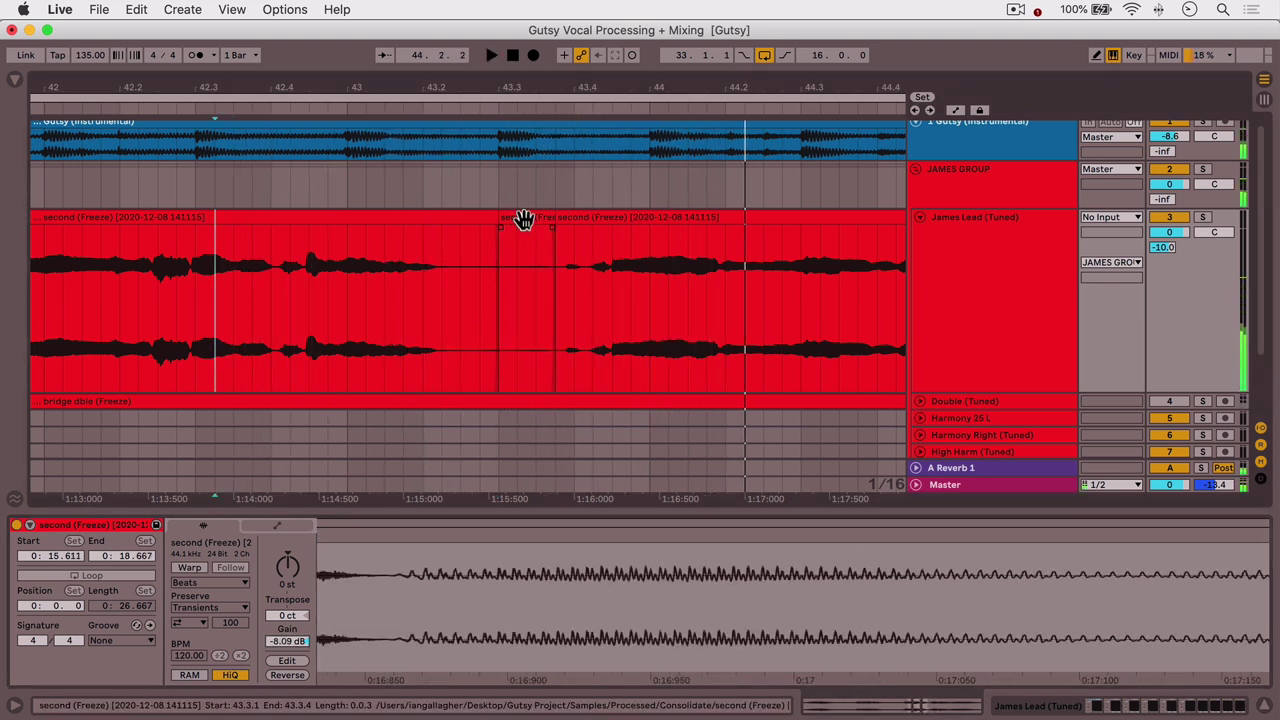
pyautogui.click(524, 220)
pyautogui.moveTo(283, 650); pyautogui.dragTo(283, 655)
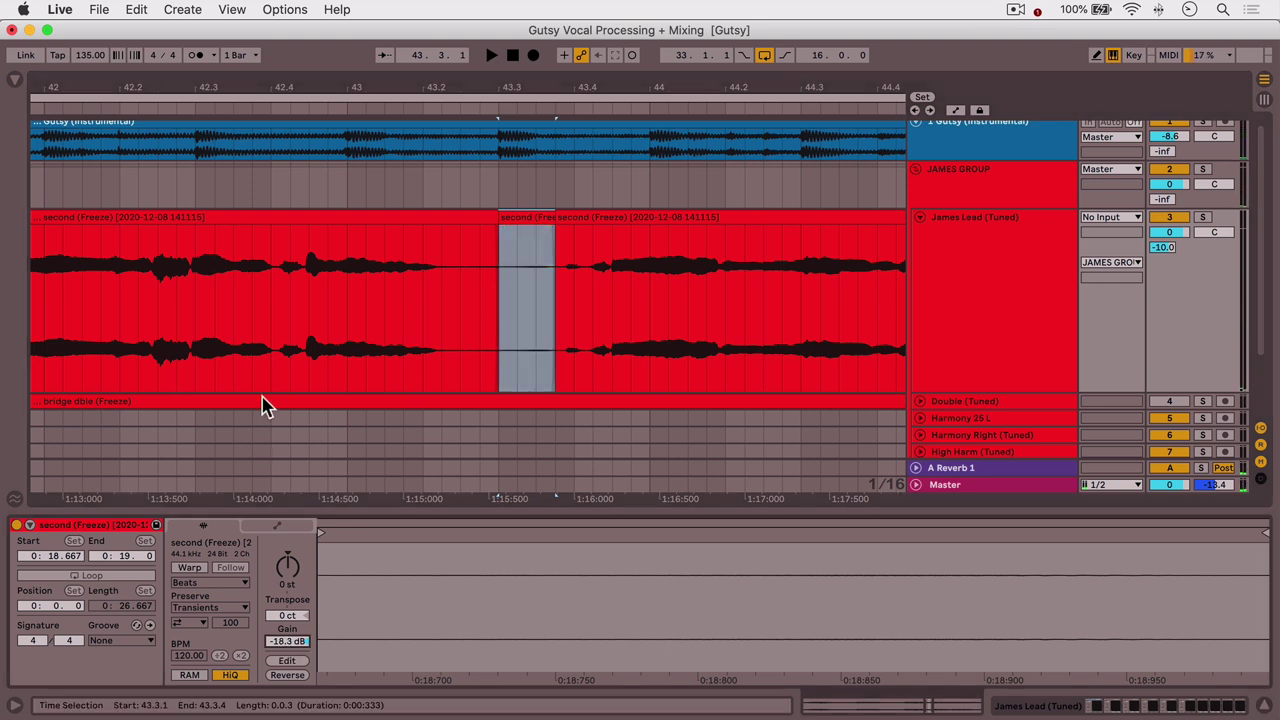
# Play back the lead vocal from about 42.3 to check the lowered clip section between the phrases
pyautogui.click(195, 368)
pyautogui.press('space')
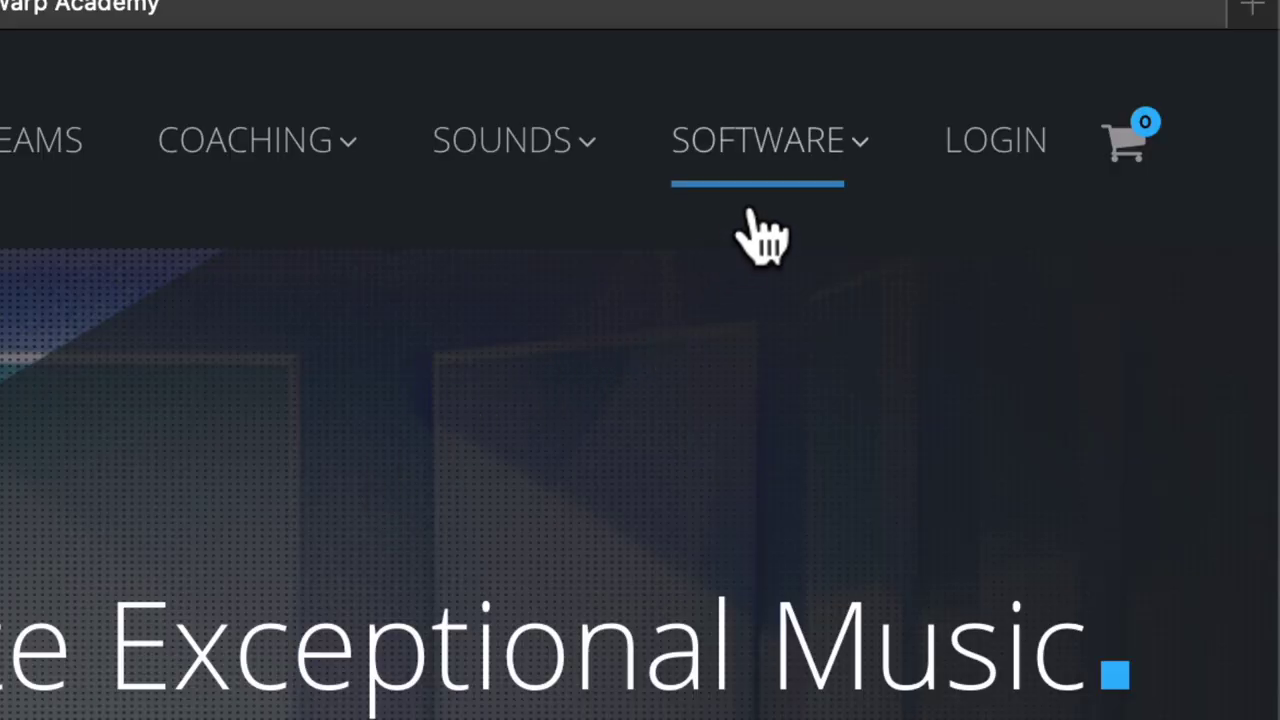
# Switch to the Warp Academy website, open the FabFilter Total Bundle details from its software offerings, and open the sign-up page
pyautogui.moveTo(846, 160)
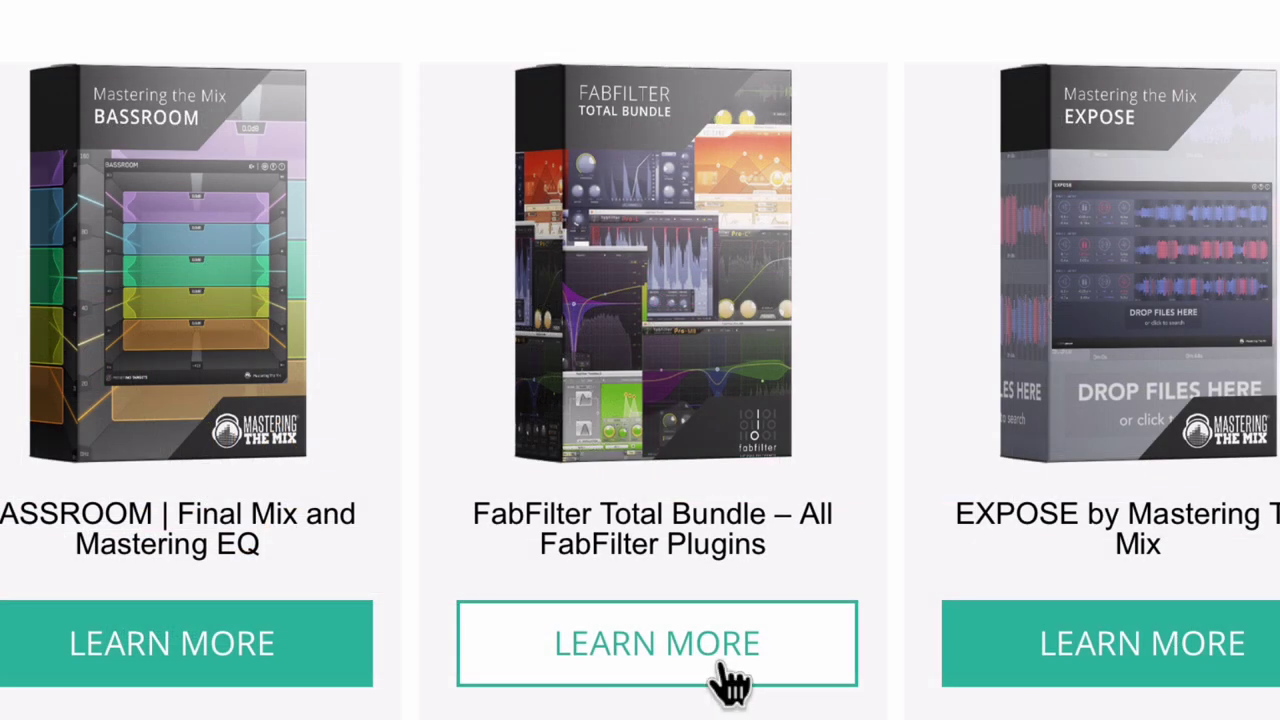
pyautogui.click(724, 663)
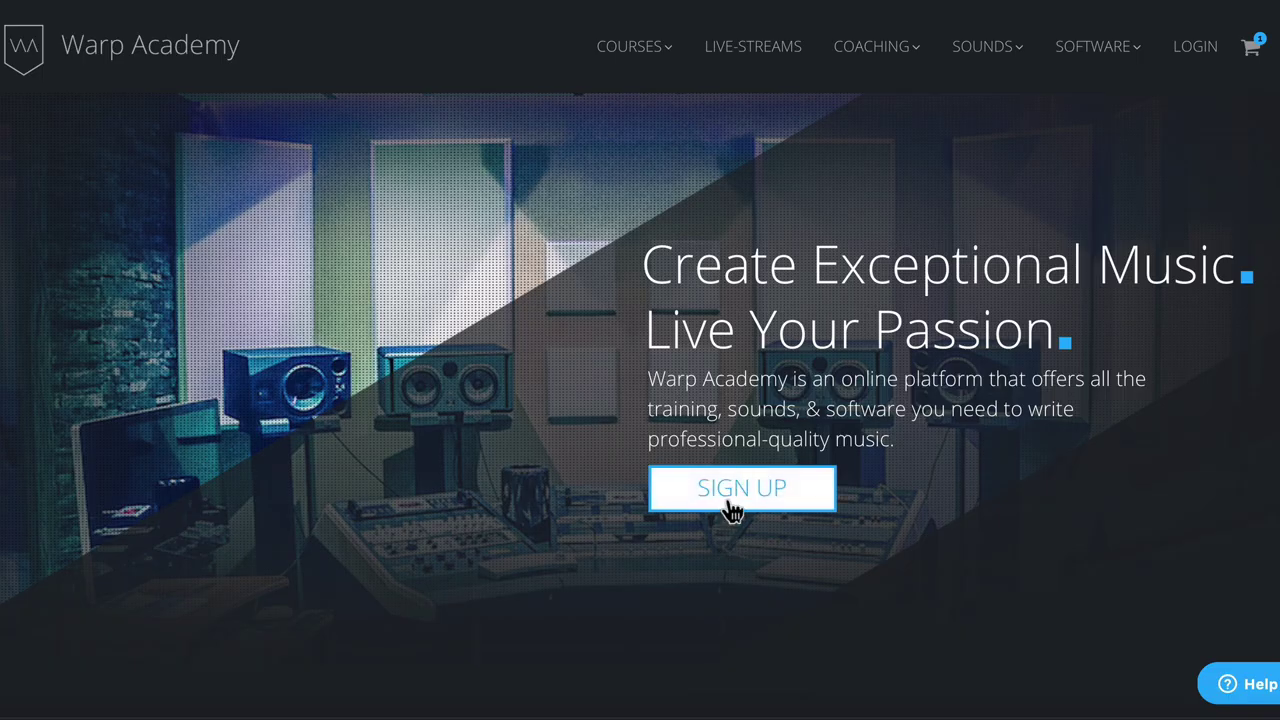
pyautogui.click(730, 500)
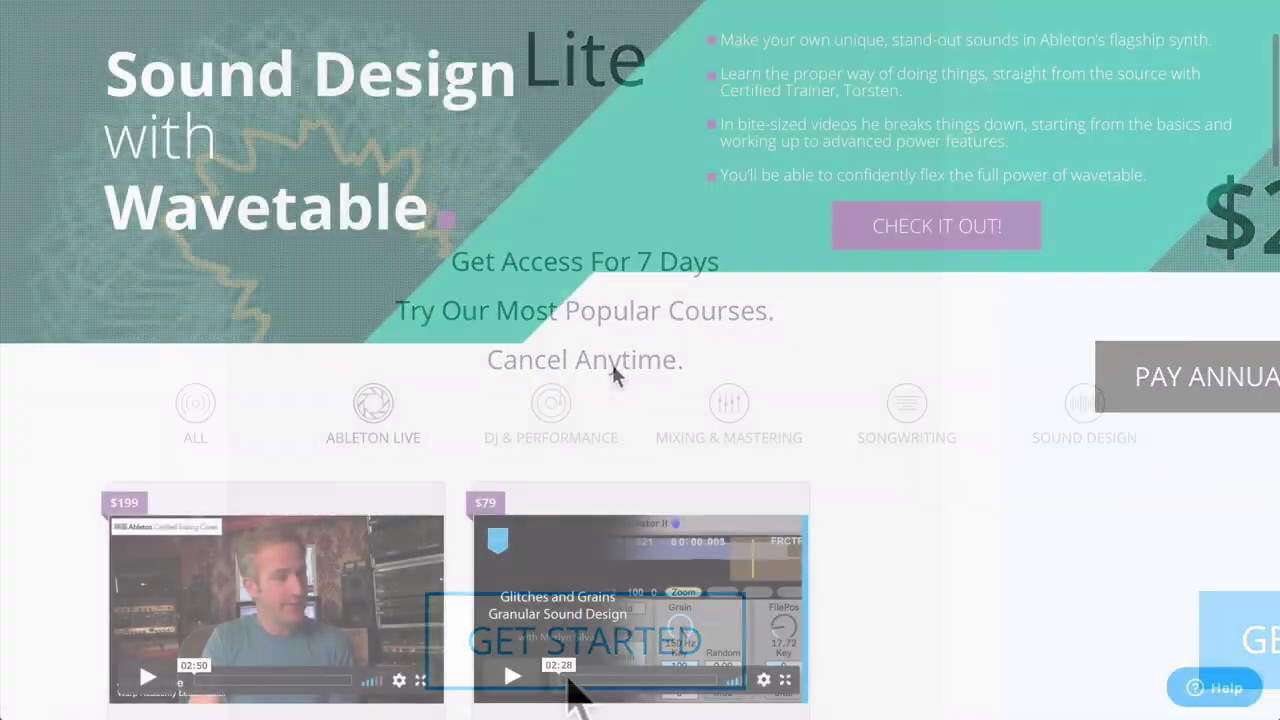
# Browse the Ableton Live courses in the Warp Academy course catalogue
pyautogui.scroll(-5, 600, 391)
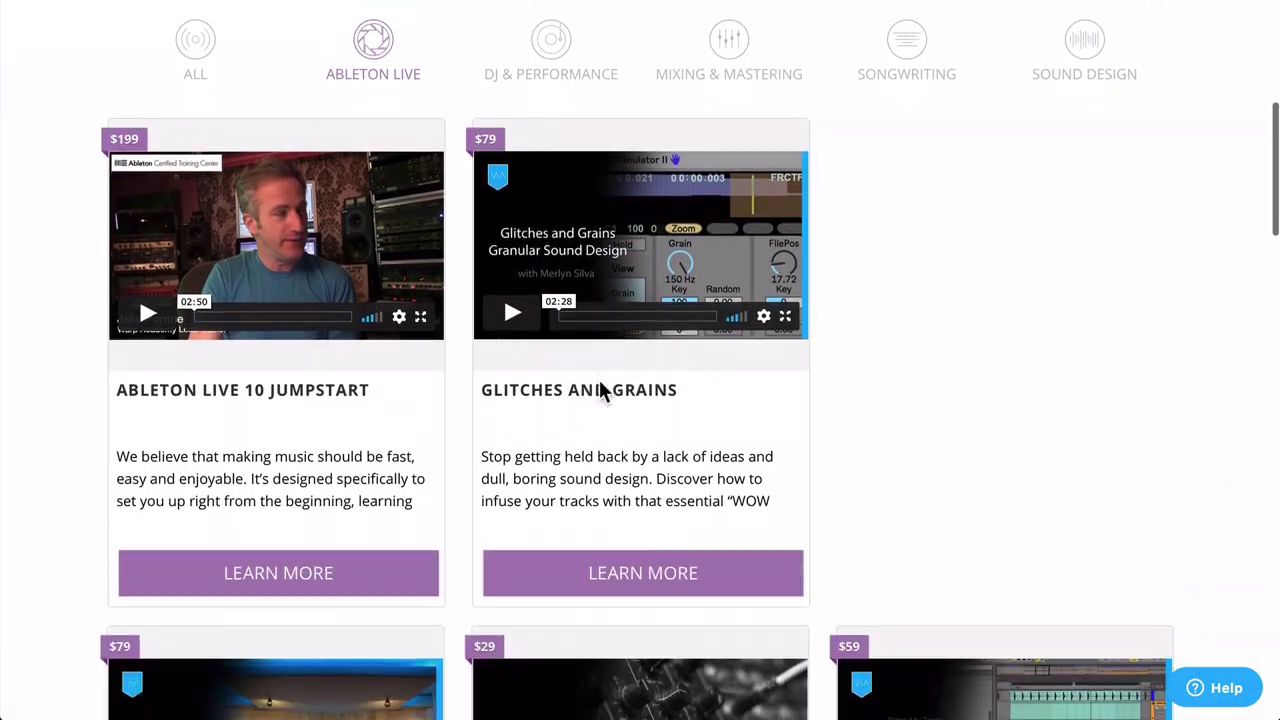
pyautogui.scroll(-8, 601, 390)
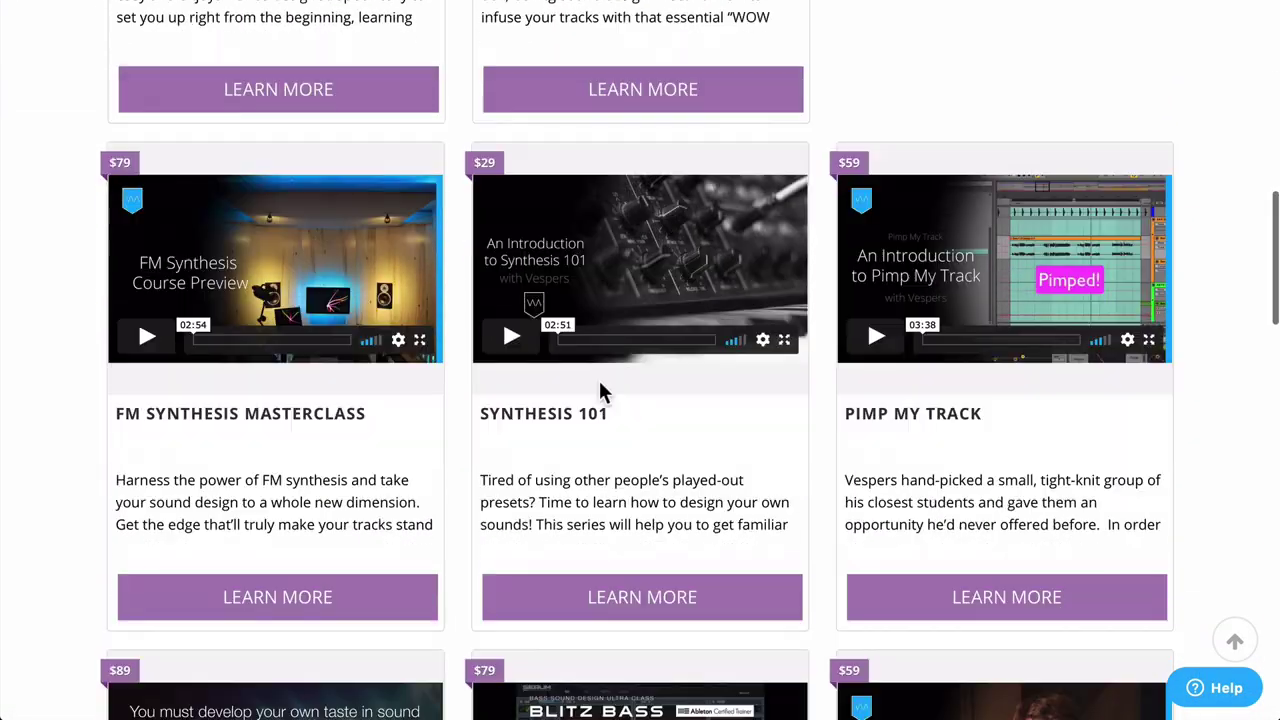